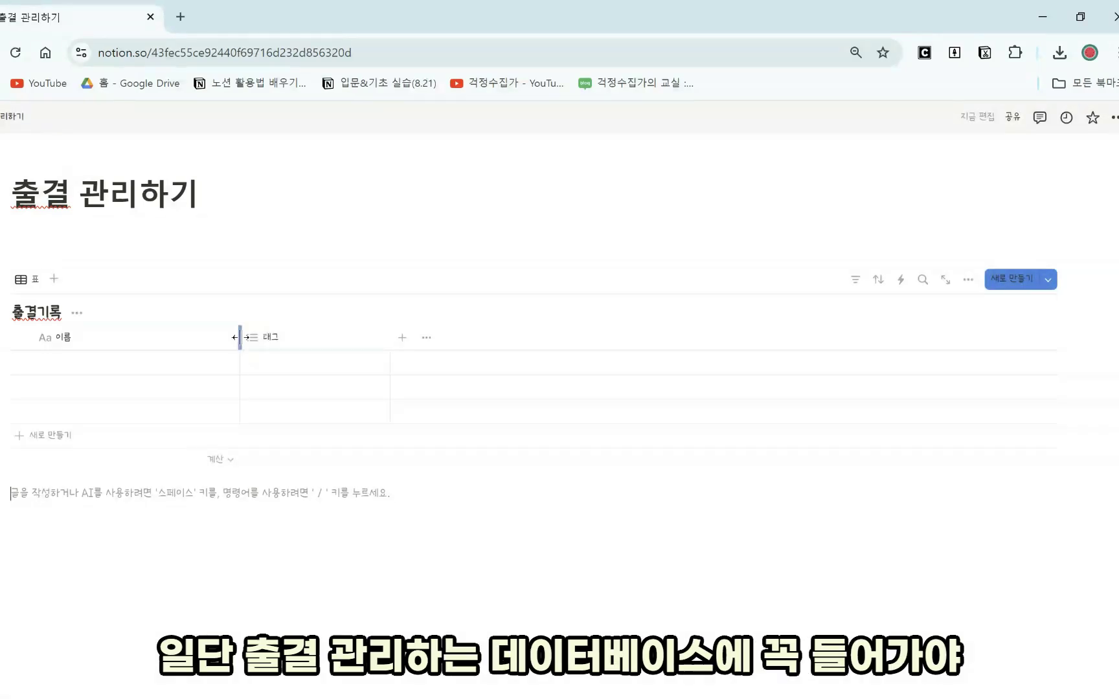
- Narrow the 이름 column, then rename the 태그 property to 날짜 and change its type to date (날짜)
{"action": "left_click_drag", "start_coordinate": [240, 336], "coordinate": [194, 348]}
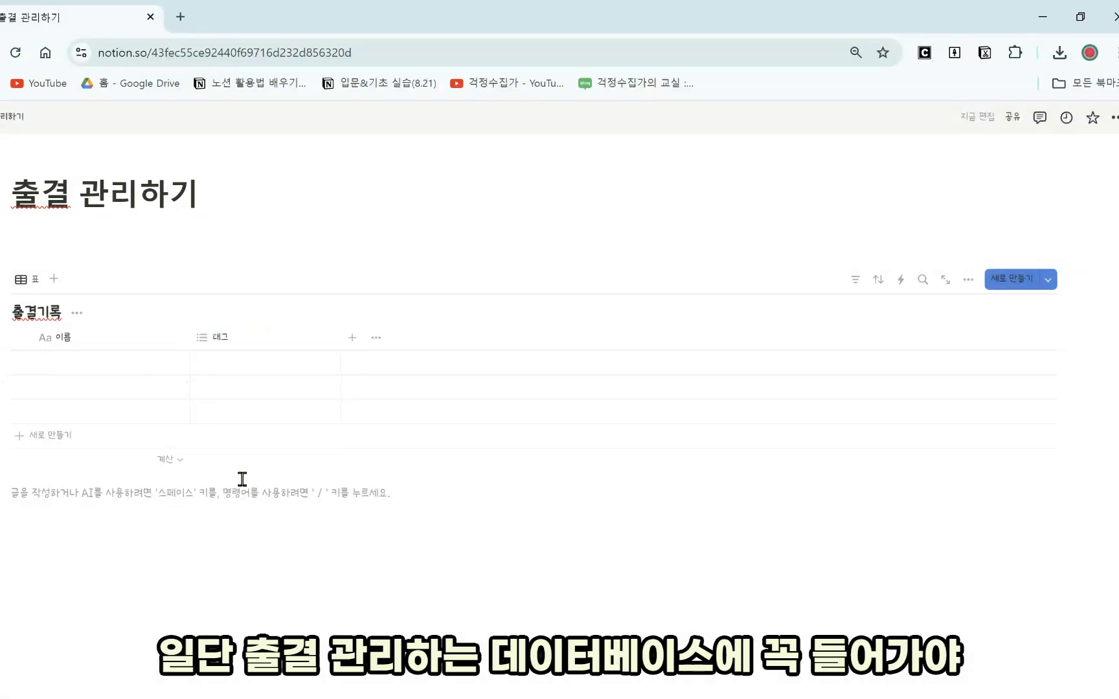
{"action": "left_click", "coordinate": [268, 348]}
{"action": "type", "text": "날짜"}
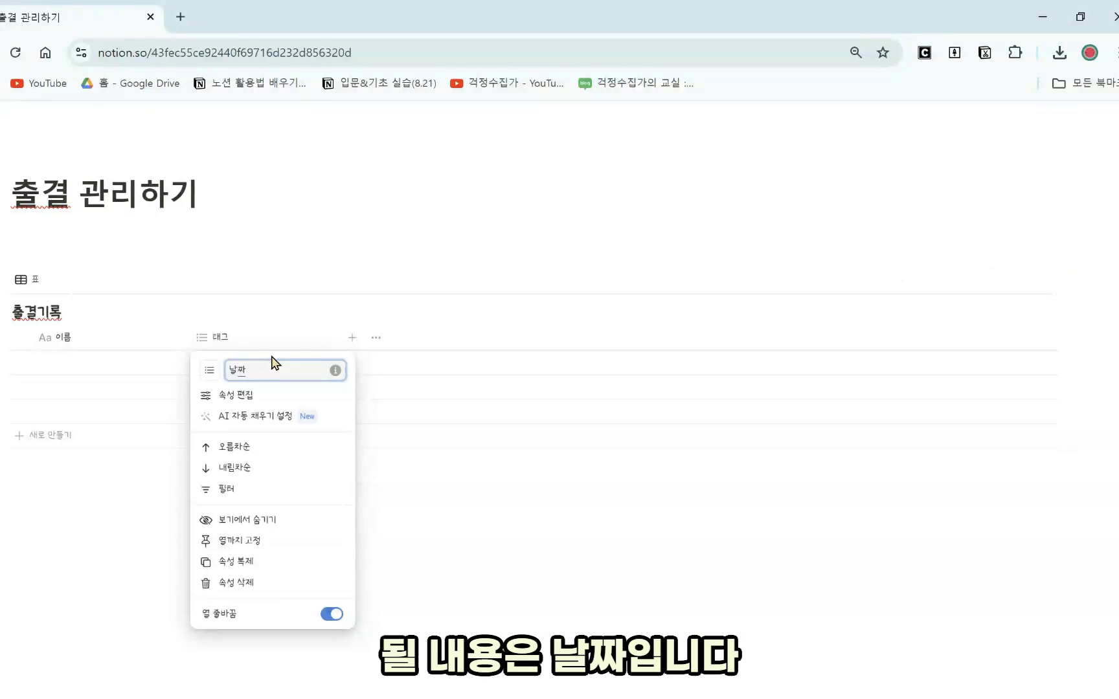
{"action": "left_click", "coordinate": [267, 397]}
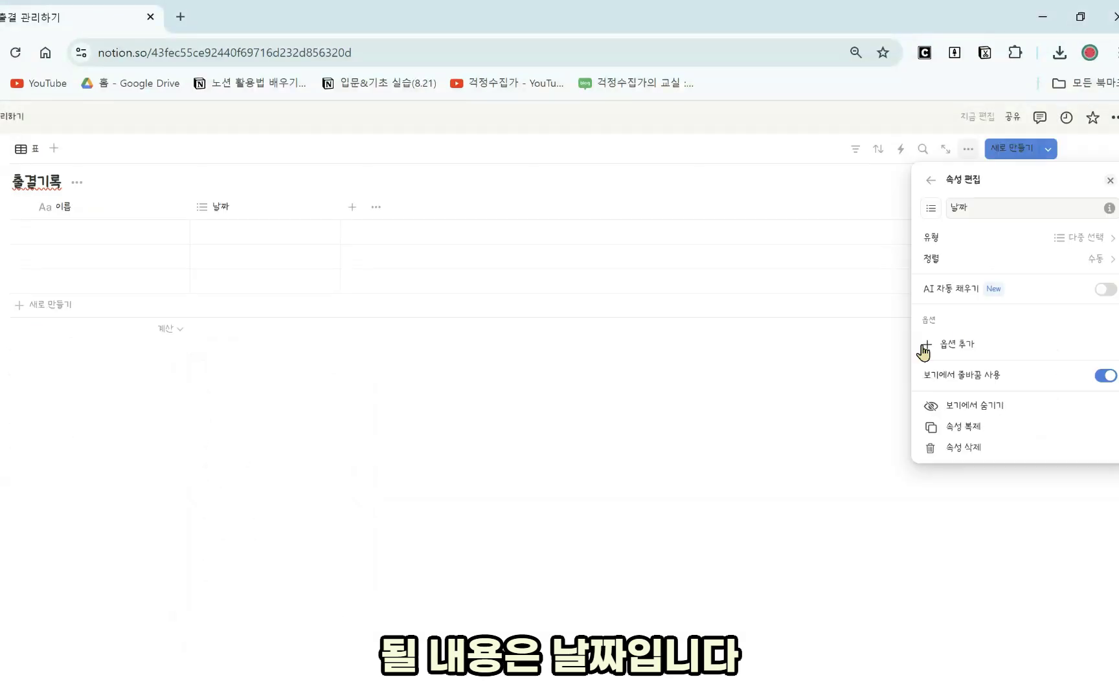
{"action": "left_click", "coordinate": [1022, 251]}
{"action": "scroll", "coordinate": [998, 389], "scroll_direction": "down", "scroll_amount": 2}
{"action": "left_click", "coordinate": [974, 410]}
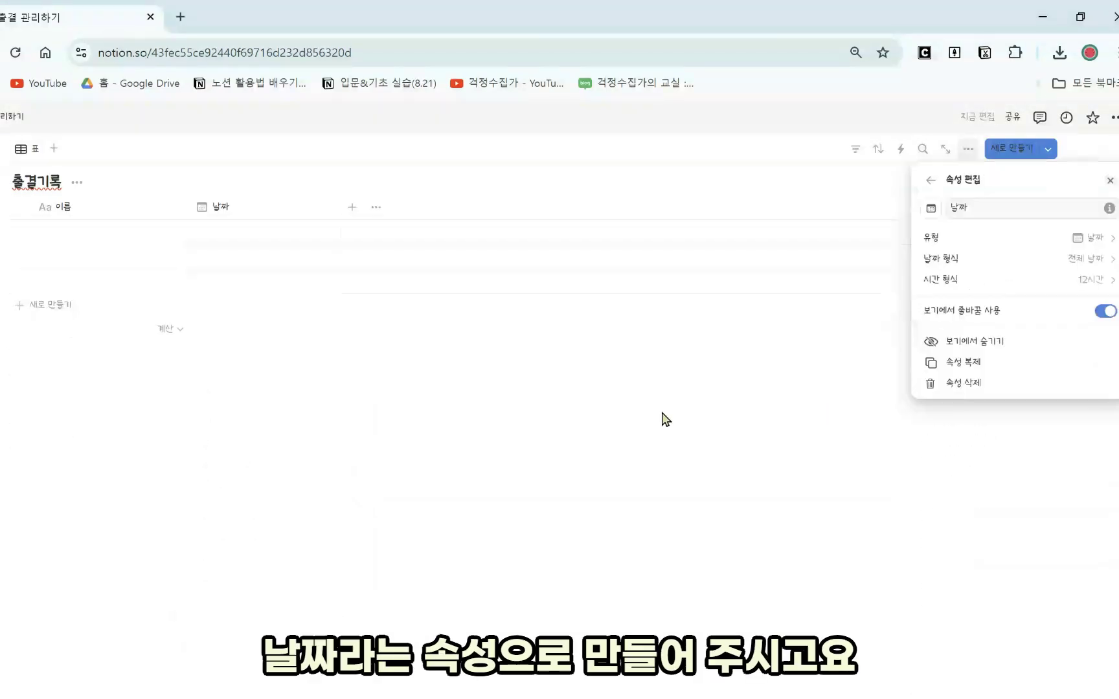
{"action": "left_click", "coordinate": [524, 412]}
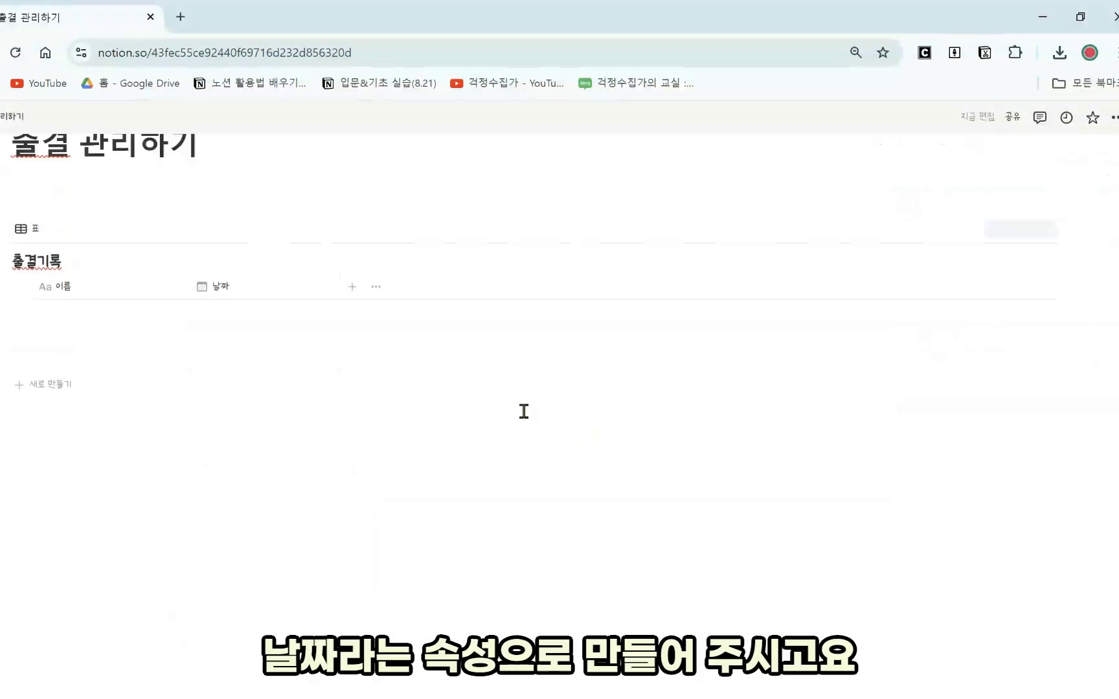
- Add a new property named 분류 to the 출결기록 database and set its type to 선택 (single select)
{"action": "left_click", "coordinate": [352, 291]}
{"action": "type", "text": "부"}
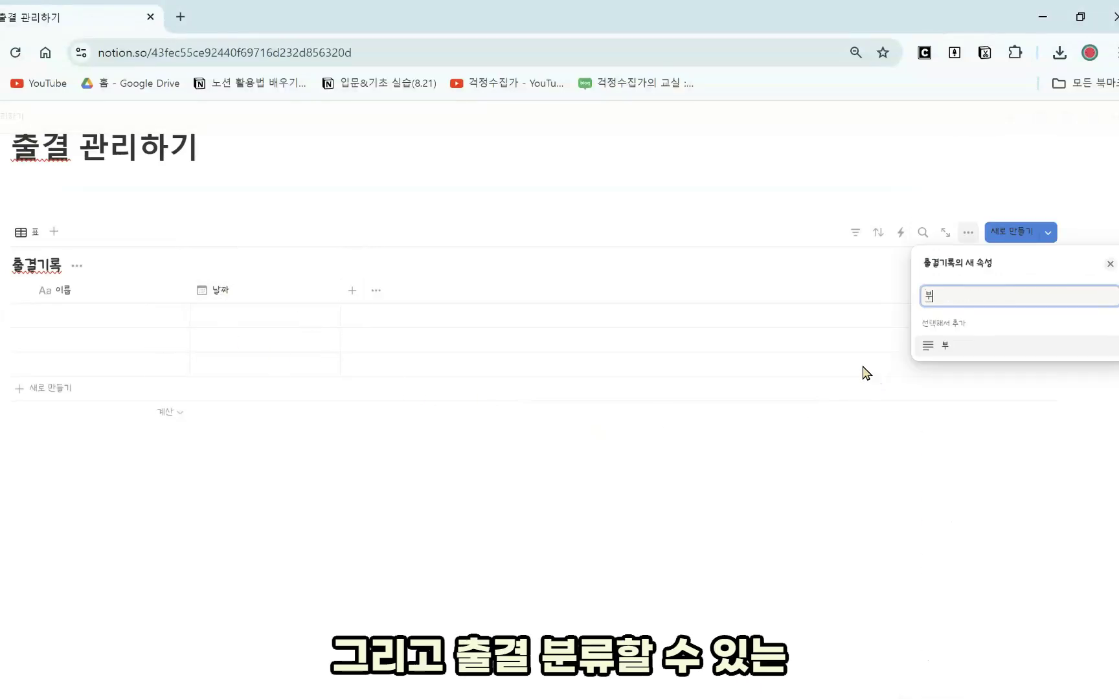
{"action": "type", "text": "ㄴ류"}
{"action": "key", "text": "Return"}
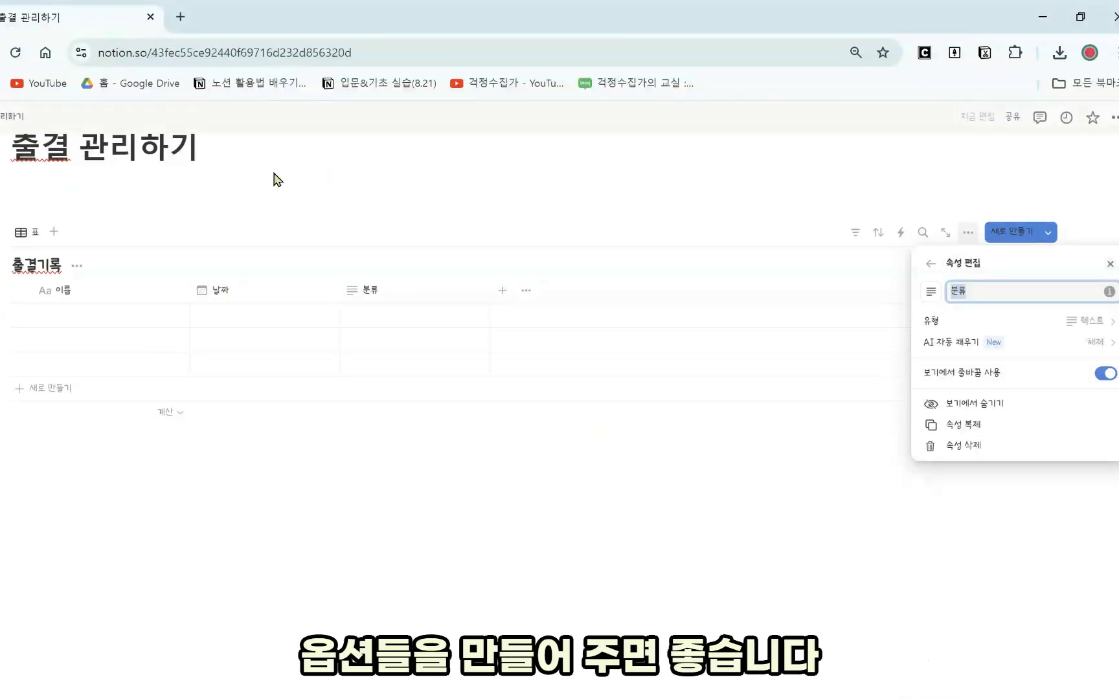
{"action": "left_click", "coordinate": [1074, 320]}
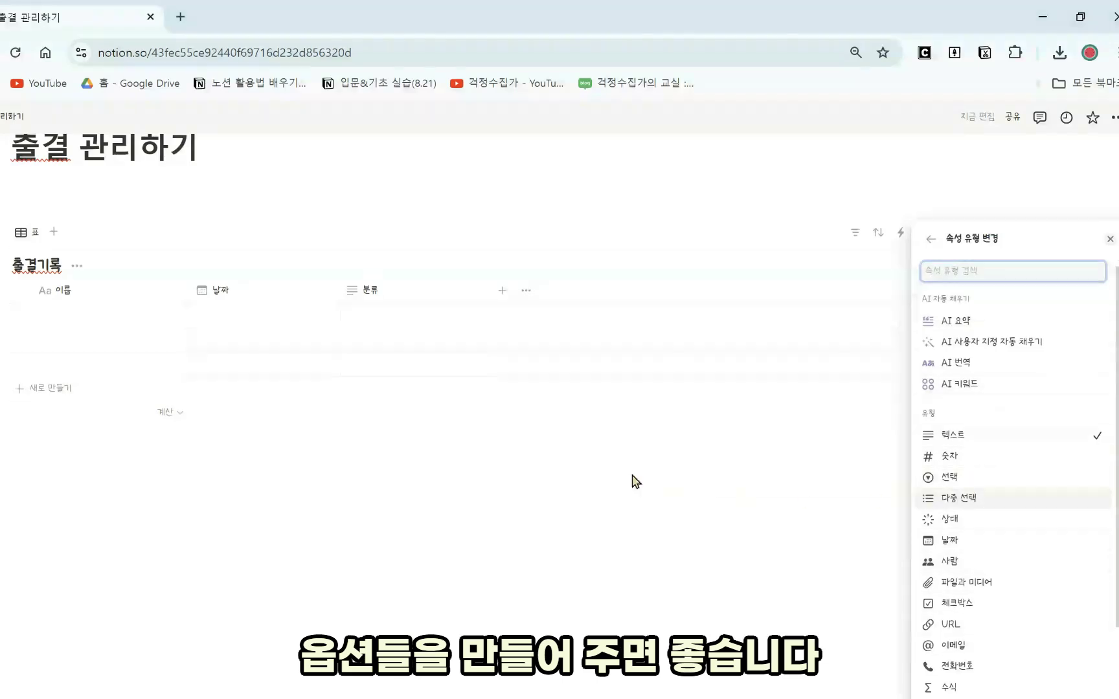
{"action": "left_click", "coordinate": [967, 479]}
{"action": "left_click", "coordinate": [464, 455]}
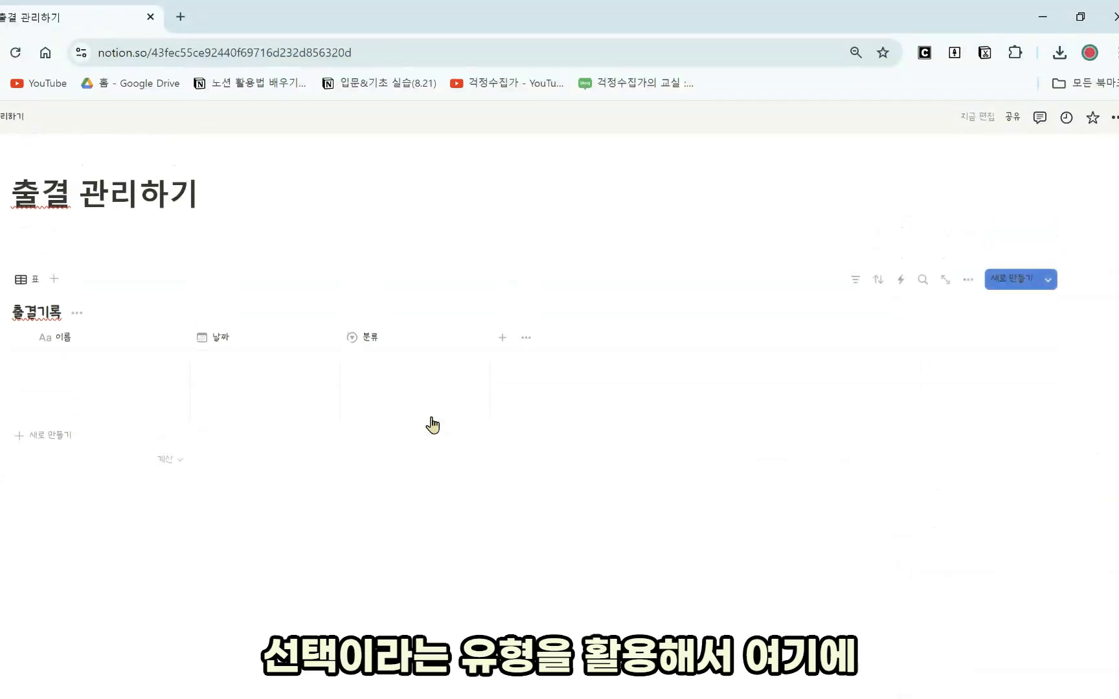
- Create the 분류 options 질병결석 in the first row and 출석인정결석 in the second row
{"action": "left_click", "coordinate": [412, 372]}
{"action": "type", "text": "질병결석"}
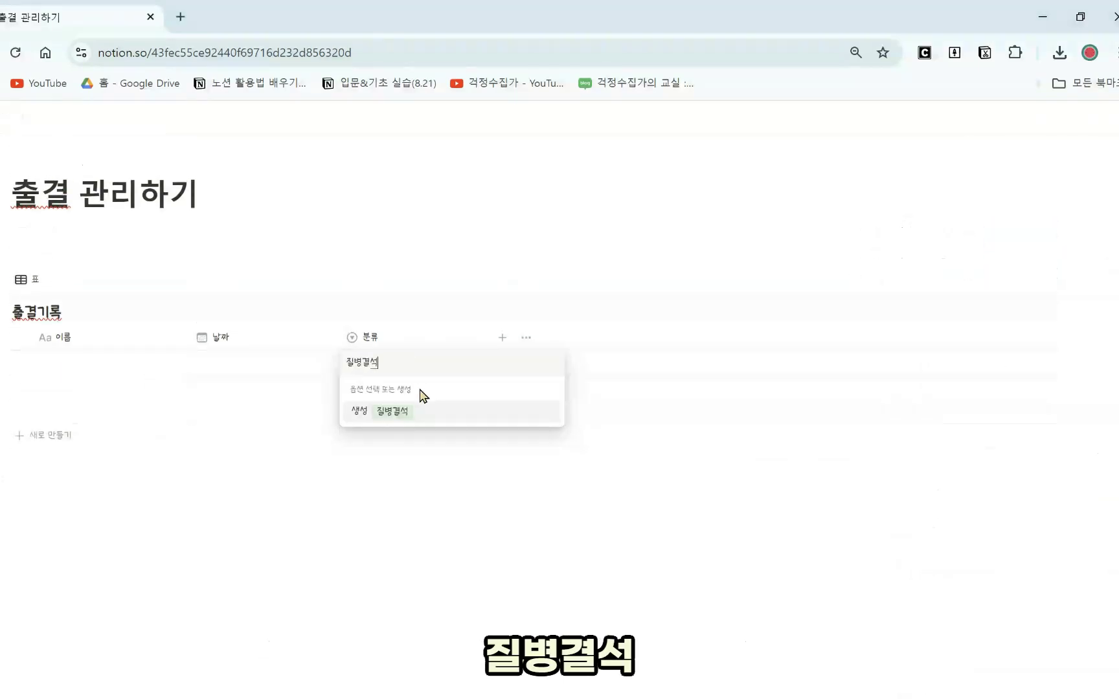
{"action": "key", "text": "Return"}
{"action": "left_click", "coordinate": [420, 395]}
{"action": "type", "text": "출석"}
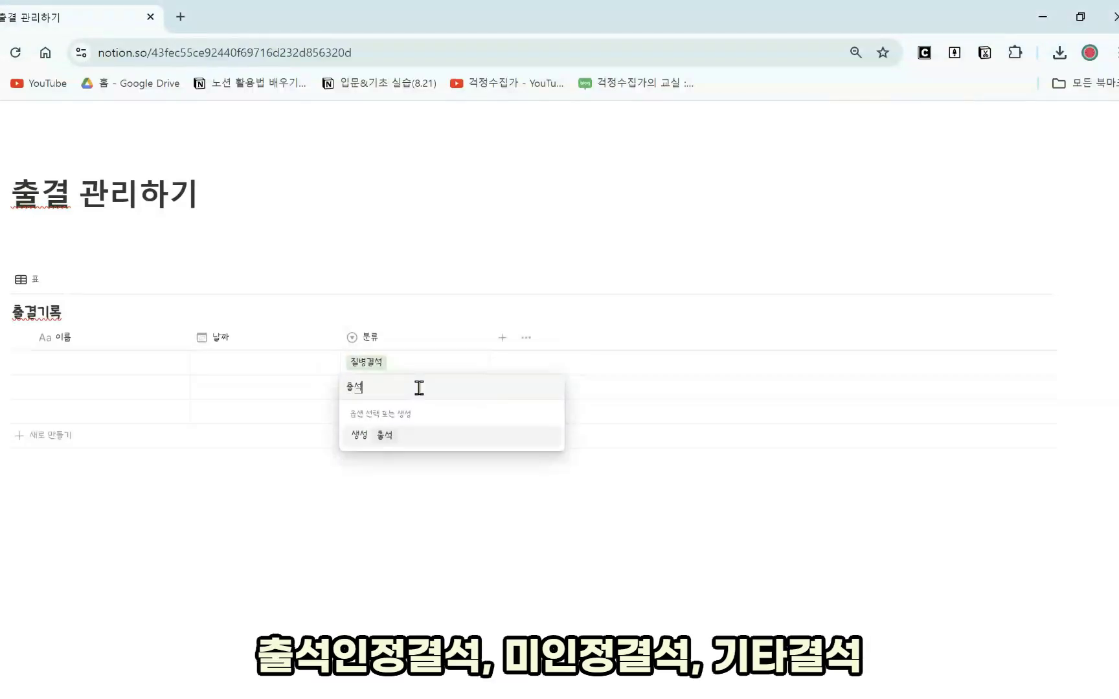
{"action": "type", "text": "인정결석"}
{"action": "key", "text": "Return"}
- Create the 분류 options 미인정결석, 기탁뎔석 and 교외체험학습 from the third row's cell
{"action": "key", "text": "Return"}
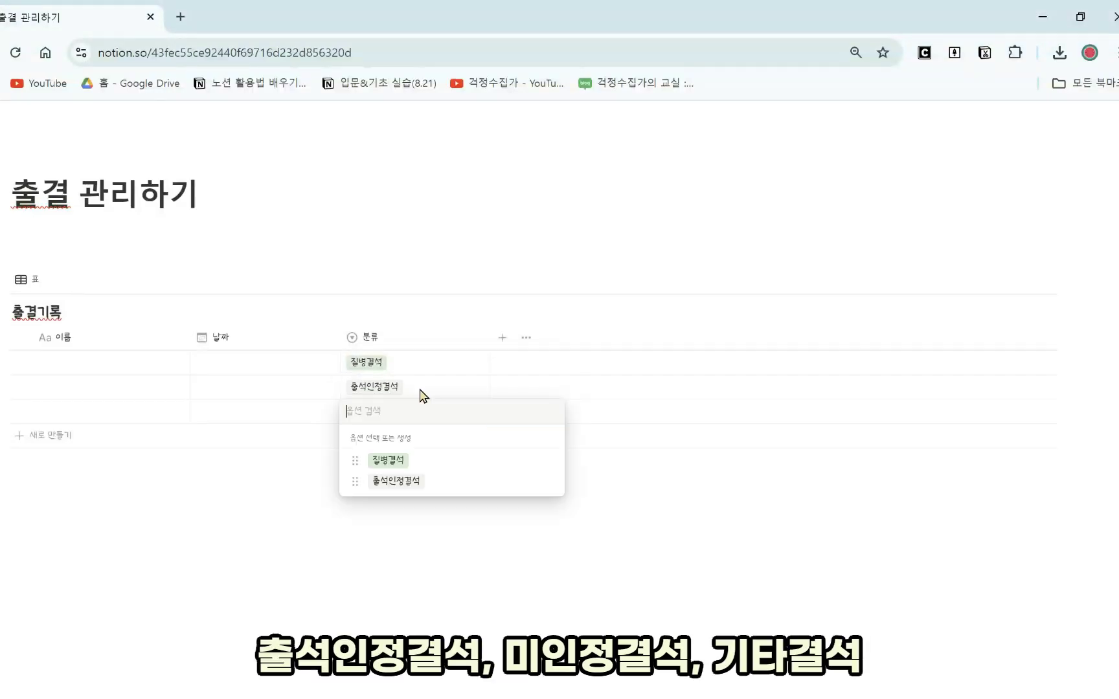
{"action": "type", "text": "미인정결석"}
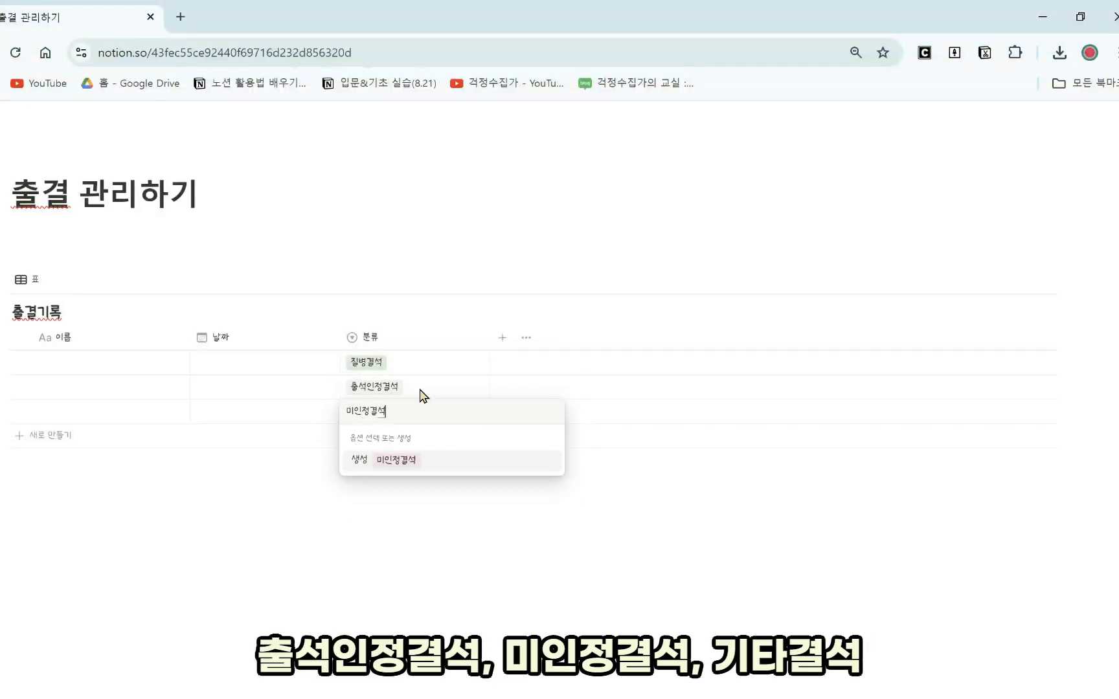
{"action": "key", "text": "Return"}
{"action": "type", "text": "ㄱ탁뎌ㄹ석"}
{"action": "key", "text": "Return"}
{"action": "key", "text": "Return"}
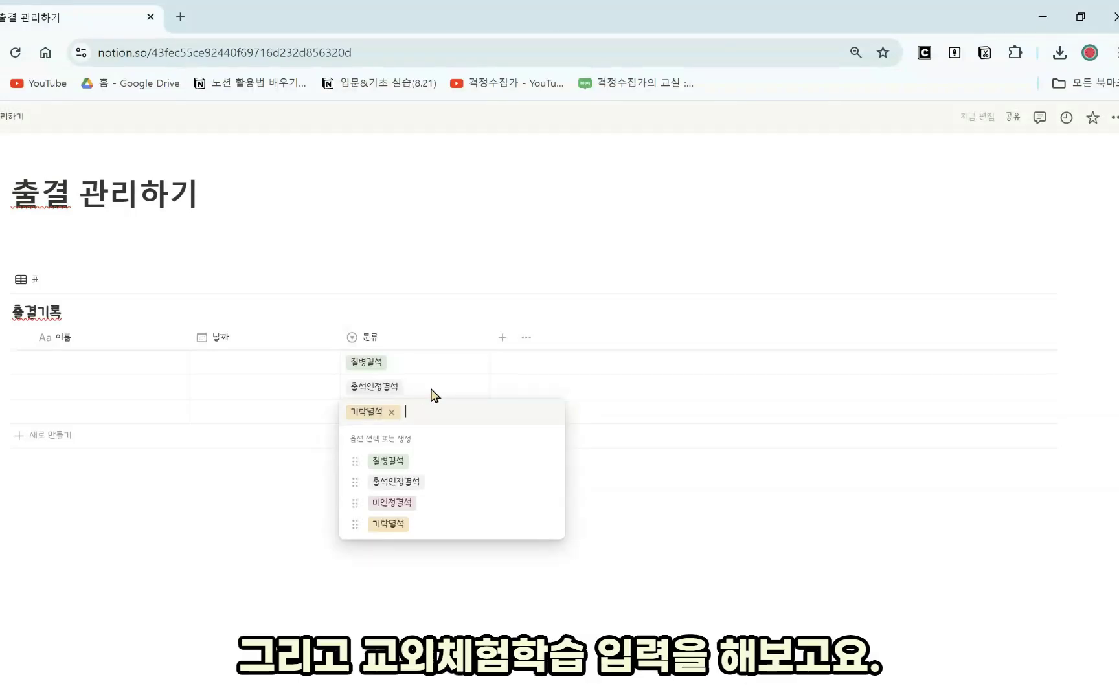
{"action": "type", "text": "교"}
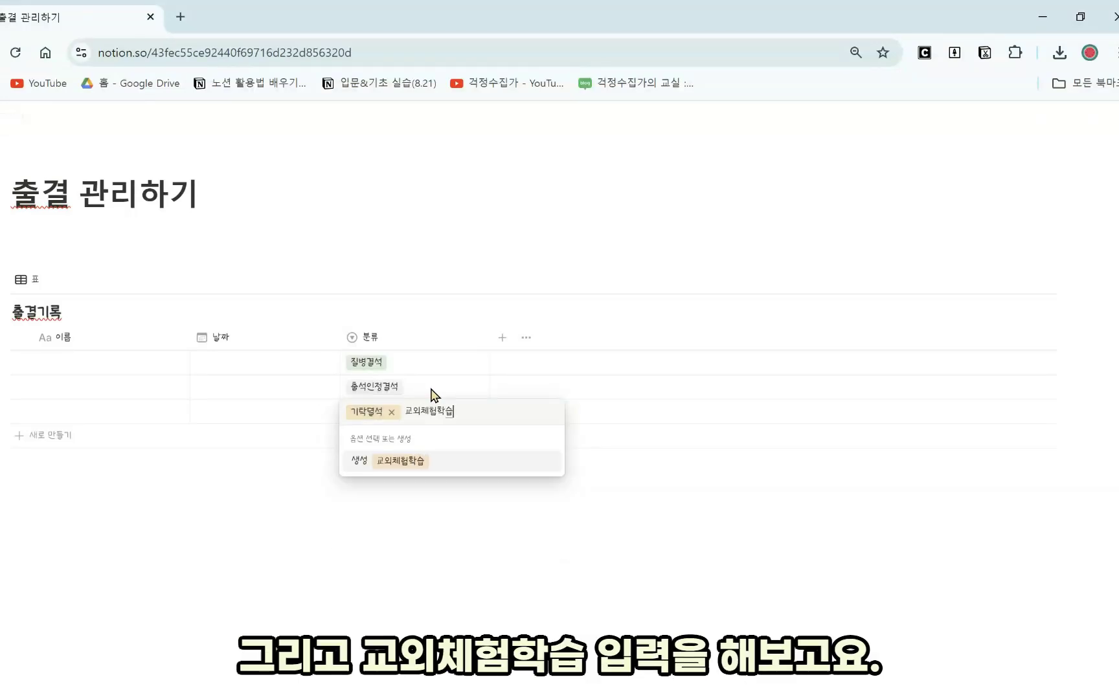
{"action": "type", "text": "외체험학습"}
{"action": "key", "text": "Return"}
{"action": "key", "text": "Return"}
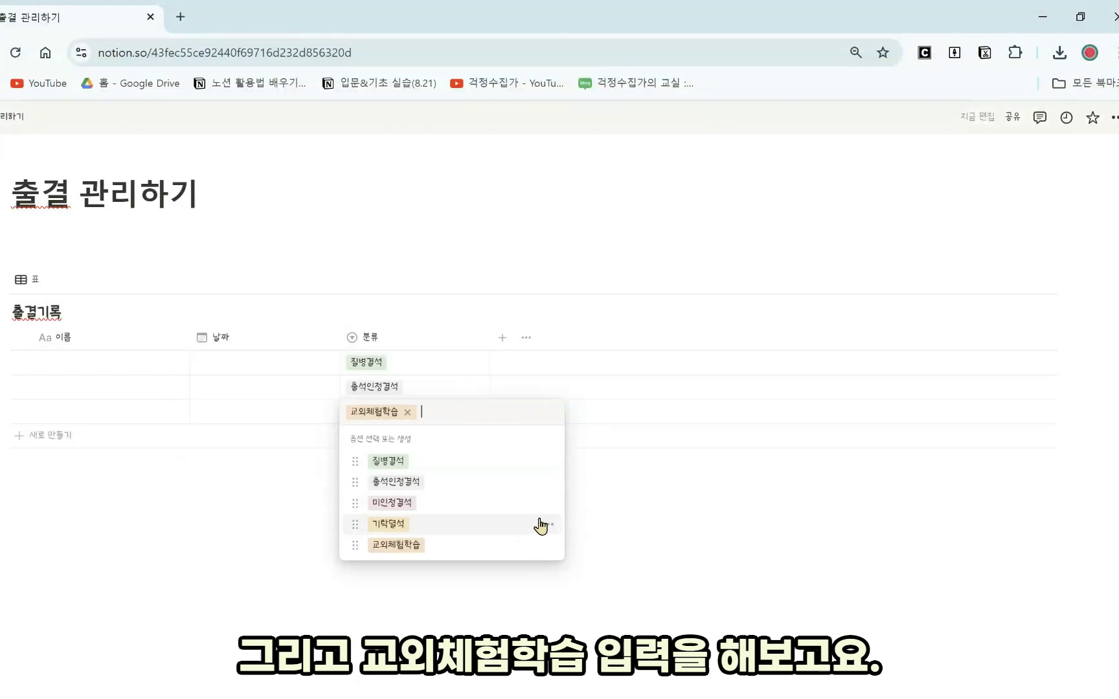
- Correct the misspelled fourth 분류 option to 기타결석 and assign it to the third row
{"action": "left_click", "coordinate": [545, 524]}
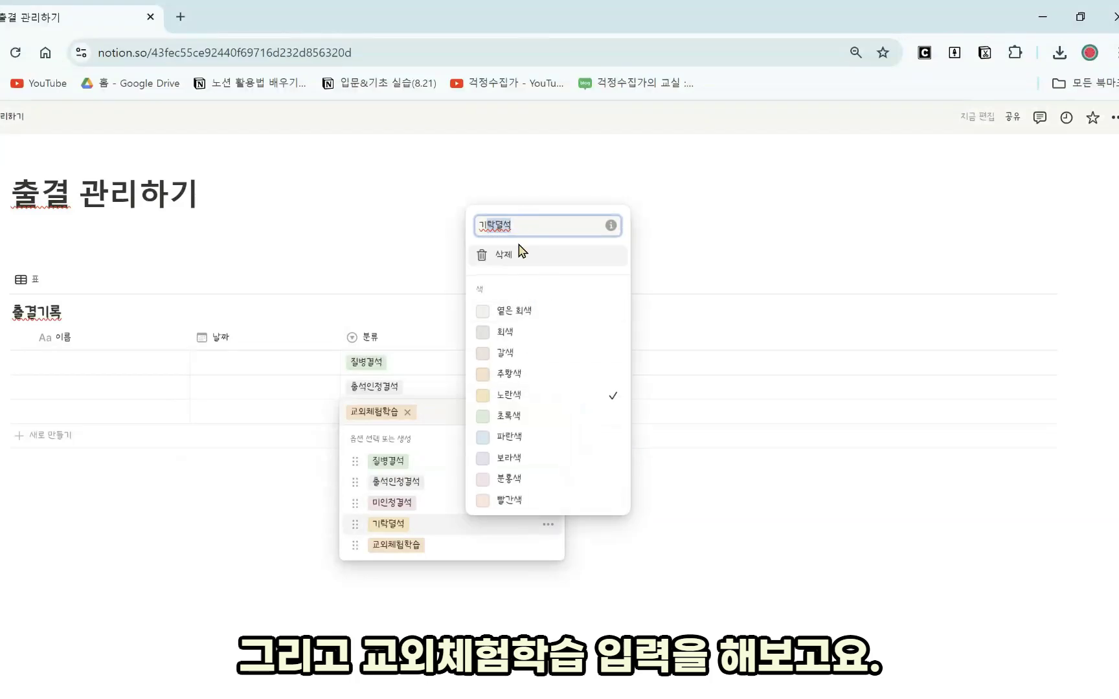
{"action": "type", "text": "ㅌ"}
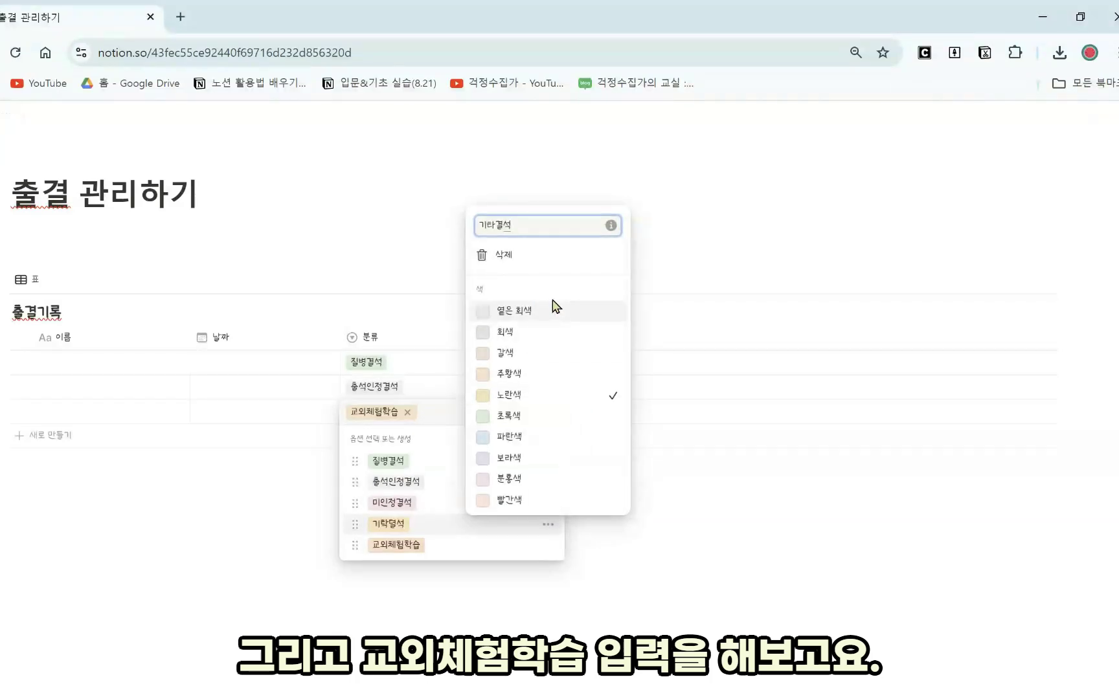
{"action": "key", "text": "Escape"}
{"action": "key", "text": "Escape"}
{"action": "left_click", "coordinate": [382, 412]}
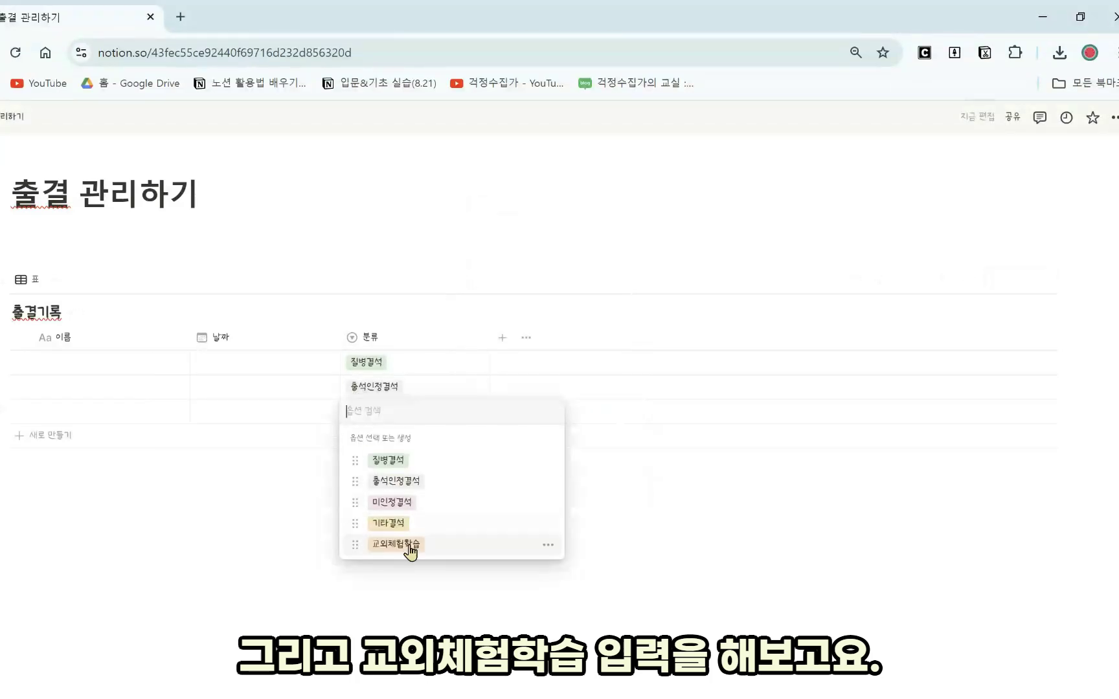
{"action": "key", "text": "Escape"}
- Add a checkbox property to the 출결기록 database and name it 서류
{"action": "left_click", "coordinate": [502, 339]}
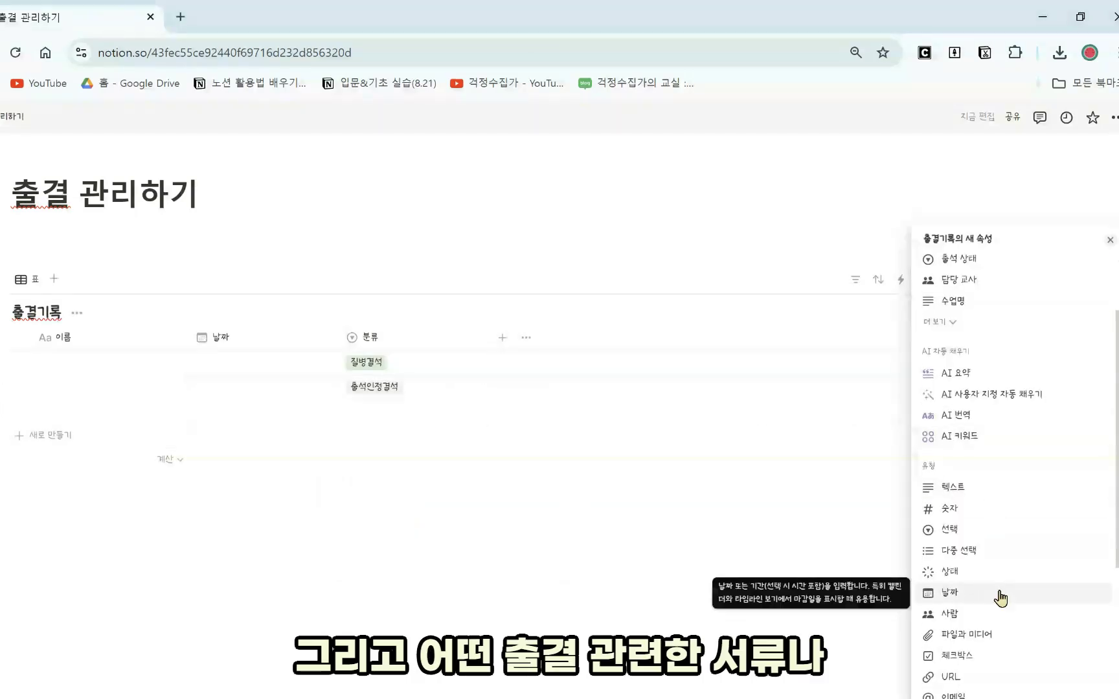
{"action": "scroll", "coordinate": [996, 600], "scroll_direction": "down", "scroll_amount": 3}
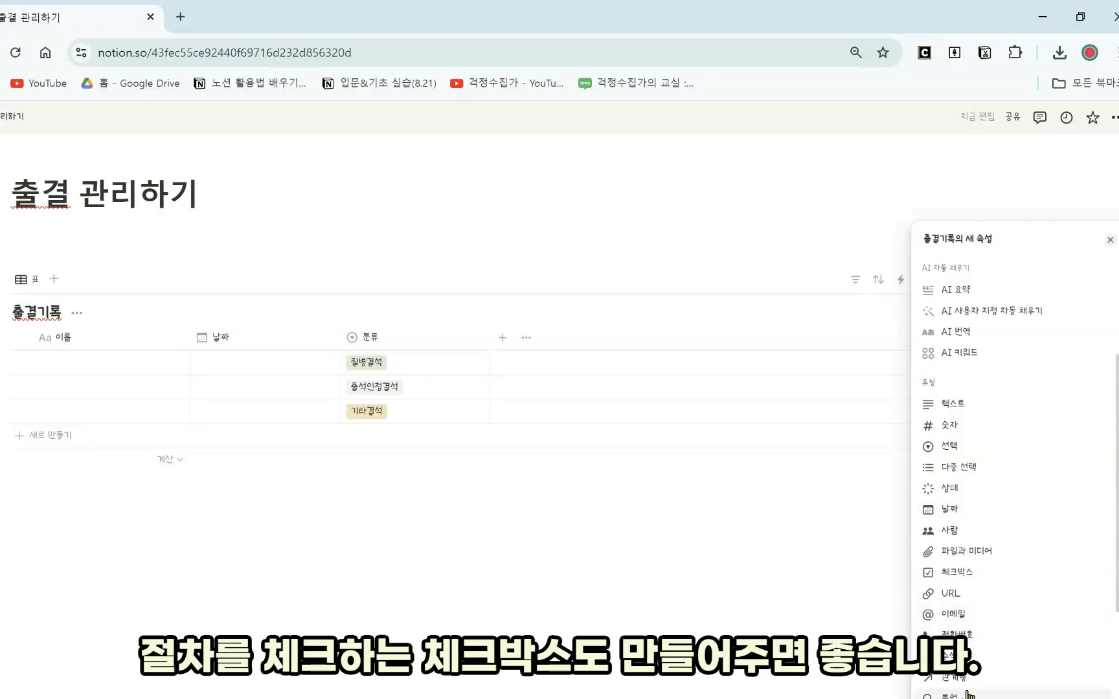
{"action": "left_click", "coordinate": [984, 579]}
{"action": "left_click", "coordinate": [603, 344]}
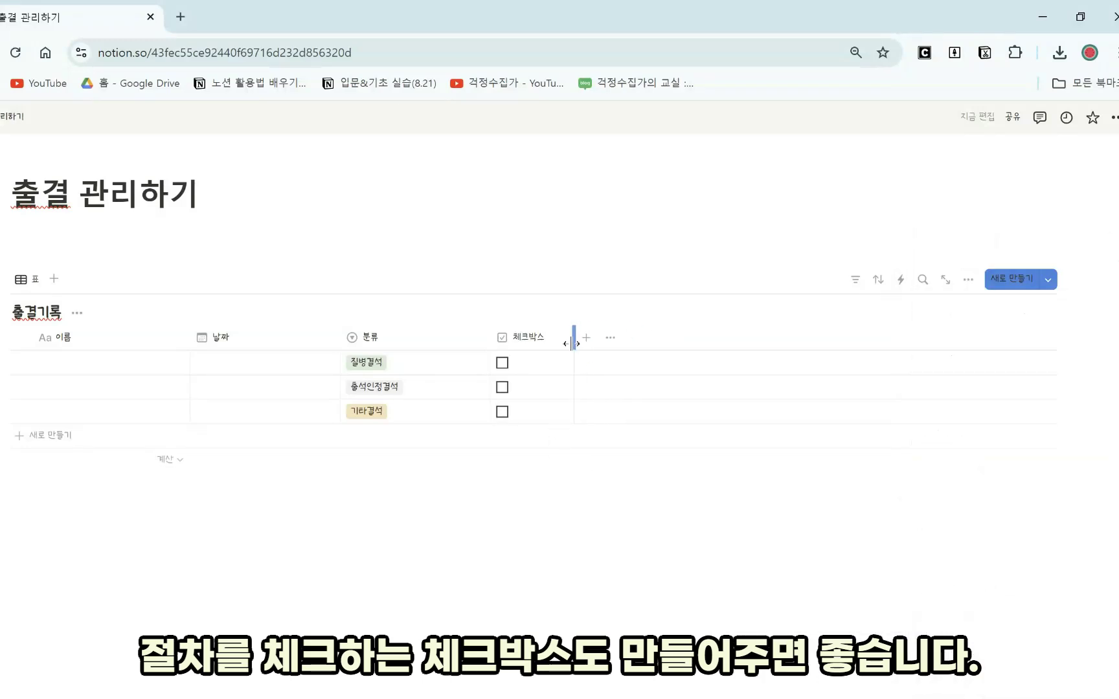
{"action": "left_click", "coordinate": [564, 338]}
{"action": "key", "text": "BackSpace"}
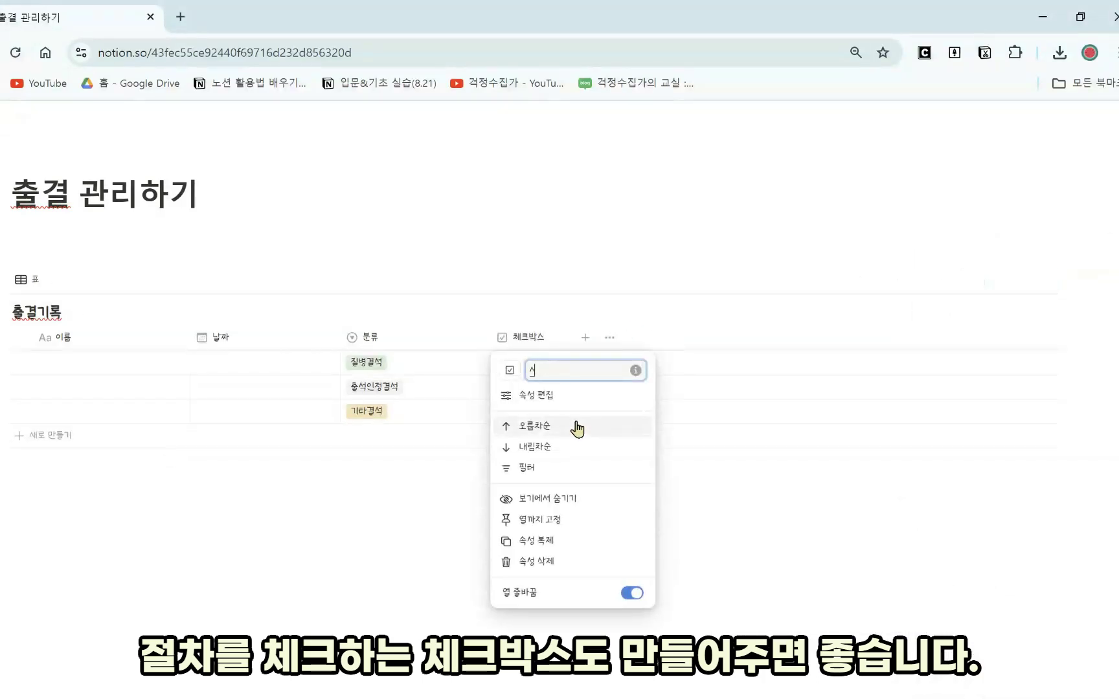
{"action": "left_click", "coordinate": [375, 470]}
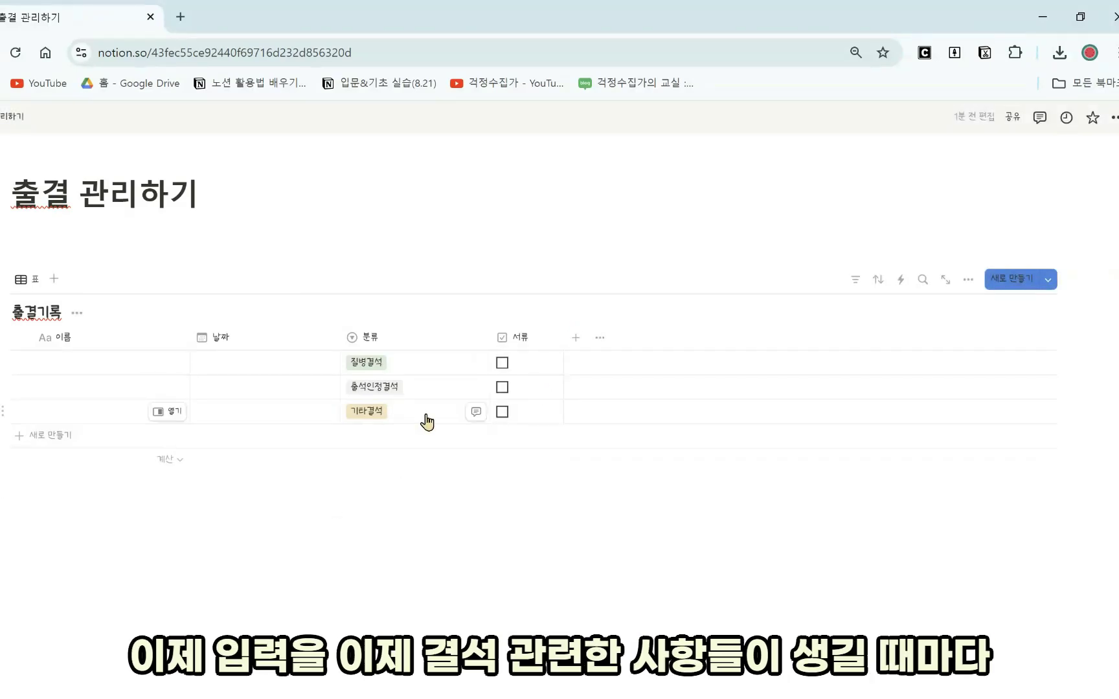
- Title the first record with the student's name followed by 감기, and set its date to July 11, 2024
{"action": "left_click", "coordinate": [91, 362]}
{"action": "type", "text": "김이"}
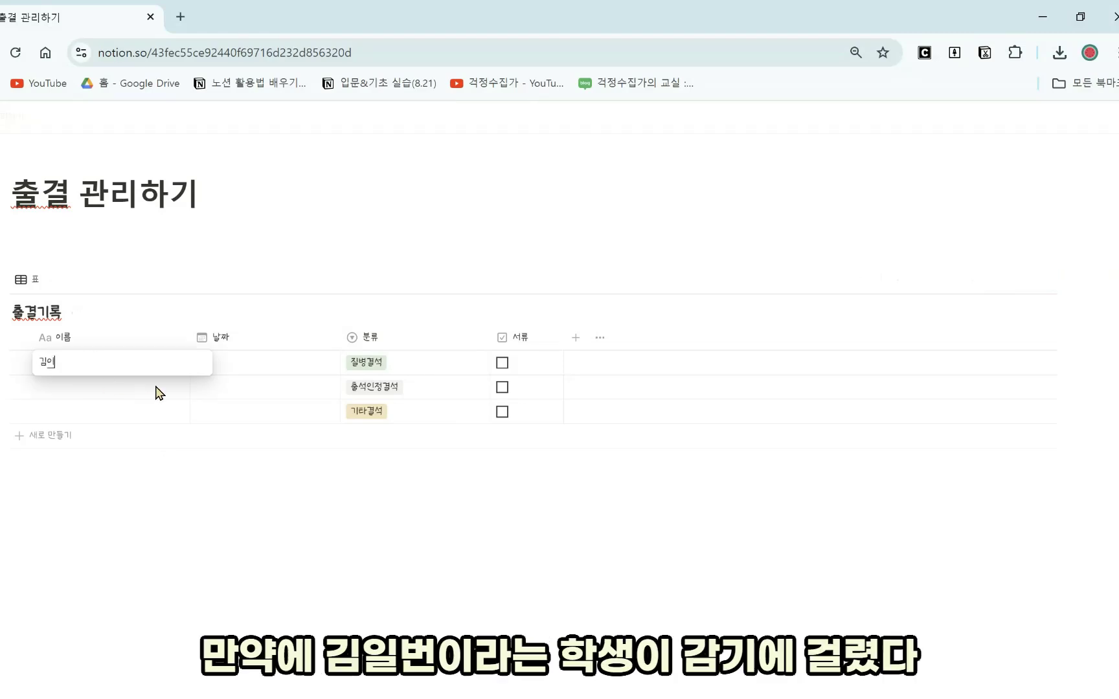
{"action": "type", "text": "ㄹ번 감기"}
{"action": "key", "text": "Return"}
{"action": "left_click", "coordinate": [250, 373]}
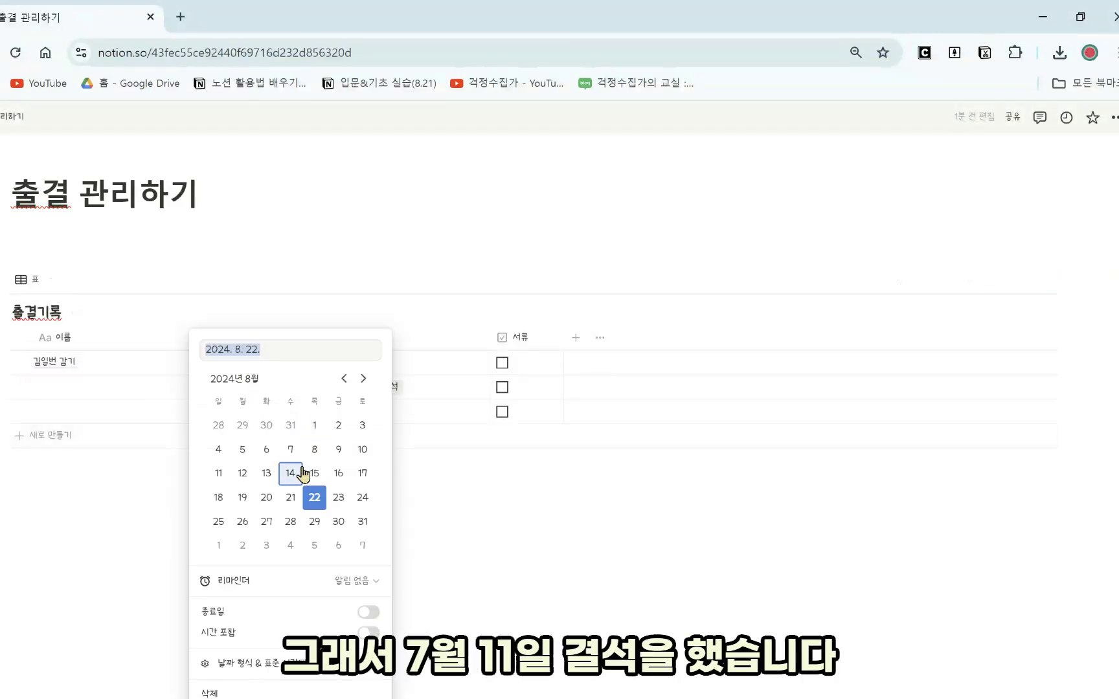
{"action": "left_click", "coordinate": [344, 380]}
{"action": "left_click", "coordinate": [314, 451]}
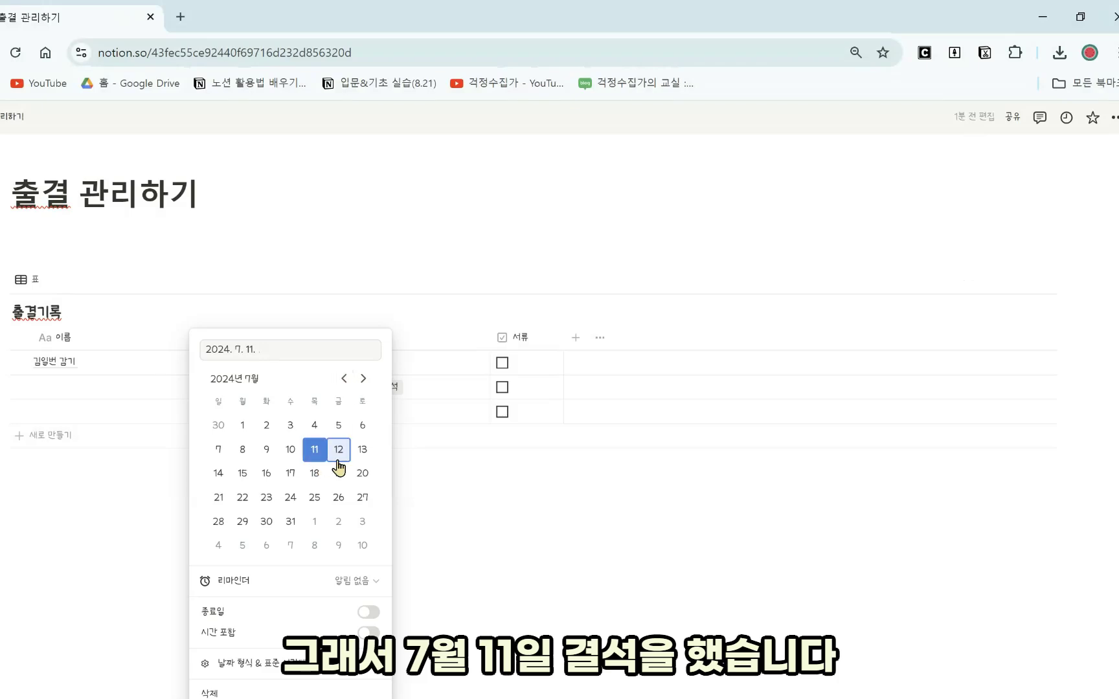
{"action": "left_click", "coordinate": [459, 502]}
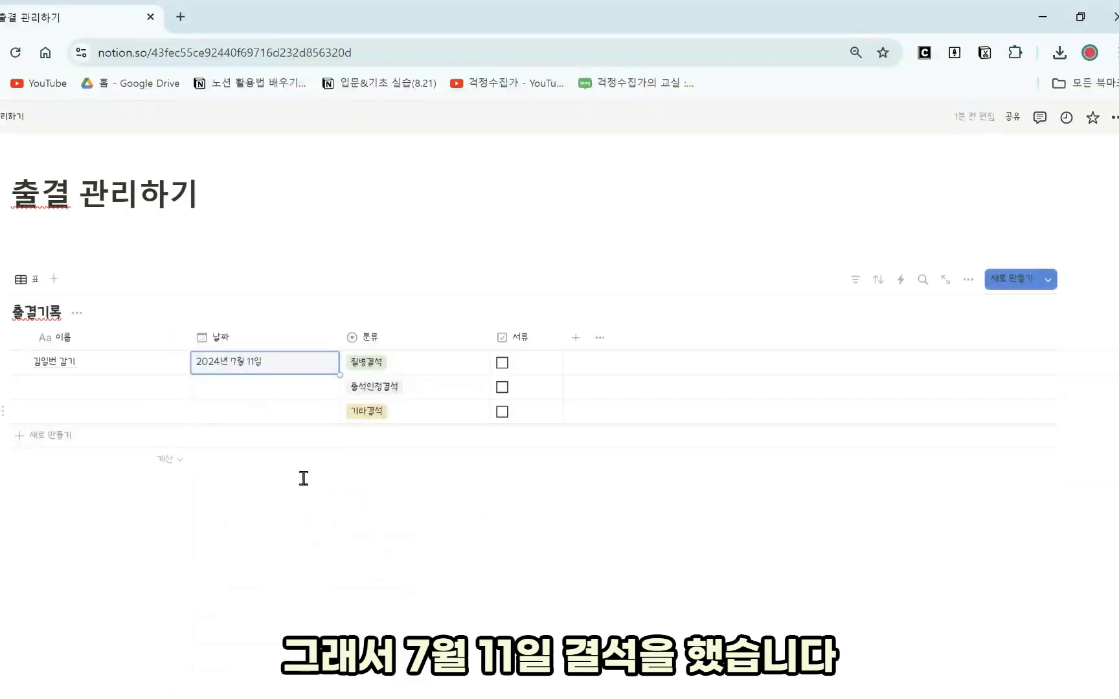
- Title the second record with the student's name followed by 고열
{"action": "left_click", "coordinate": [68, 389]}
{"action": "type", "text": "홍"}
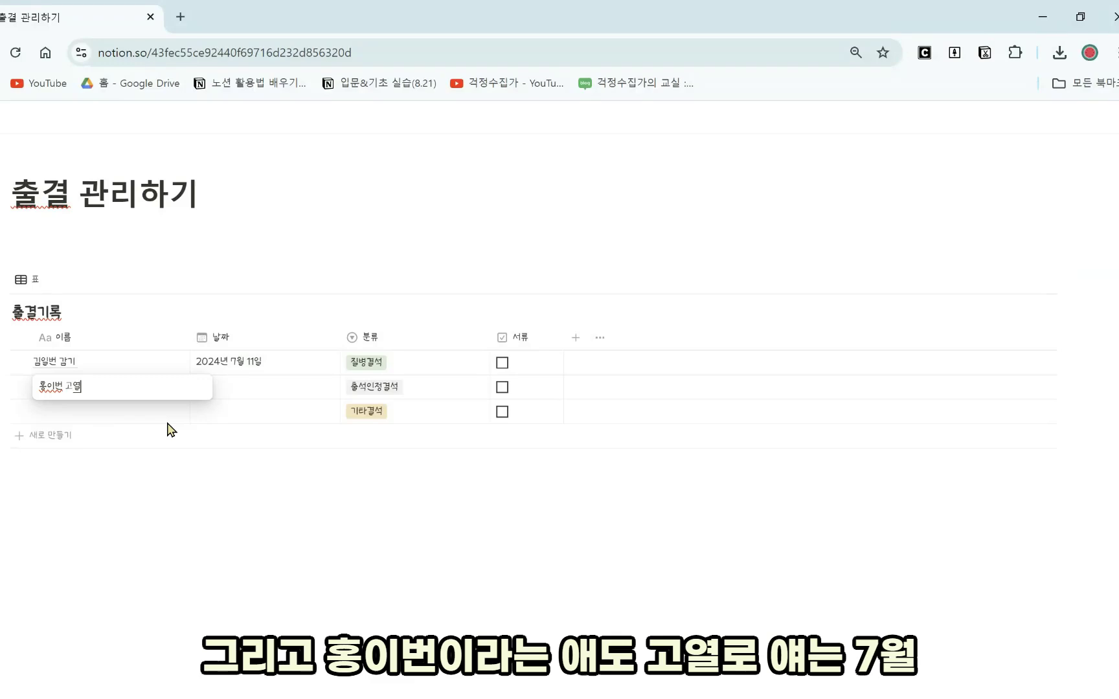
{"action": "type", "text": "이번 고열"}
{"action": "key", "text": "Return"}
- Give the second record the date range July 17 to July 19, 2024, and widen the 날짜 column to fit it on one line
{"action": "left_click", "coordinate": [258, 392]}
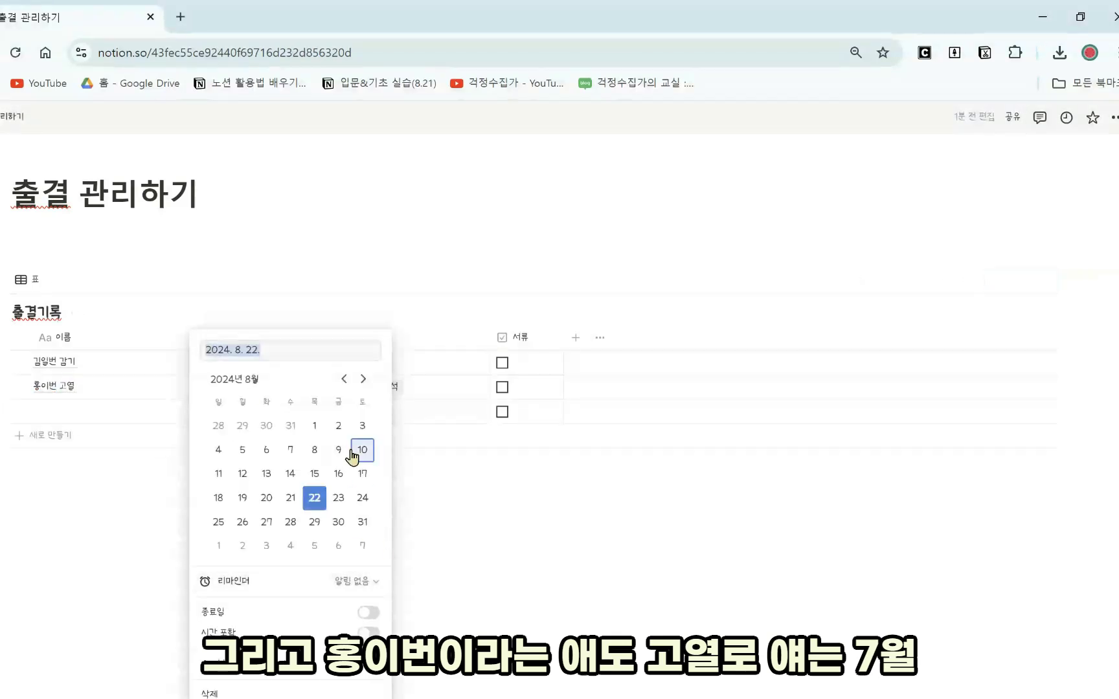
{"action": "left_click", "coordinate": [344, 379]}
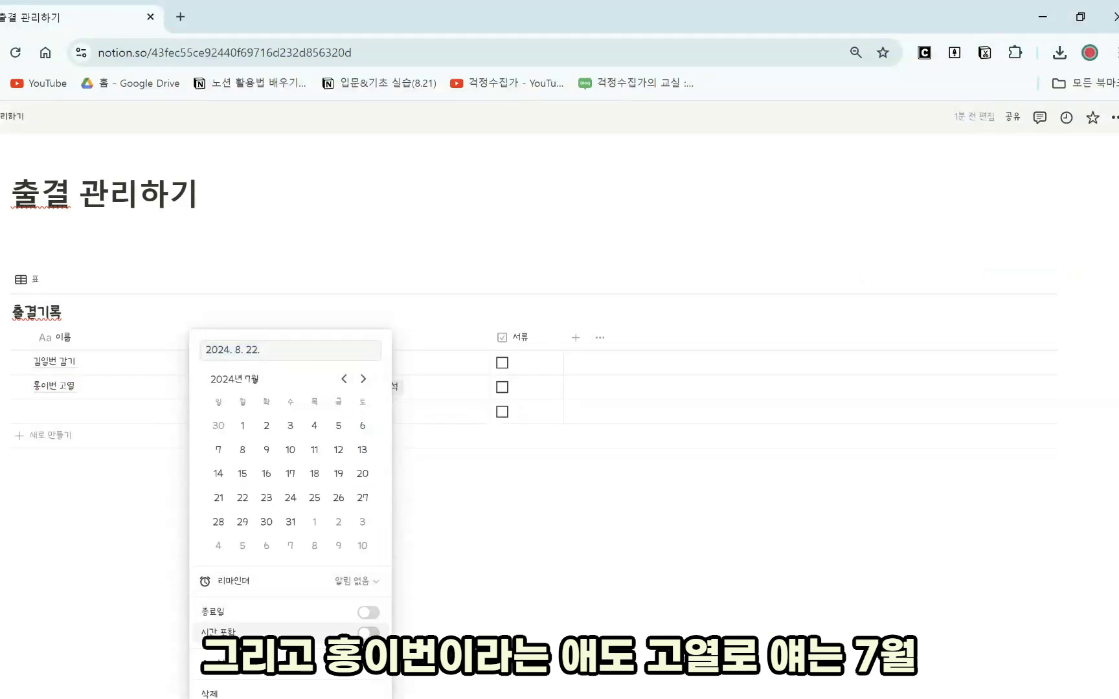
{"action": "left_click", "coordinate": [369, 613]}
{"action": "left_click", "coordinate": [344, 379]}
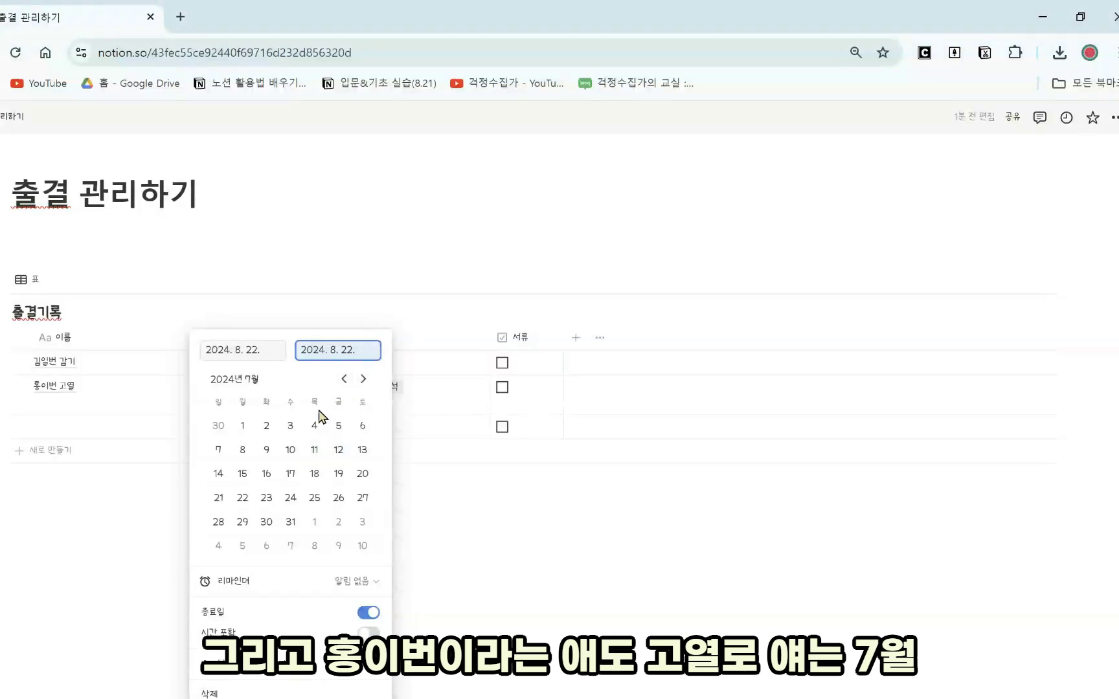
{"action": "left_click", "coordinate": [291, 473]}
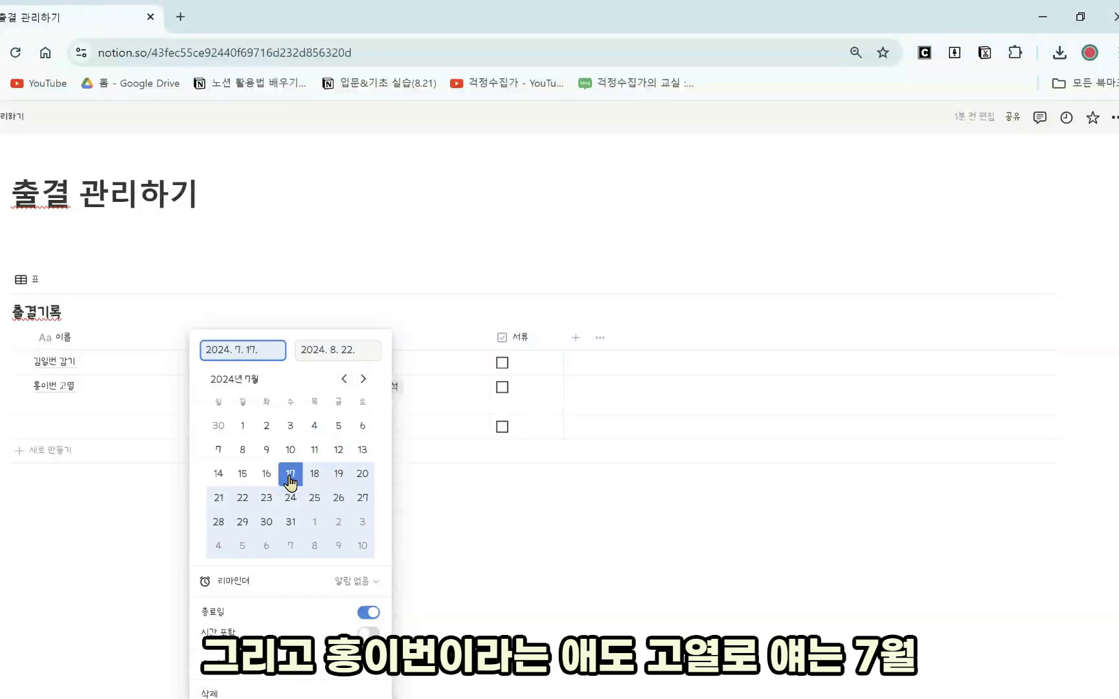
{"action": "left_click", "coordinate": [338, 474]}
{"action": "left_click", "coordinate": [500, 563]}
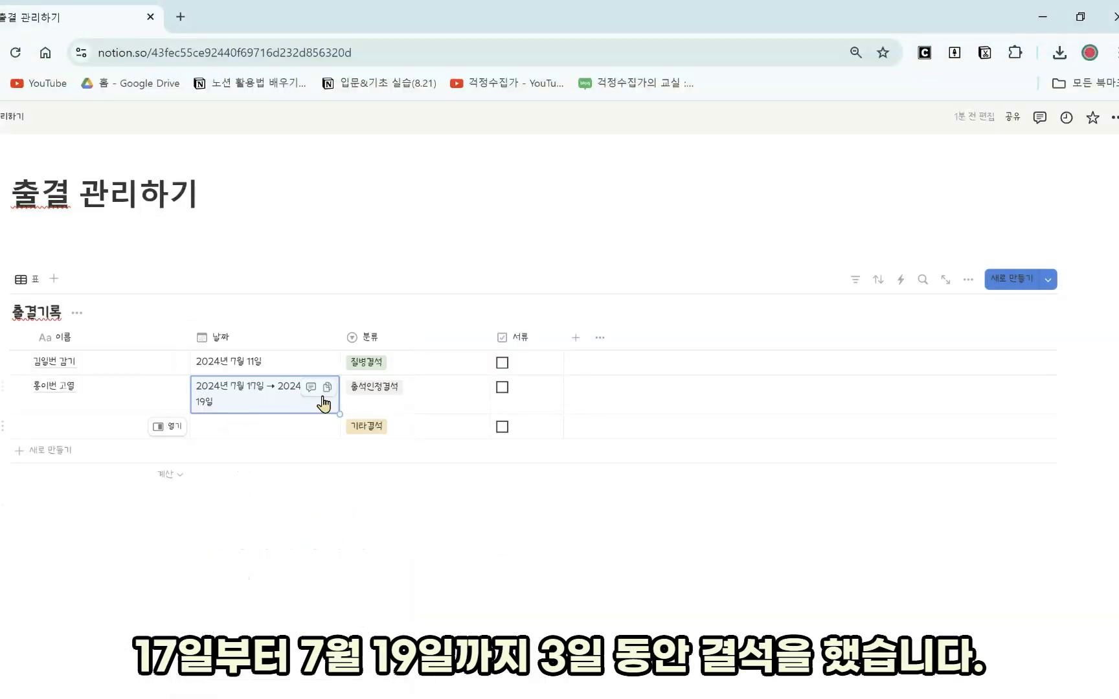
{"action": "left_click_drag", "start_coordinate": [416, 338], "coordinate": [446, 339]}
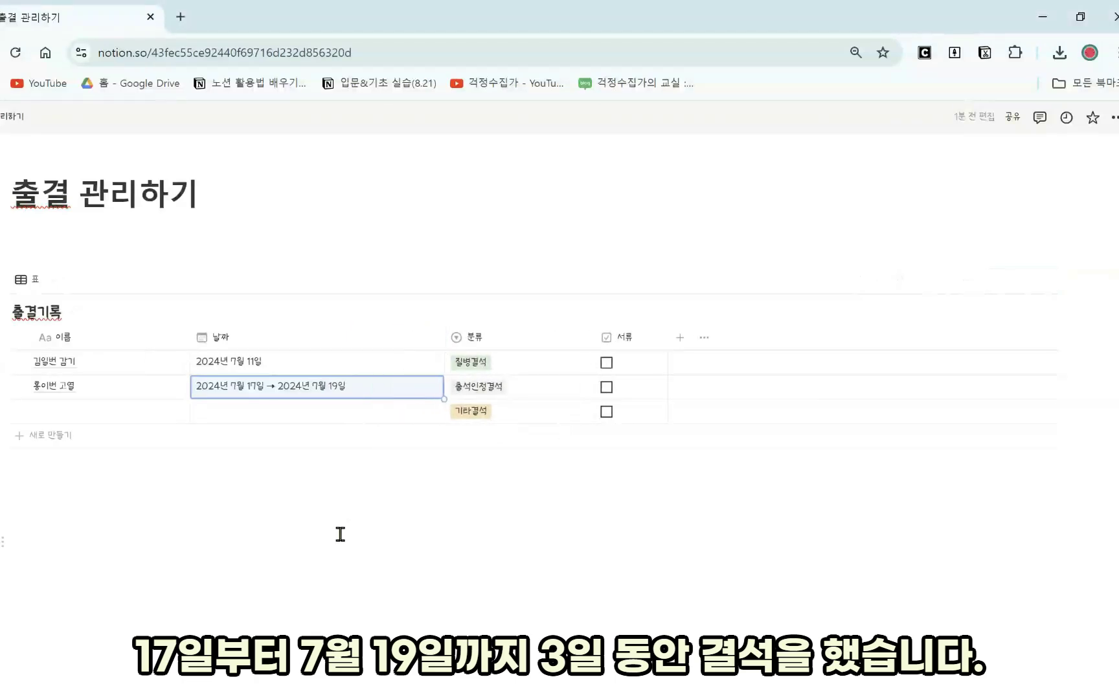
- Set the second record's 분류 to 질병결석
{"action": "left_click", "coordinate": [466, 387]}
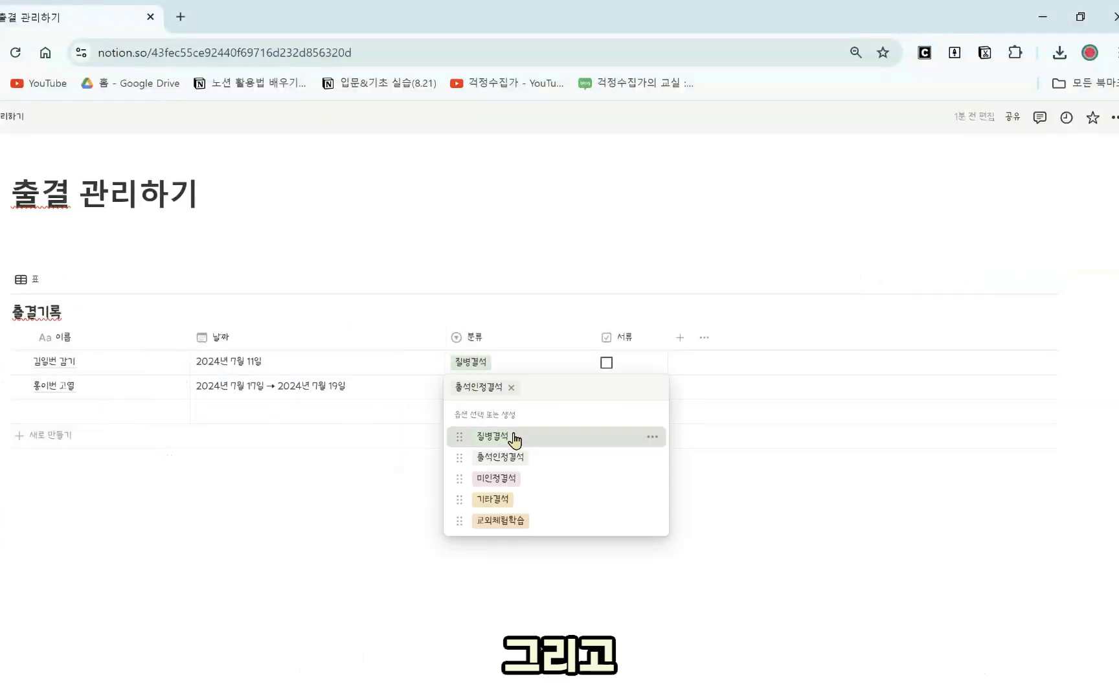
{"action": "left_click", "coordinate": [511, 368]}
{"action": "left_click", "coordinate": [420, 461]}
- Title the third record with the student's name followed by 가족여행
{"action": "left_click", "coordinate": [78, 409]}
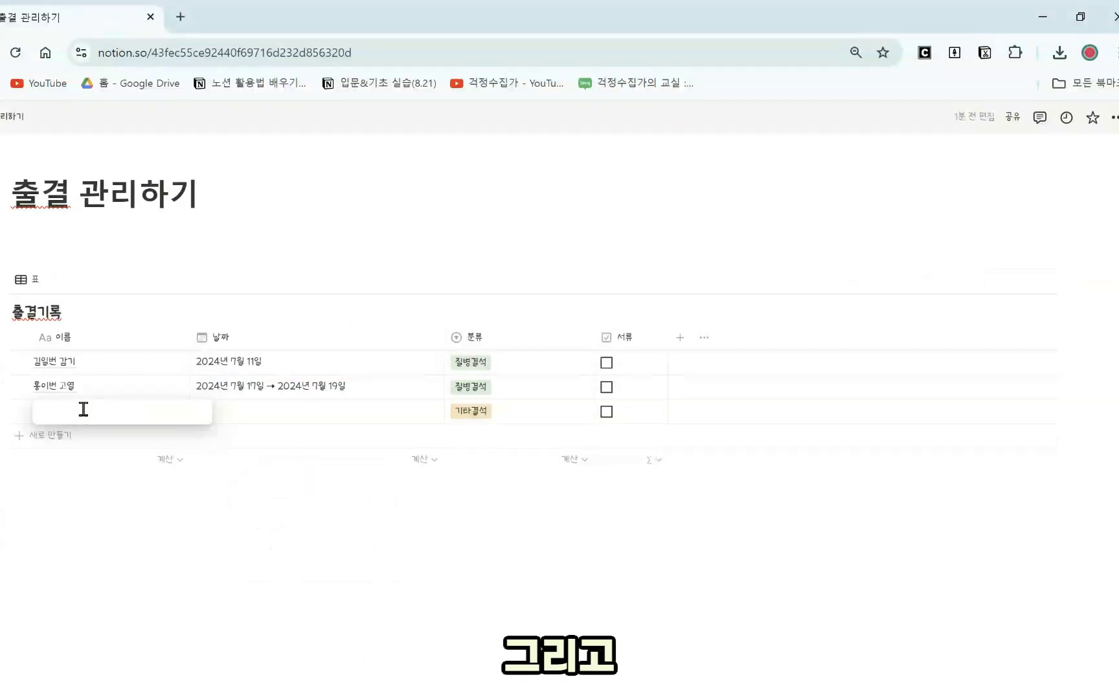
{"action": "type", "text": "김일번"}
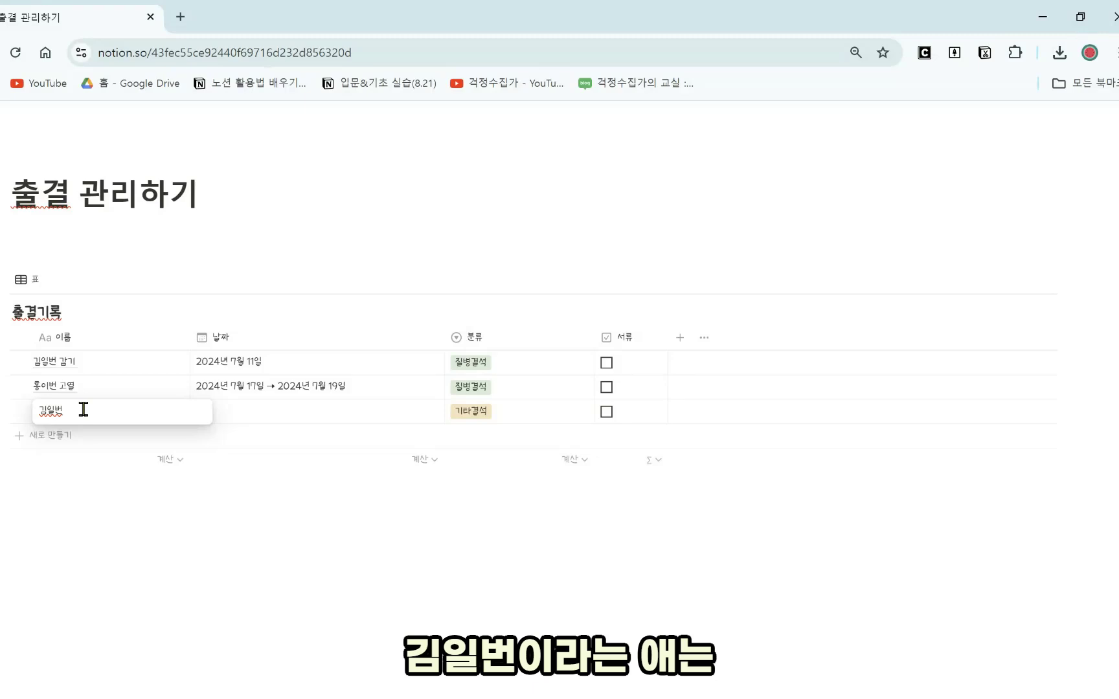
{"action": "type", "text": " 개"}
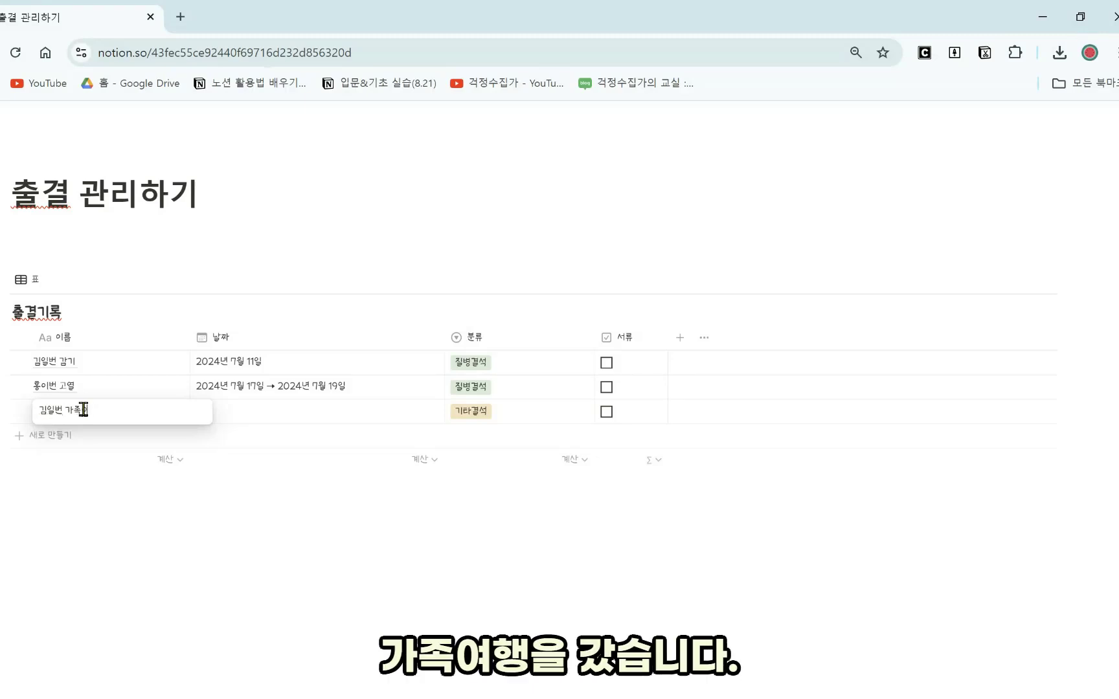
{"action": "key", "text": "Return"}
- Give the third record the date range August 27 to August 29, 2024
{"action": "left_click", "coordinate": [249, 412]}
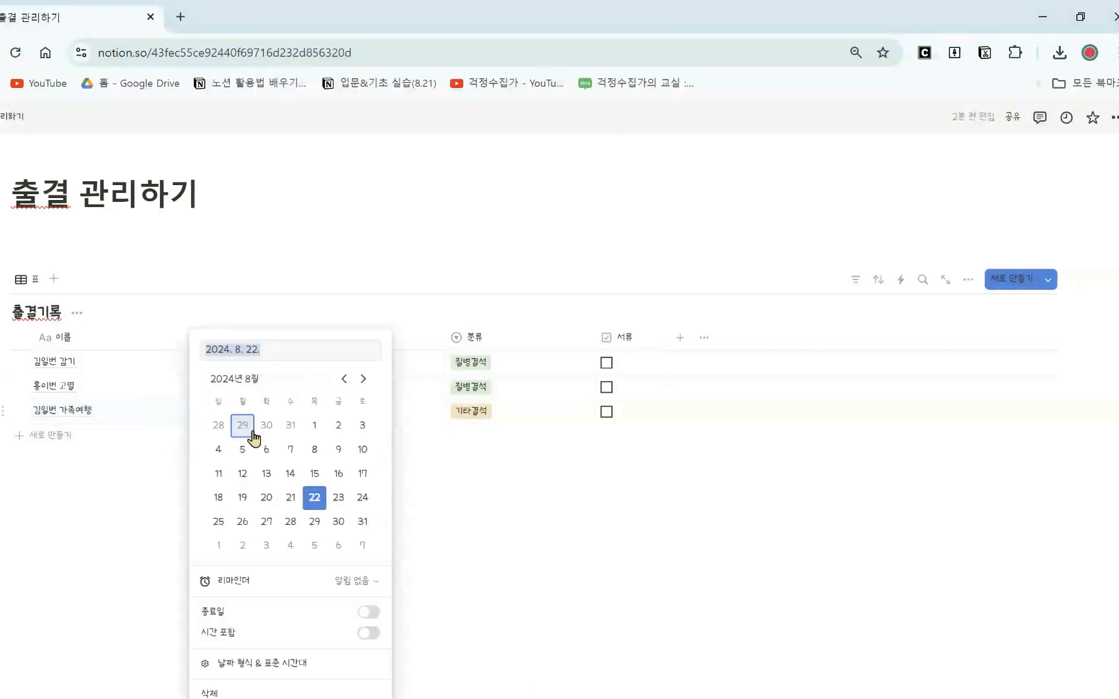
{"action": "left_click", "coordinate": [368, 615]}
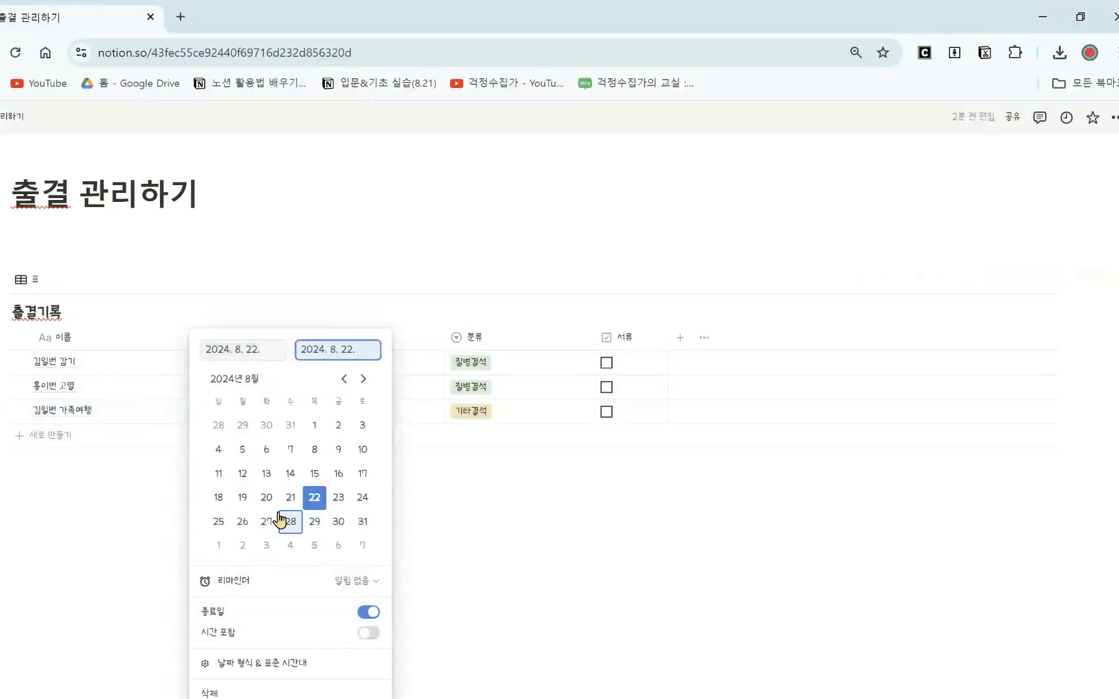
{"action": "left_click", "coordinate": [270, 522]}
{"action": "left_click", "coordinate": [278, 527]}
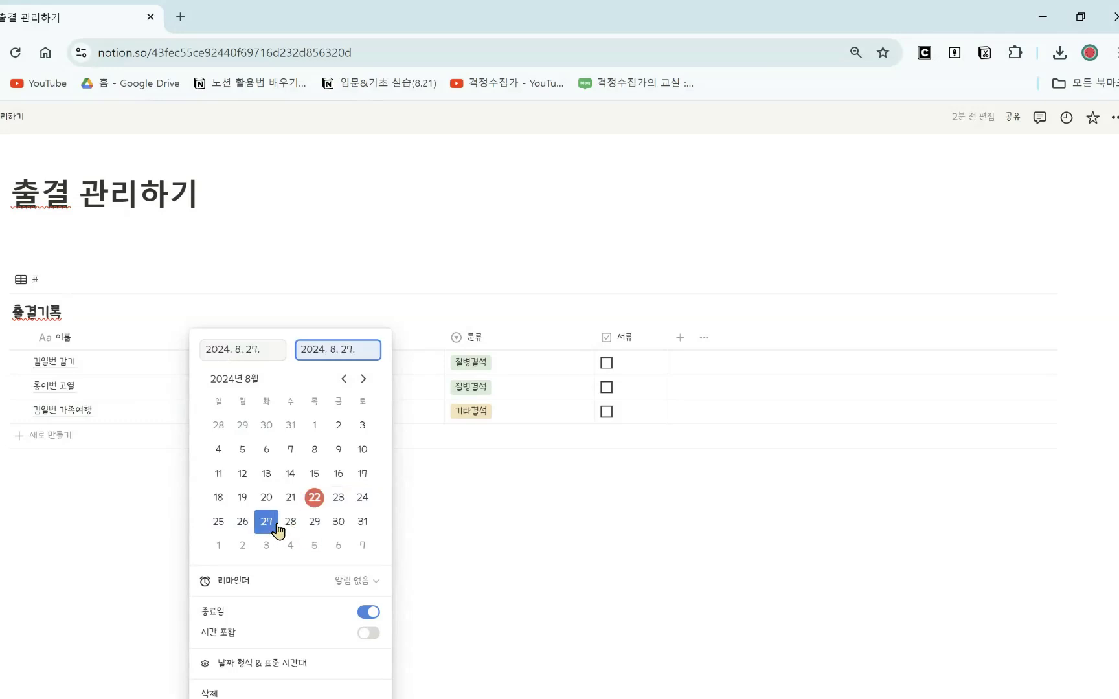
{"action": "left_click", "coordinate": [314, 522]}
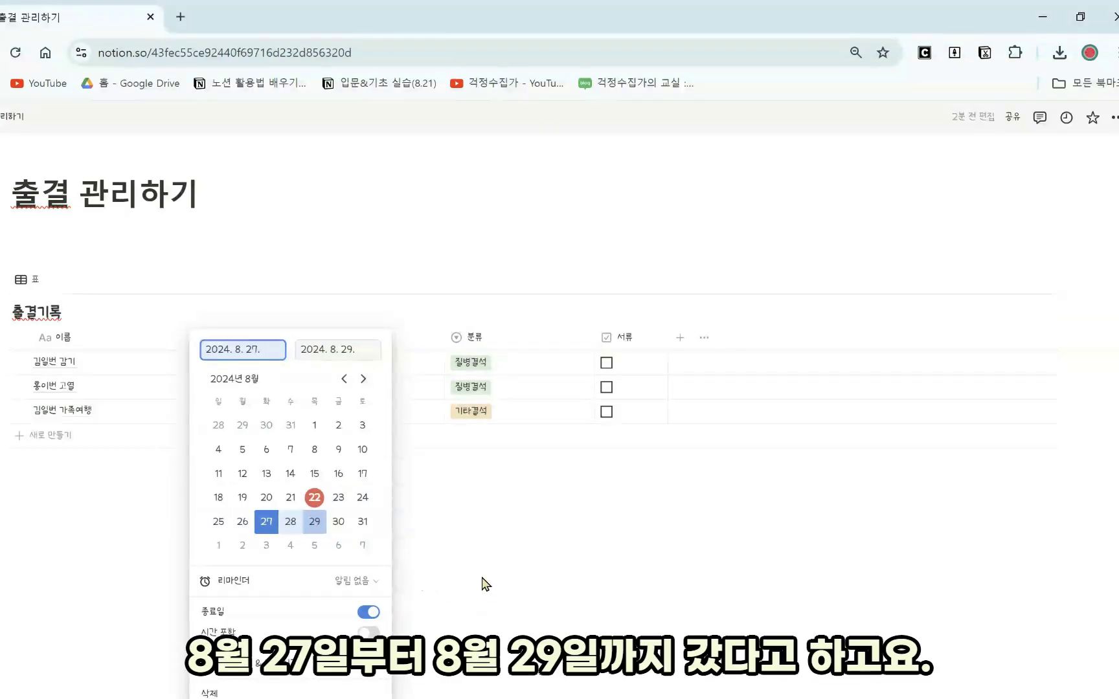
{"action": "left_click", "coordinate": [481, 576]}
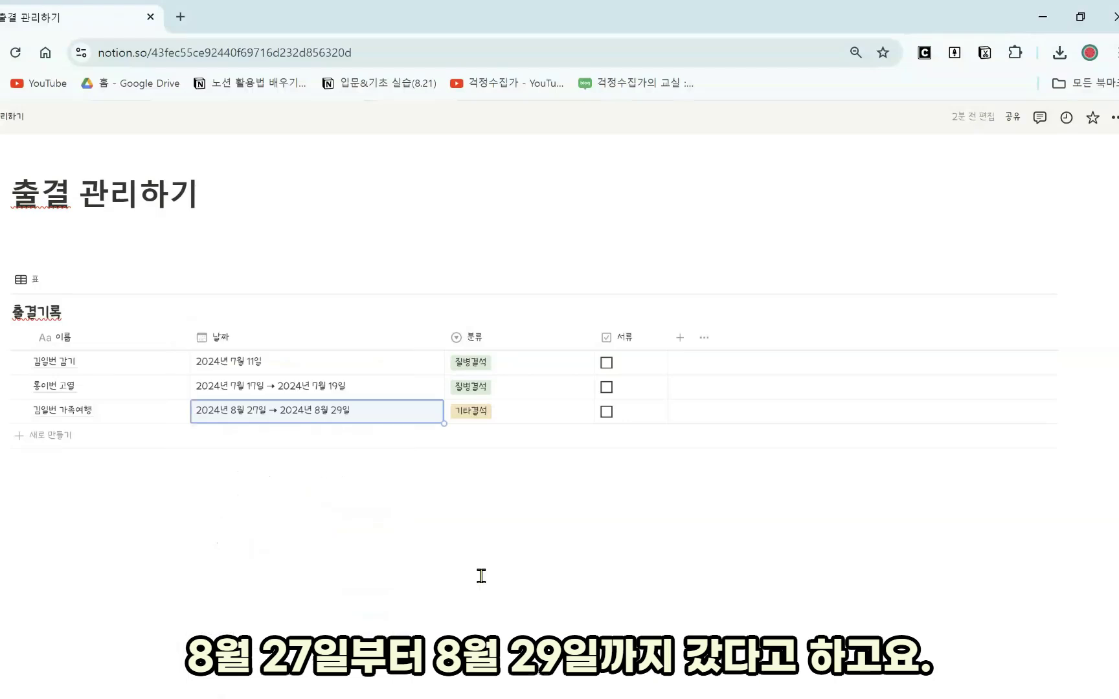
- Add a fourth record titled with the student's name followed by 조부상
{"action": "left_click", "coordinate": [87, 440]}
{"action": "type", "text": "ㅂ박새"}
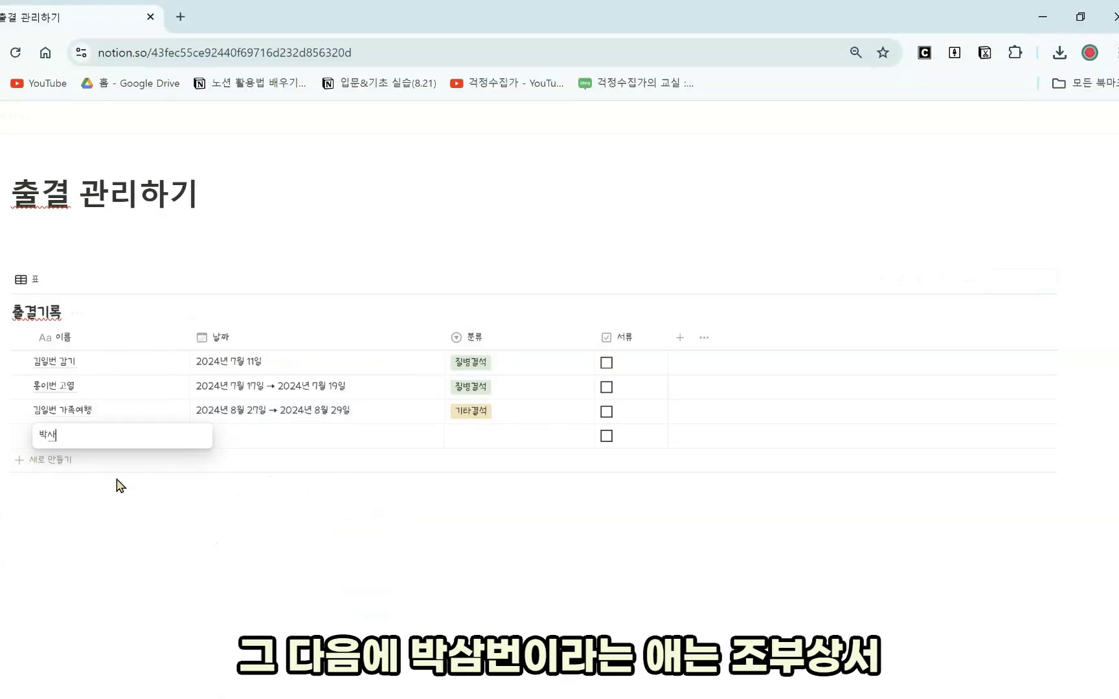
{"action": "type", "text": "번 조부상"}
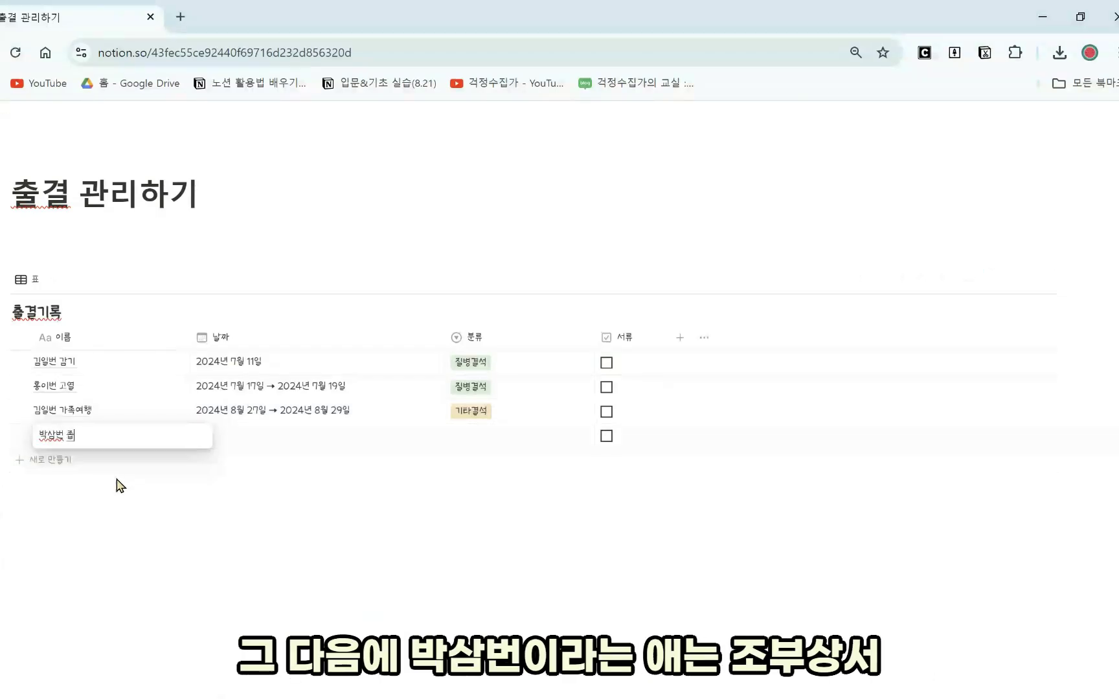
- Give the fourth record the date range August 21 to August 23, 2024
{"action": "left_click", "coordinate": [247, 445]}
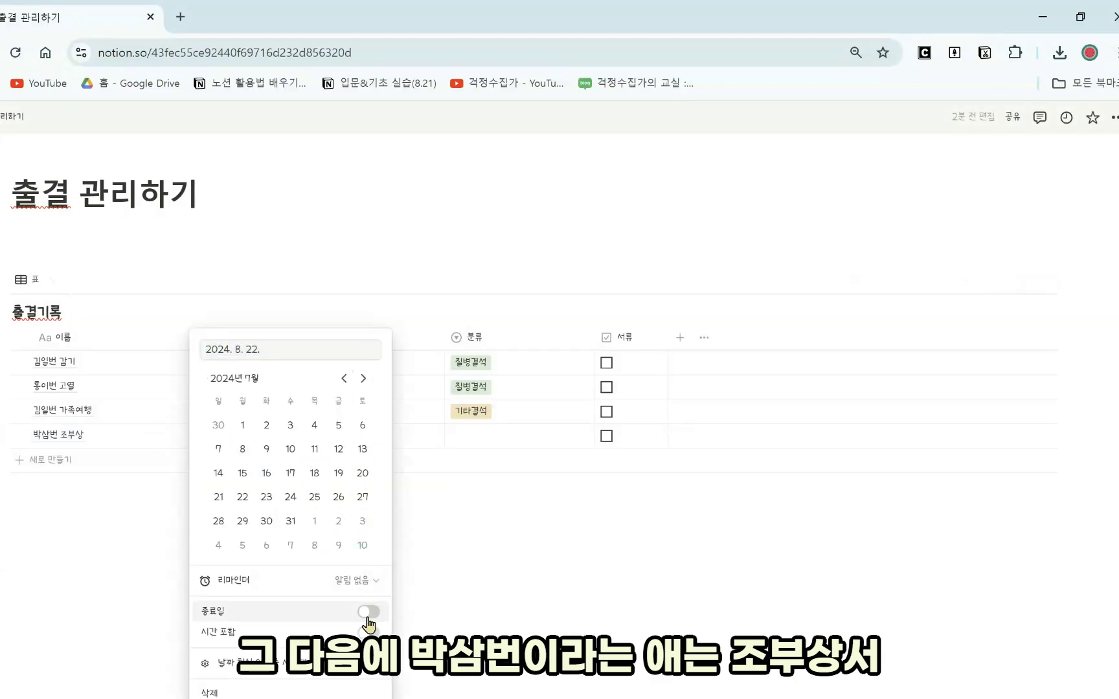
{"action": "left_click", "coordinate": [369, 611]}
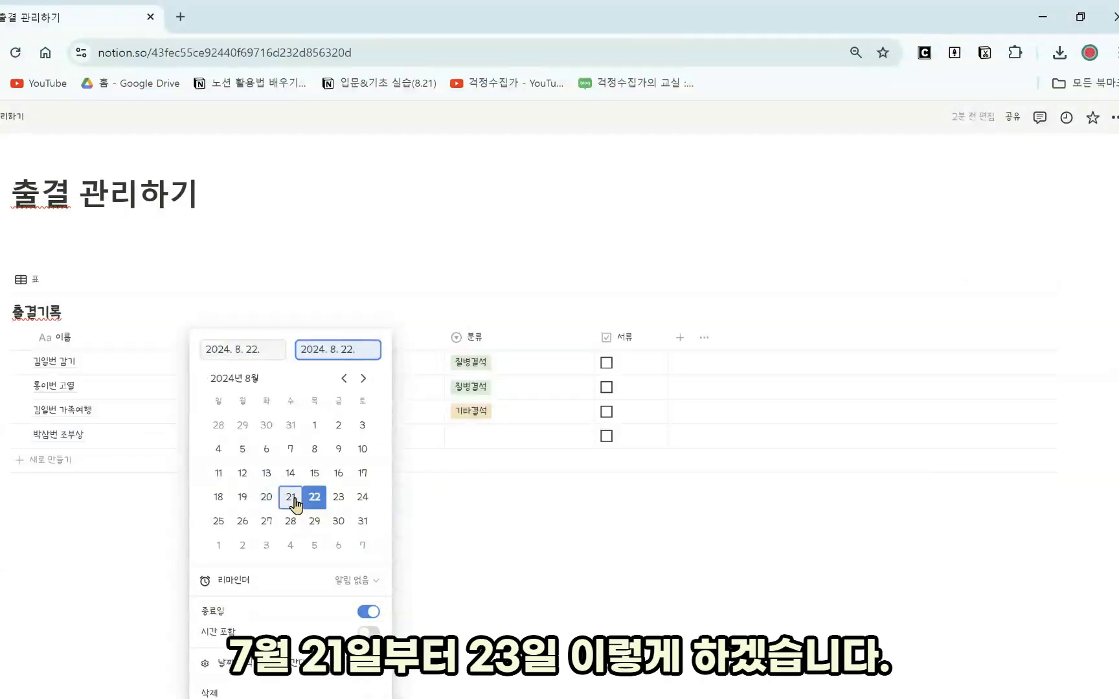
{"action": "left_click", "coordinate": [290, 499]}
{"action": "left_click", "coordinate": [338, 500]}
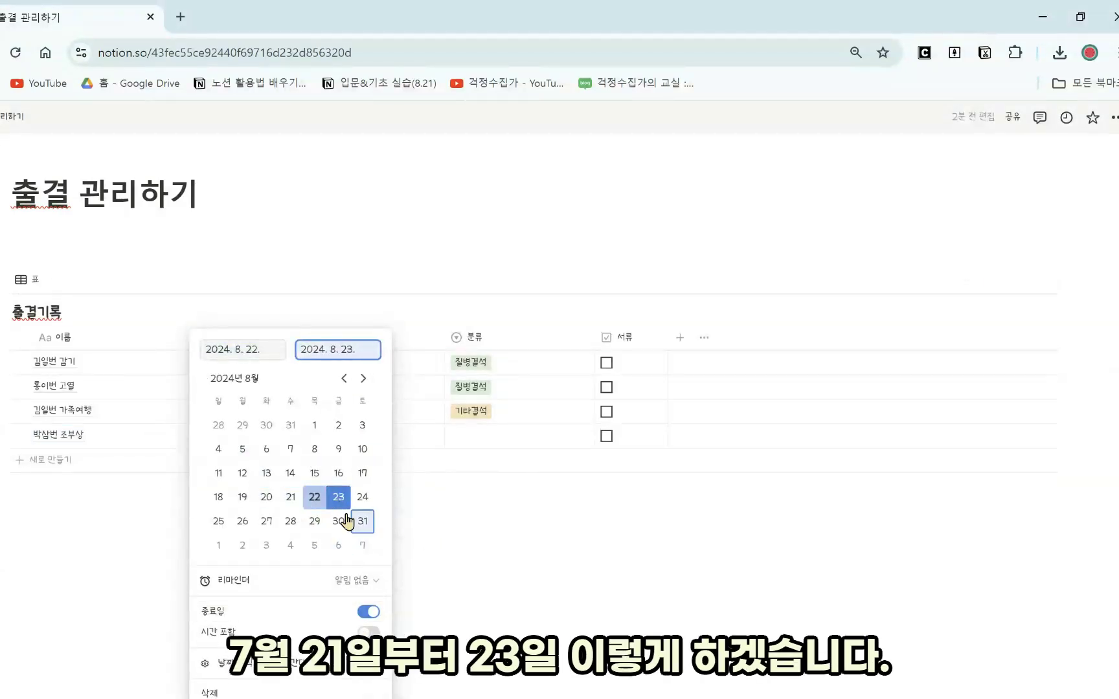
{"action": "left_click", "coordinate": [290, 498]}
{"action": "left_click", "coordinate": [338, 499]}
{"action": "left_click", "coordinate": [291, 499]}
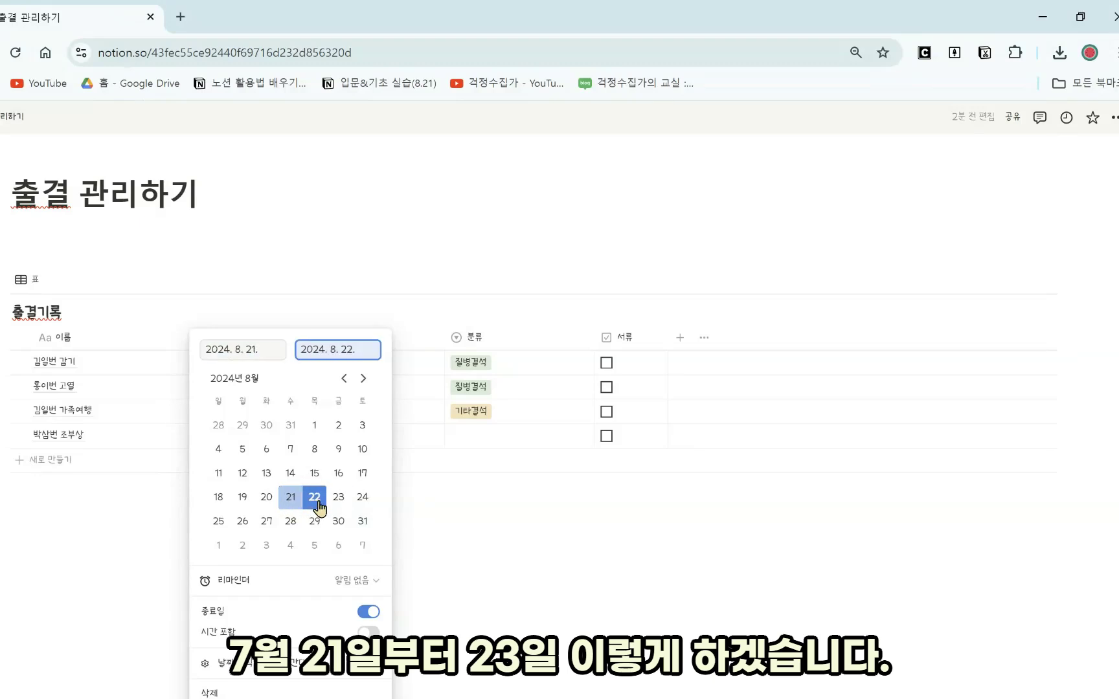
{"action": "left_click", "coordinate": [338, 498]}
{"action": "left_click", "coordinate": [476, 593]}
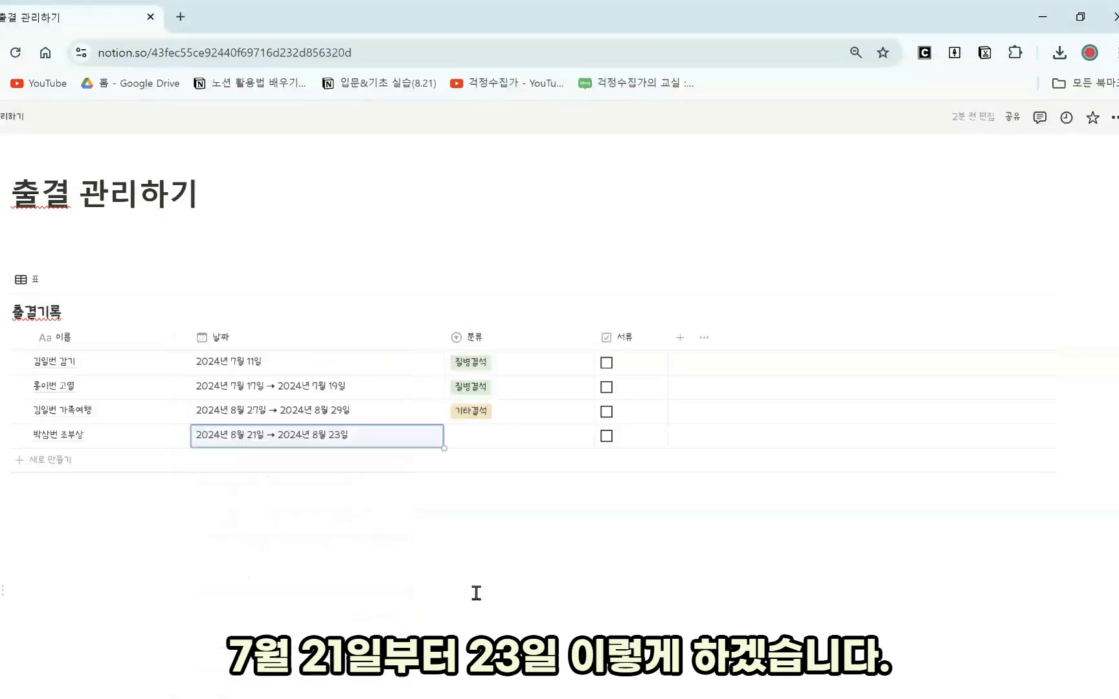
- Set the fourth record's 분류 to 출석인정결석 and the third's to 교외체험학습, and narrow the 날짜 column to fit its dates
{"action": "left_click", "coordinate": [502, 437]}
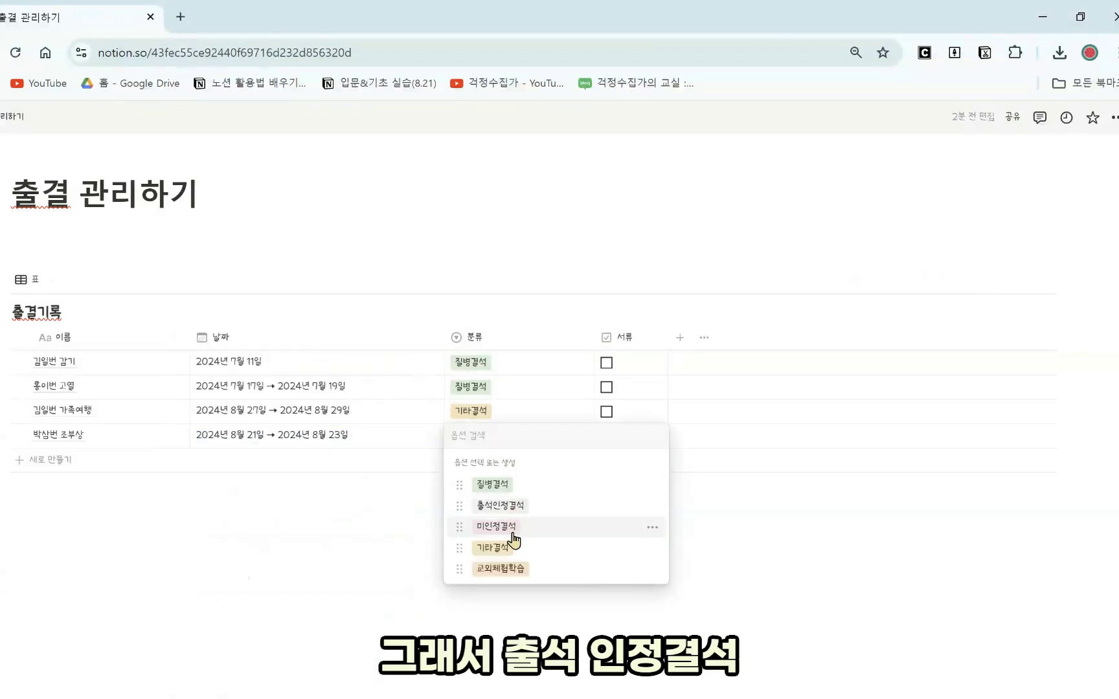
{"action": "left_click", "coordinate": [522, 508]}
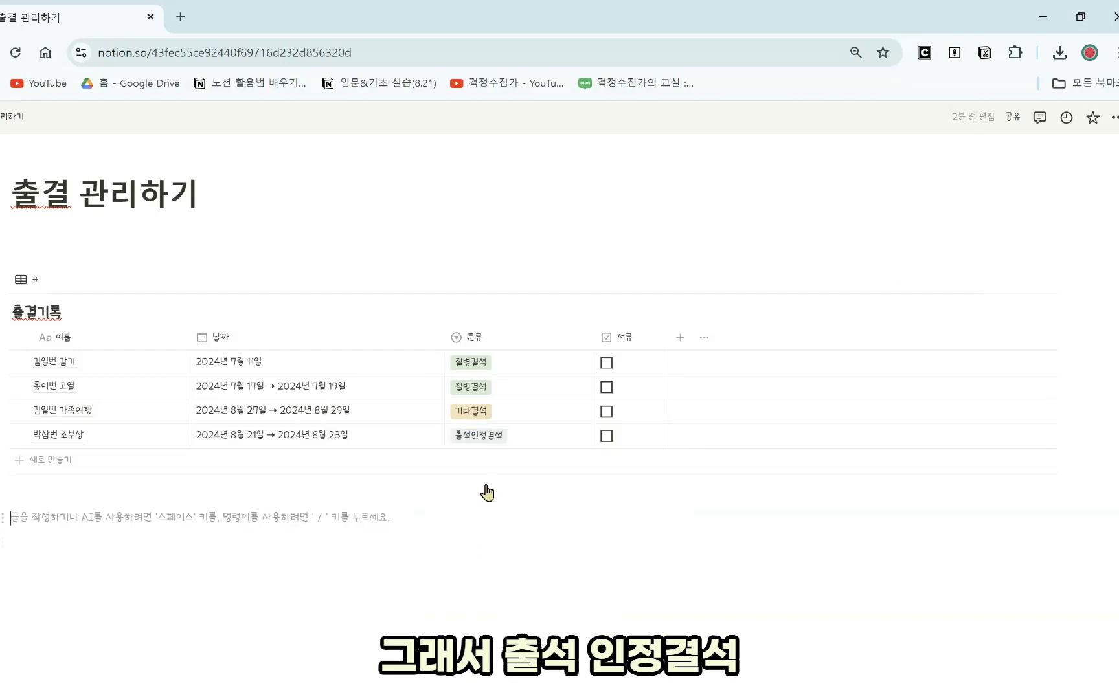
{"action": "left_click", "coordinate": [497, 408]}
{"action": "left_click", "coordinate": [529, 544]}
{"action": "left_click", "coordinate": [421, 529]}
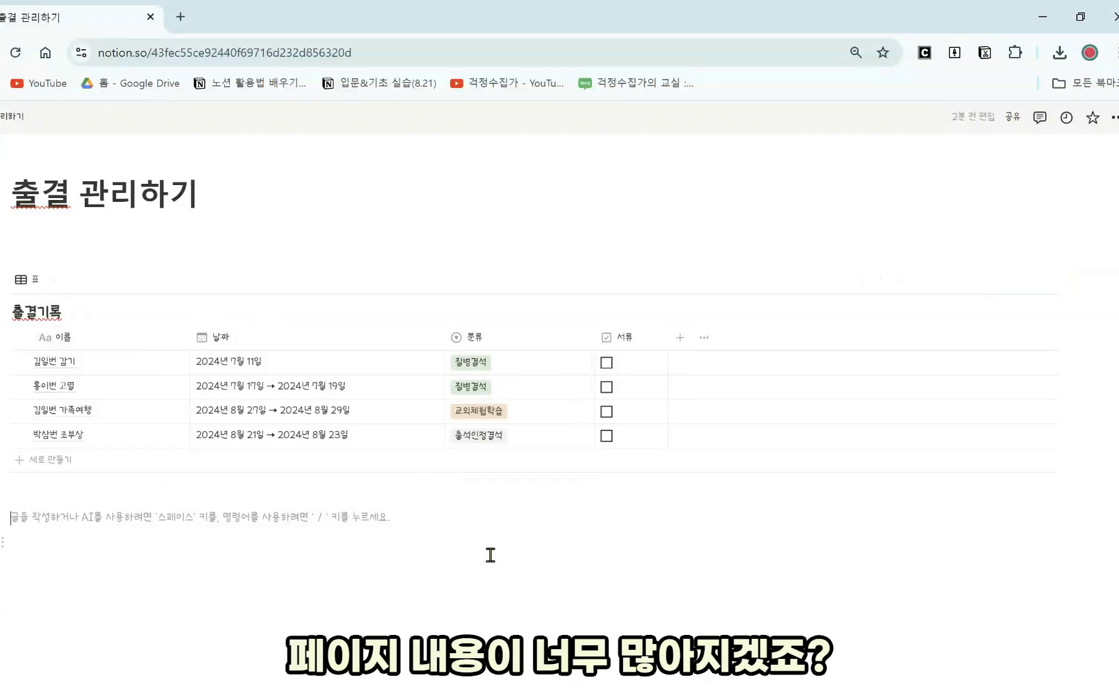
{"action": "left_click_drag", "start_coordinate": [445, 337], "coordinate": [390, 336]}
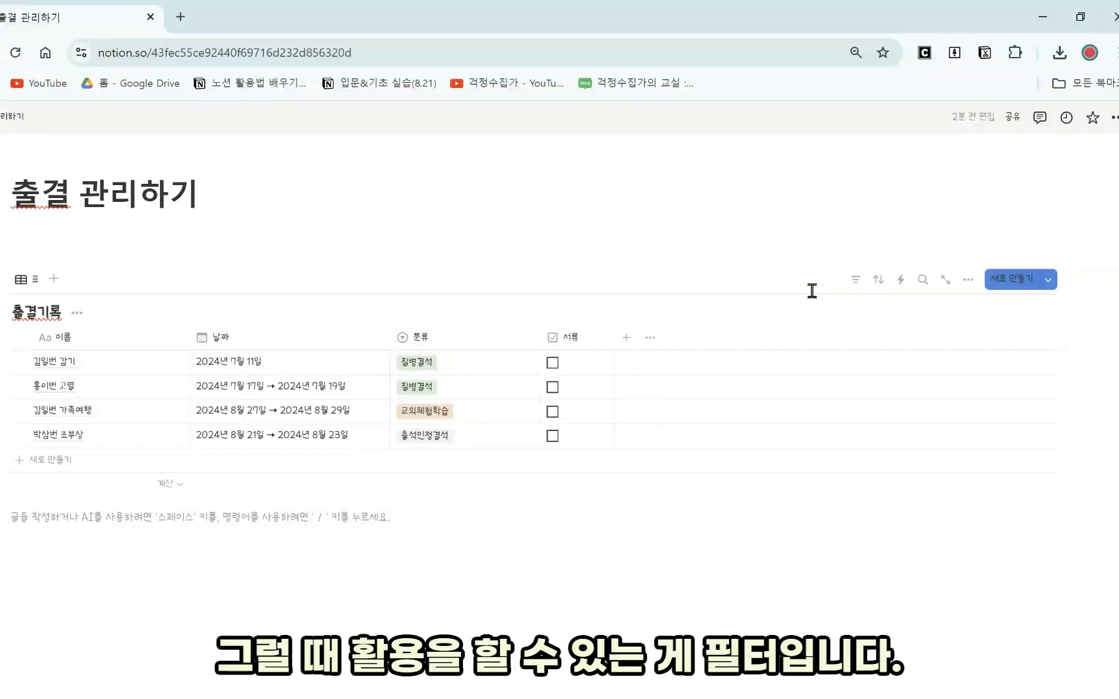
- Add a filter on the 날짜 property to the 출결기록 table and set its condition to 범위 내
{"action": "left_click", "coordinate": [853, 285]}
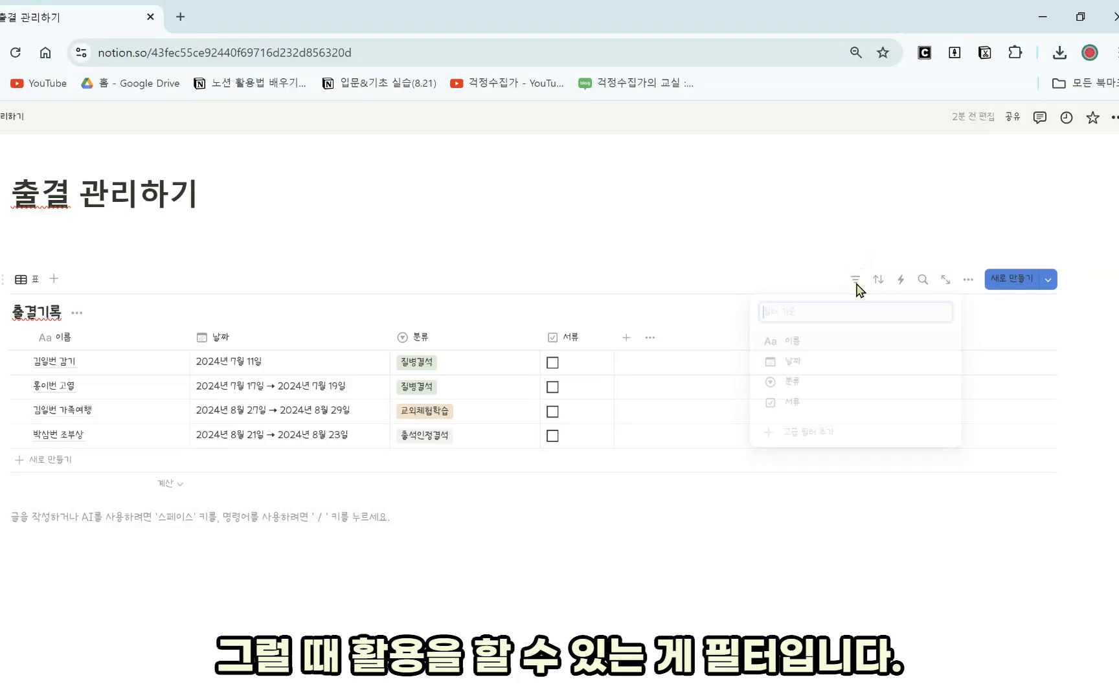
{"action": "left_click", "coordinate": [807, 366]}
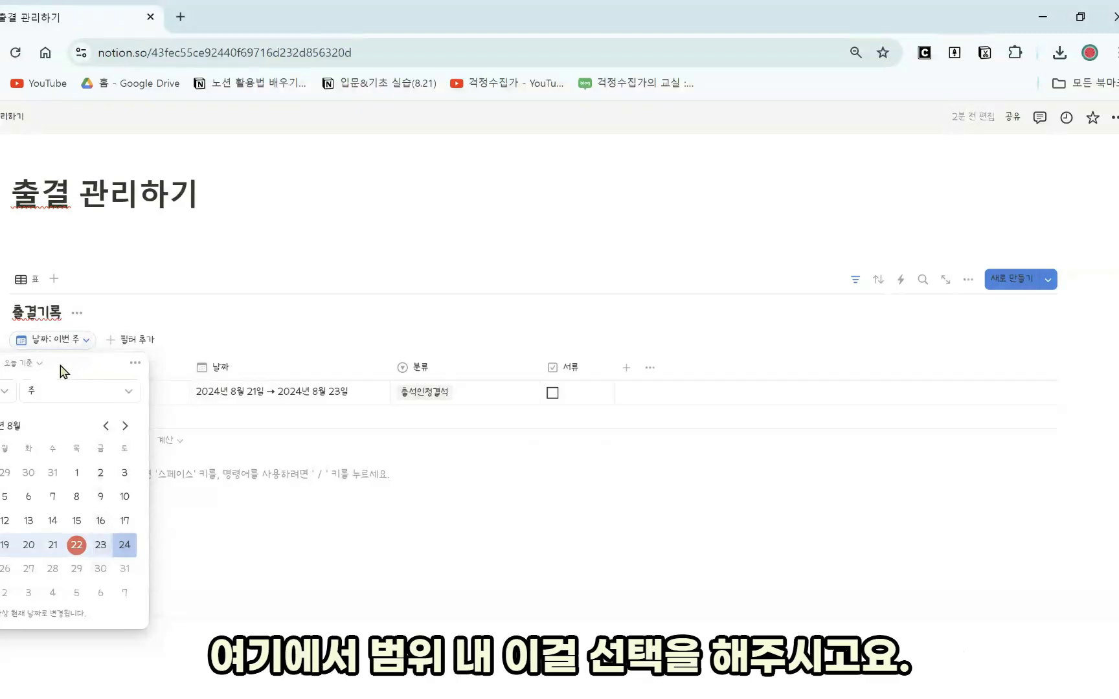
{"action": "left_click", "coordinate": [36, 368]}
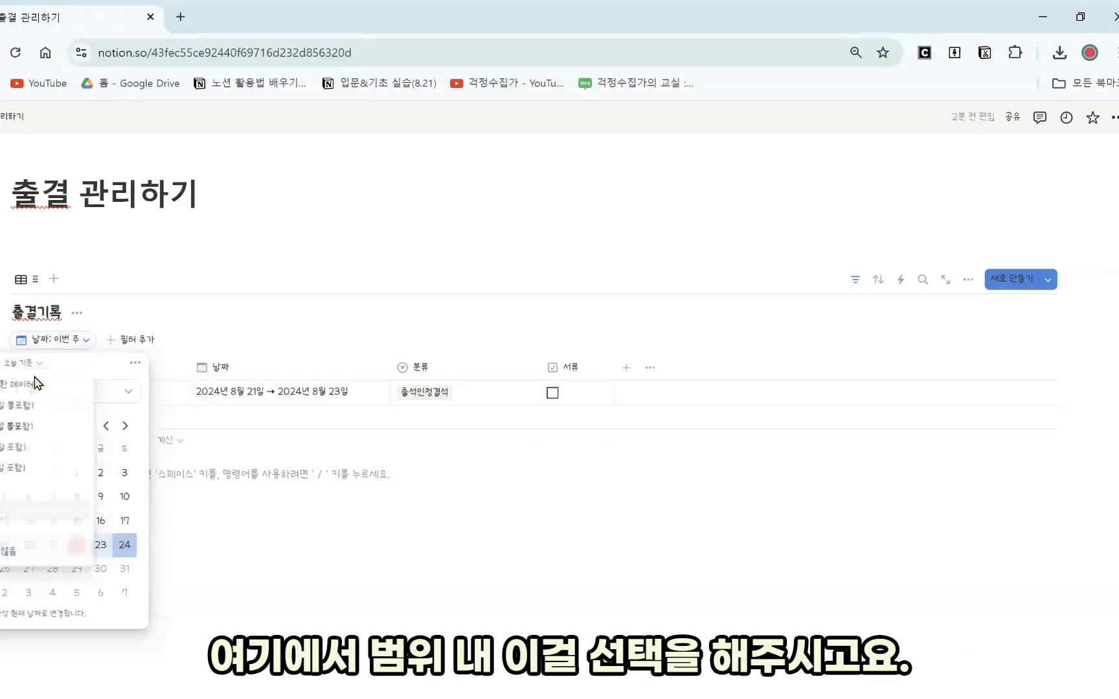
{"action": "left_click", "coordinate": [14, 499]}
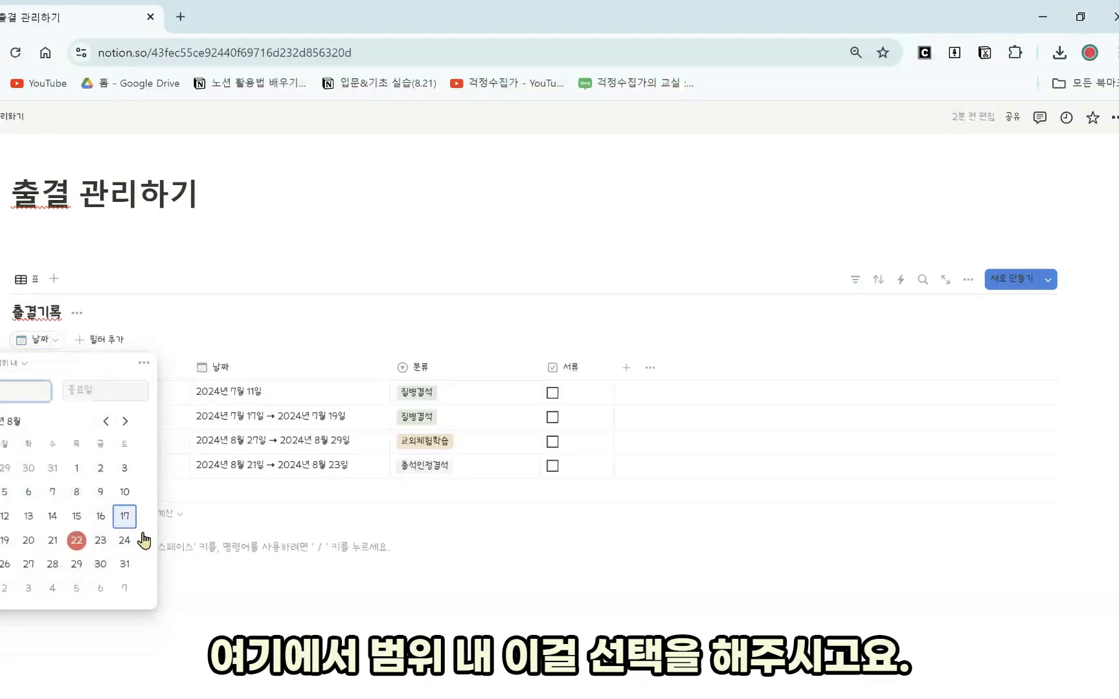
{"action": "left_click", "coordinate": [319, 605]}
- Set the 날짜 filter's range to July 1 through July 31, 2024
{"action": "left_click", "coordinate": [65, 341]}
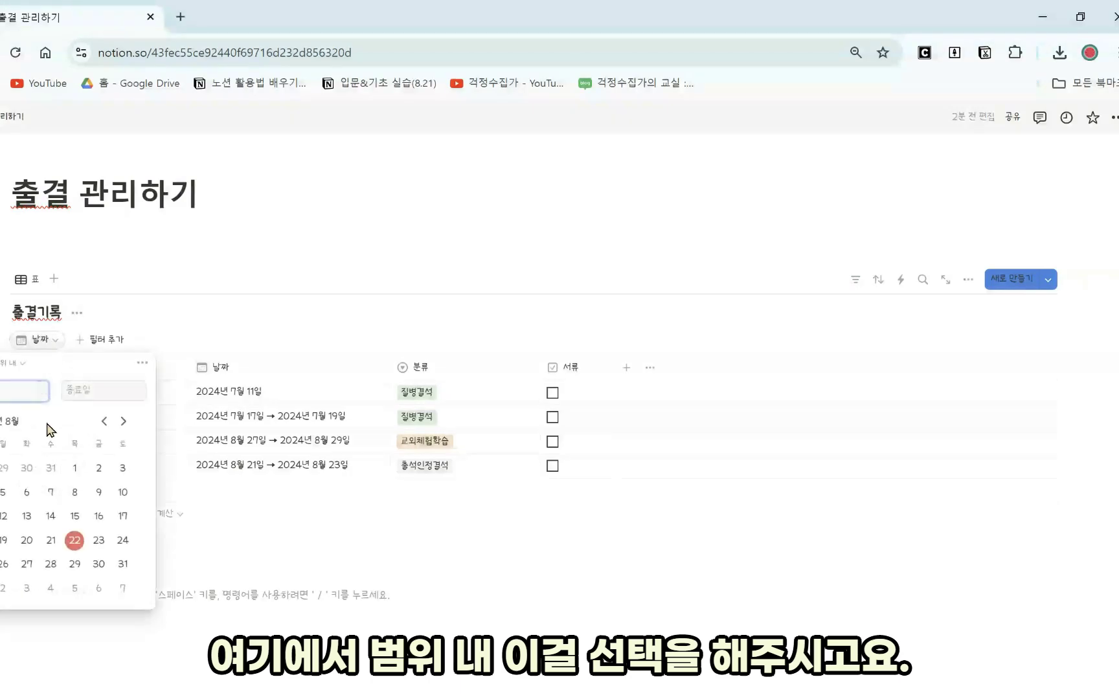
{"action": "left_click", "coordinate": [103, 422]}
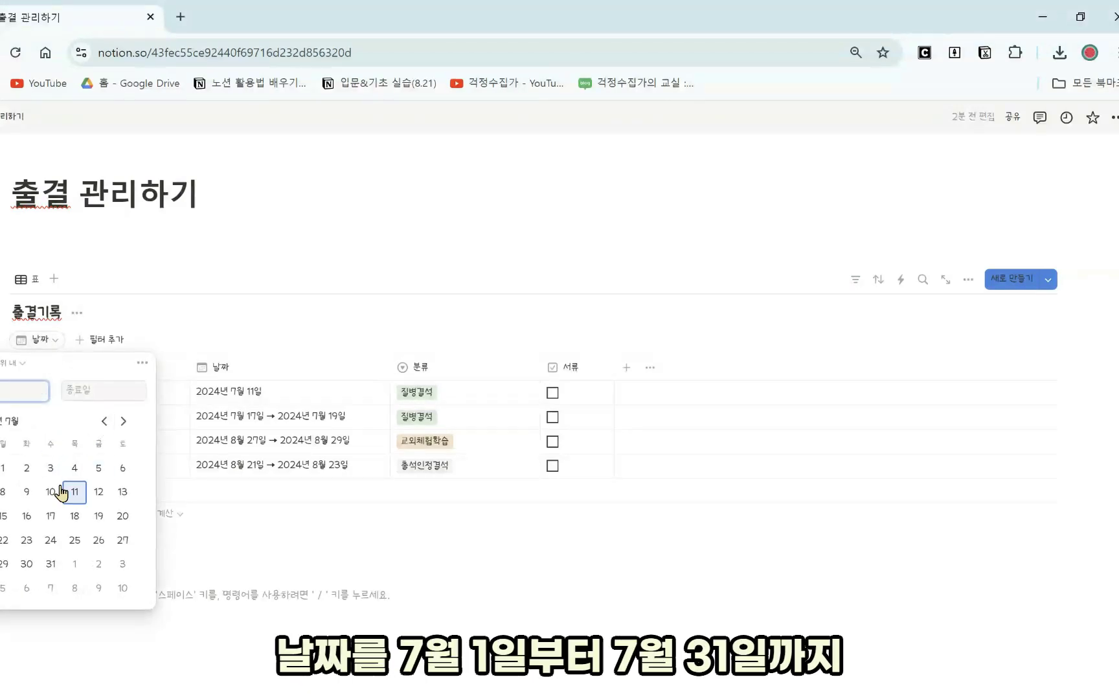
{"action": "left_click", "coordinate": [6, 467]}
{"action": "left_click", "coordinate": [55, 567]}
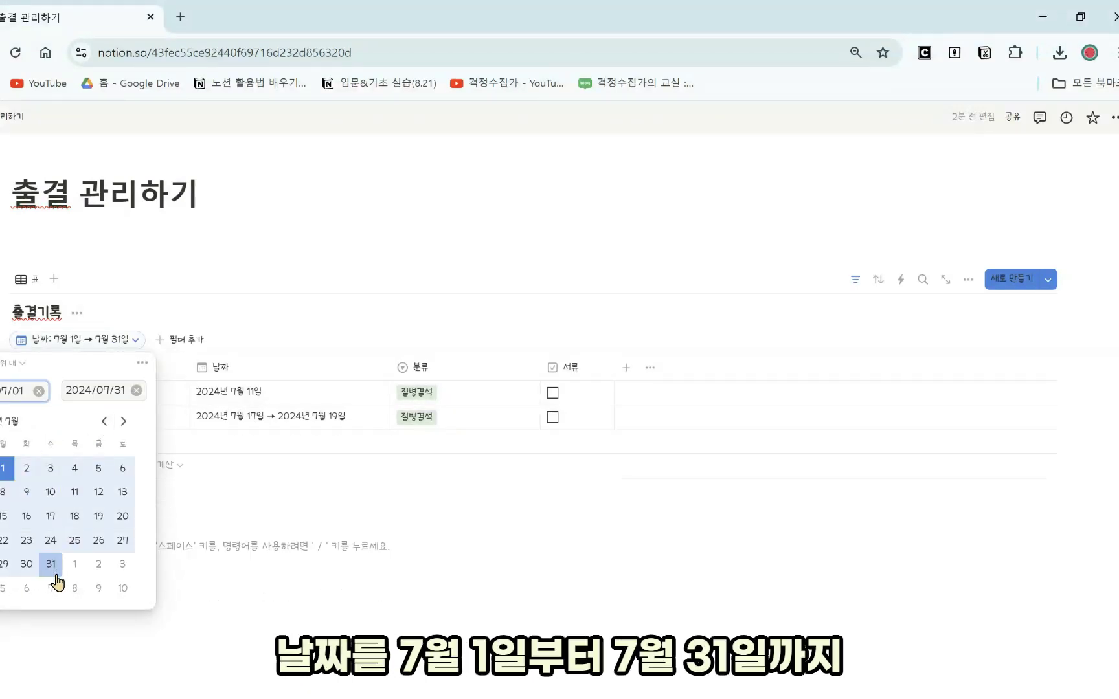
{"action": "left_click", "coordinate": [238, 555]}
- Duplicate the filtered 표 view of the 출결기록 database
{"action": "left_click", "coordinate": [33, 280]}
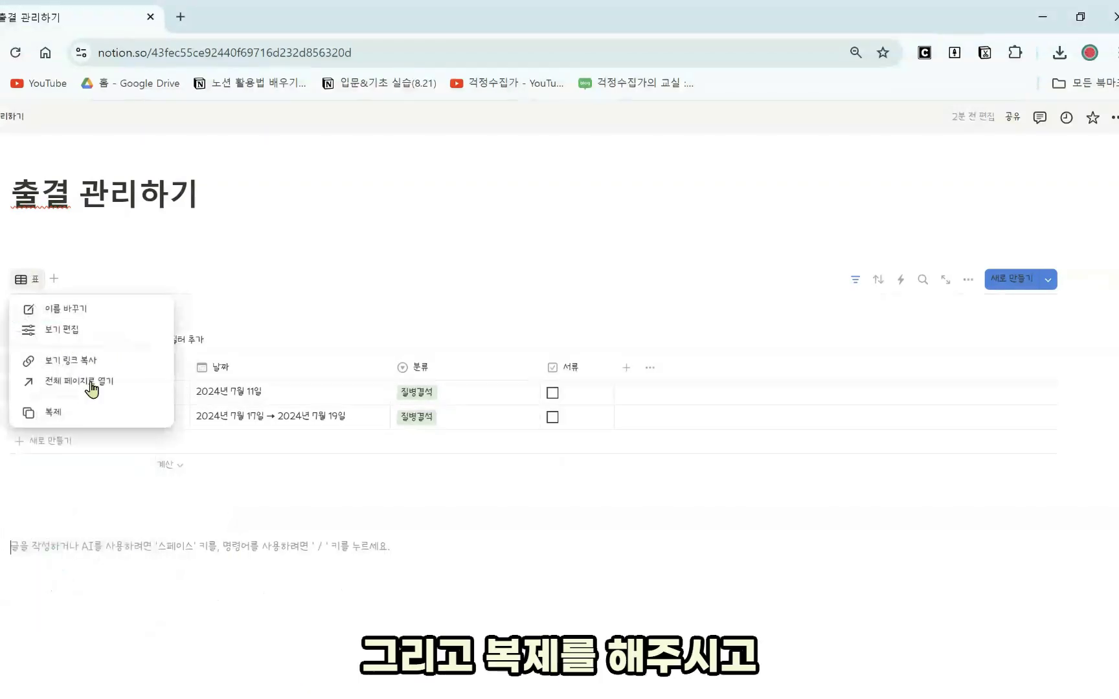
{"action": "left_click", "coordinate": [97, 415]}
{"action": "left_click", "coordinate": [822, 301]}
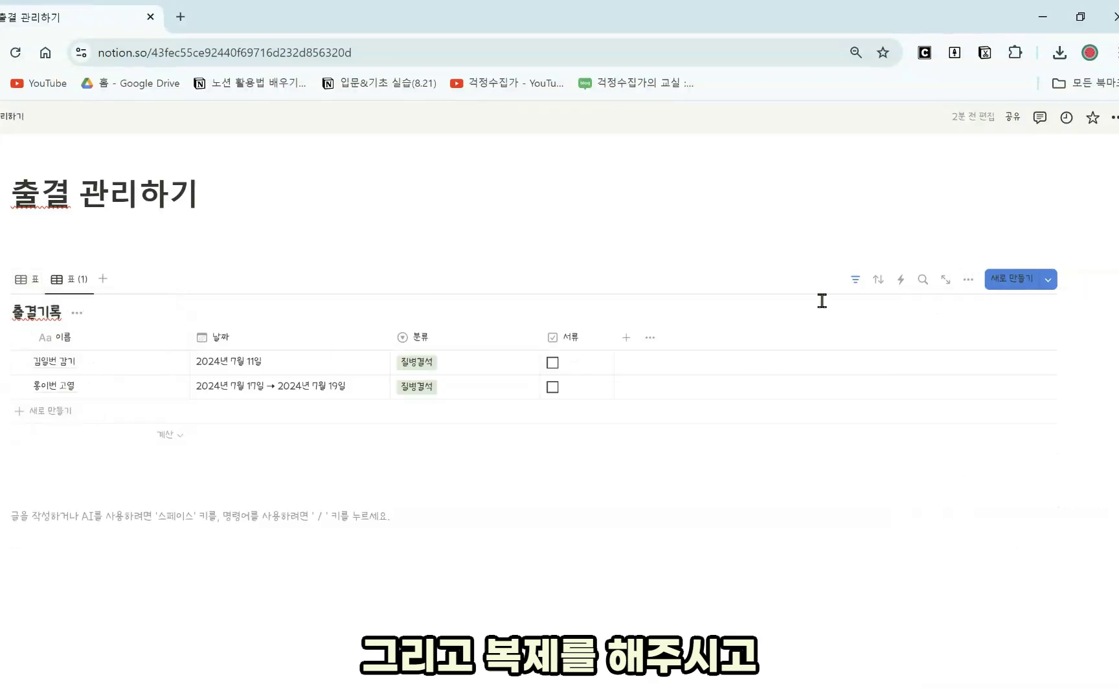
- Set the duplicated view's 날짜 filter to the range August 1 through August 31, 2024
{"action": "left_click", "coordinate": [856, 283]}
{"action": "left_click", "coordinate": [113, 340]}
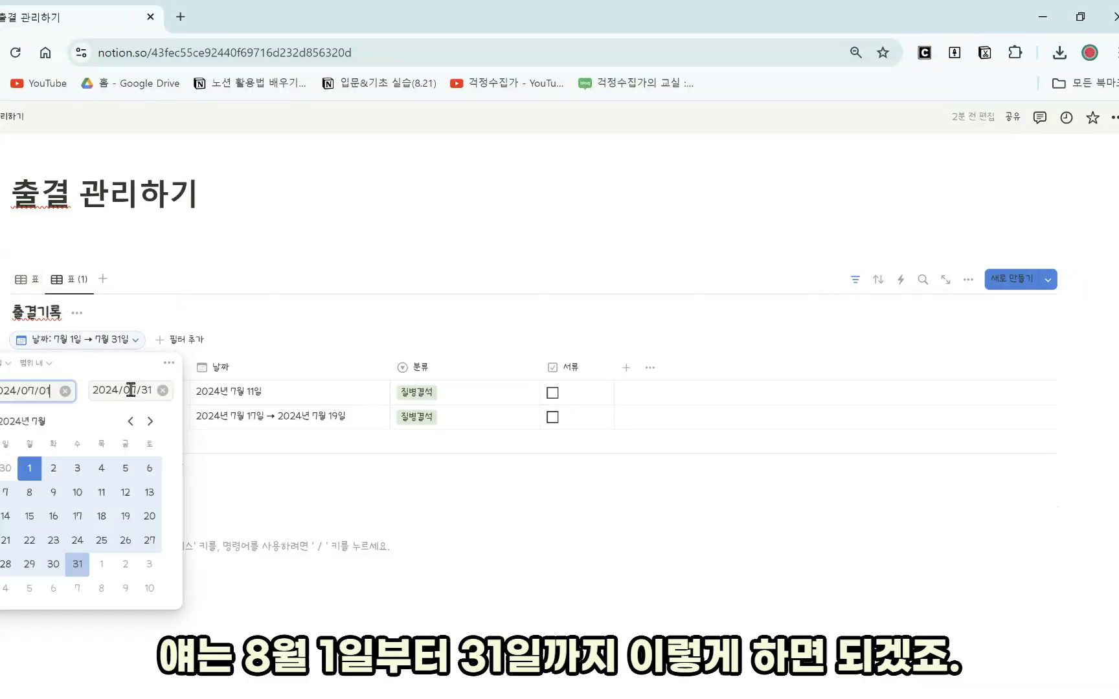
{"action": "left_click", "coordinate": [150, 422]}
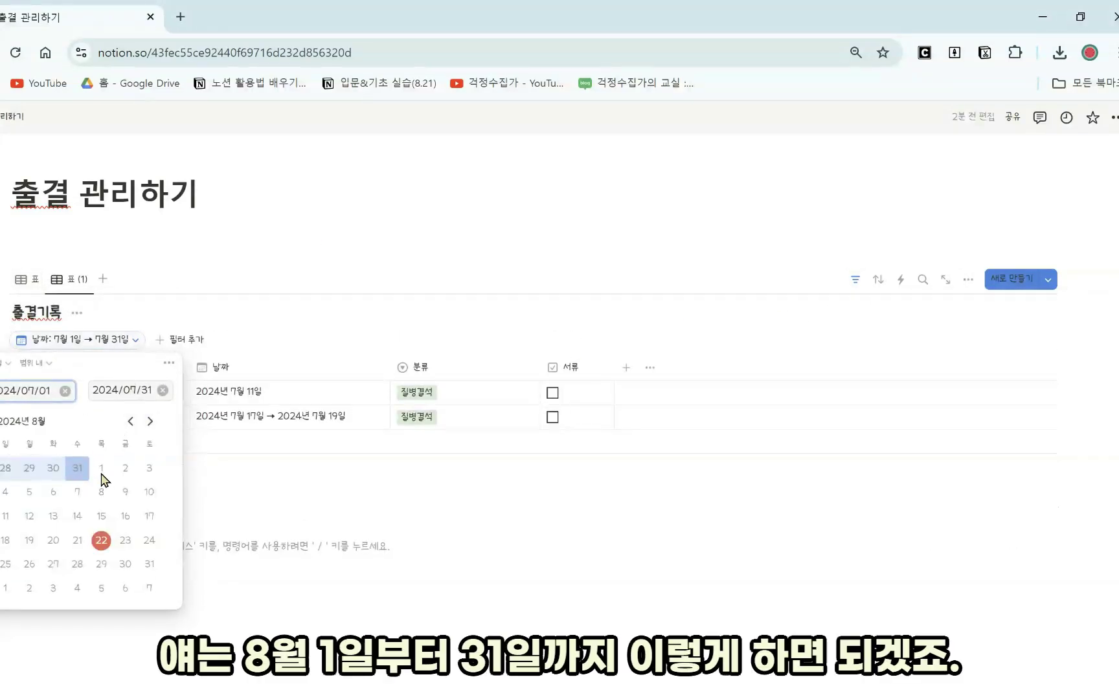
{"action": "left_click", "coordinate": [87, 469]}
{"action": "left_click", "coordinate": [150, 424]}
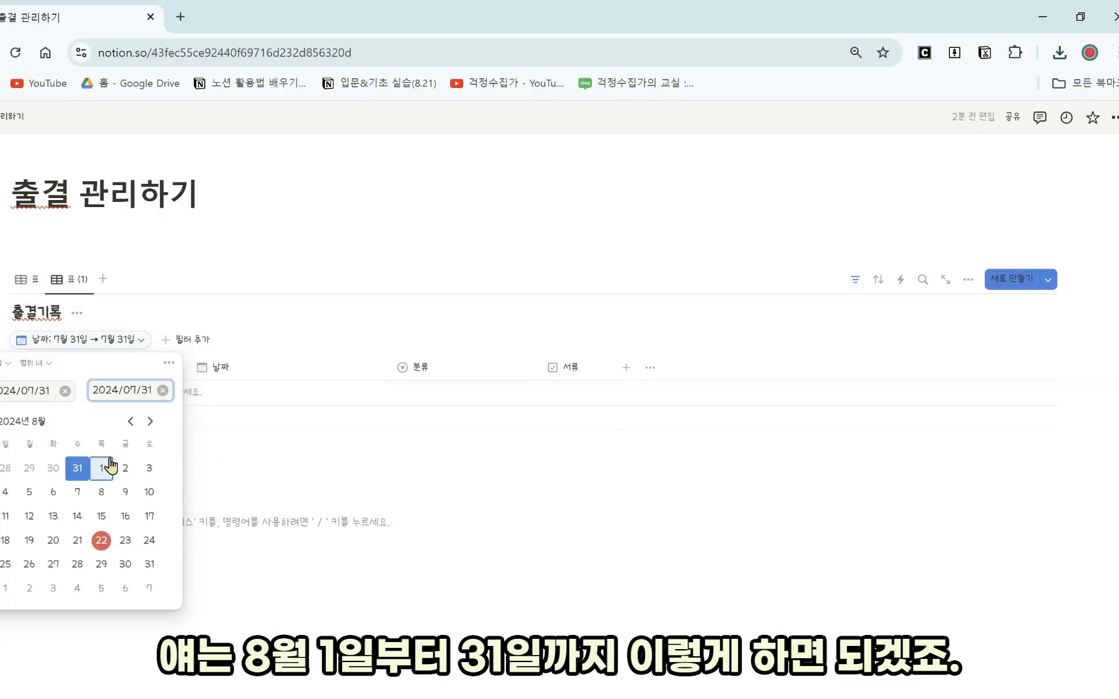
{"action": "left_click", "coordinate": [101, 469]}
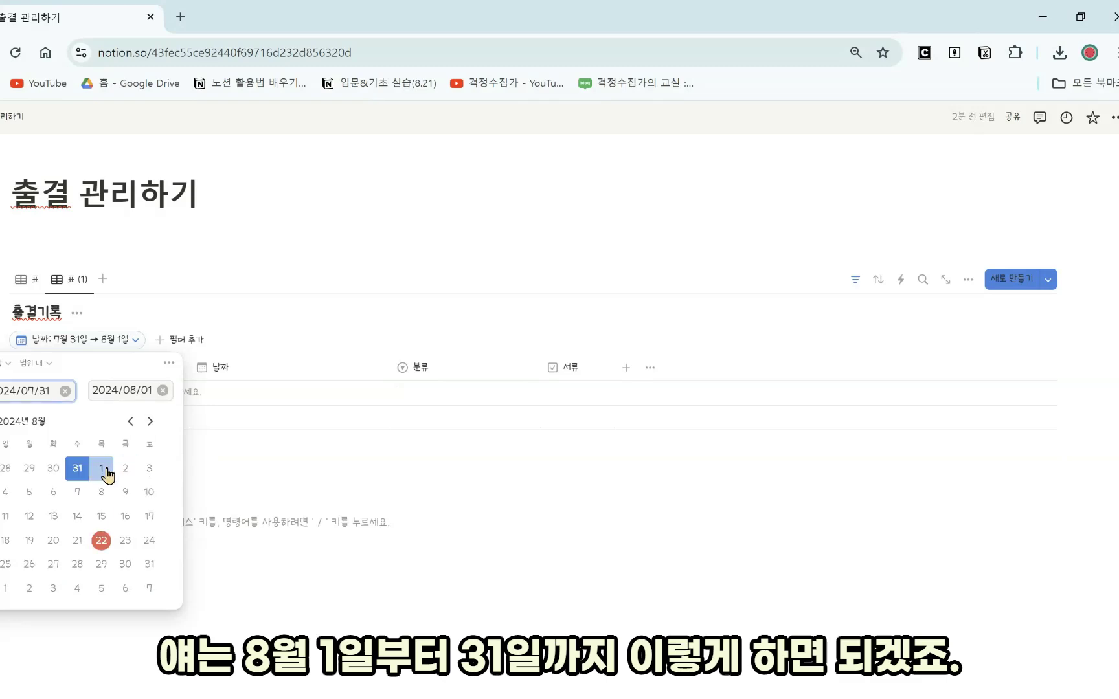
{"action": "left_click", "coordinate": [149, 564]}
{"action": "left_click", "coordinate": [193, 472]}
- Rename the original July-filtered 표 view of the 출결기록 database as 7월
{"action": "left_click", "coordinate": [37, 282]}
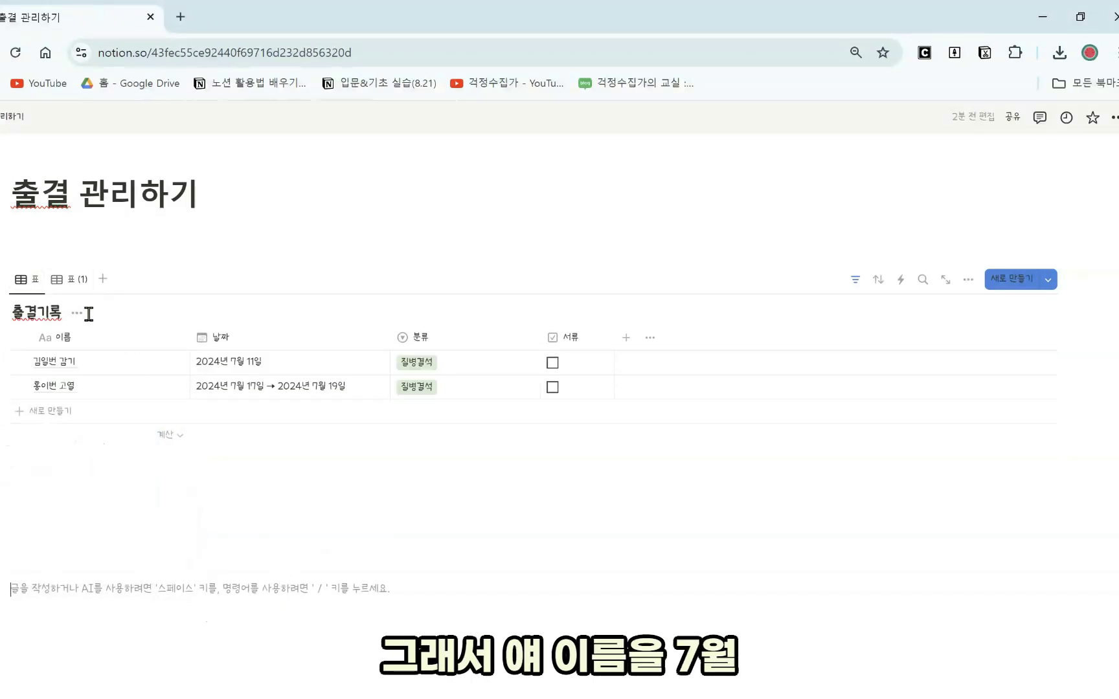
{"action": "left_click", "coordinate": [26, 280]}
{"action": "left_click", "coordinate": [119, 329]}
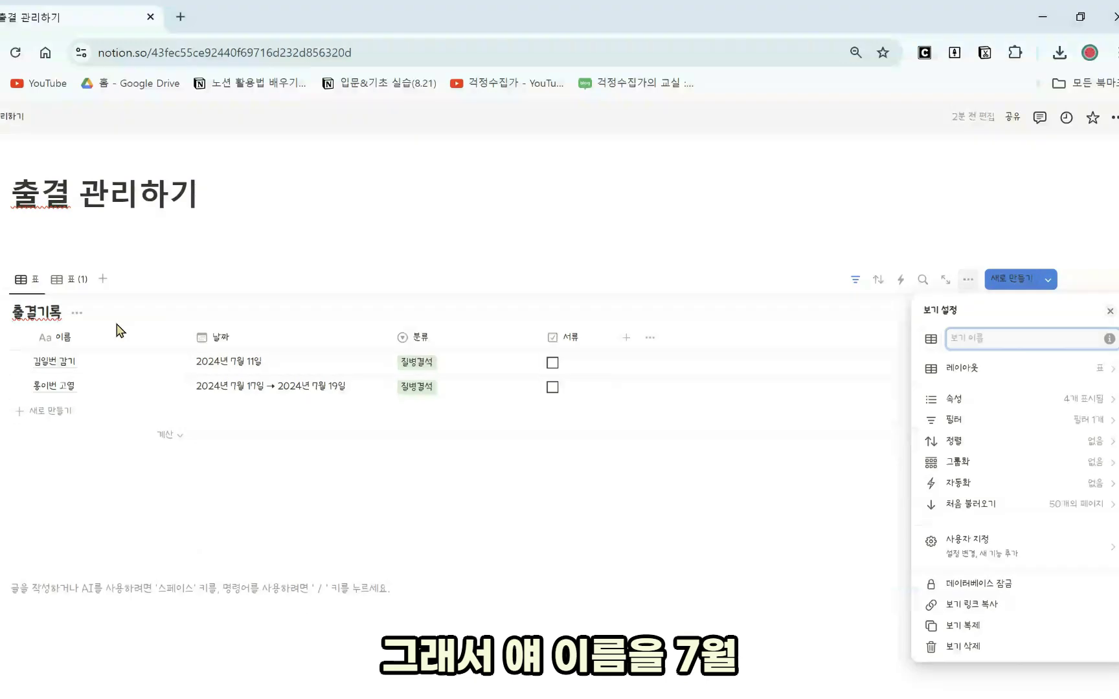
{"action": "type", "text": "7ㅇㅝㄹ"}
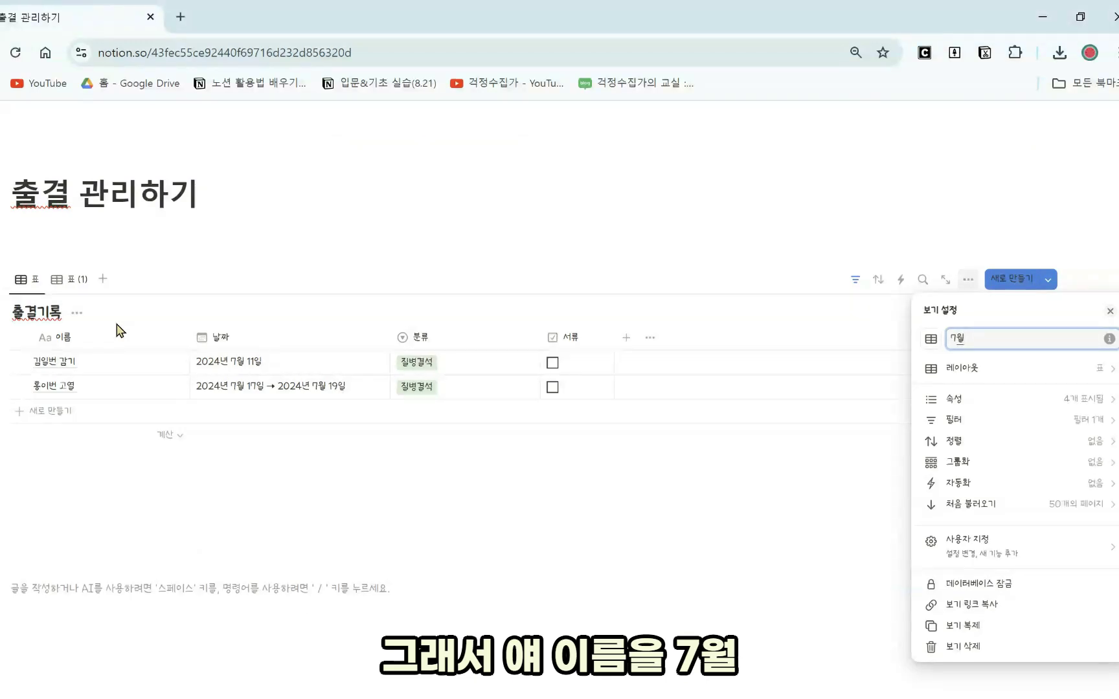
{"action": "left_click", "coordinate": [76, 277]}
- Rename the duplicated August-filtered view, 표 (1), as 8월
{"action": "left_click", "coordinate": [78, 280]}
{"action": "left_click", "coordinate": [78, 280]}
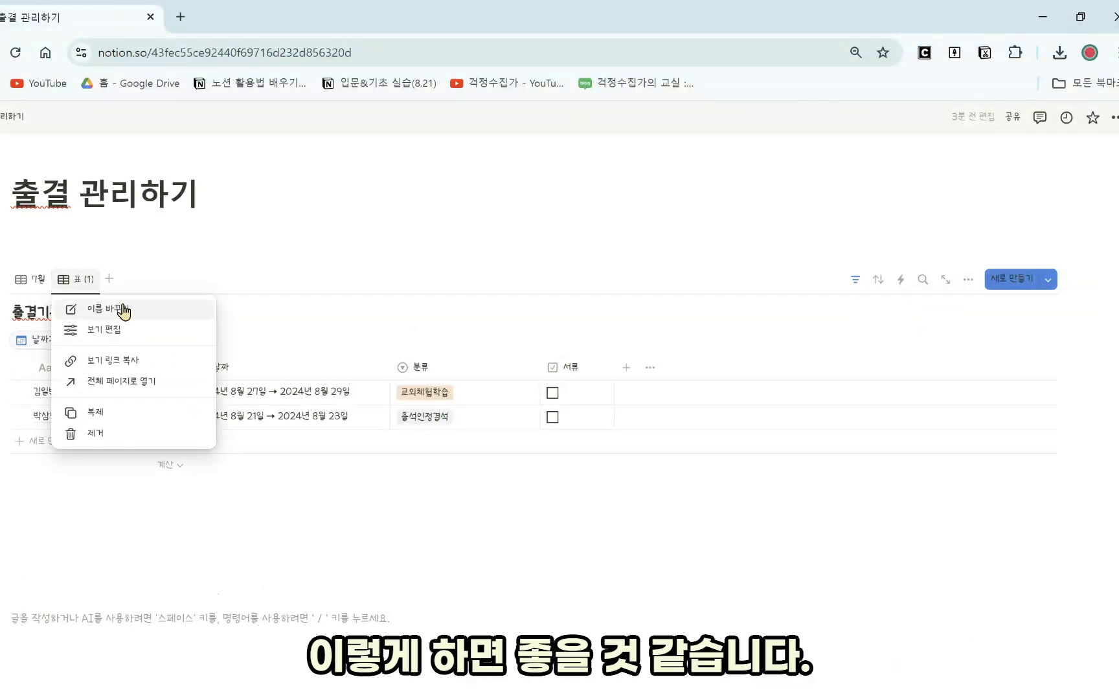
{"action": "left_click", "coordinate": [123, 311]}
{"action": "type", "text": "8월"}
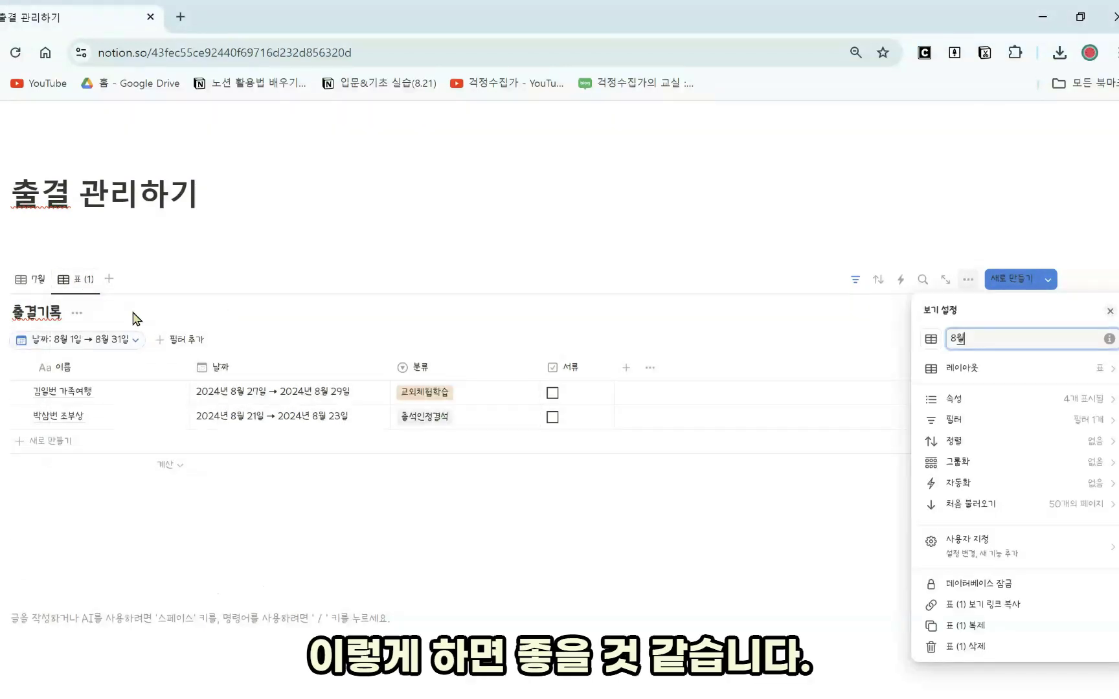
{"action": "left_click", "coordinate": [362, 512]}
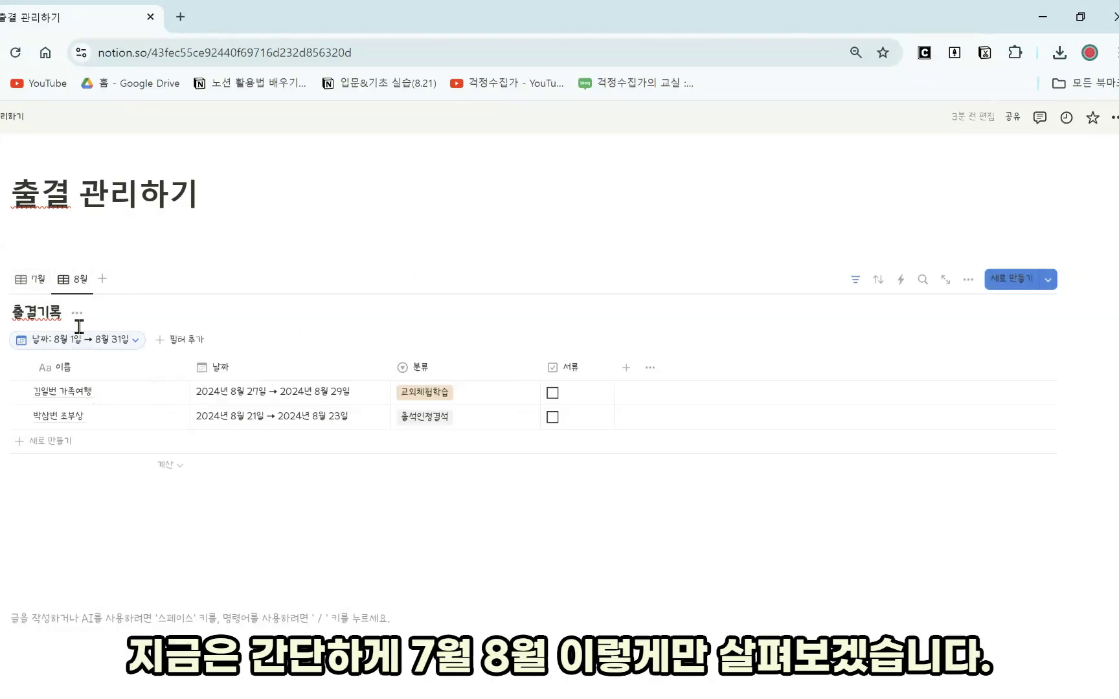
- Switch to the 7월 view and narrow its 이름 and 분류 columns
{"action": "left_click", "coordinate": [34, 281]}
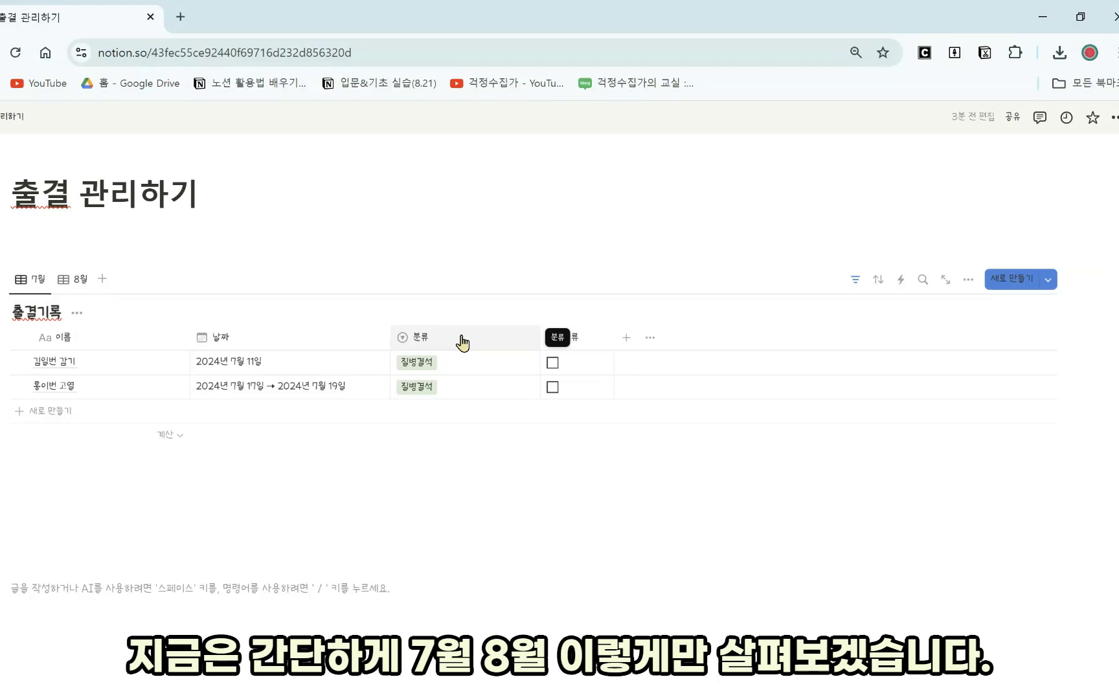
{"action": "left_click", "coordinate": [187, 341]}
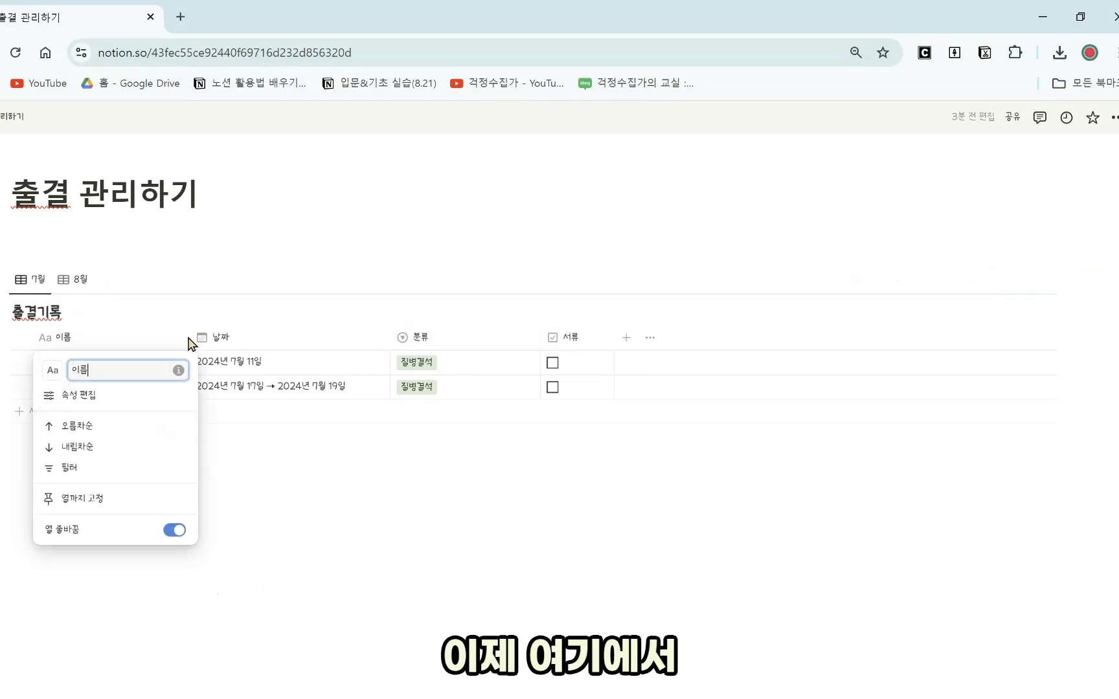
{"action": "left_click", "coordinate": [188, 335]}
{"action": "left_click_drag", "start_coordinate": [188, 335], "coordinate": [131, 336]}
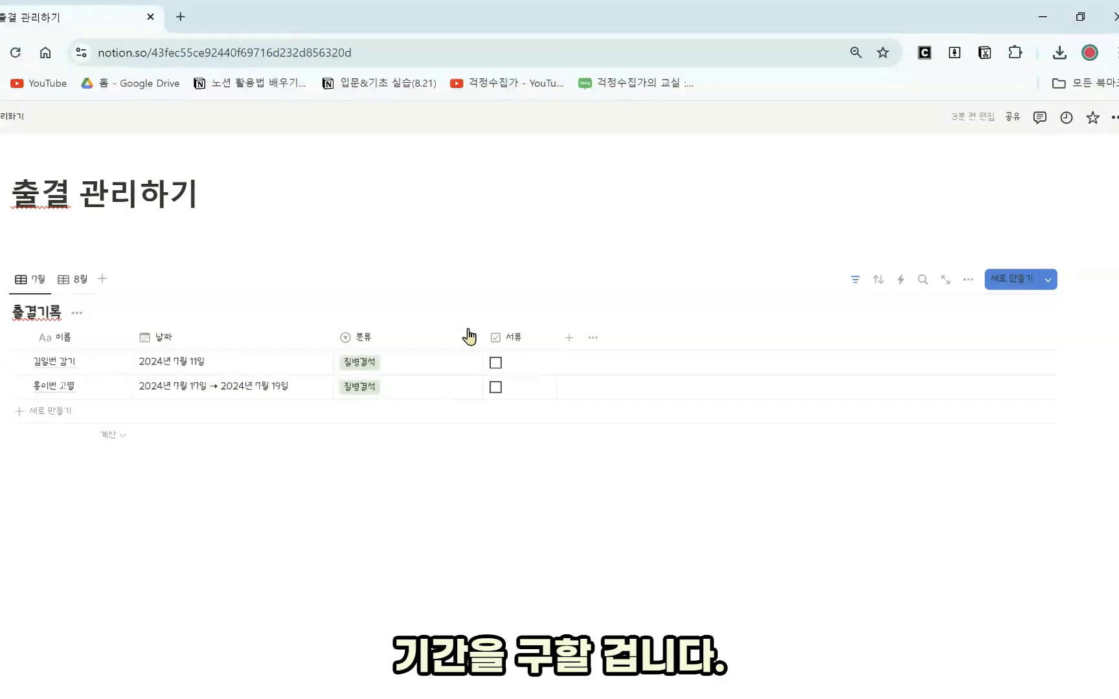
{"action": "left_click_drag", "start_coordinate": [482, 338], "coordinate": [447, 337]}
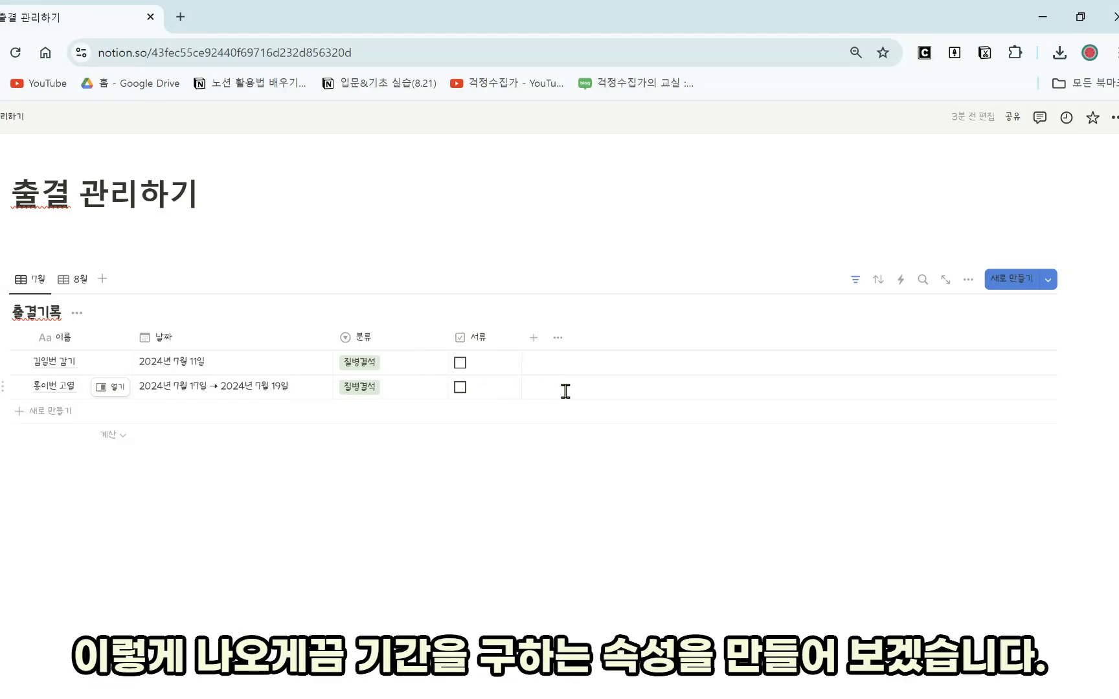
- Add a new 수식 (formula) property to the 출결기록 table
{"action": "left_click", "coordinate": [542, 345]}
{"action": "scroll", "coordinate": [971, 570], "scroll_direction": "down", "scroll_amount": 2}
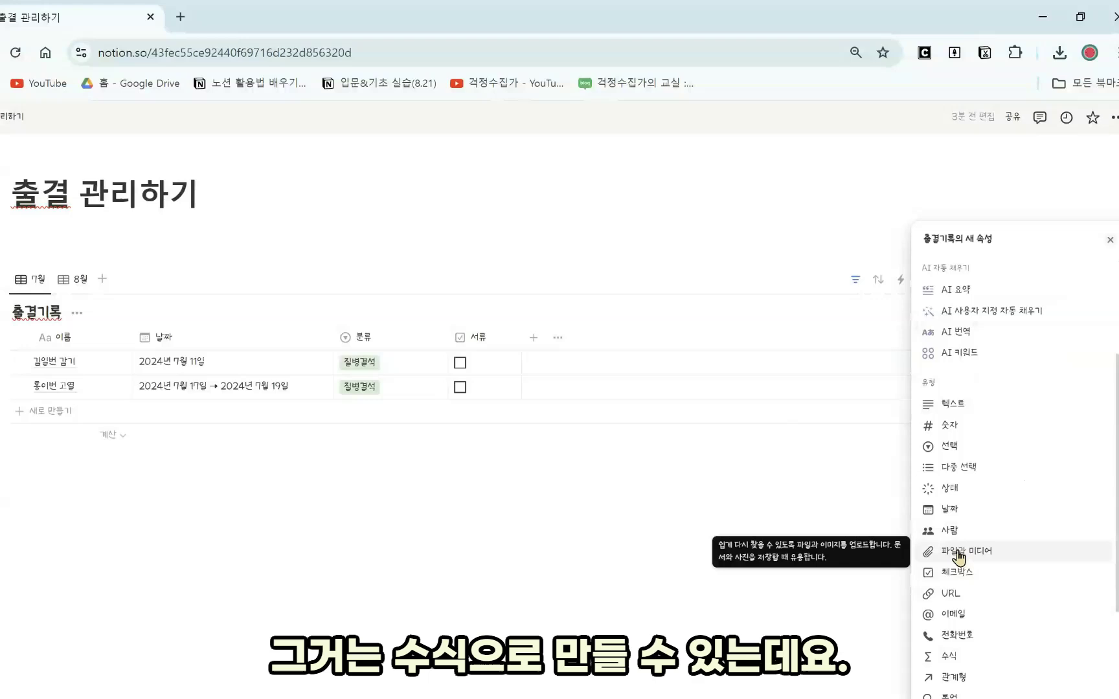
{"action": "left_click", "coordinate": [971, 656]}
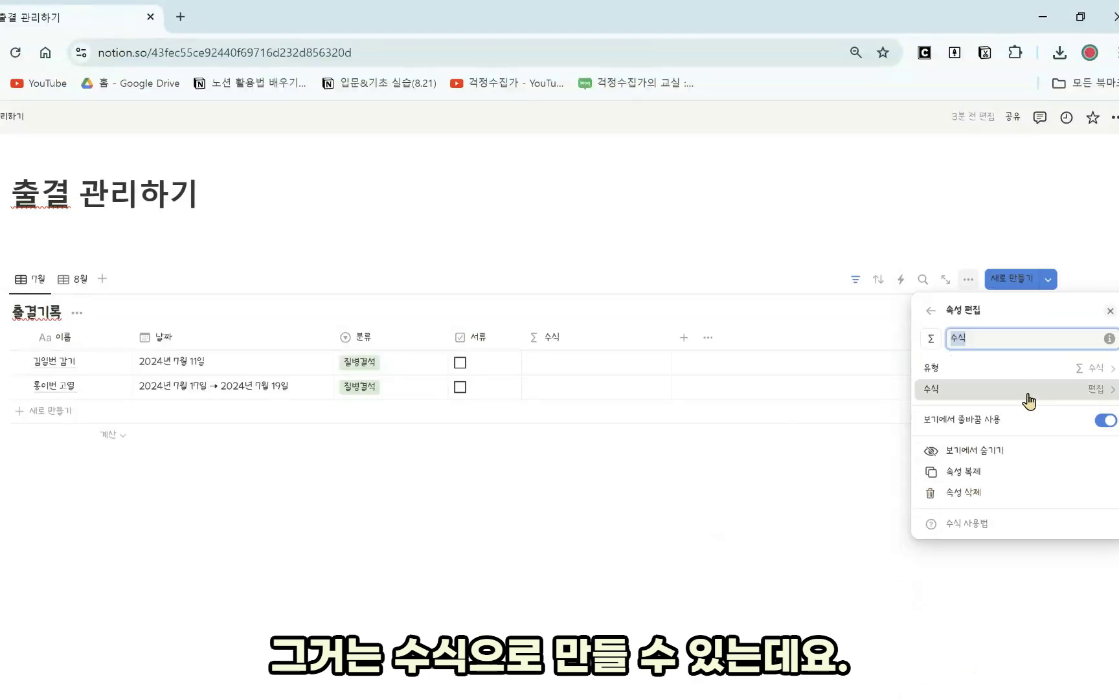
- Start the new property's formula with dateBetween, using dateEnd of the 날짜 property as its first argument
{"action": "left_click", "coordinate": [960, 389]}
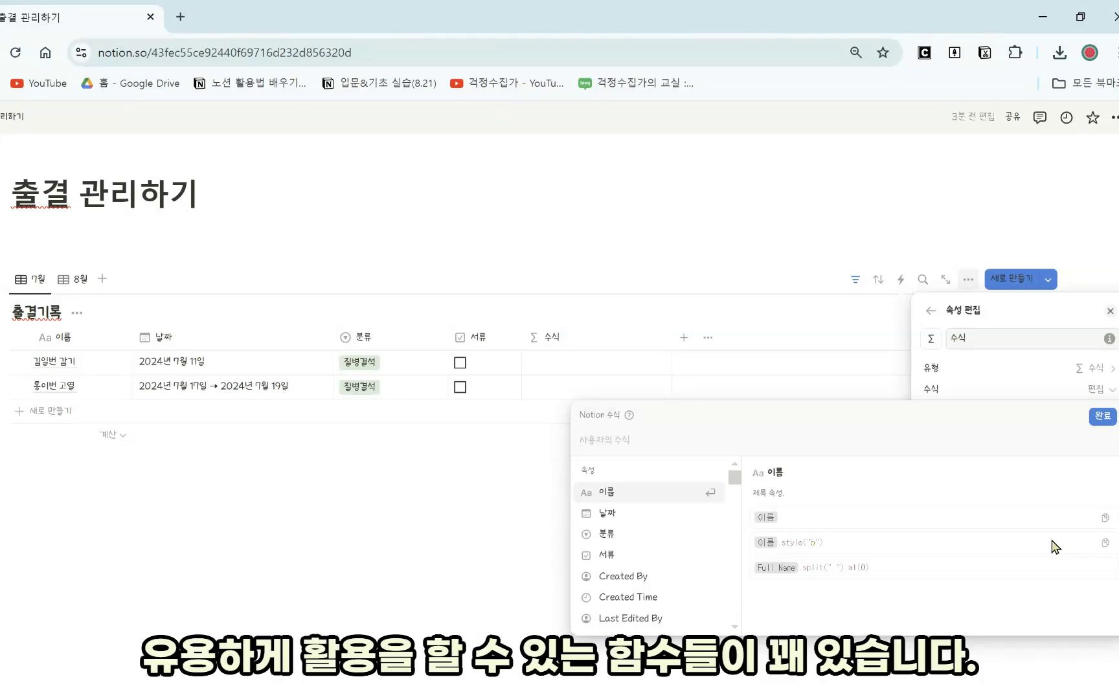
{"action": "type", "text": "d"}
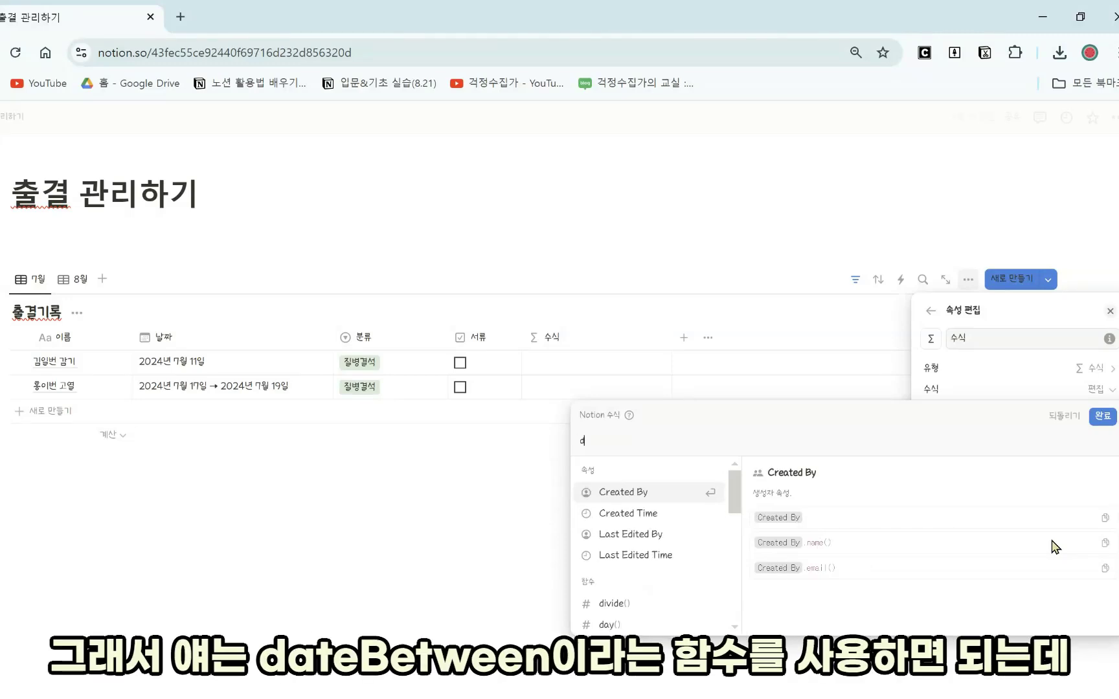
{"action": "type", "text": "atebe"}
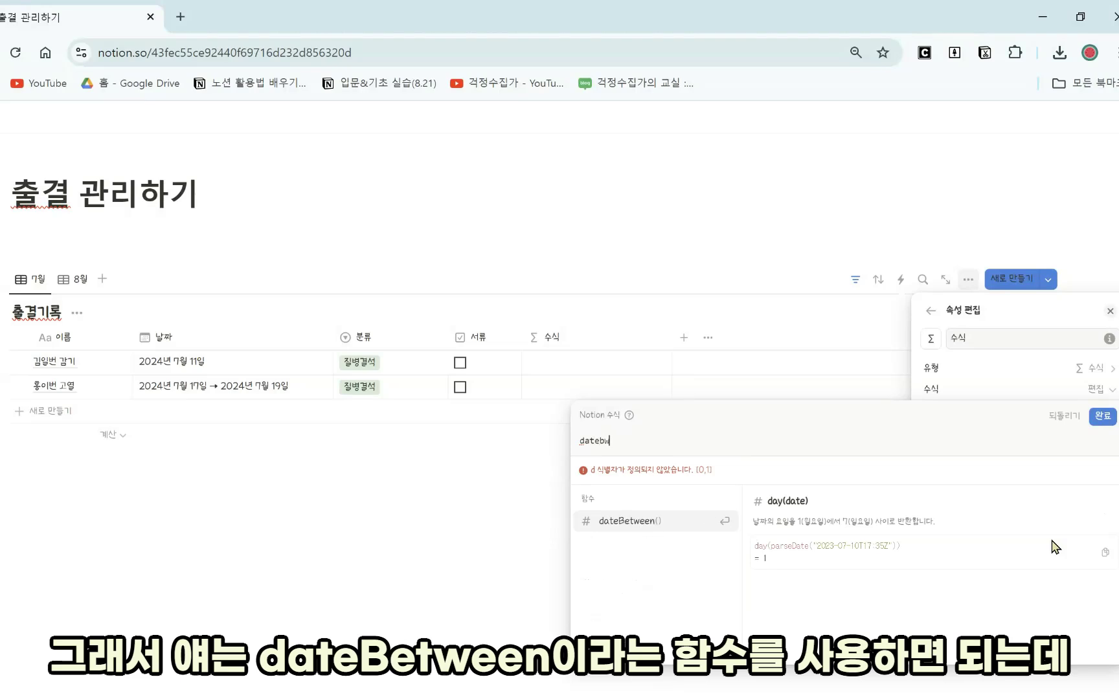
{"action": "left_click", "coordinate": [651, 527]}
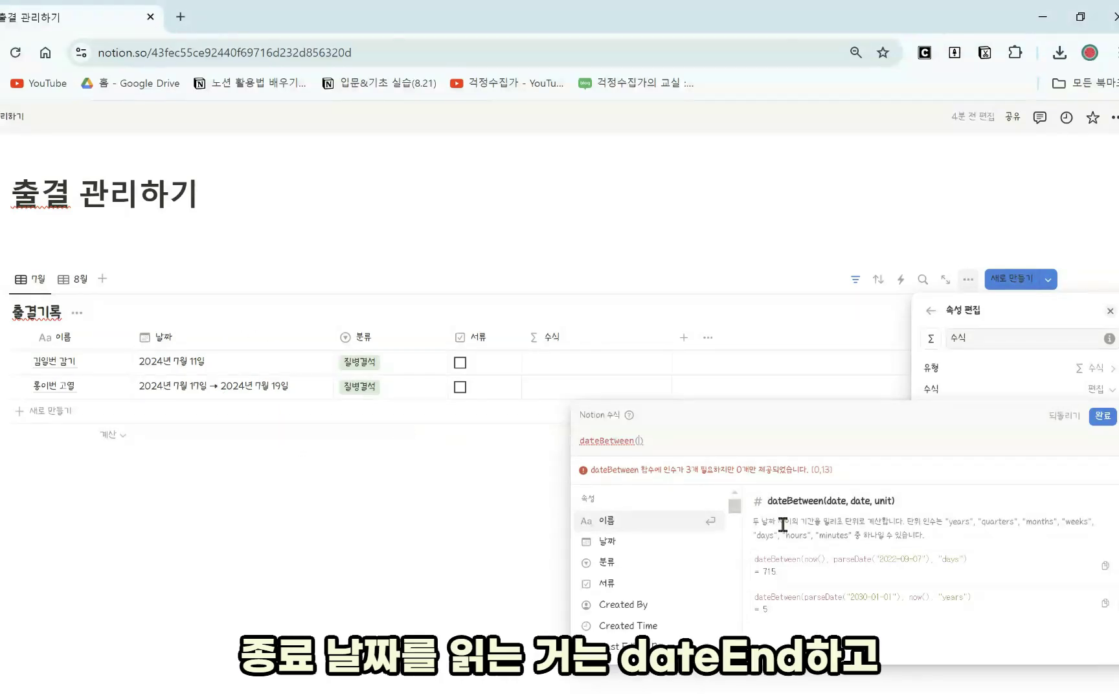
{"action": "type", "text": "dateend"}
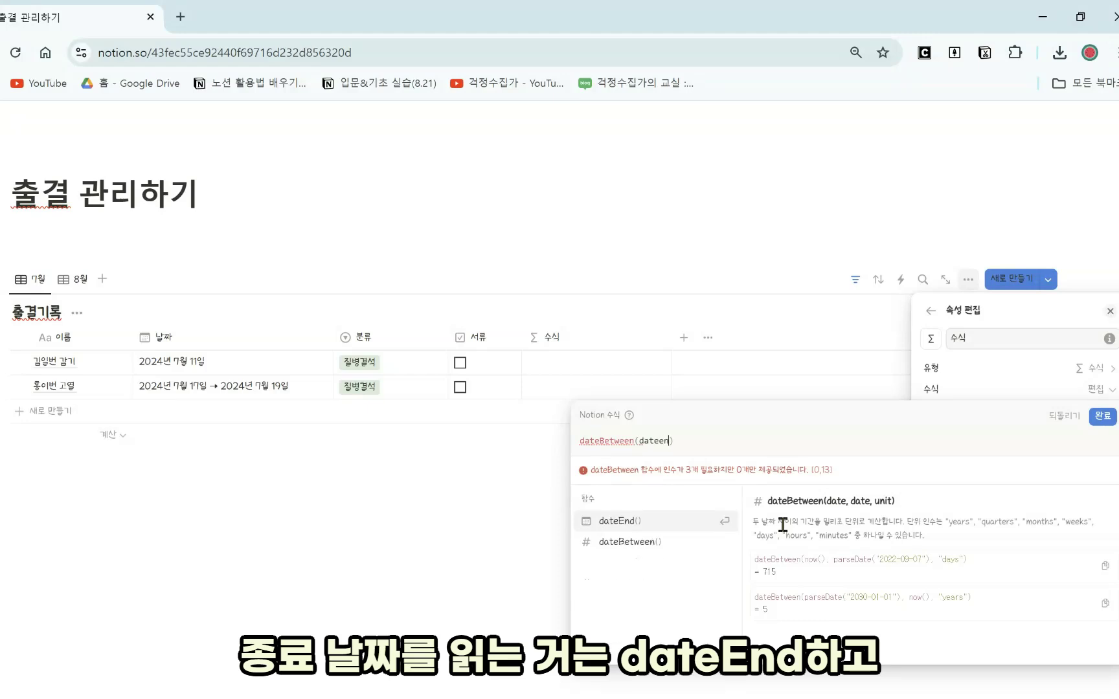
{"action": "left_click", "coordinate": [625, 522]}
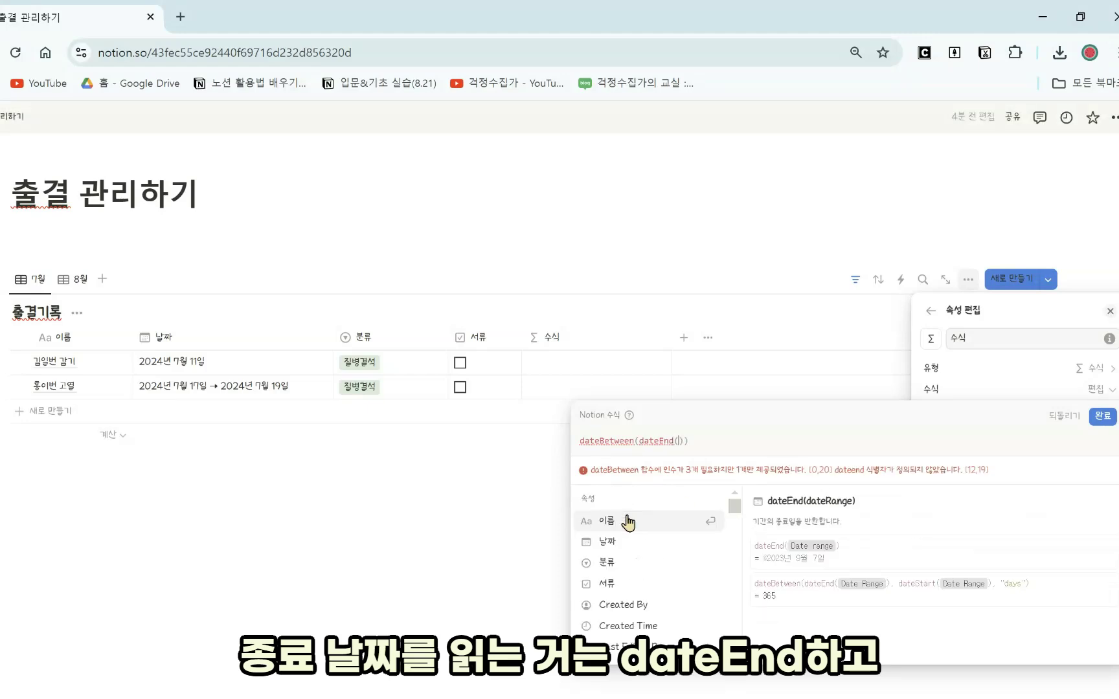
{"action": "left_click", "coordinate": [625, 540]}
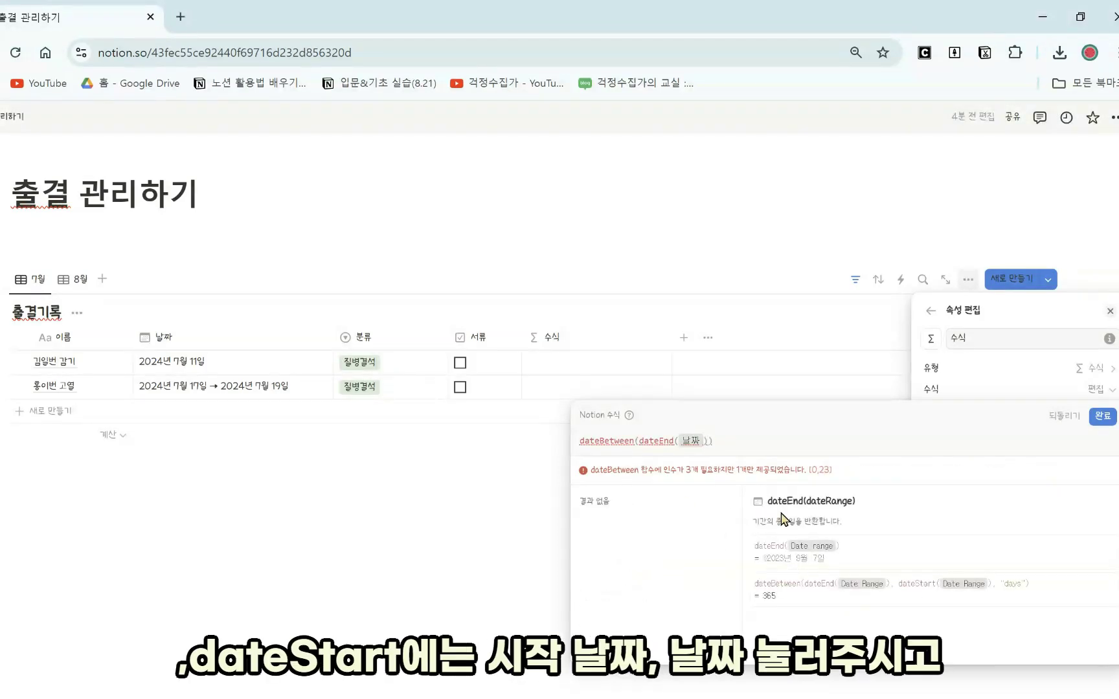
- Add dateStart of the 날짜 property as the second argument of the dateBetween formula
{"action": "type", "text": ", dat"}
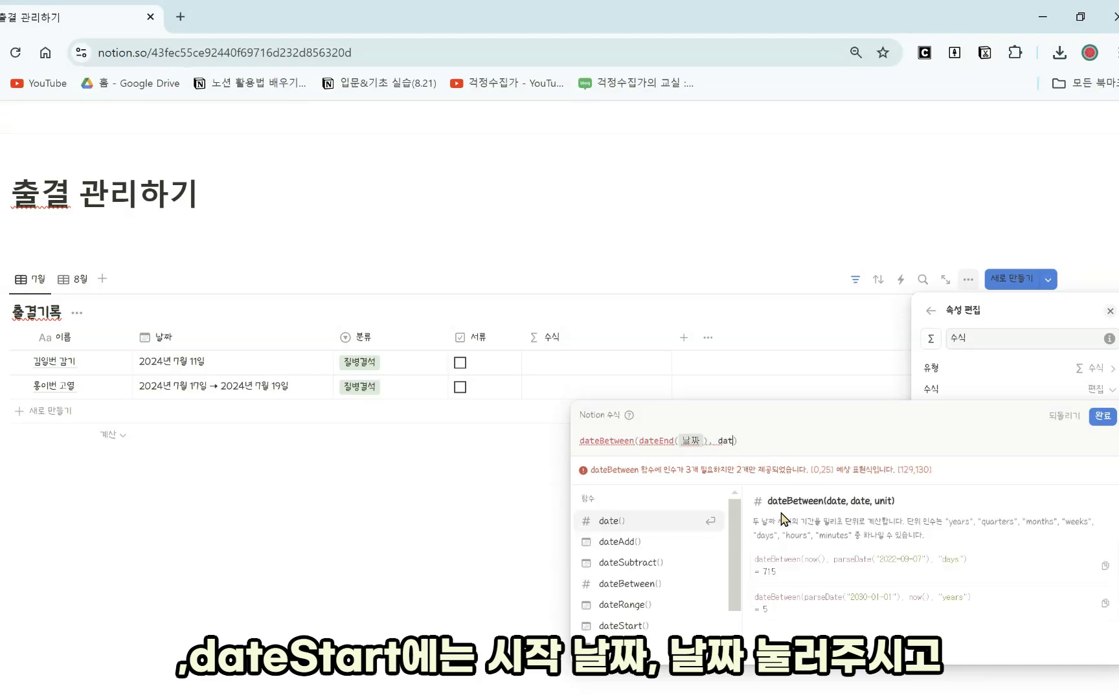
{"action": "type", "text": "est"}
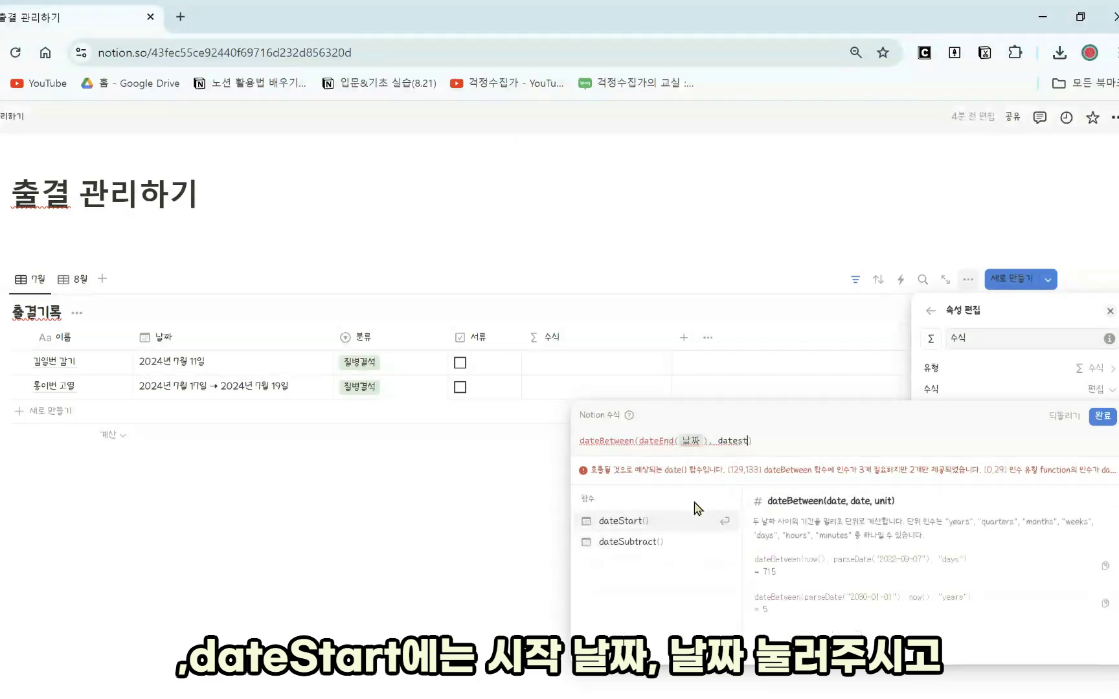
{"action": "left_click", "coordinate": [672, 522]}
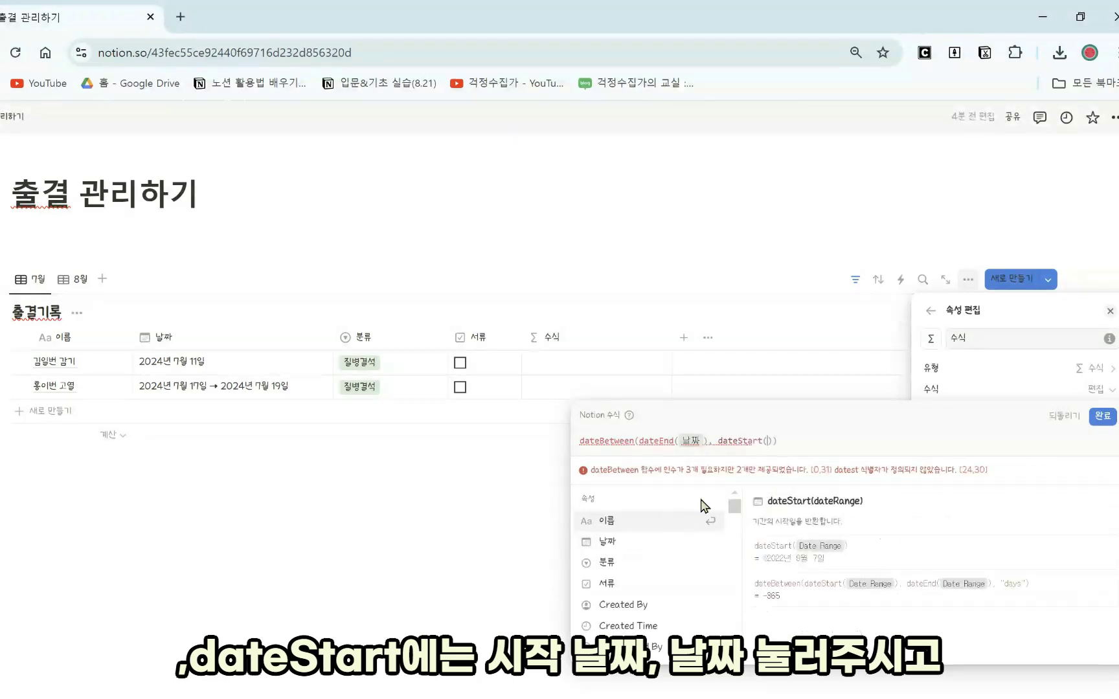
{"action": "left_click", "coordinate": [663, 543]}
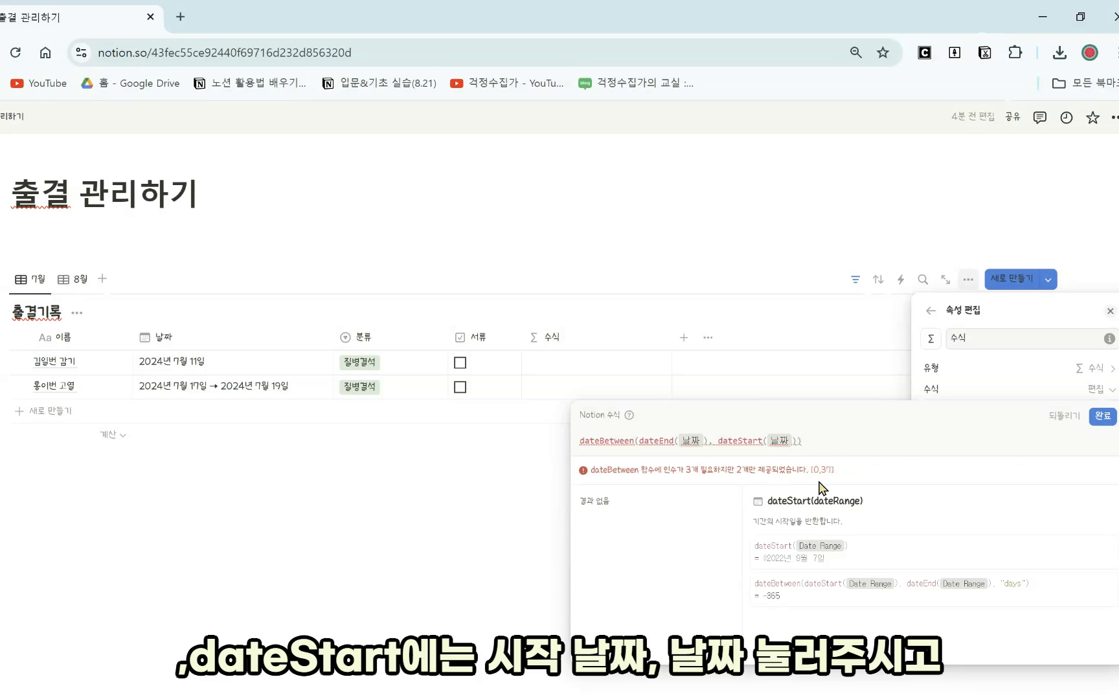
- Complete the dateBetween formula with the unit "days", append + 1 and save it
{"action": "left_click", "coordinate": [594, 440]}
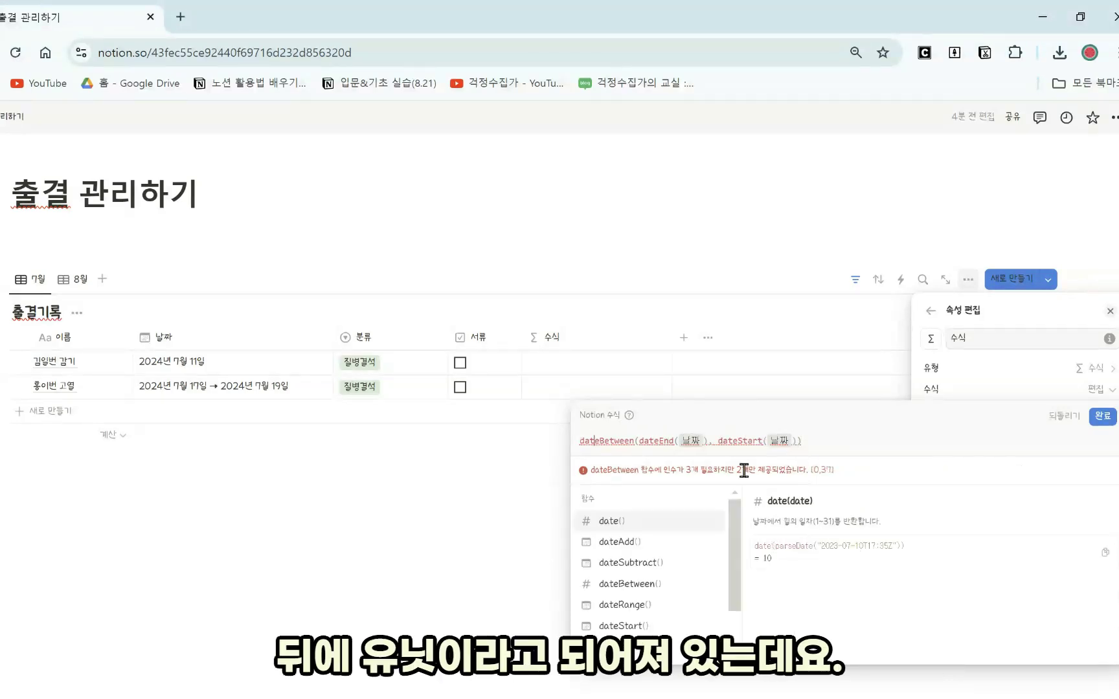
{"action": "left_click", "coordinate": [621, 443]}
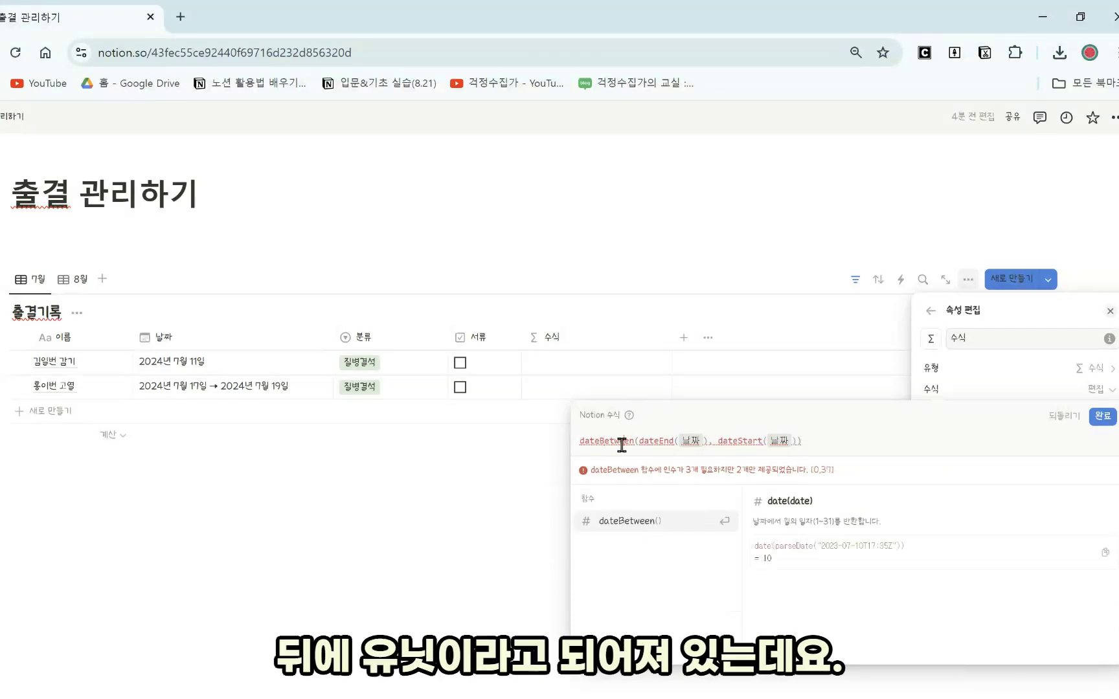
{"action": "left_click", "coordinate": [660, 443]}
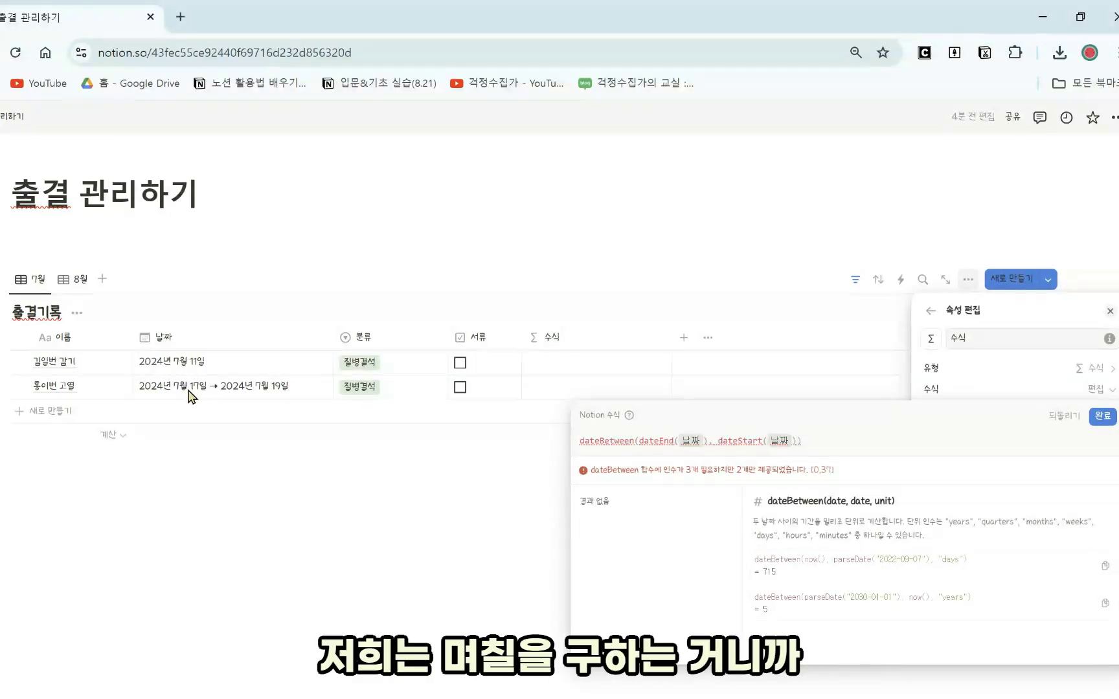
{"action": "type", "text": ","}
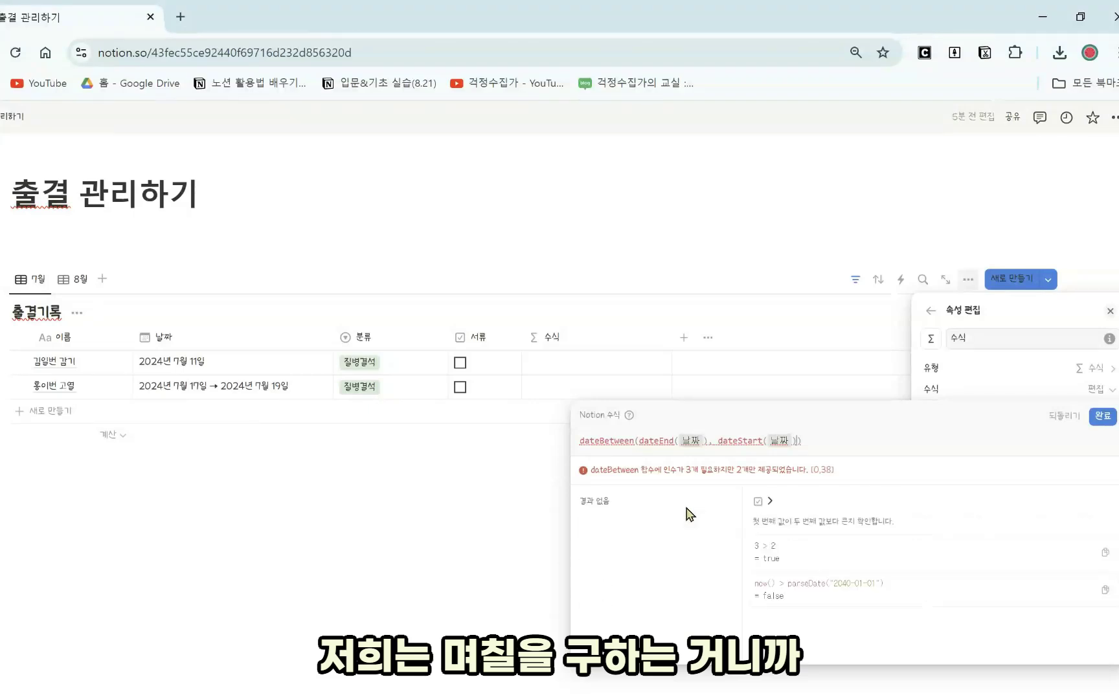
{"action": "type", "text": " \""}
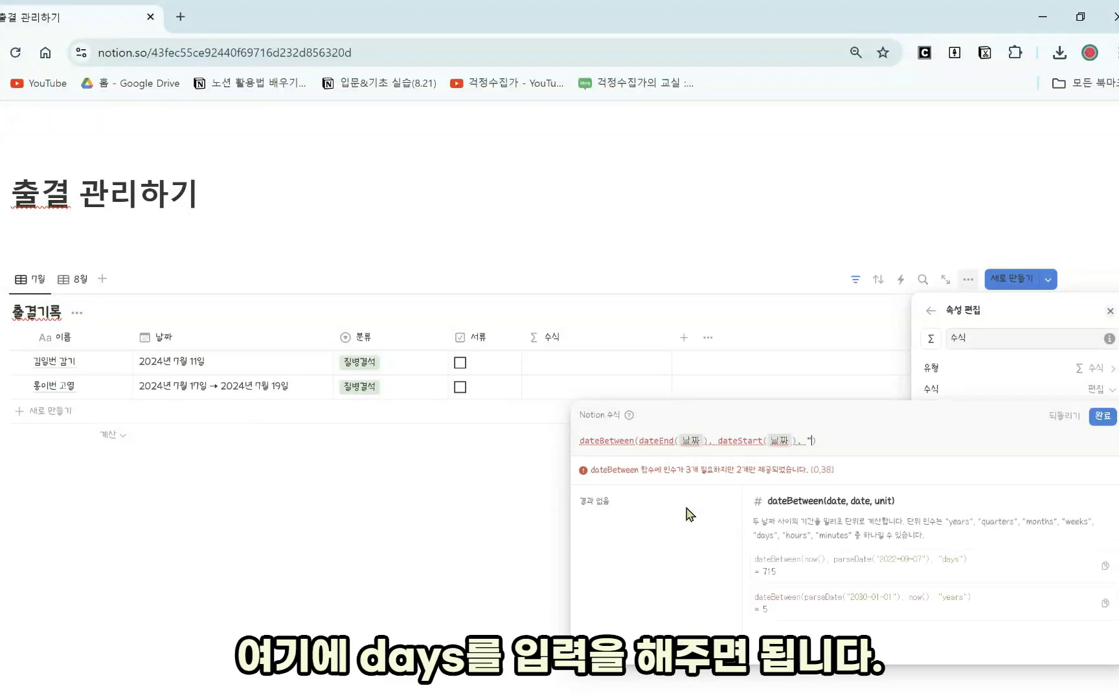
{"action": "type", "text": "days\""}
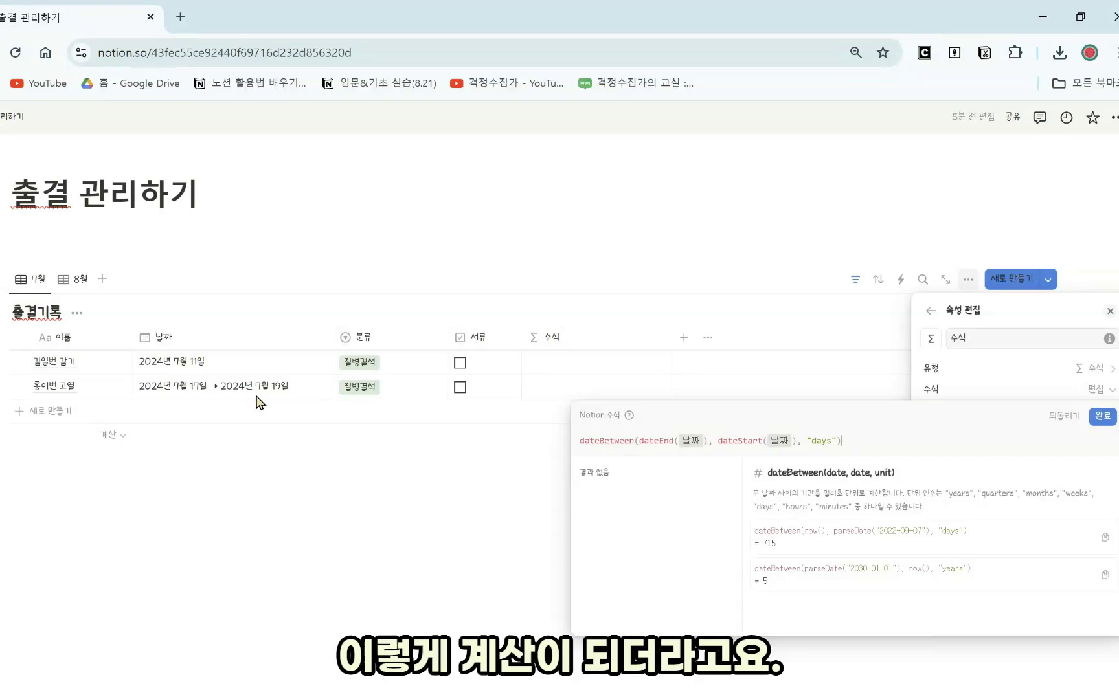
{"action": "type", "text": "+ 1"}
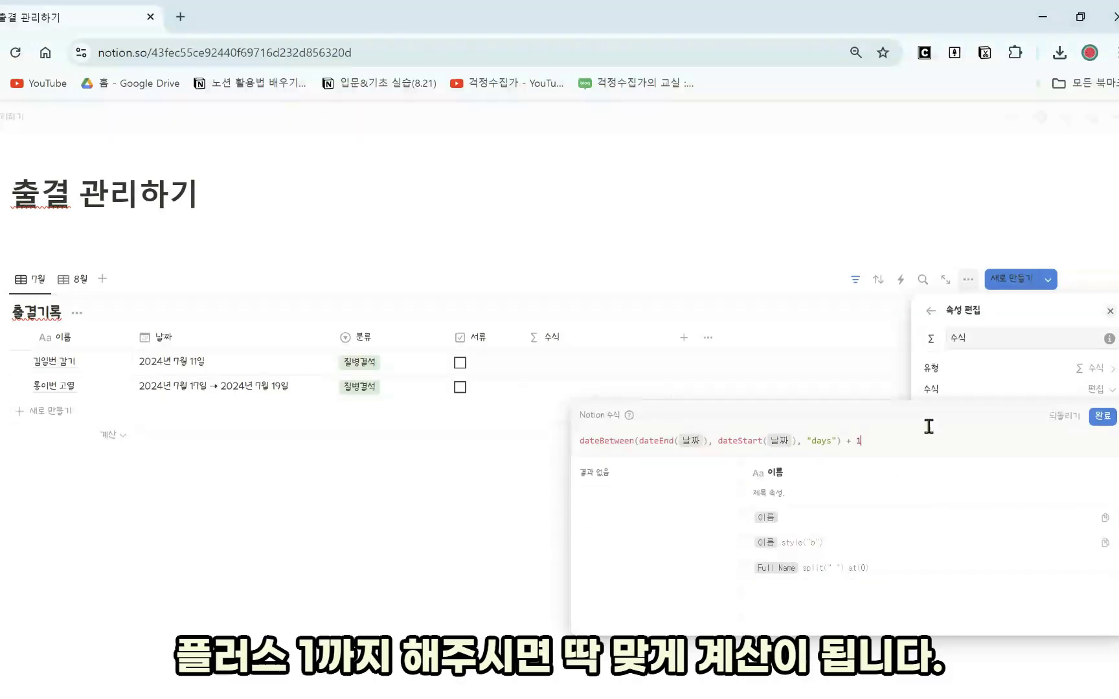
{"action": "left_click", "coordinate": [1103, 416]}
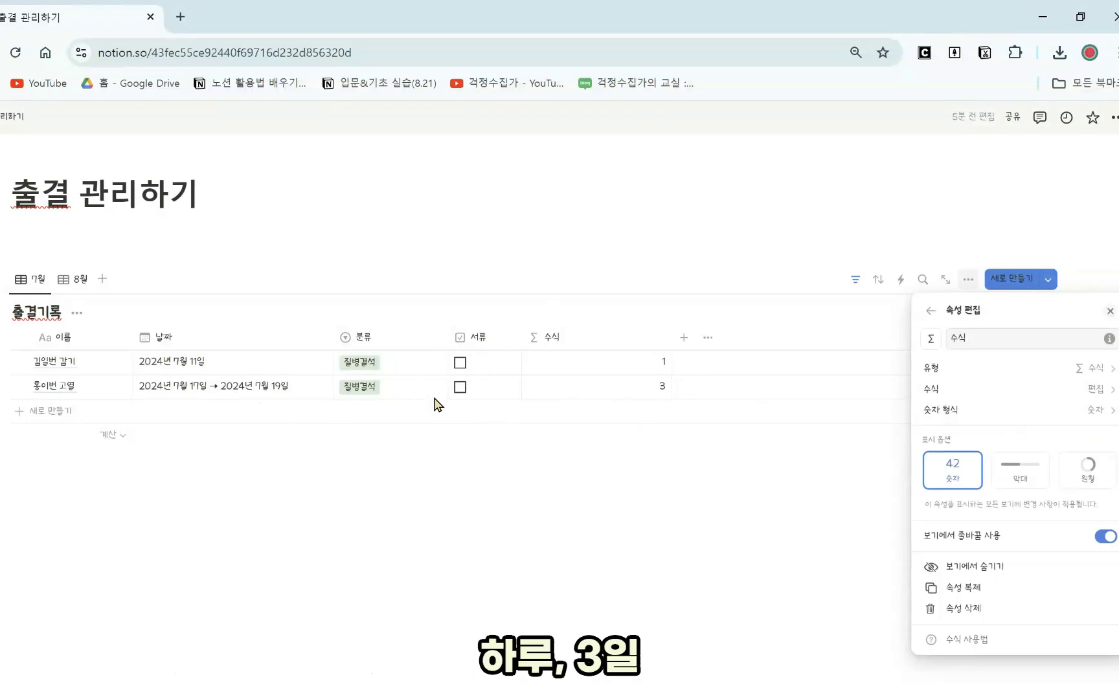
- Check the formula column in the 8월 view, and rename the formula property as 기간 from the 7월 view
{"action": "left_click", "coordinate": [74, 284]}
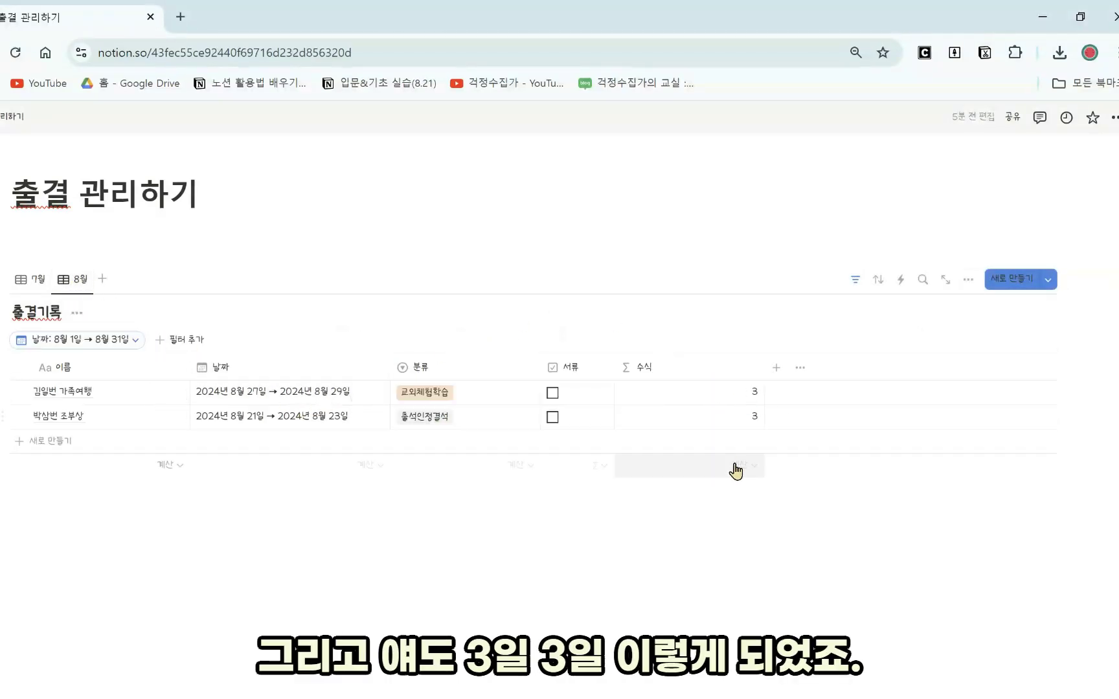
{"action": "left_click", "coordinate": [30, 279]}
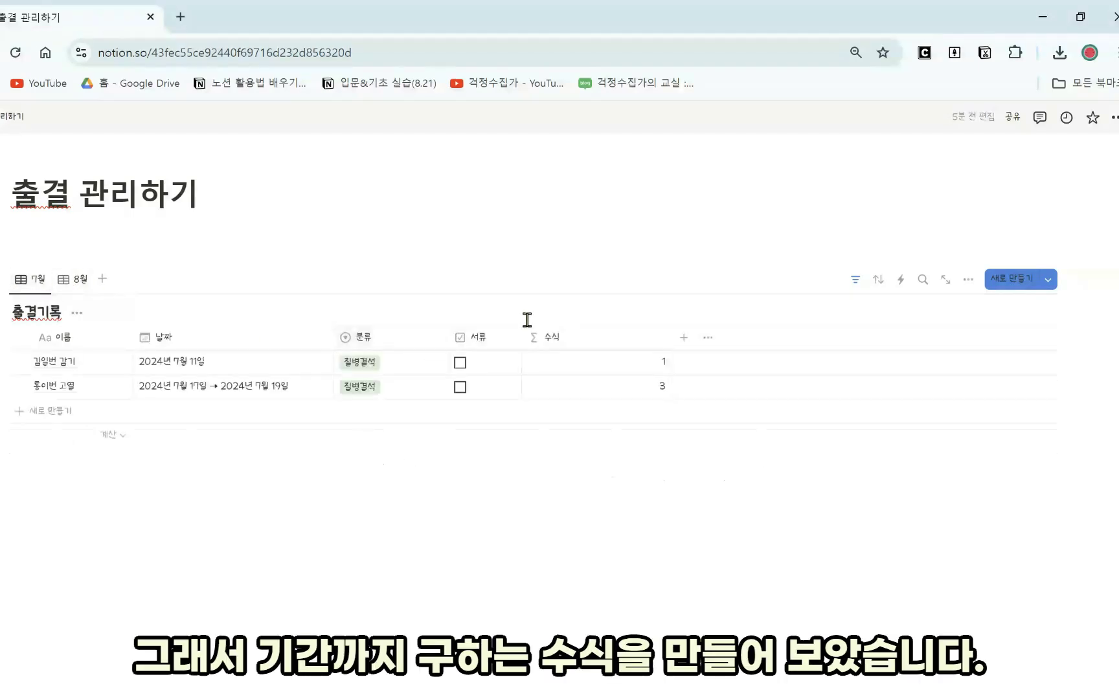
{"action": "left_click", "coordinate": [579, 340]}
{"action": "type", "text": "rlrks"}
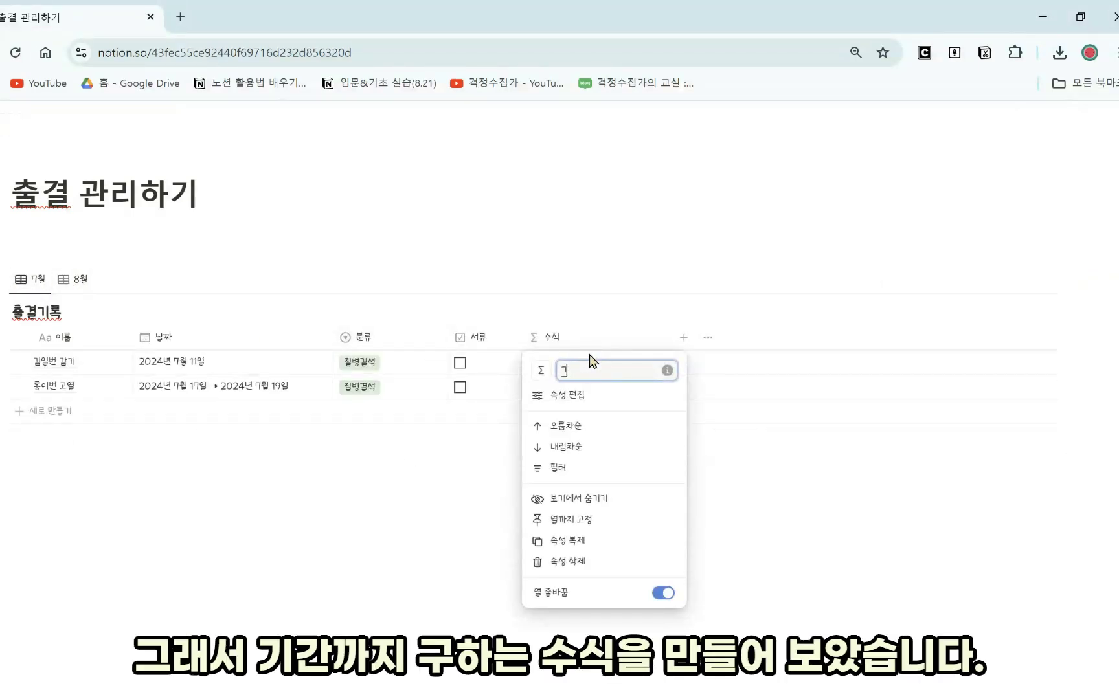
{"action": "left_click", "coordinate": [711, 400]}
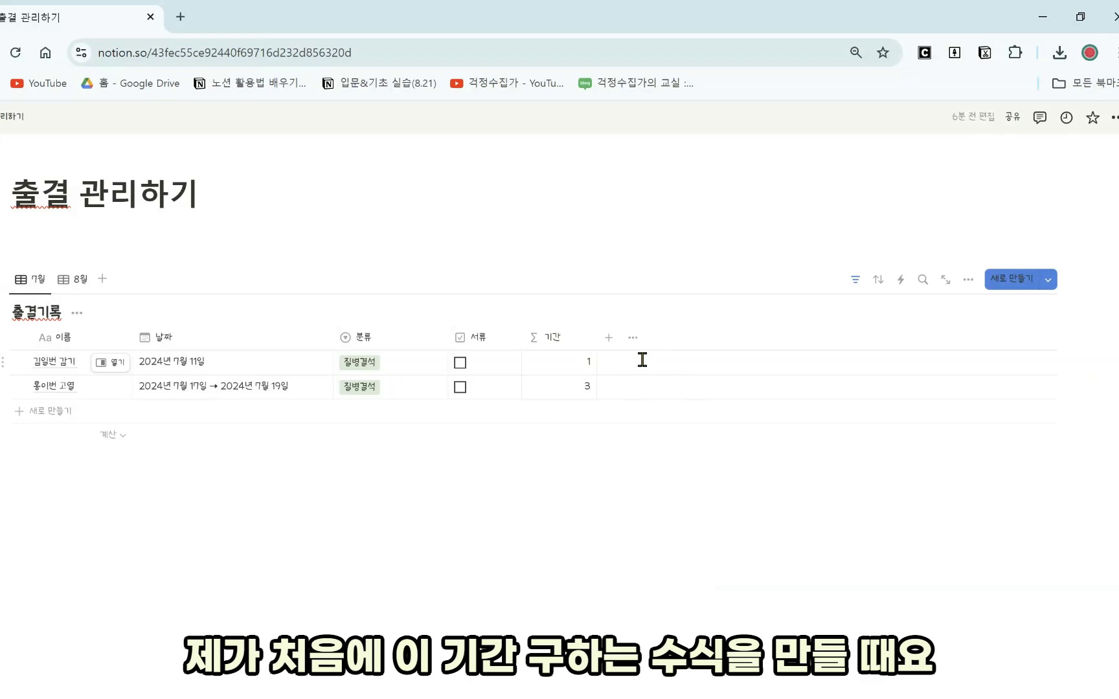
- Check the end date setting of the second record's 날짜 value
{"action": "left_click", "coordinate": [610, 342]}
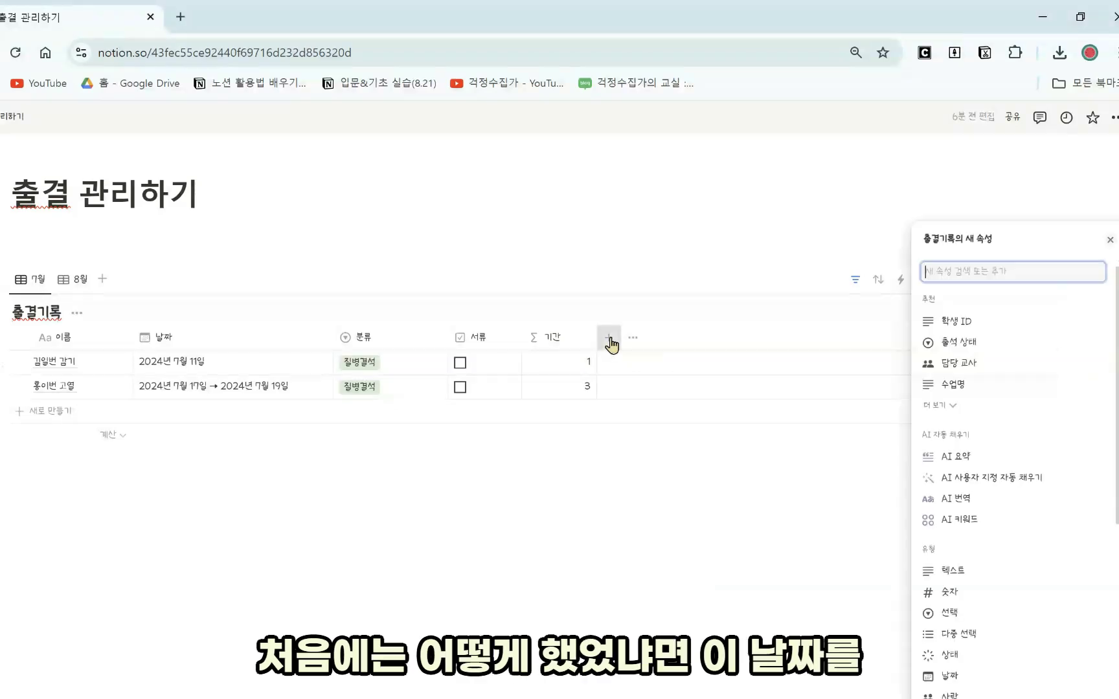
{"action": "scroll", "coordinate": [1000, 609], "scroll_direction": "down", "scroll_amount": 2}
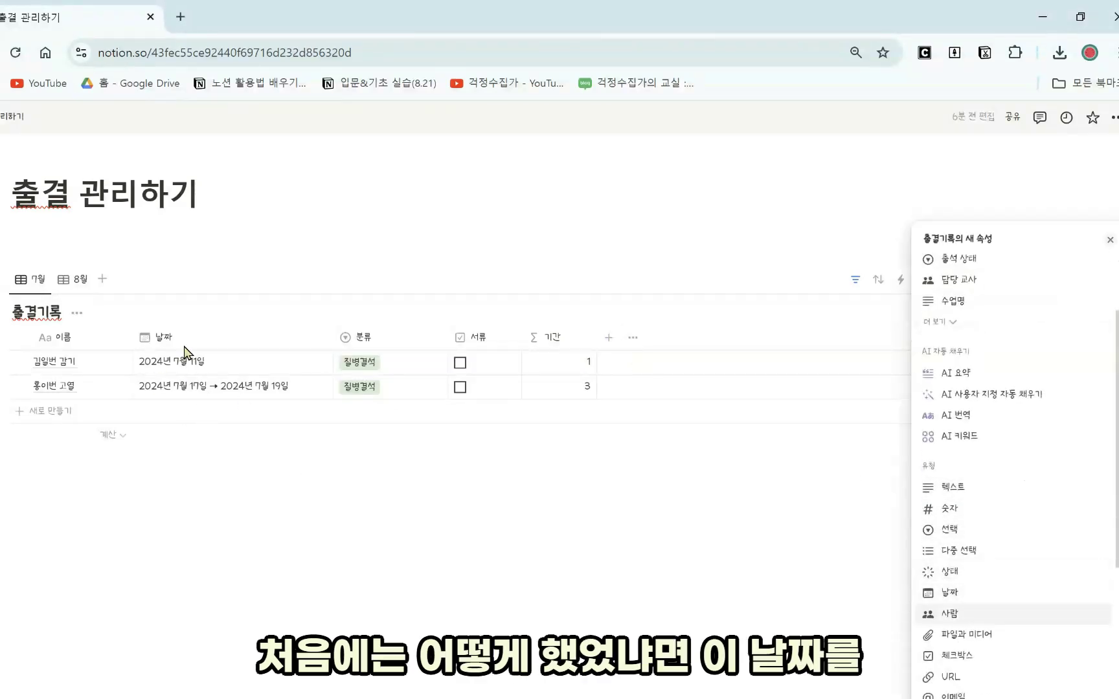
{"action": "left_click", "coordinate": [239, 459]}
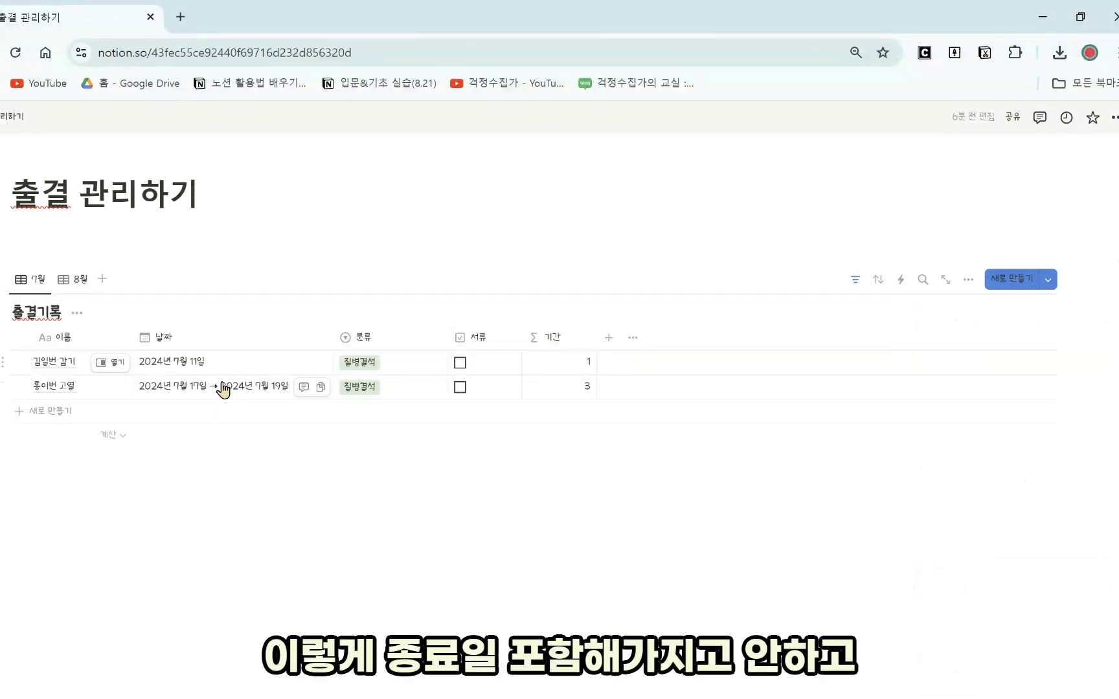
{"action": "left_click", "coordinate": [224, 388]}
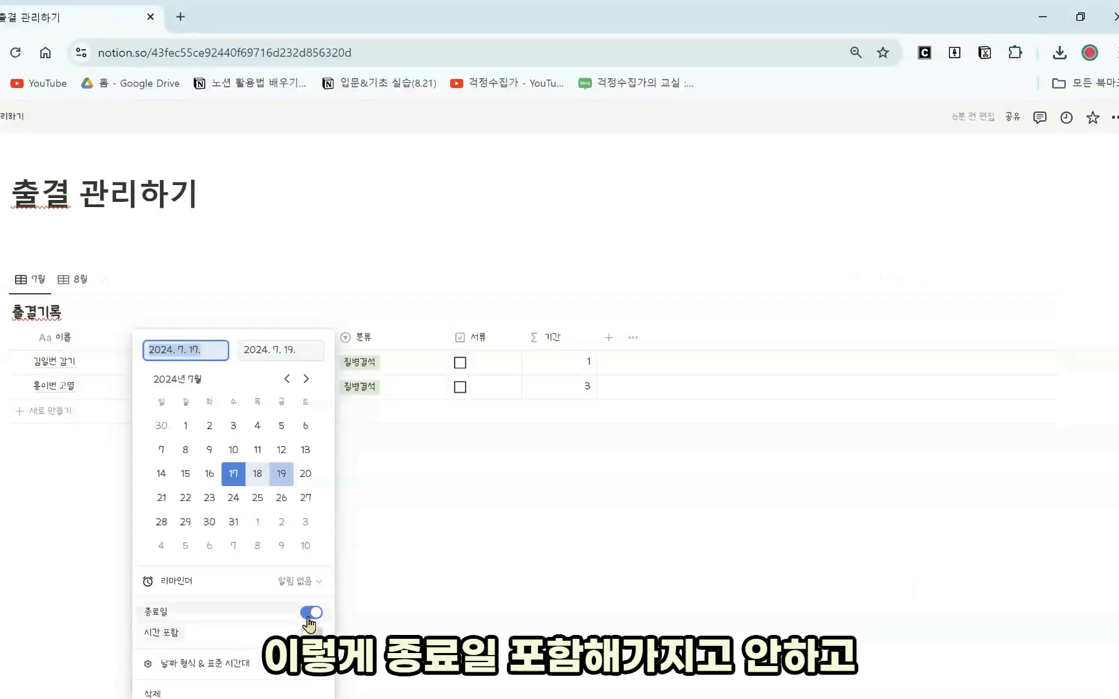
{"action": "left_click", "coordinate": [619, 462]}
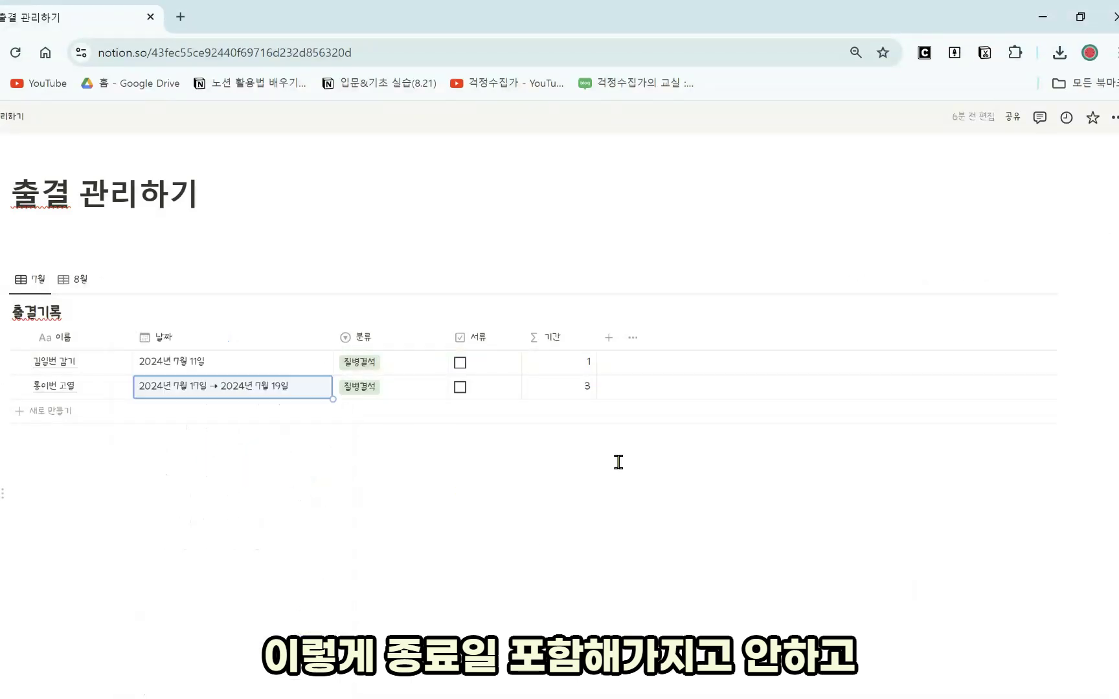
- Add a date property named 시작날짜 to the attendance table
{"action": "left_click", "coordinate": [609, 338]}
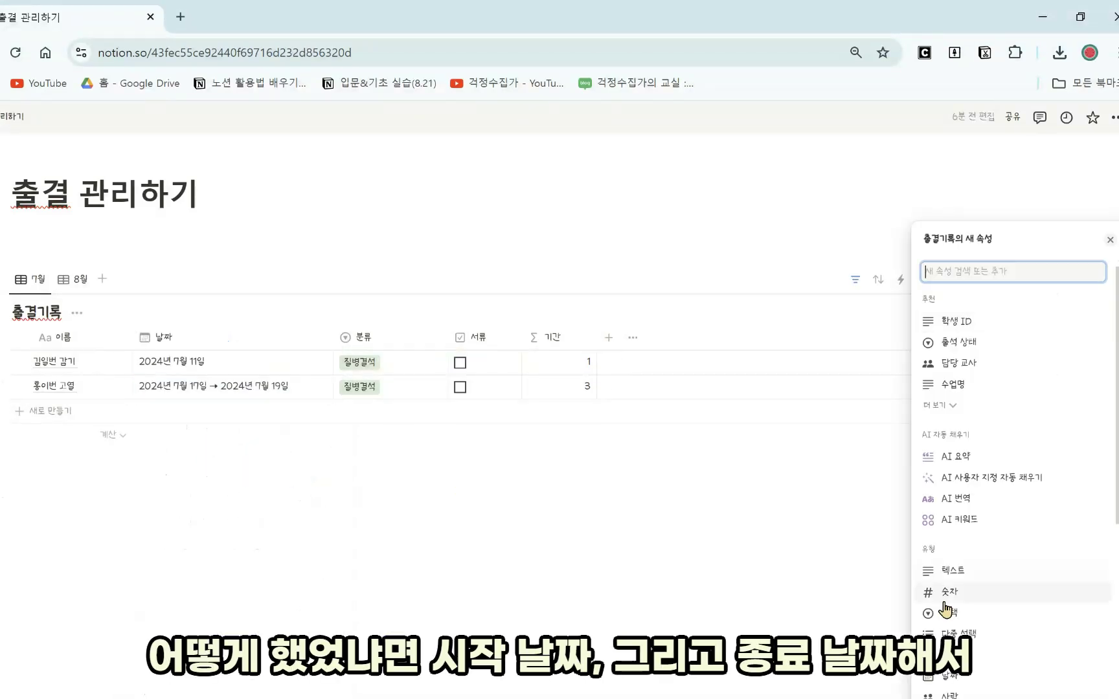
{"action": "left_click", "coordinate": [969, 680]}
{"action": "type", "text": "시작날짜"}
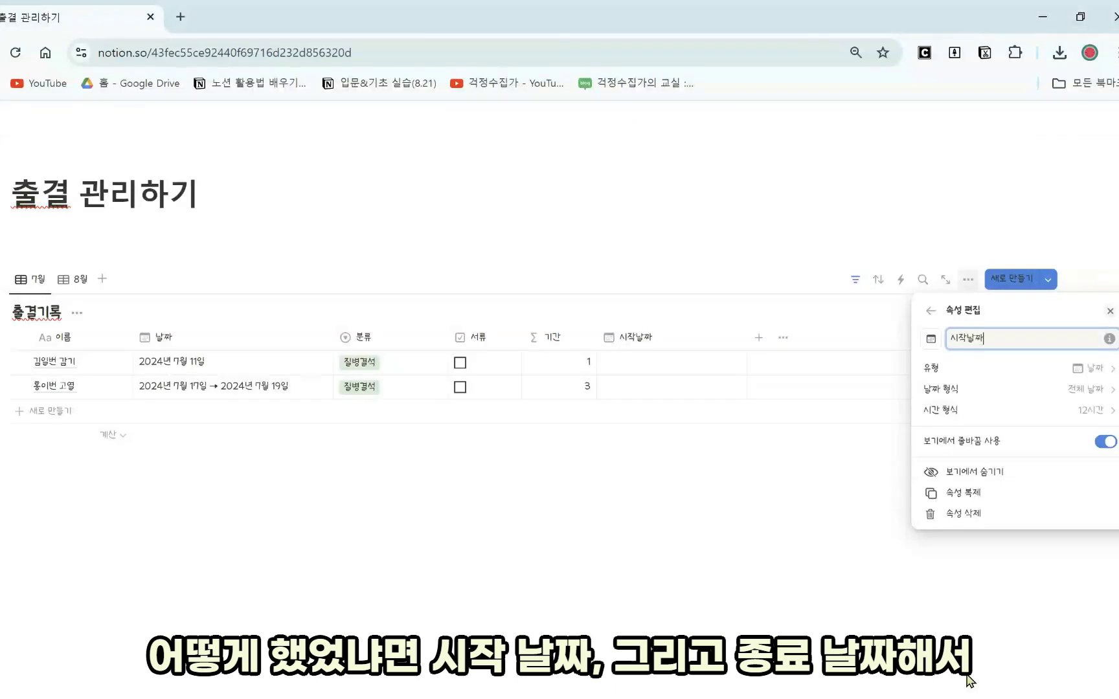
{"action": "key", "text": "Return"}
- Duplicate the 시작날짜 property, rename the copy as 종료날짜, and narrow the 시작날짜 column
{"action": "left_click", "coordinate": [638, 338]}
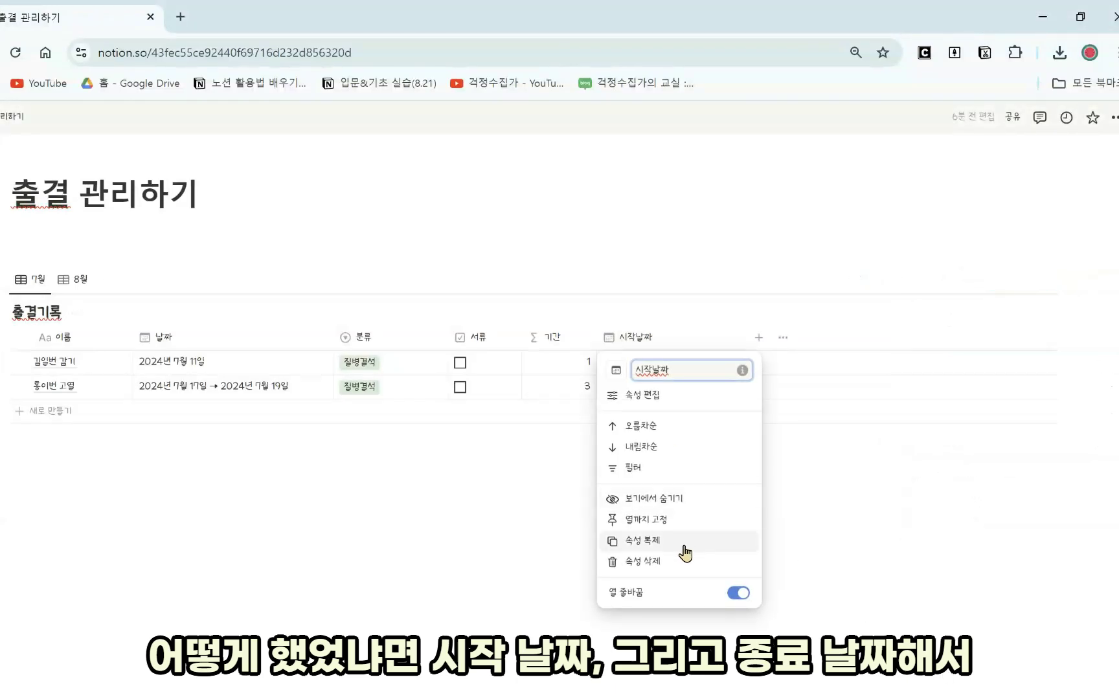
{"action": "left_click", "coordinate": [680, 544]}
{"action": "left_click", "coordinate": [791, 337]}
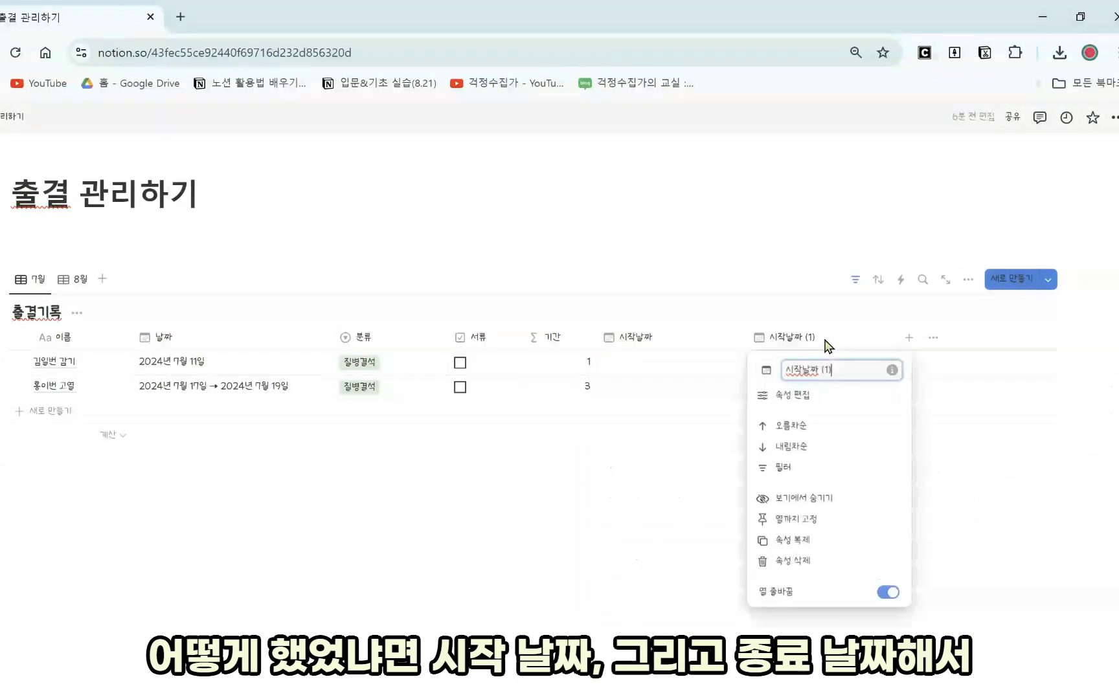
{"action": "key", "text": "BackSpace"}
{"action": "key", "text": "BackSpace"}
{"action": "key", "text": "BackSpace"}
{"action": "key", "text": "BackSpace"}
{"action": "key", "text": "BackSpace"}
{"action": "key", "text": "BackSpace"}
{"action": "key", "text": "BackSpace"}
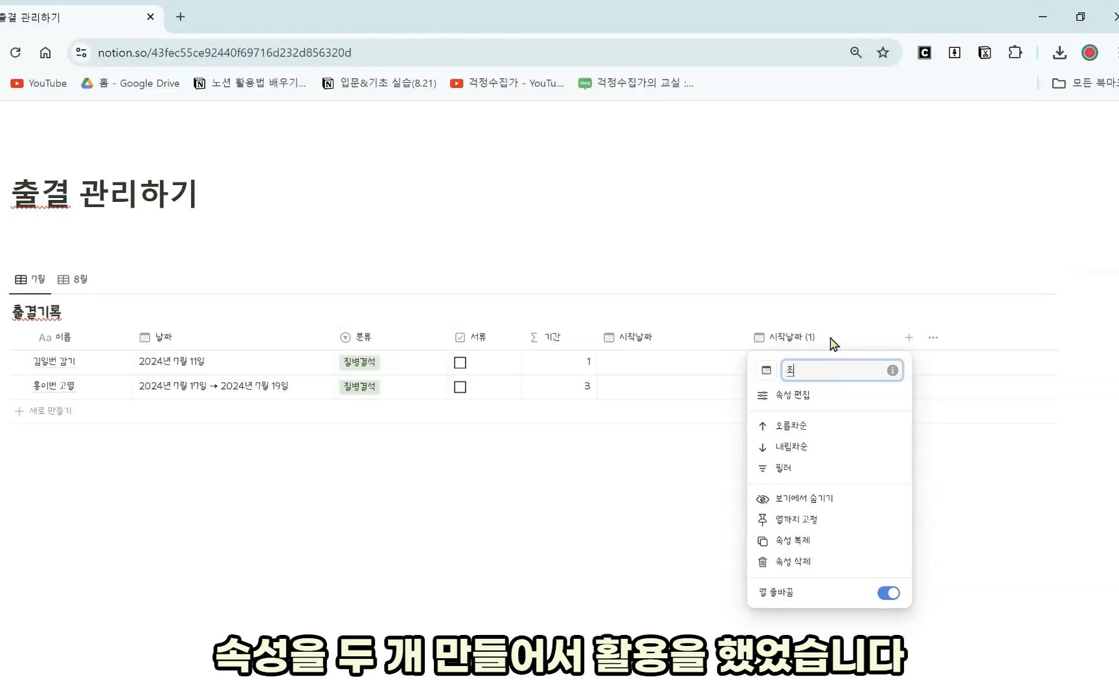
{"action": "type", "text": "종료날짜"}
{"action": "left_click", "coordinate": [684, 542]}
{"action": "left_click_drag", "start_coordinate": [746, 338], "coordinate": [709, 337]}
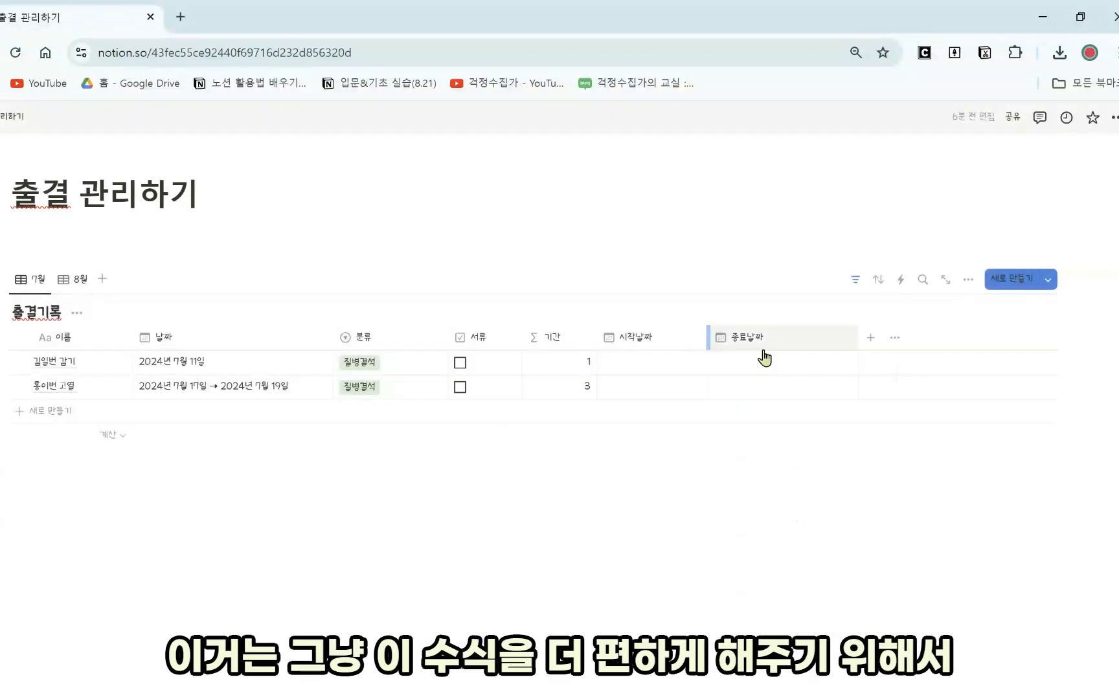
- Add a formula property and start its formula with the dateBetween function
{"action": "left_click", "coordinate": [870, 337]}
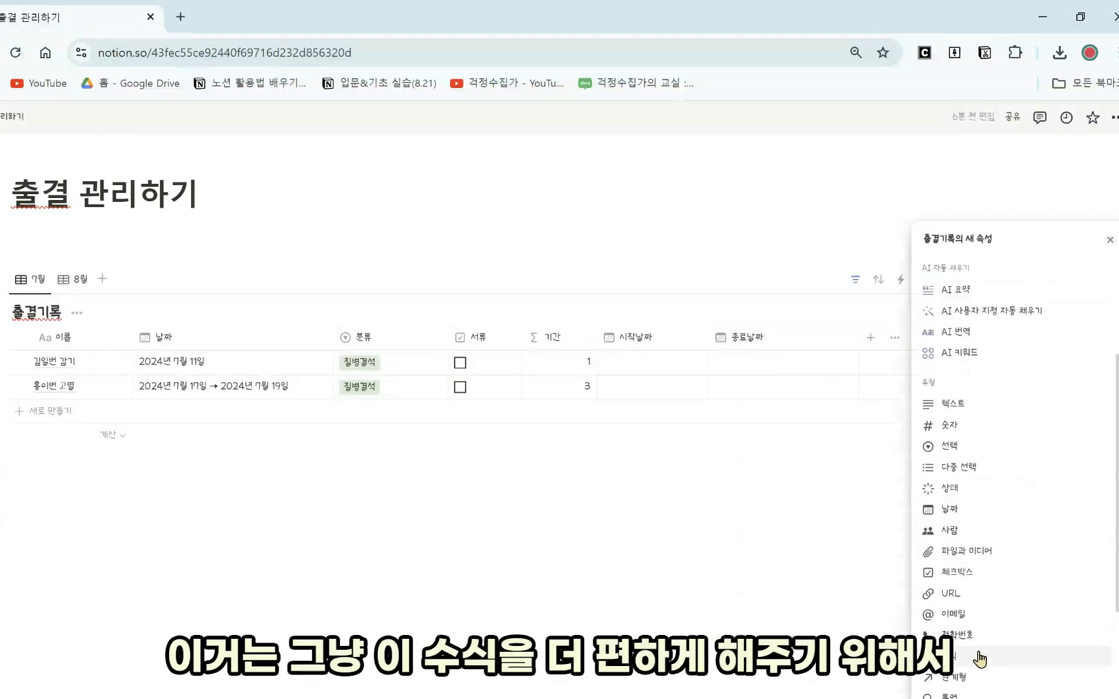
{"action": "left_click", "coordinate": [979, 656]}
{"action": "left_click", "coordinate": [1034, 393]}
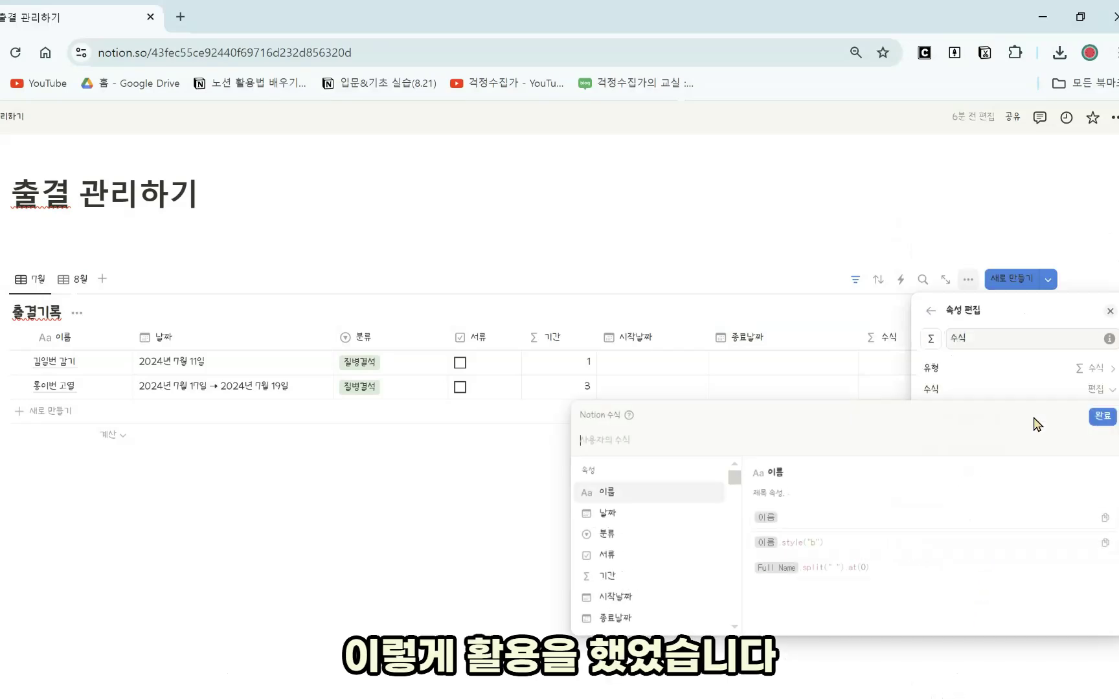
{"action": "type", "text": "d"}
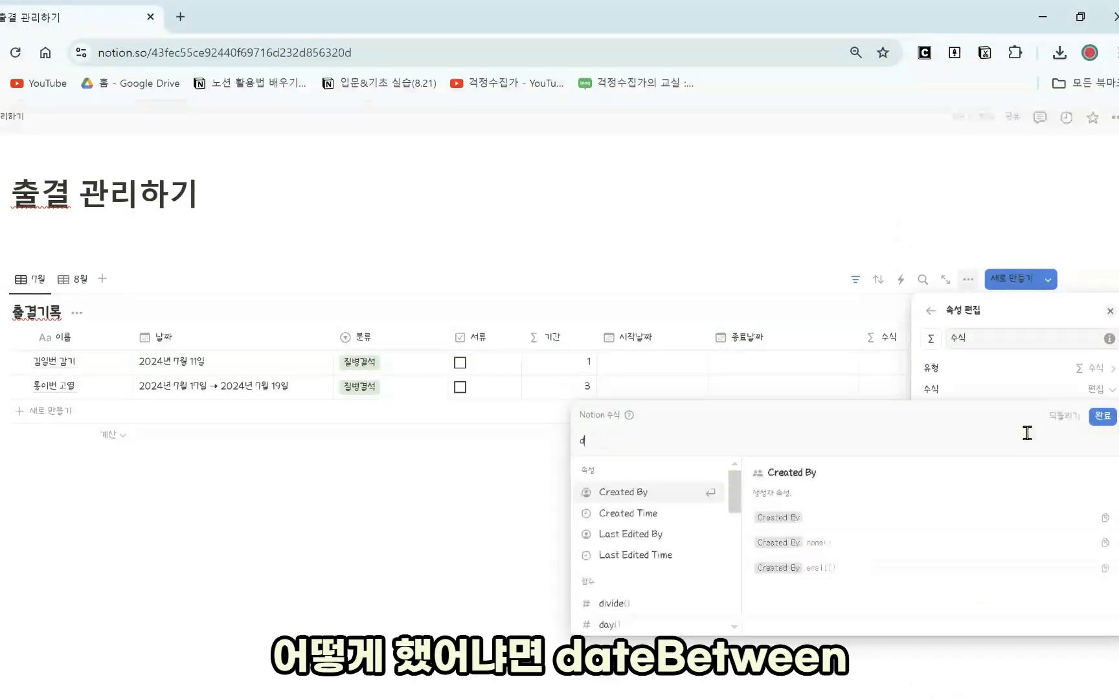
{"action": "type", "text": "ateb"}
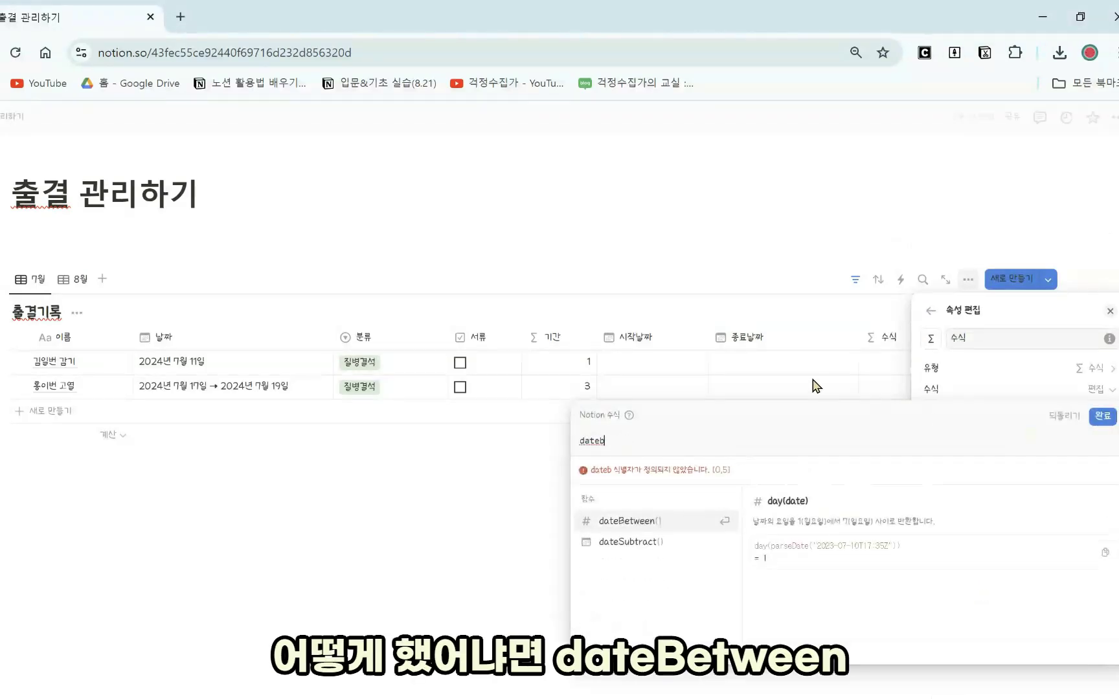
{"action": "left_click", "coordinate": [657, 521]}
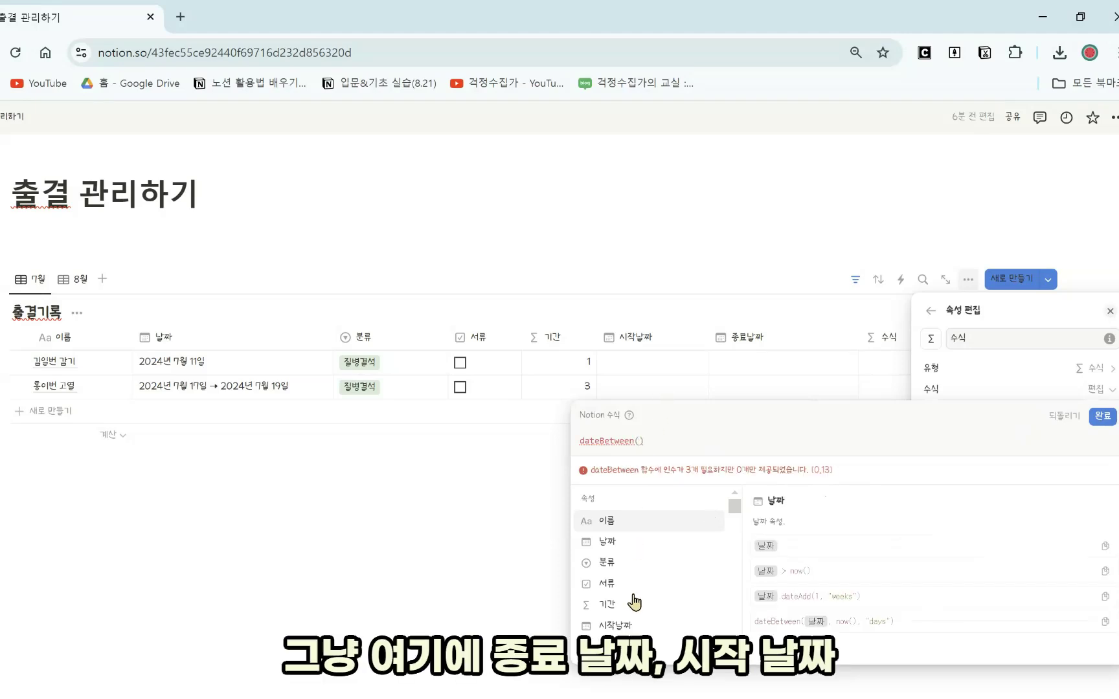
- Complete the dateBetween formula with 종료날짜, 시작날짜 and the unit "days" as its arguments
{"action": "left_click", "coordinate": [612, 646]}
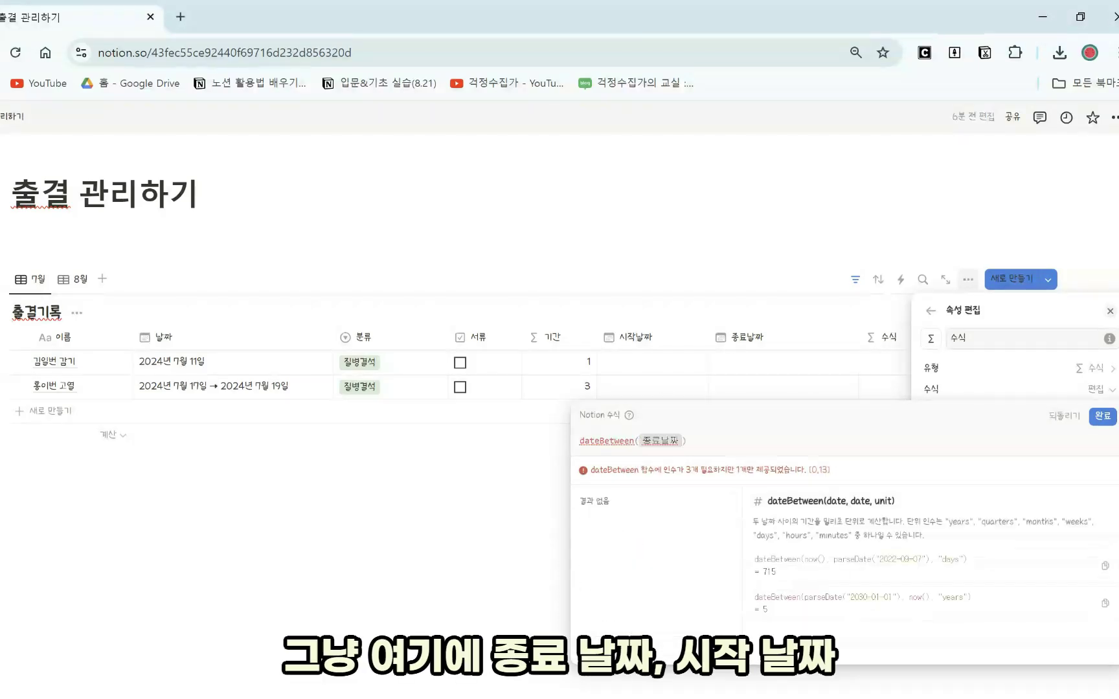
{"action": "type", "text": ","}
{"action": "left_click", "coordinate": [649, 628]}
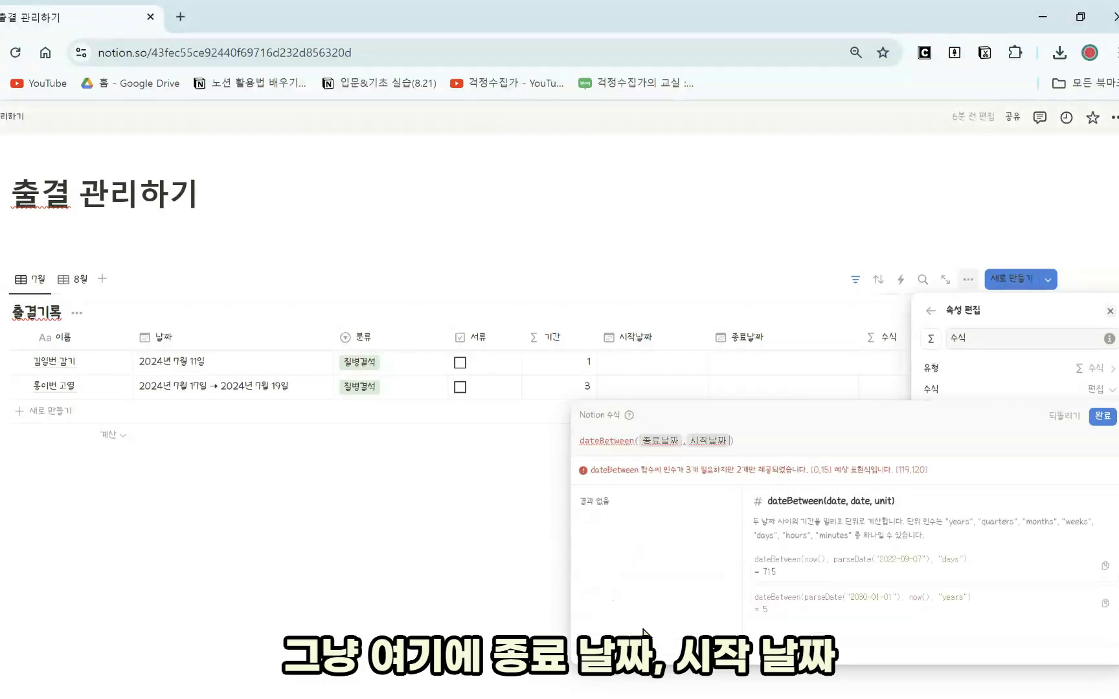
{"action": "type", "text": ","}
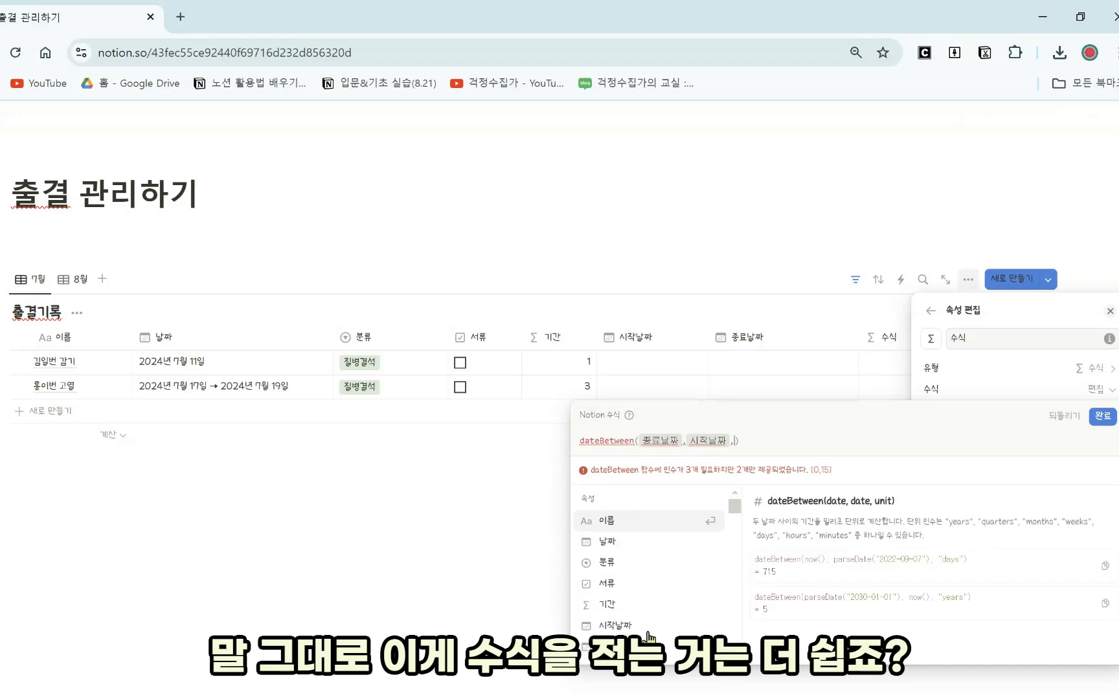
{"action": "type", "text": "\"dats"}
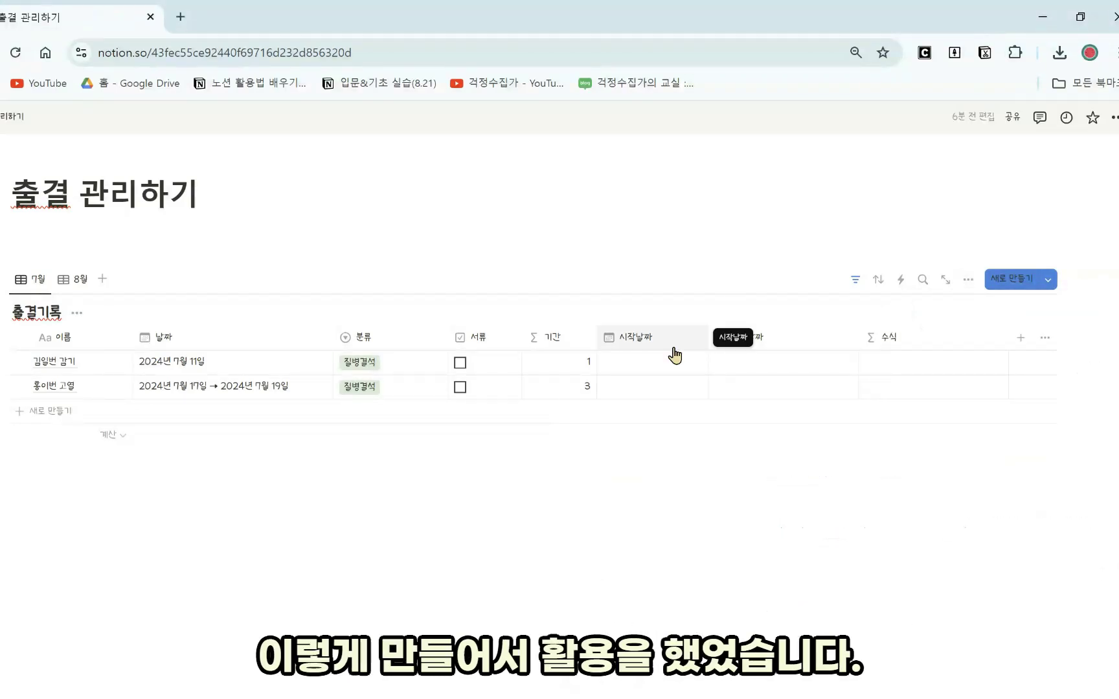
- Set the first record's 시작날짜 to 2024년 8월 21일 and its 종료날짜 to 2024년 8월 23일
{"action": "left_click", "coordinate": [674, 367]}
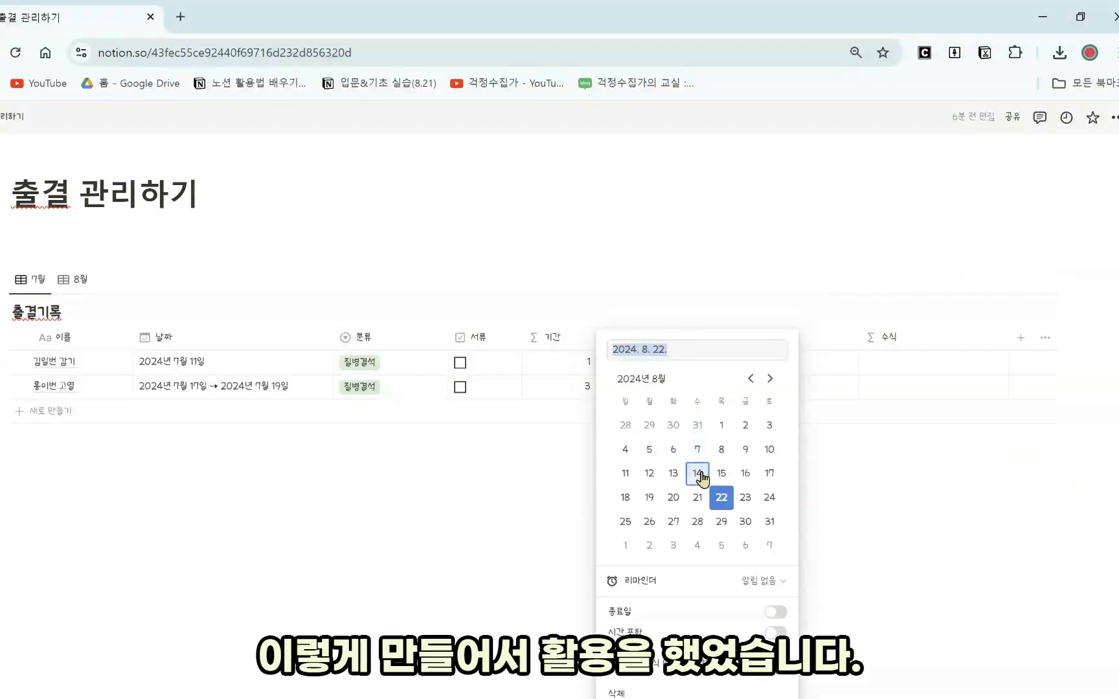
{"action": "left_click", "coordinate": [697, 504]}
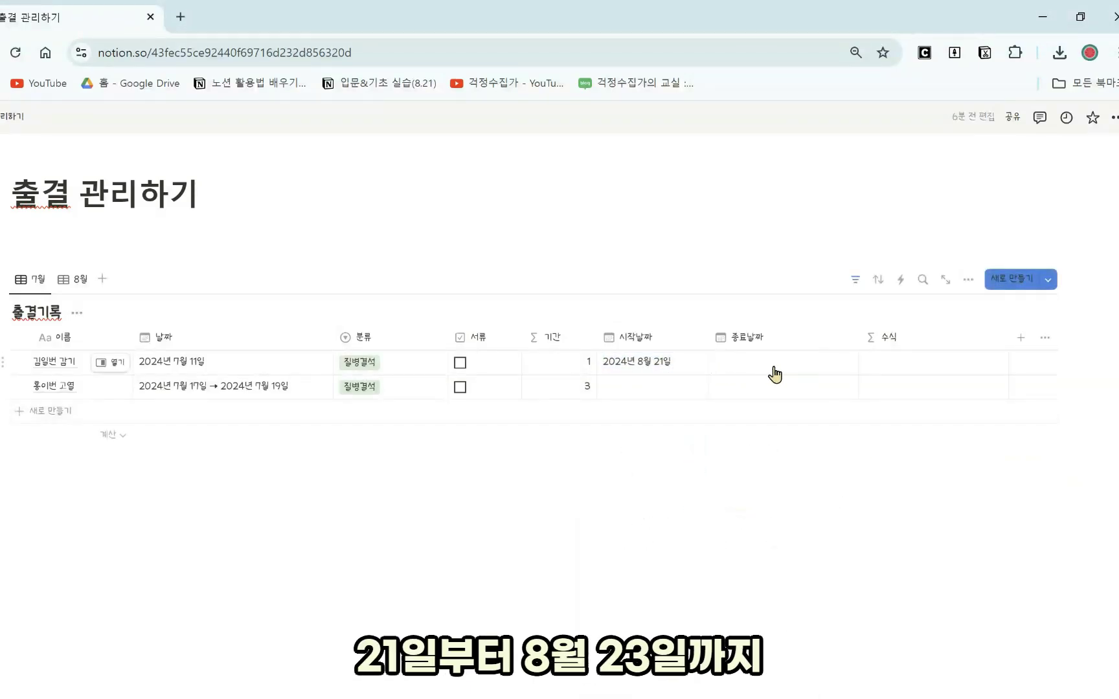
{"action": "left_click", "coordinate": [775, 366]}
{"action": "left_click", "coordinate": [857, 499]}
{"action": "left_click", "coordinate": [965, 518]}
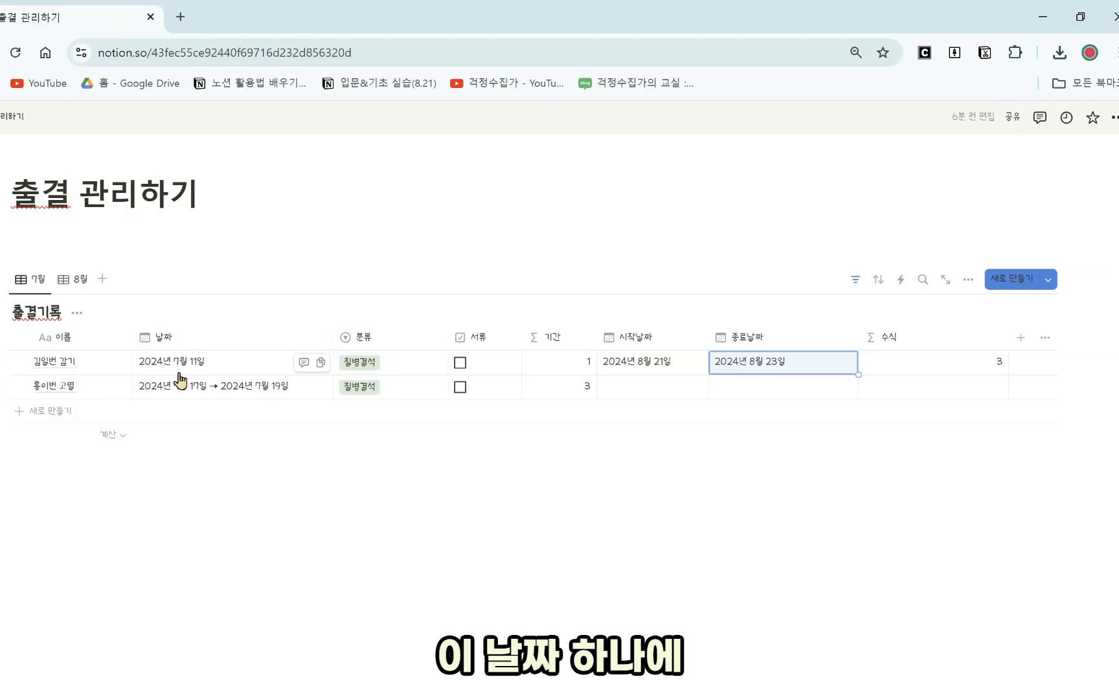
- Examine how the second record's single 날짜 value holds both a start and an end date
{"action": "left_click", "coordinate": [243, 396]}
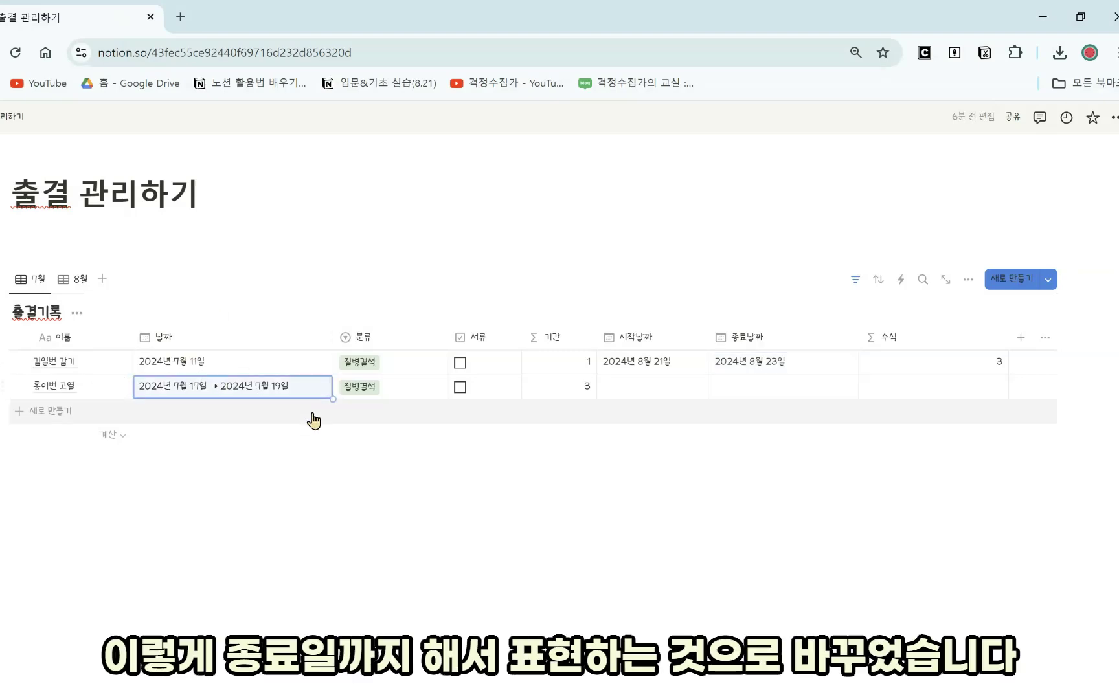
{"action": "left_click", "coordinate": [294, 391]}
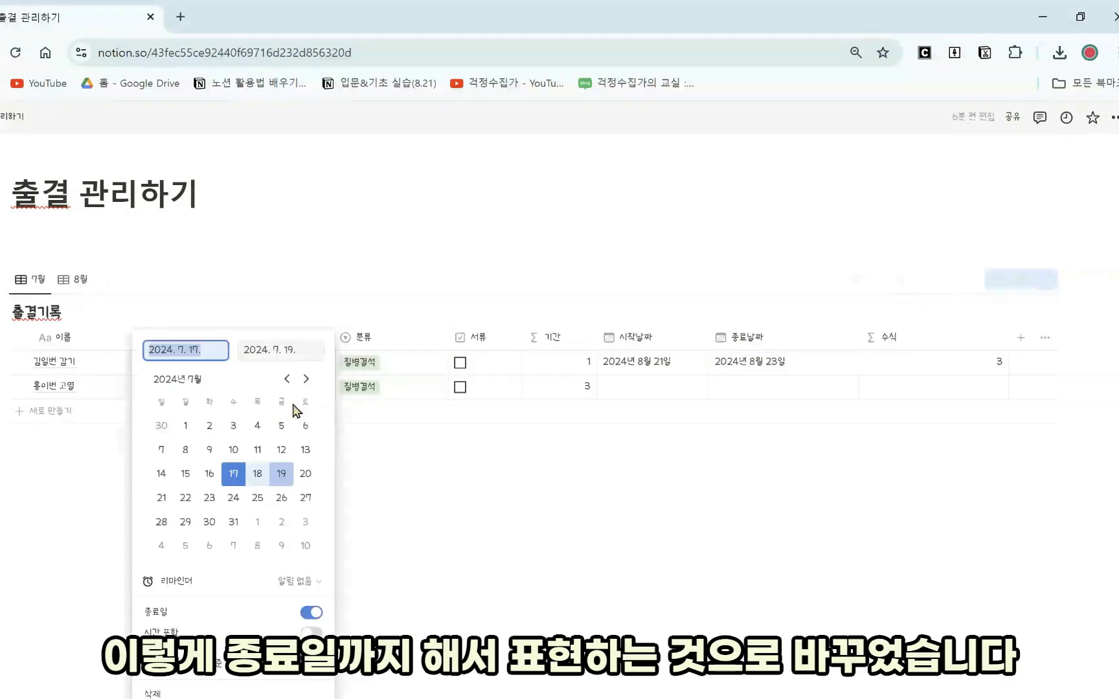
{"action": "left_click", "coordinate": [578, 532]}
- Duplicate the 시작날짜 property twice
{"action": "left_click", "coordinate": [625, 336]}
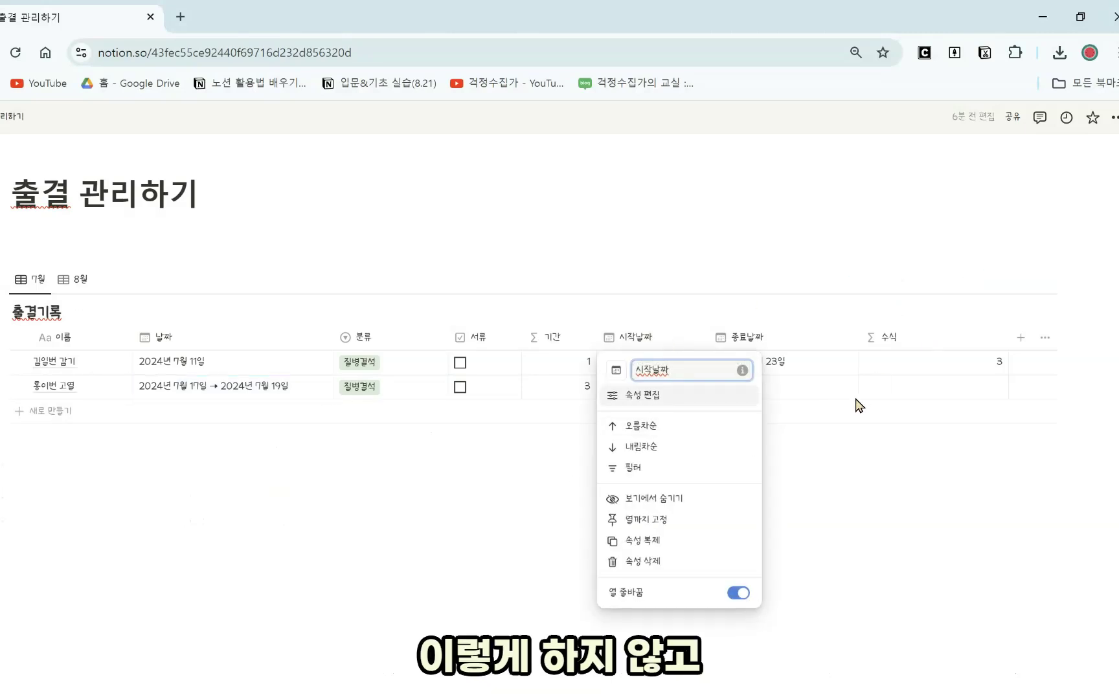
{"action": "left_click", "coordinate": [699, 542]}
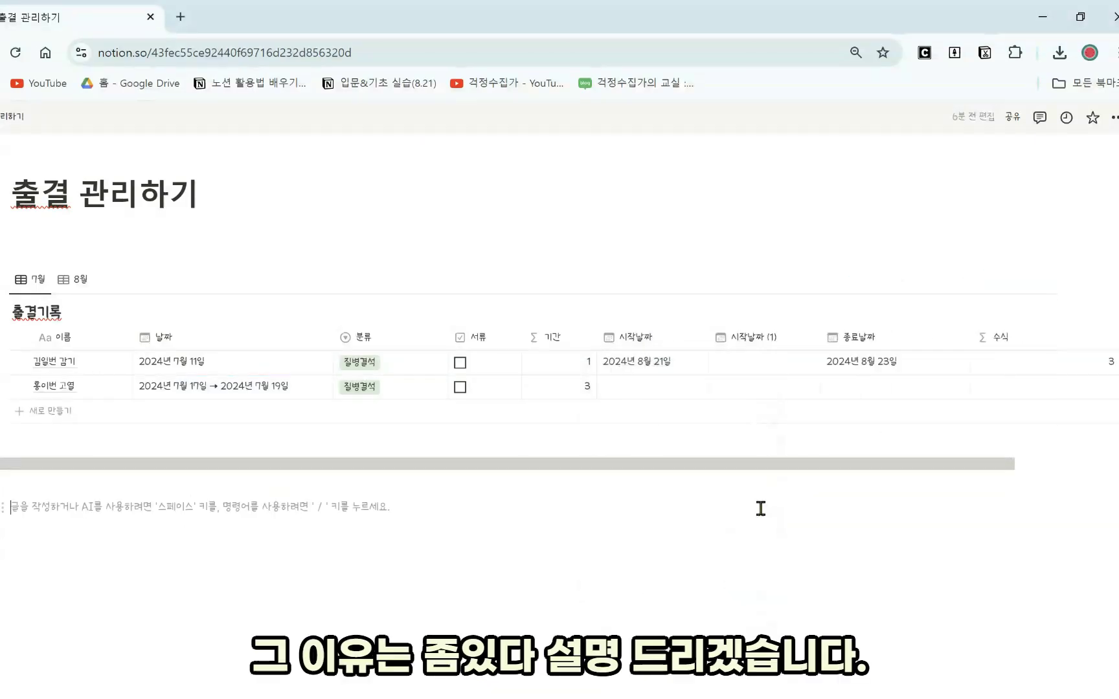
{"action": "left_click", "coordinate": [671, 340]}
{"action": "left_click", "coordinate": [674, 541]}
- Delete the 시작날짜 property and both of its duplicates from the table
{"action": "left_click", "coordinate": [674, 338]}
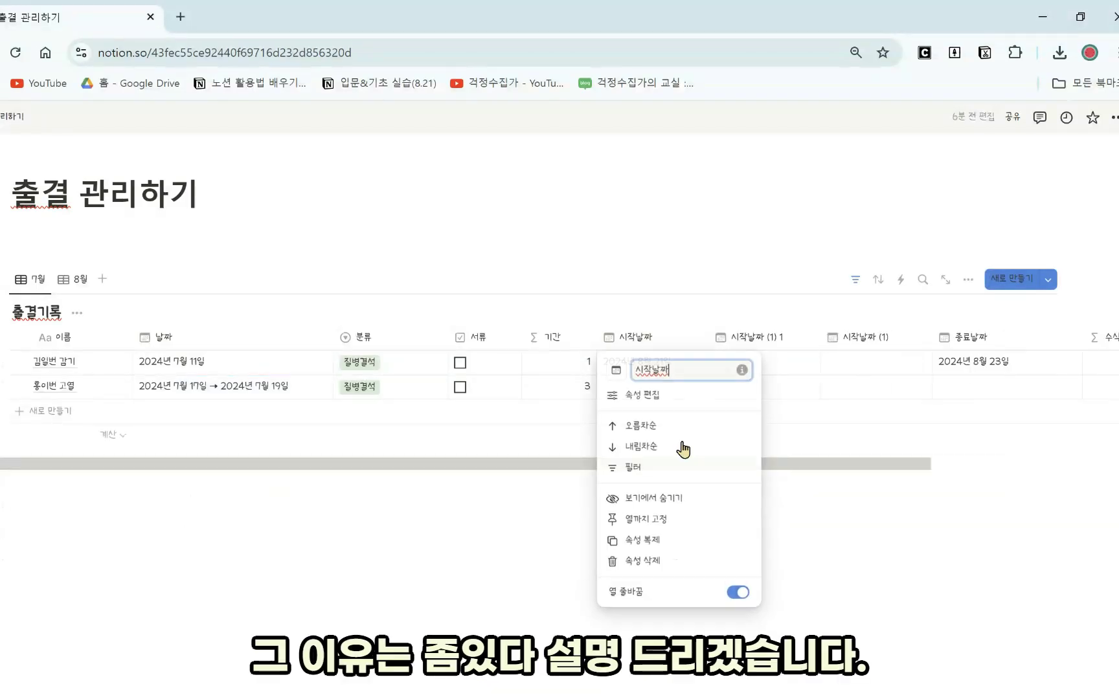
{"action": "left_click", "coordinate": [642, 561]}
{"action": "left_click", "coordinate": [614, 425]}
{"action": "left_click", "coordinate": [643, 336]}
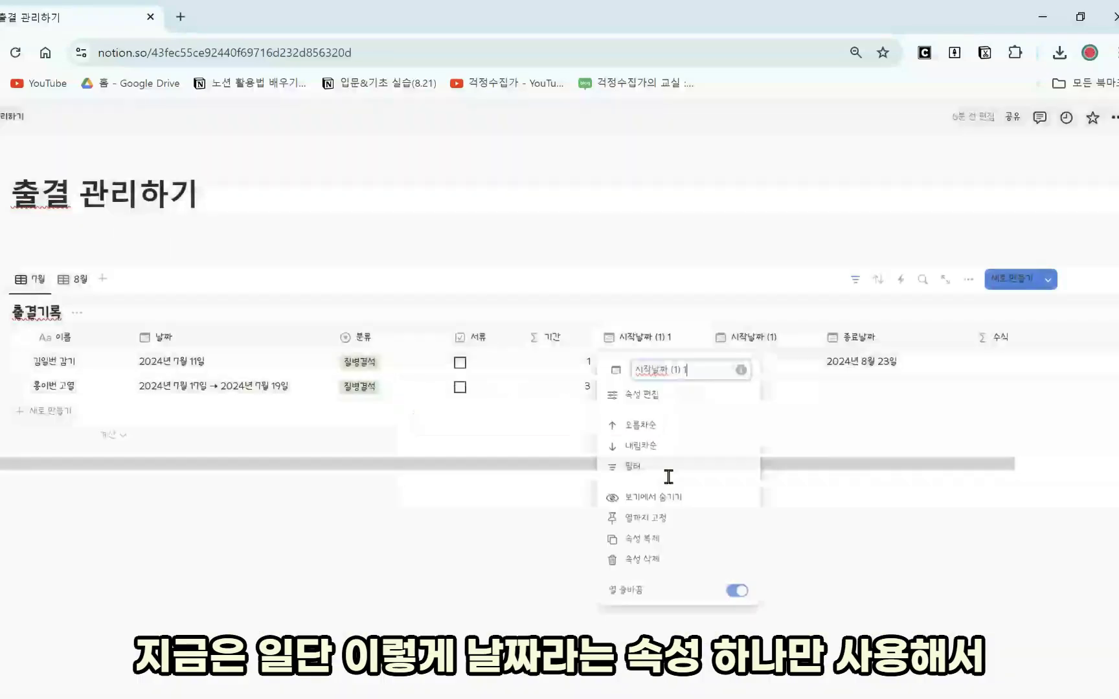
{"action": "left_click", "coordinate": [669, 561]}
{"action": "left_click", "coordinate": [616, 429]}
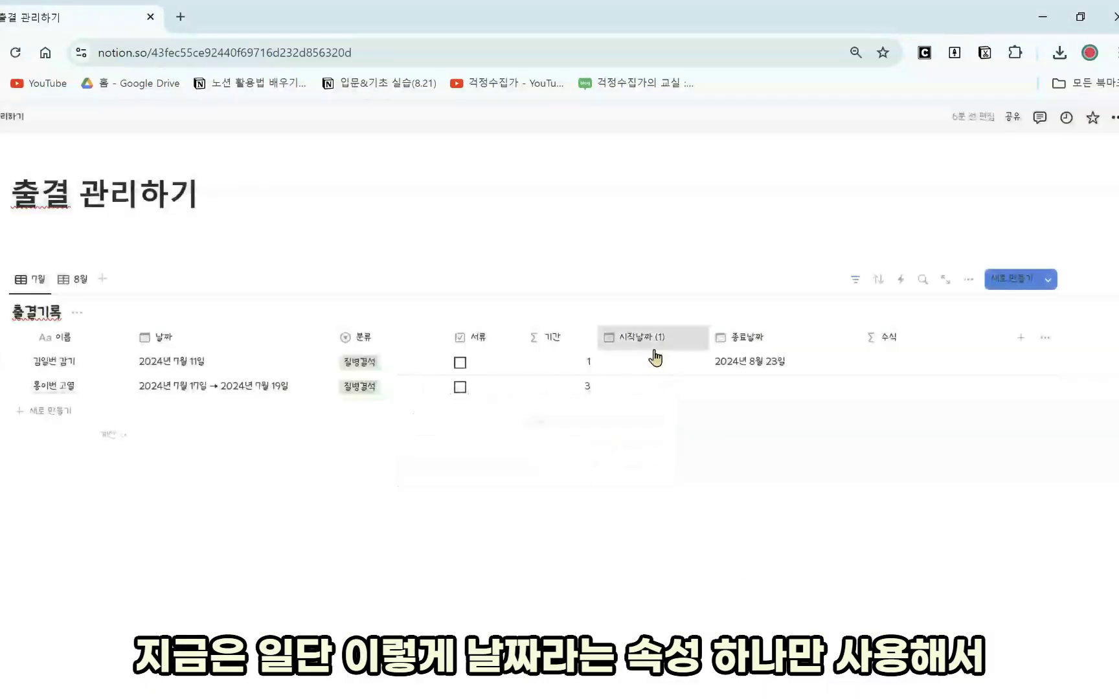
{"action": "left_click", "coordinate": [654, 350]}
{"action": "left_click", "coordinate": [670, 562]}
{"action": "left_click", "coordinate": [610, 428]}
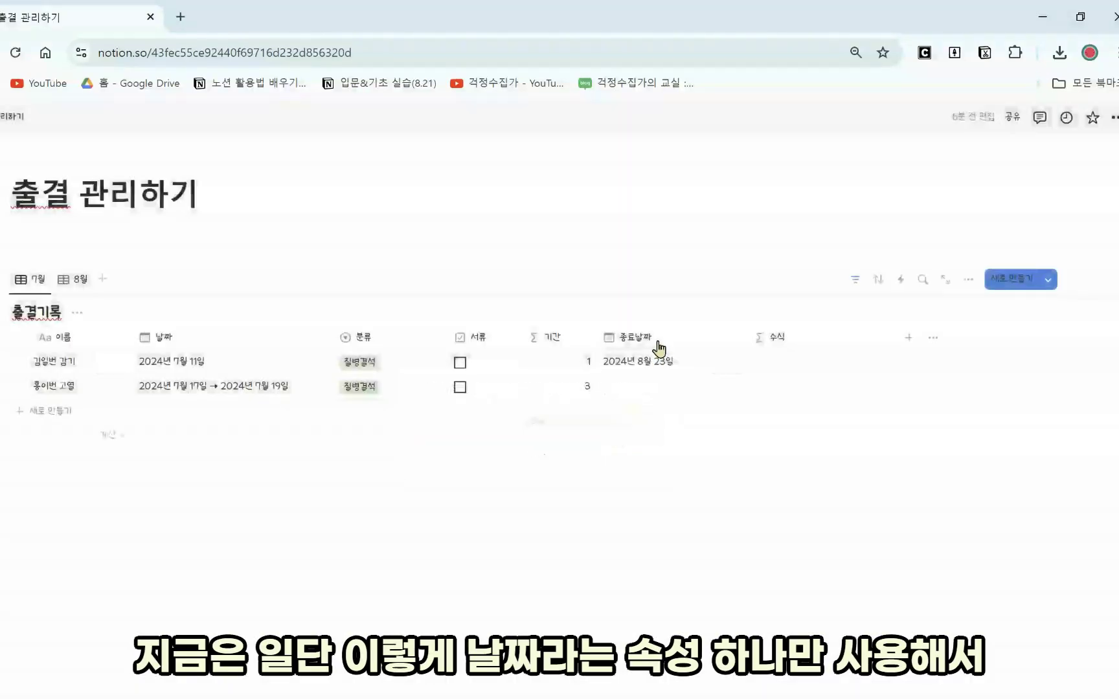
- Delete the 종료날짜 and 수식 properties, and switch to the 8월 view
{"action": "left_click", "coordinate": [659, 350]}
{"action": "left_click", "coordinate": [671, 560]}
{"action": "left_click", "coordinate": [636, 424]}
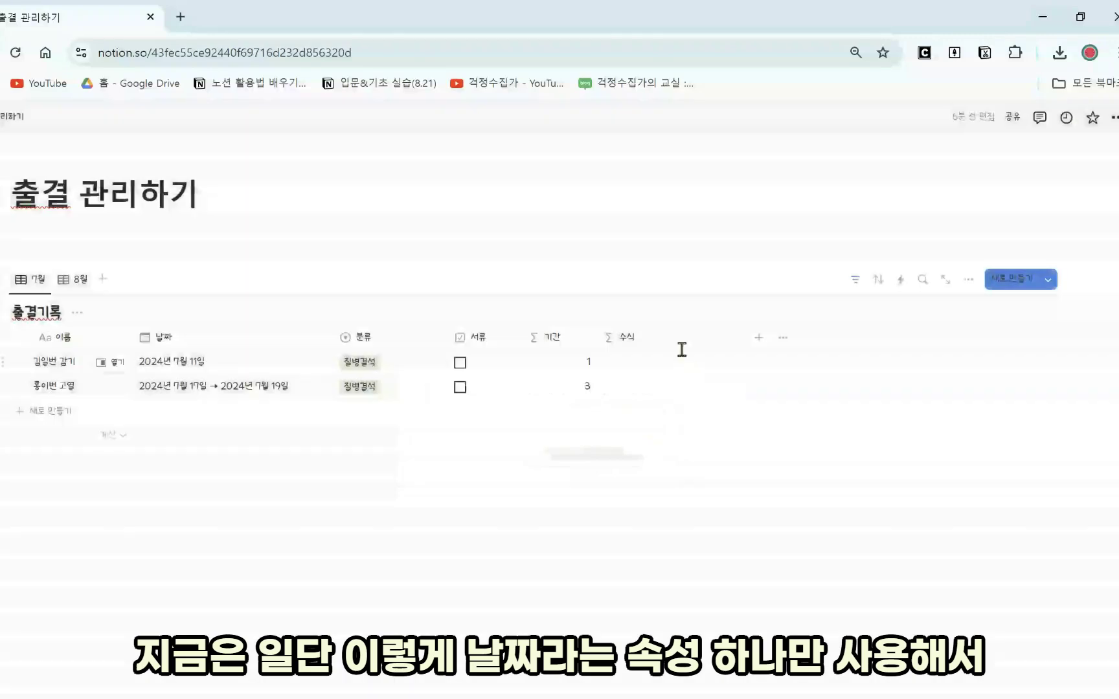
{"action": "left_click", "coordinate": [682, 350]}
{"action": "left_click", "coordinate": [672, 563]}
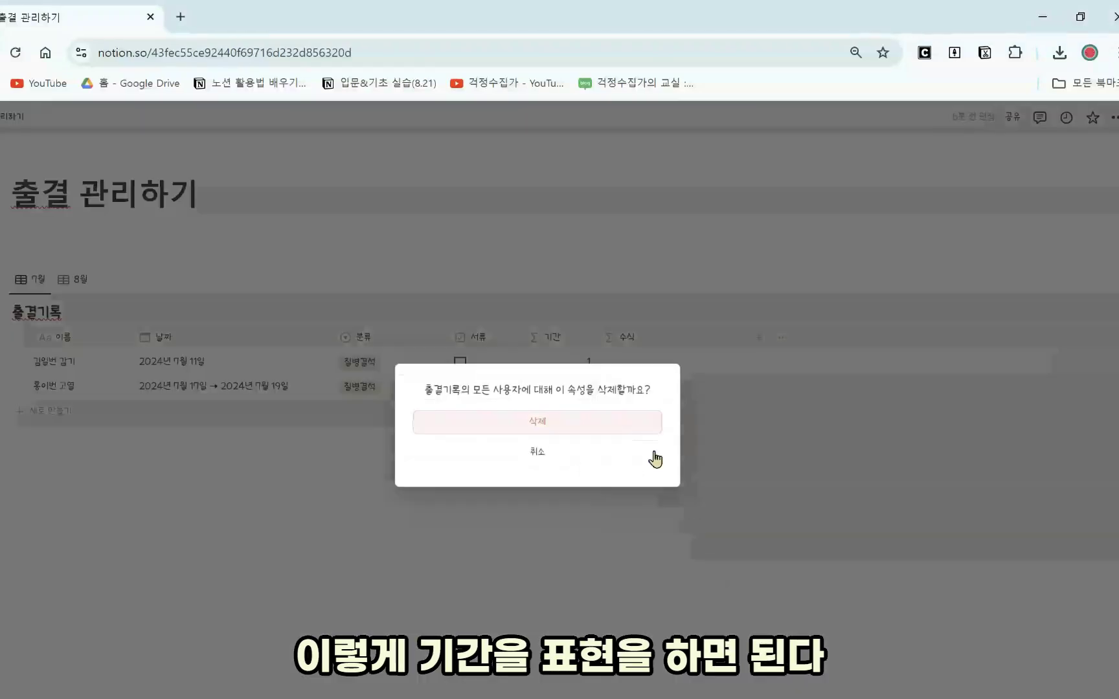
{"action": "left_click", "coordinate": [538, 424]}
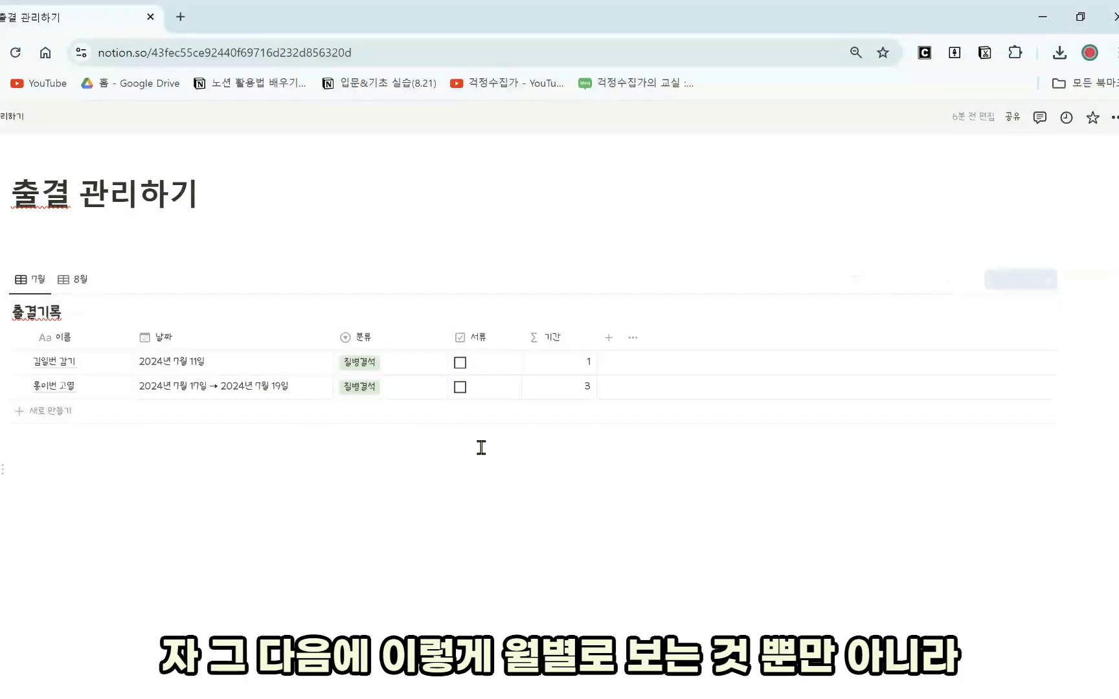
{"action": "left_click", "coordinate": [76, 286]}
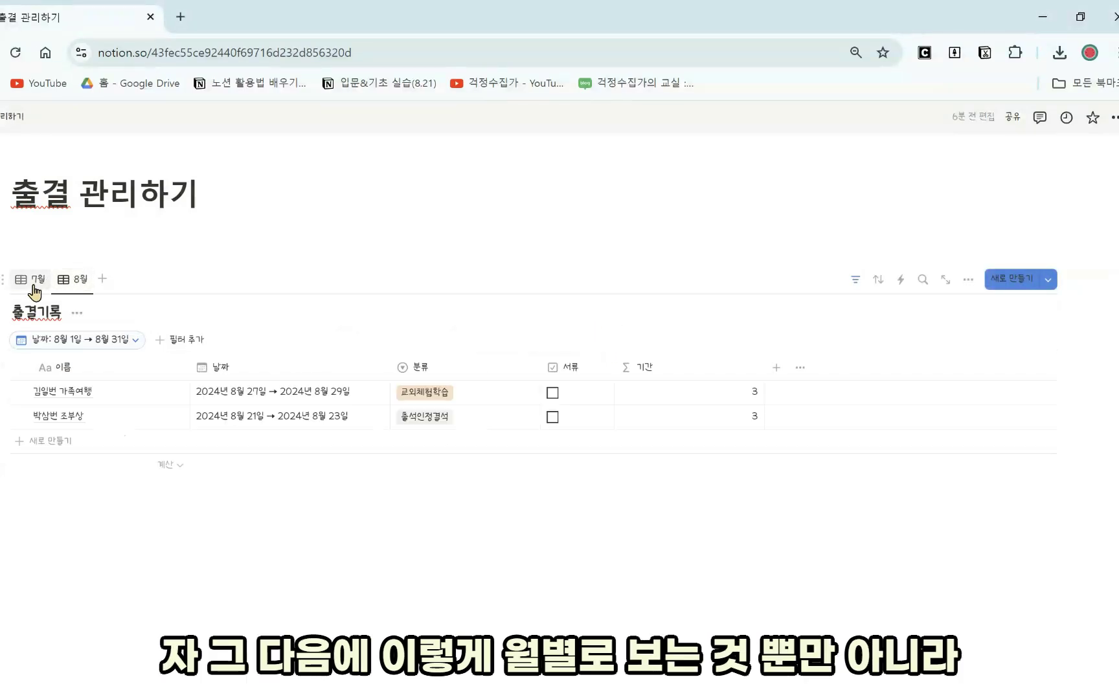
- Copy the link to the 출결기록 database's 7월 view and paste it below the table as a linked database view
{"action": "left_click", "coordinate": [28, 285]}
{"action": "left_click", "coordinate": [81, 285]}
{"action": "left_click", "coordinate": [51, 281]}
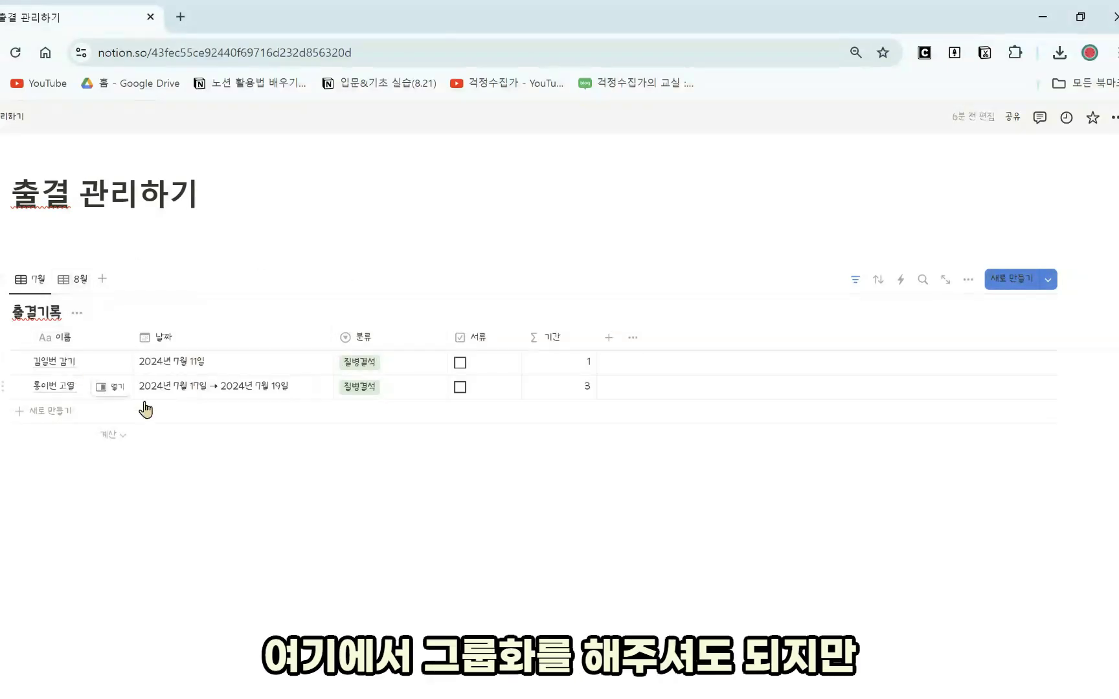
{"action": "left_click", "coordinate": [3, 280]}
{"action": "left_click", "coordinate": [92, 277]}
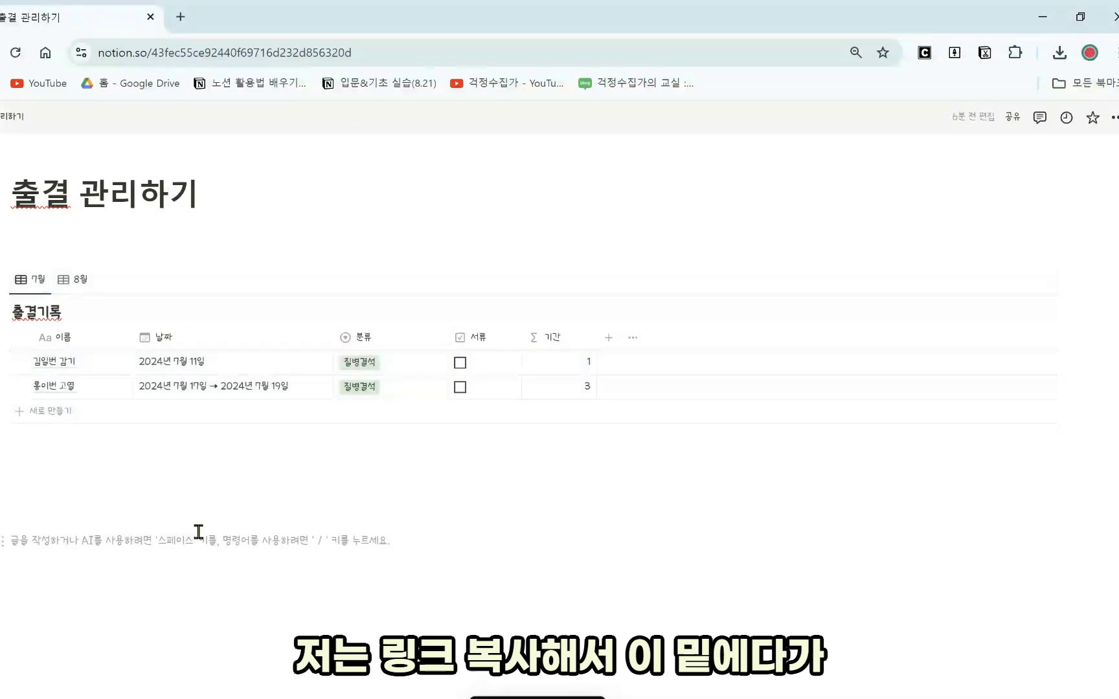
{"action": "key", "text": "ctrl+v"}
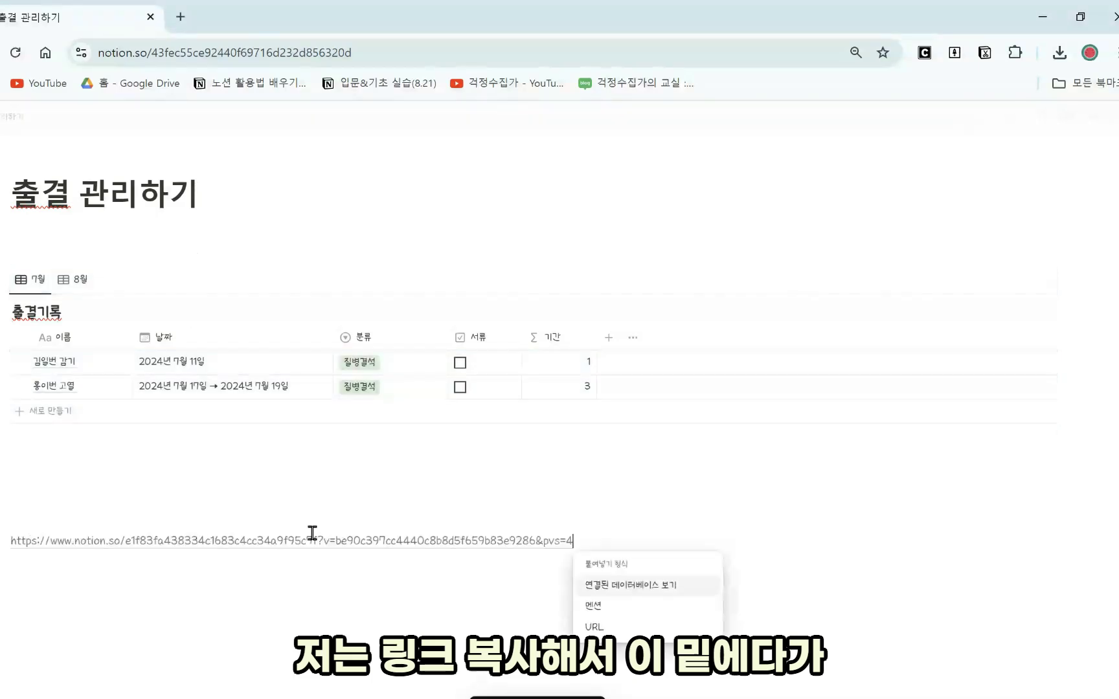
{"action": "left_click", "coordinate": [603, 585]}
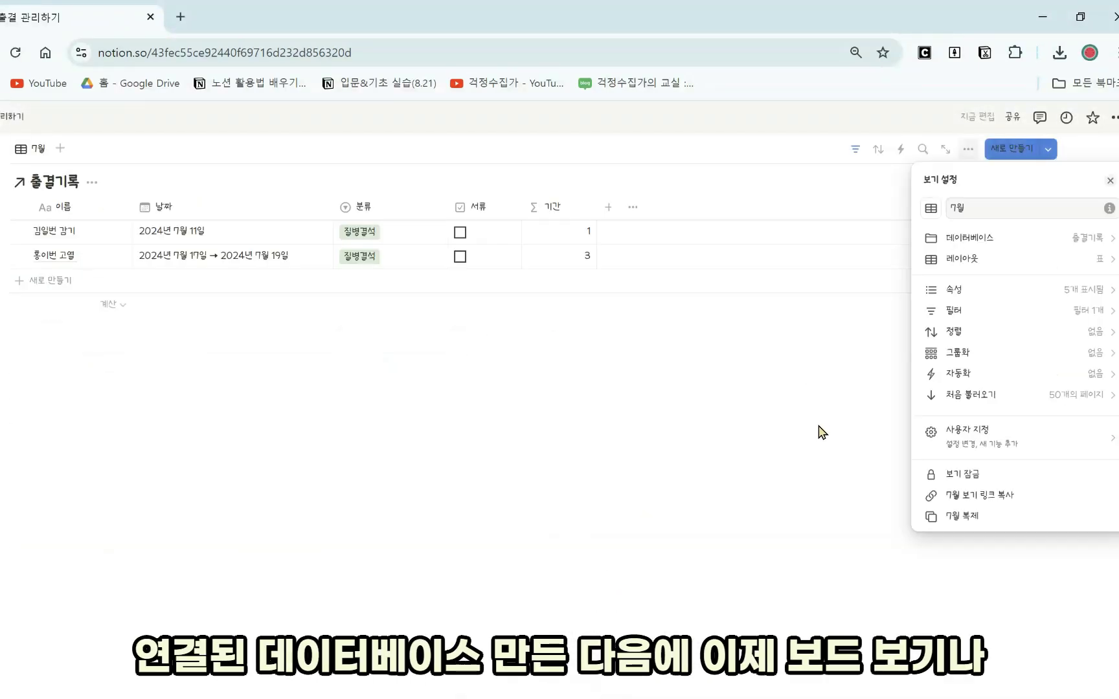
- Set the linked 7월 view's layout to 보드
{"action": "left_click", "coordinate": [1055, 262]}
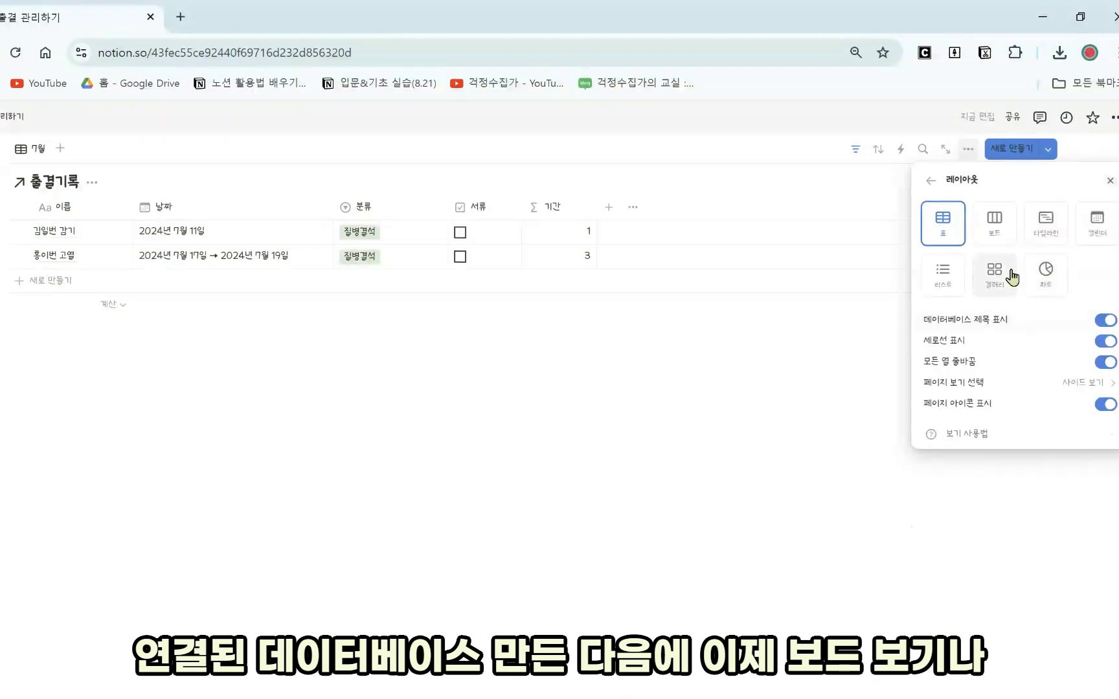
{"action": "left_click", "coordinate": [994, 235]}
{"action": "left_click", "coordinate": [700, 364]}
{"action": "scroll", "coordinate": [440, 492], "scroll_direction": "up", "scroll_amount": 5}
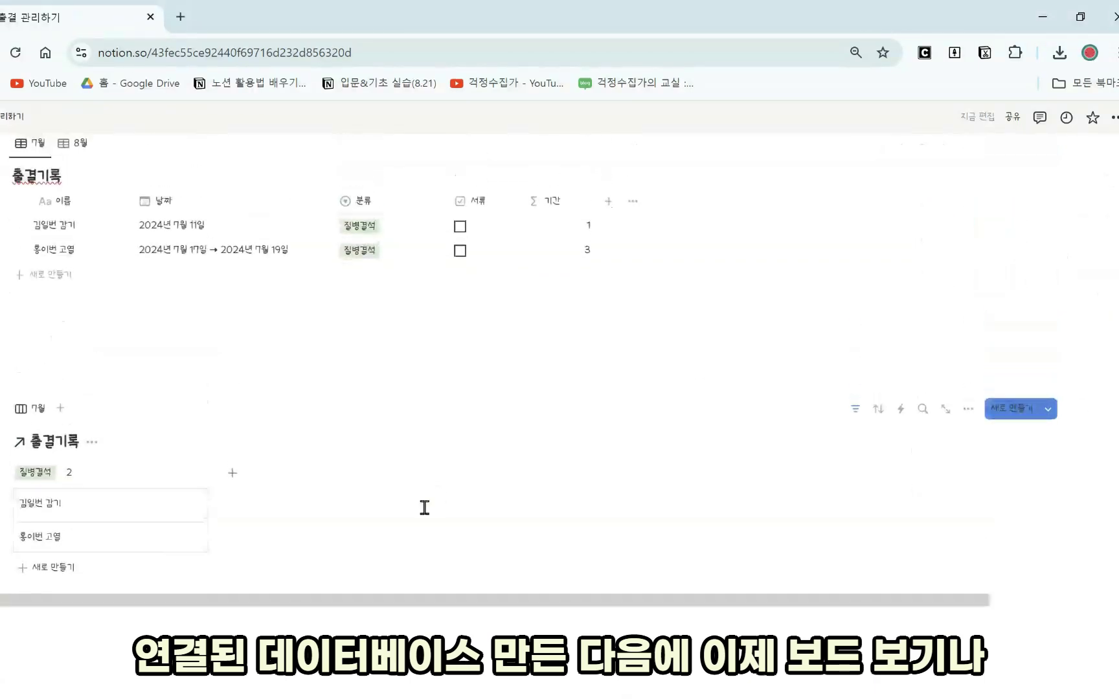
- Duplicate the linked 7월 board view and set the duplicate's layout to 표
{"action": "left_click", "coordinate": [39, 486]}
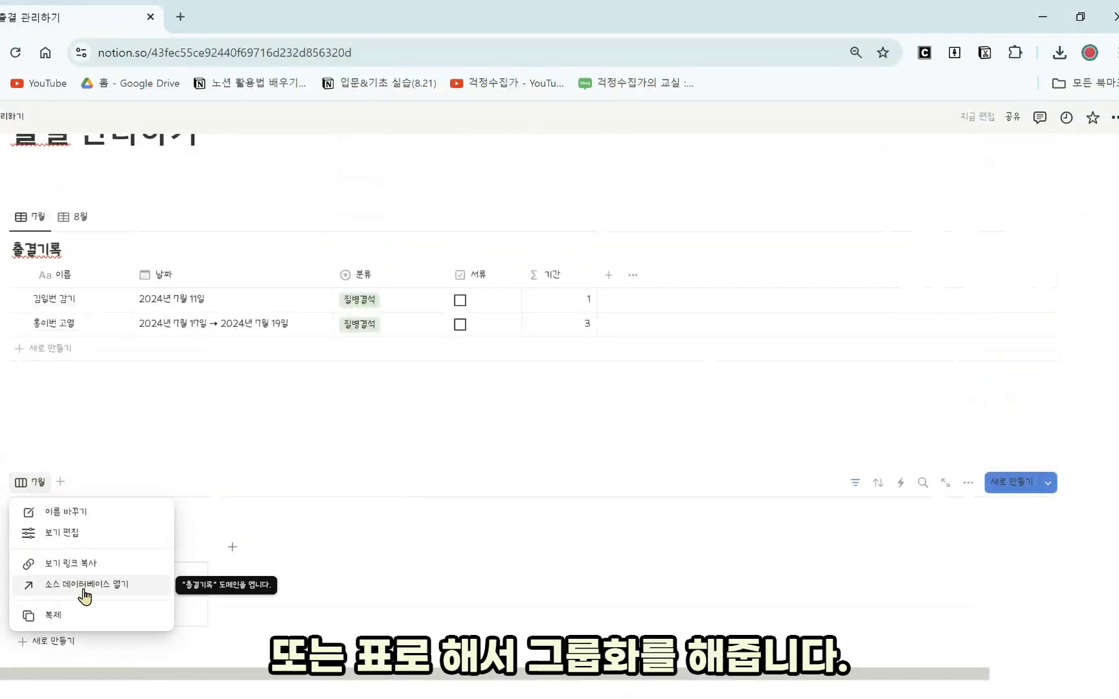
{"action": "left_click", "coordinate": [97, 610]}
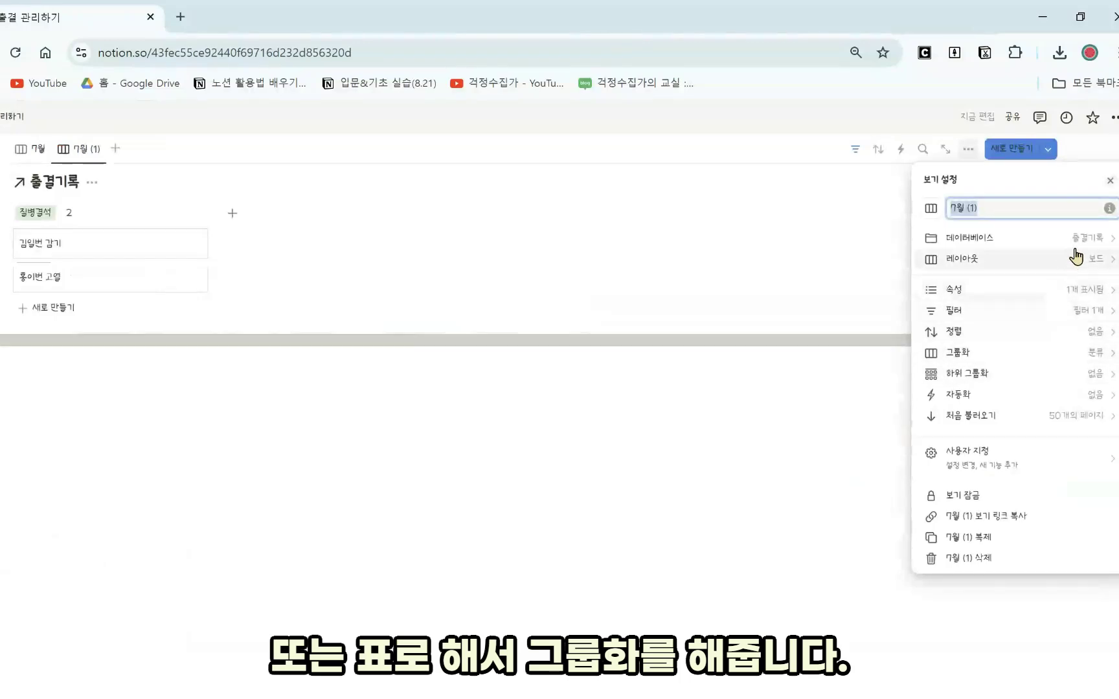
{"action": "left_click", "coordinate": [1073, 260]}
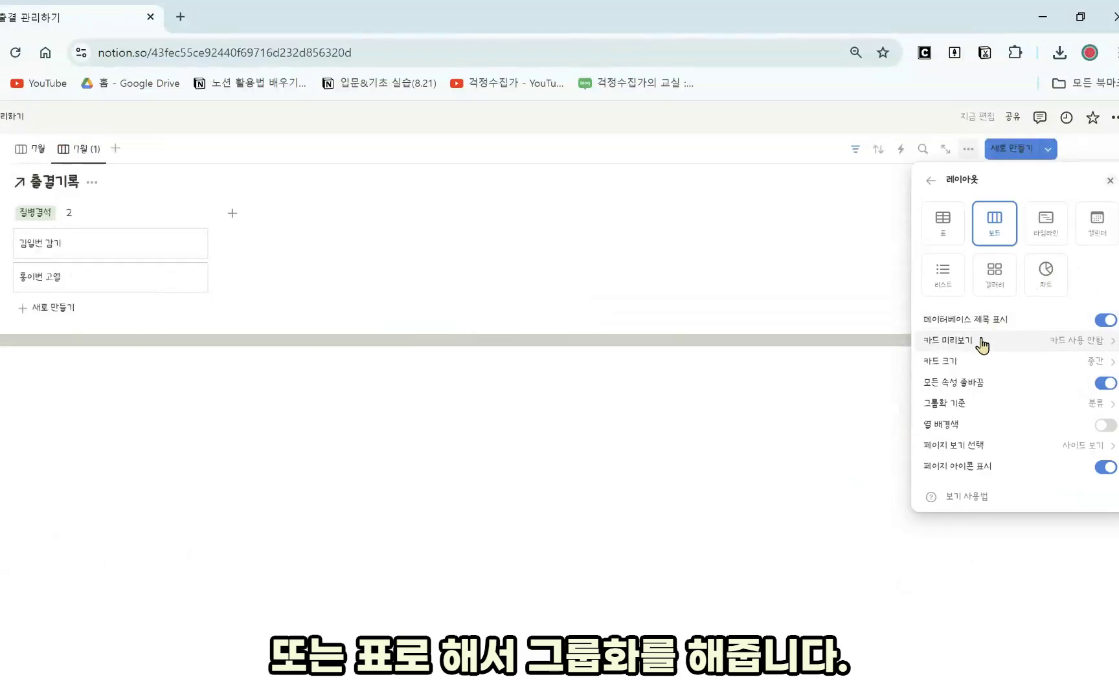
{"action": "left_click", "coordinate": [939, 228]}
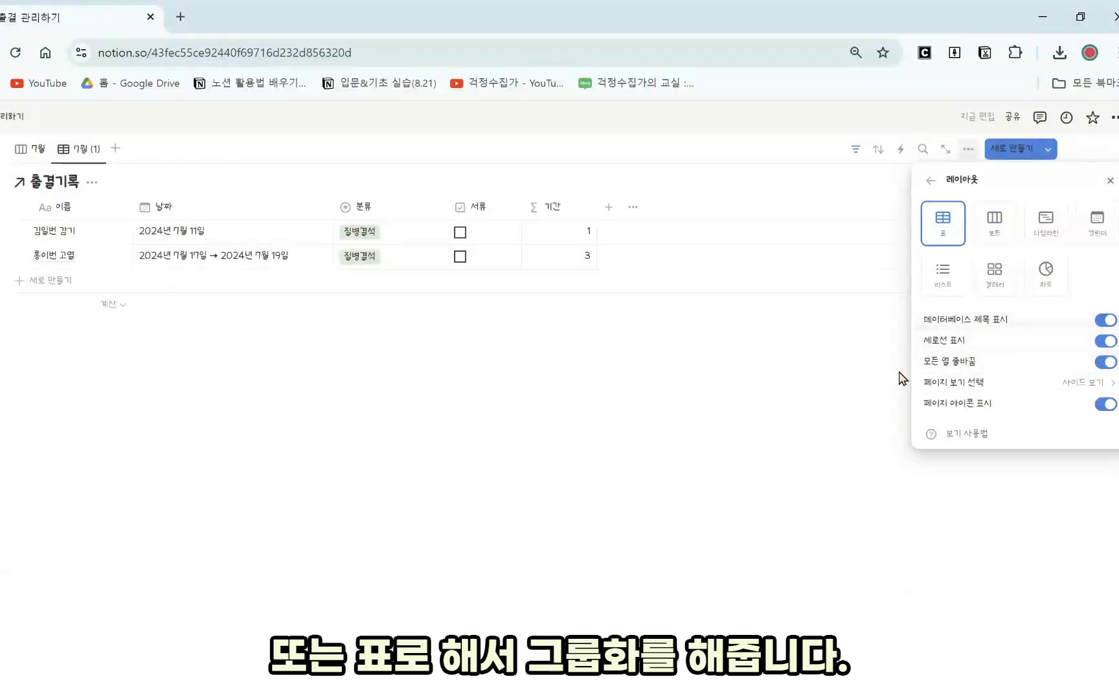
{"action": "left_click", "coordinate": [819, 496]}
- Group the duplicated table view by 분류
{"action": "scroll", "coordinate": [818, 496], "scroll_direction": "up", "scroll_amount": 3}
{"action": "left_click", "coordinate": [969, 316]}
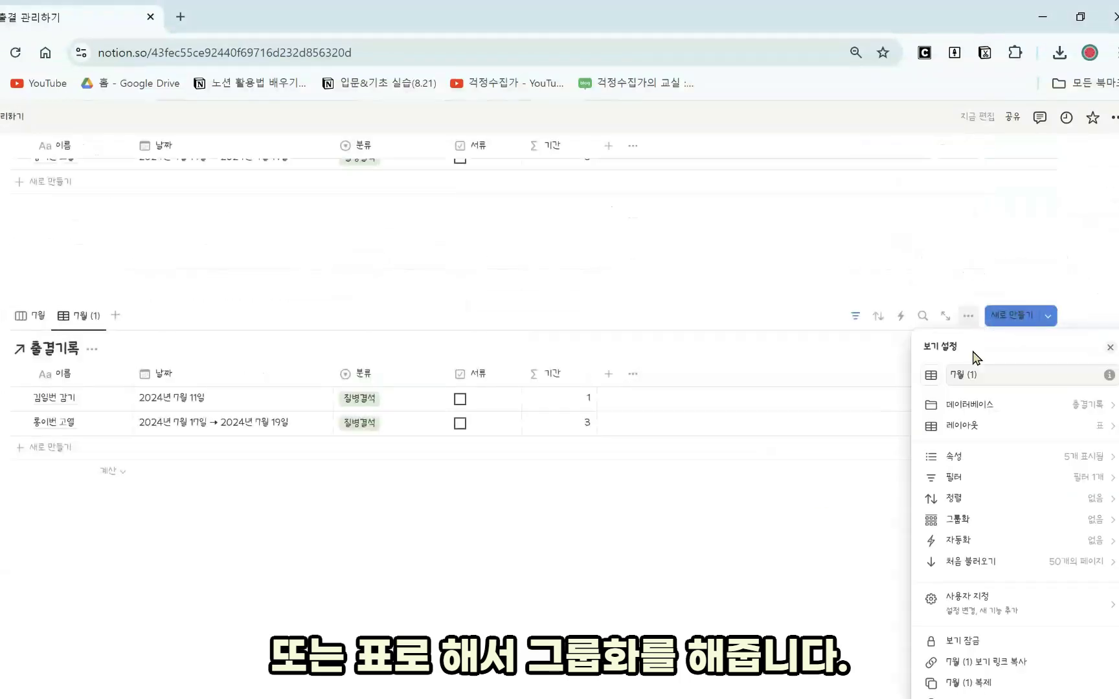
{"action": "left_click", "coordinate": [1016, 531]}
{"action": "left_click", "coordinate": [1003, 494]}
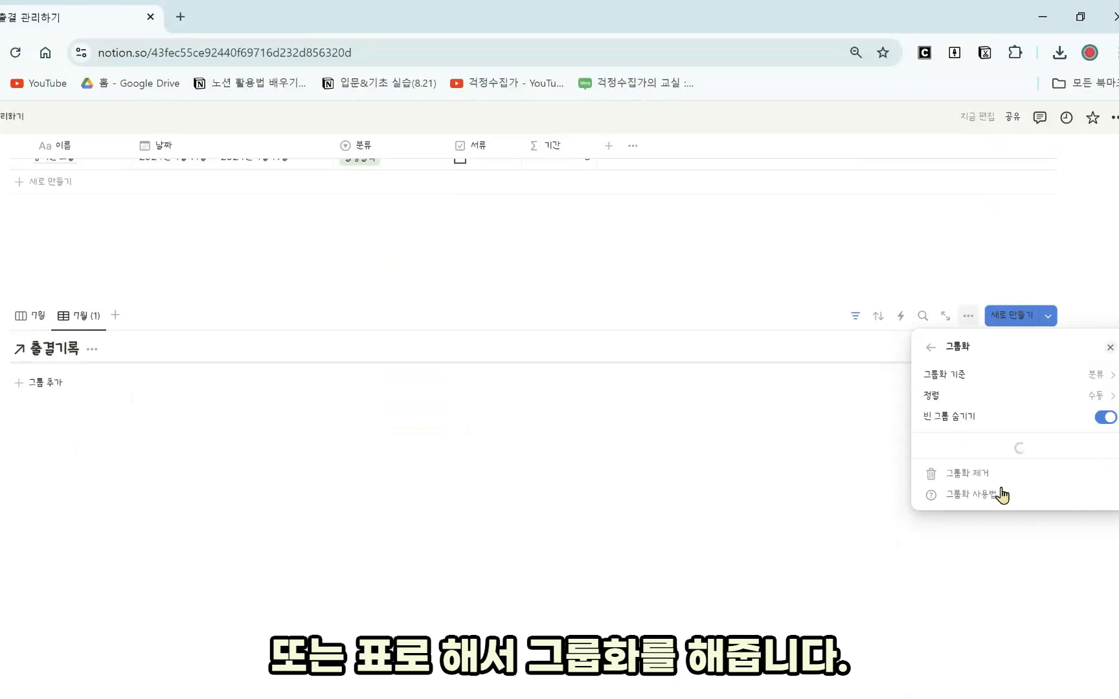
{"action": "left_click", "coordinate": [823, 619]}
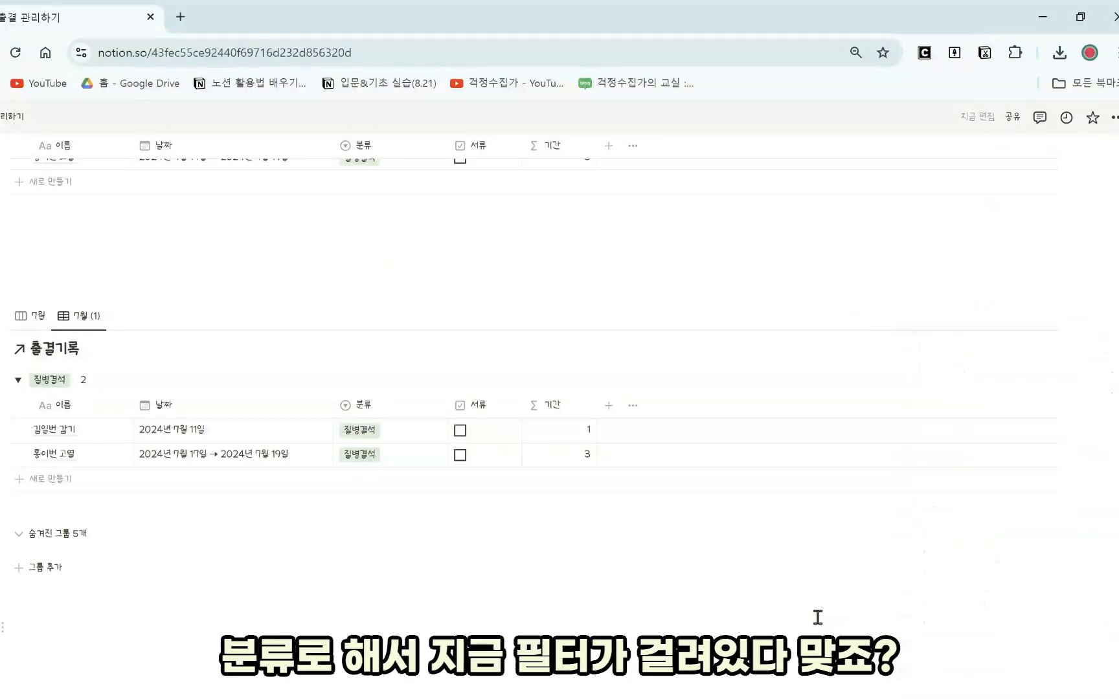
- Remove the July 날짜 filter from the grouped table view
{"action": "scroll", "coordinate": [534, 554], "scroll_direction": "up", "scroll_amount": 3}
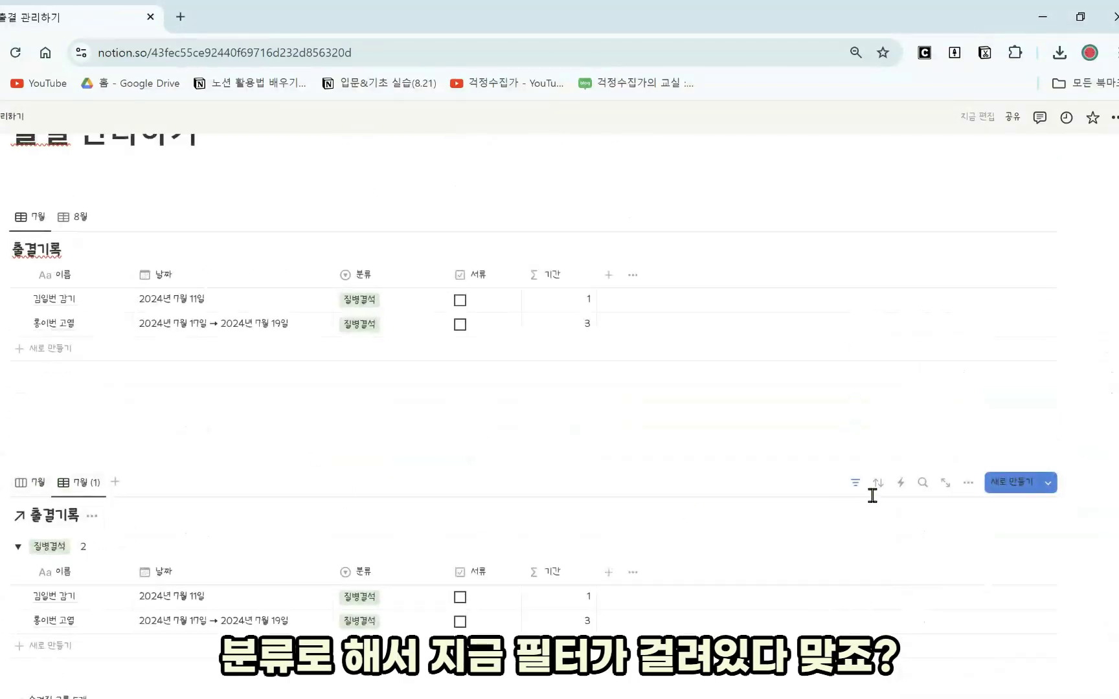
{"action": "left_click", "coordinate": [856, 483]}
{"action": "left_click", "coordinate": [123, 543]}
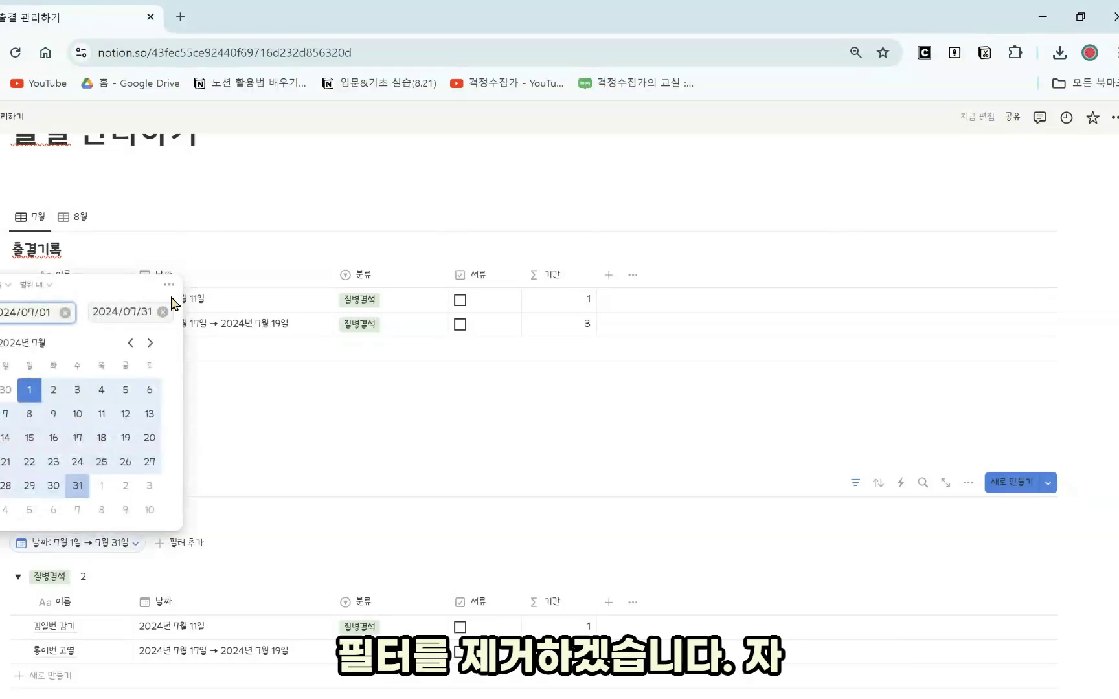
{"action": "left_click", "coordinate": [169, 285]}
{"action": "left_click", "coordinate": [210, 292]}
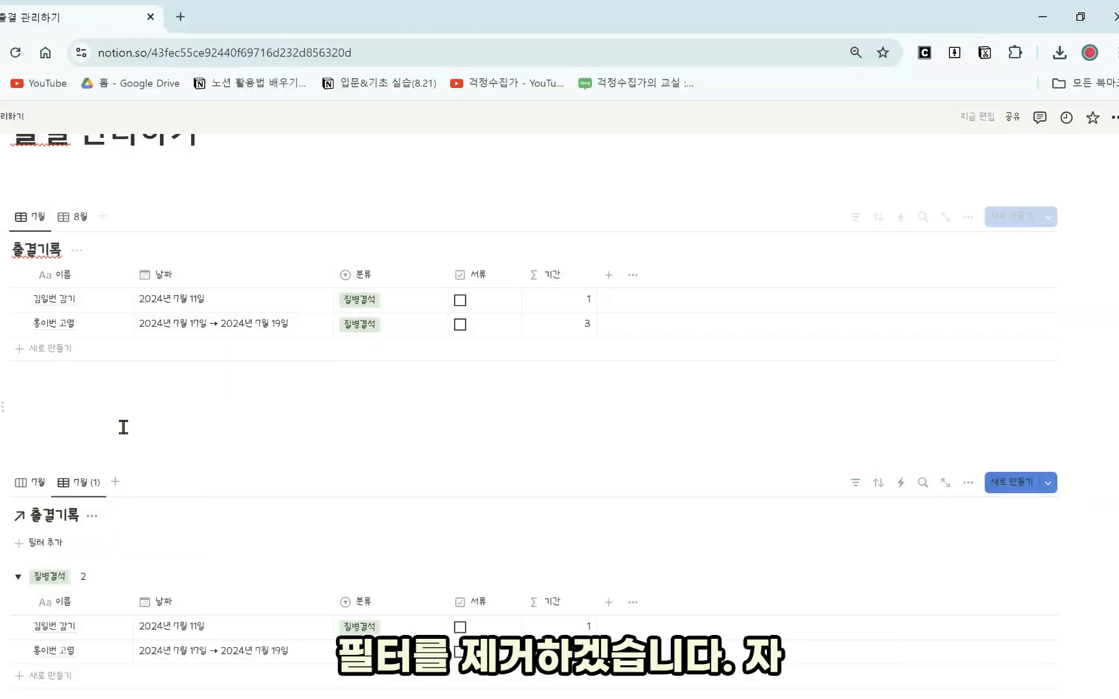
- Remove the July 날짜 filter from the linked 7월 board view
{"action": "left_click", "coordinate": [39, 484]}
{"action": "left_click", "coordinate": [857, 483]}
{"action": "left_click", "coordinate": [78, 543]}
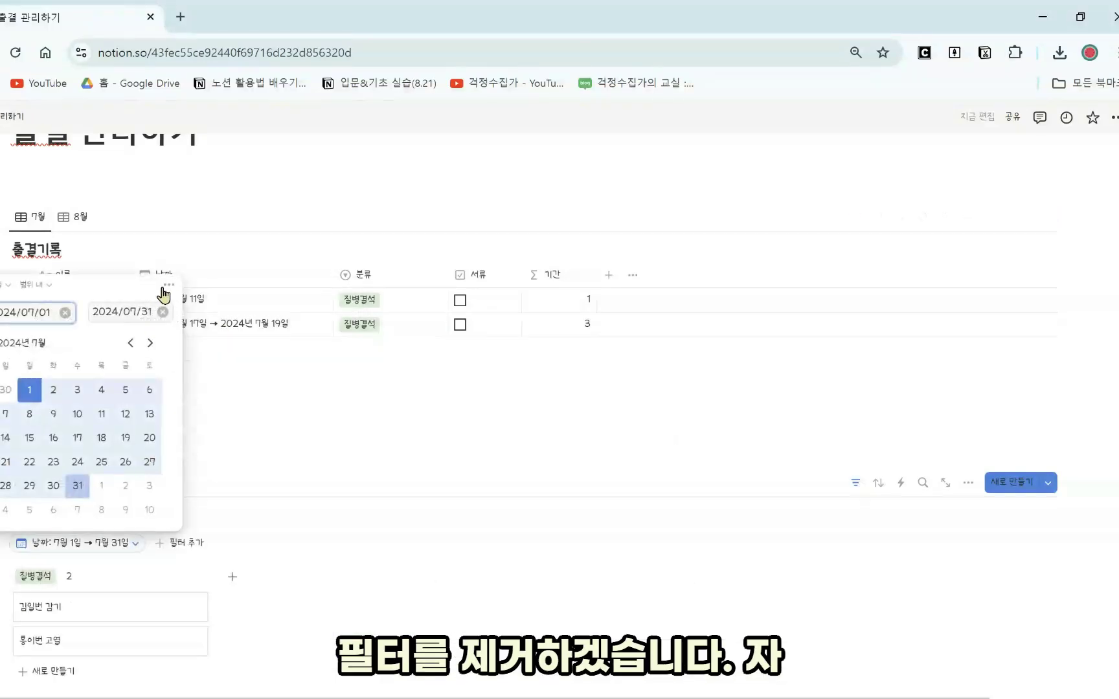
{"action": "left_click", "coordinate": [165, 288]}
{"action": "left_click", "coordinate": [231, 293]}
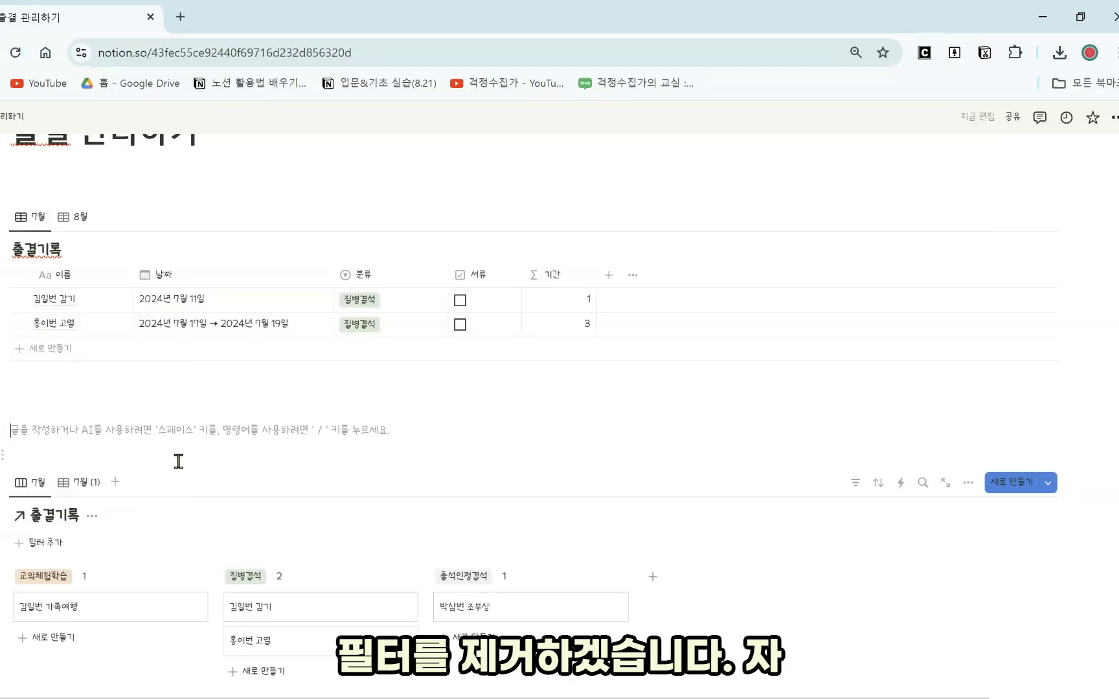
- Move the grouped table view ahead of the board view and rename it 그룹화
{"action": "left_click", "coordinate": [81, 485]}
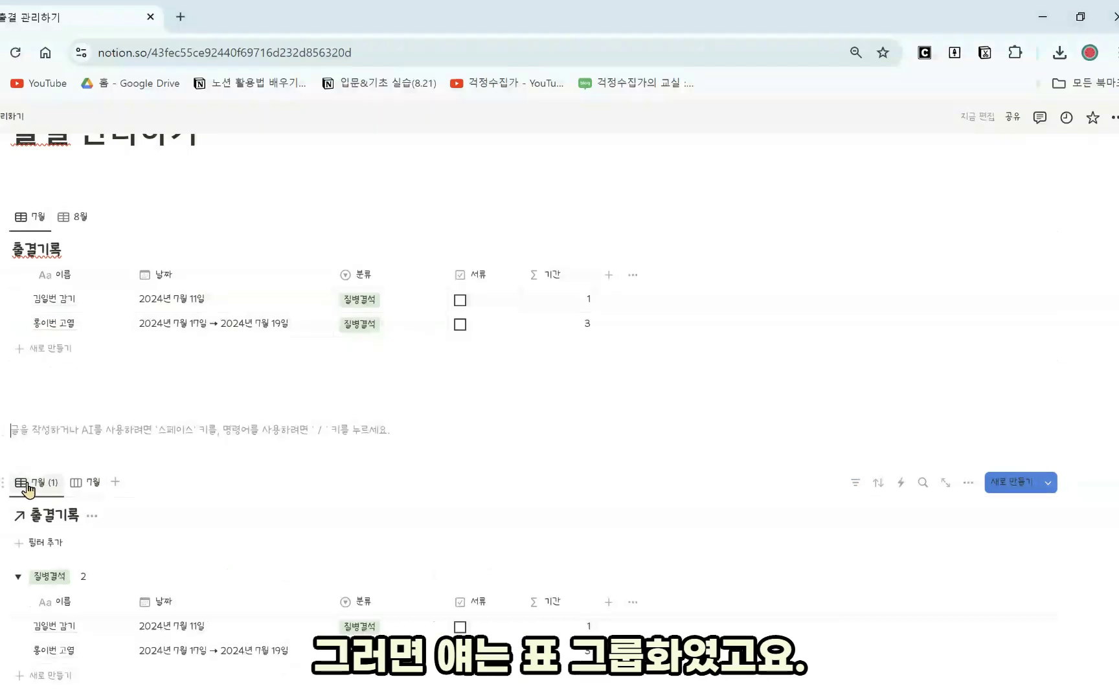
{"action": "left_click", "coordinate": [62, 489]}
{"action": "left_click", "coordinate": [71, 532]}
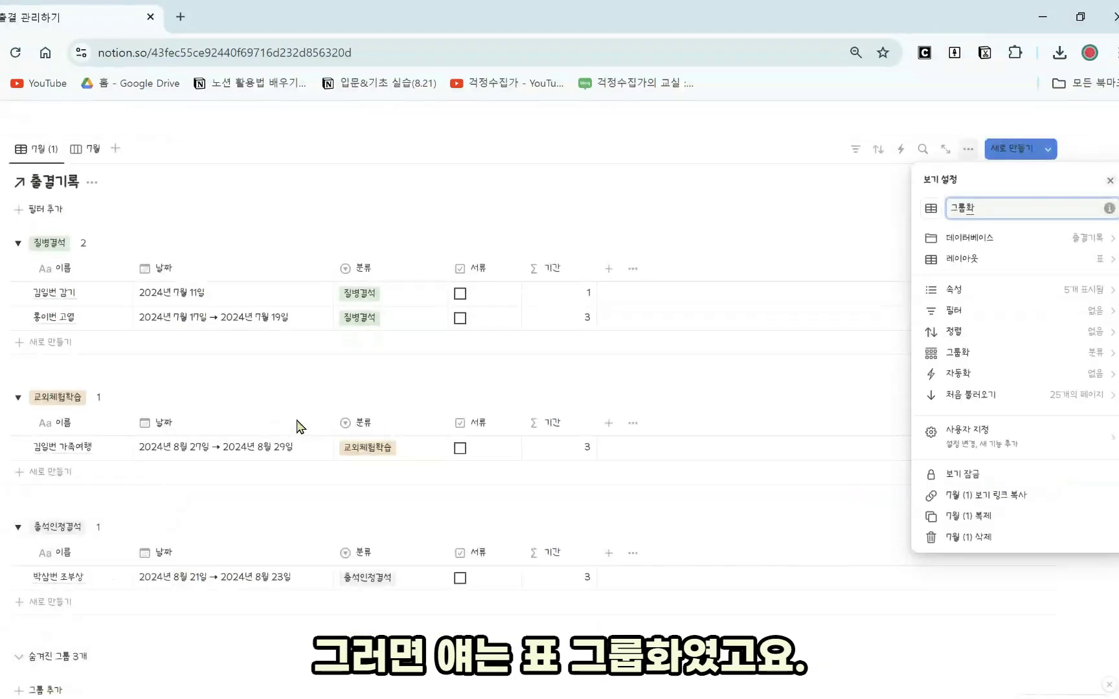
{"action": "key", "text": "Escape"}
- Rename the linked 7월 board view as 보드
{"action": "scroll", "coordinate": [219, 245], "scroll_direction": "up", "scroll_amount": 2}
{"action": "left_click", "coordinate": [83, 232]}
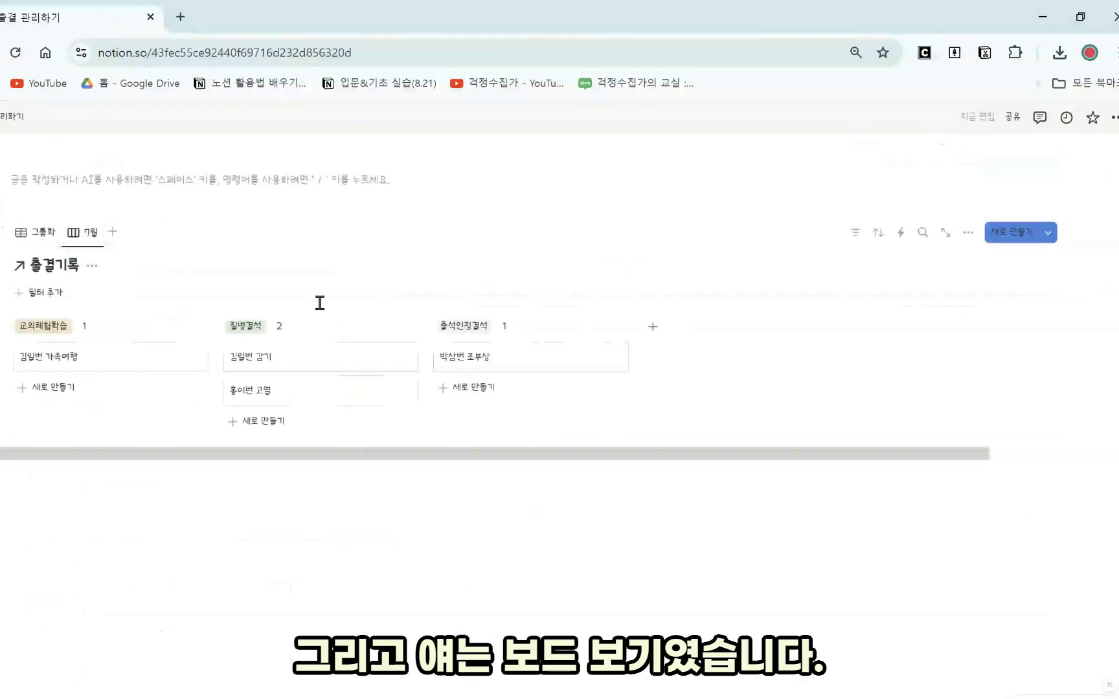
{"action": "left_click", "coordinate": [90, 231]}
{"action": "left_click", "coordinate": [143, 262]}
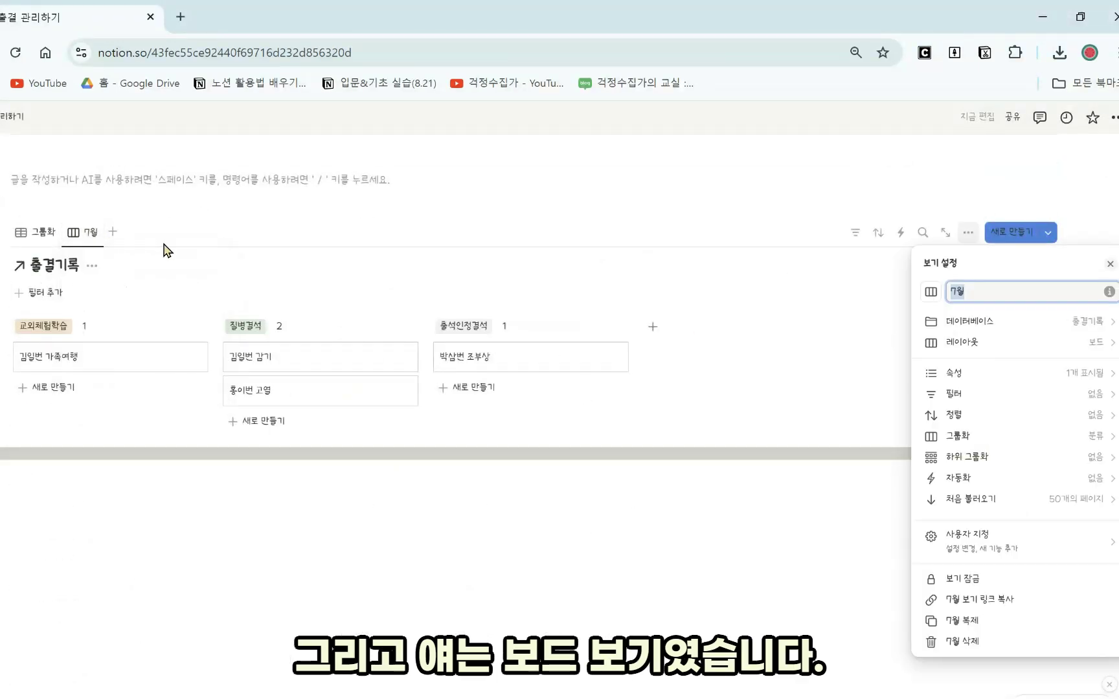
{"action": "type", "text": "보드"}
{"action": "key", "text": "Escape"}
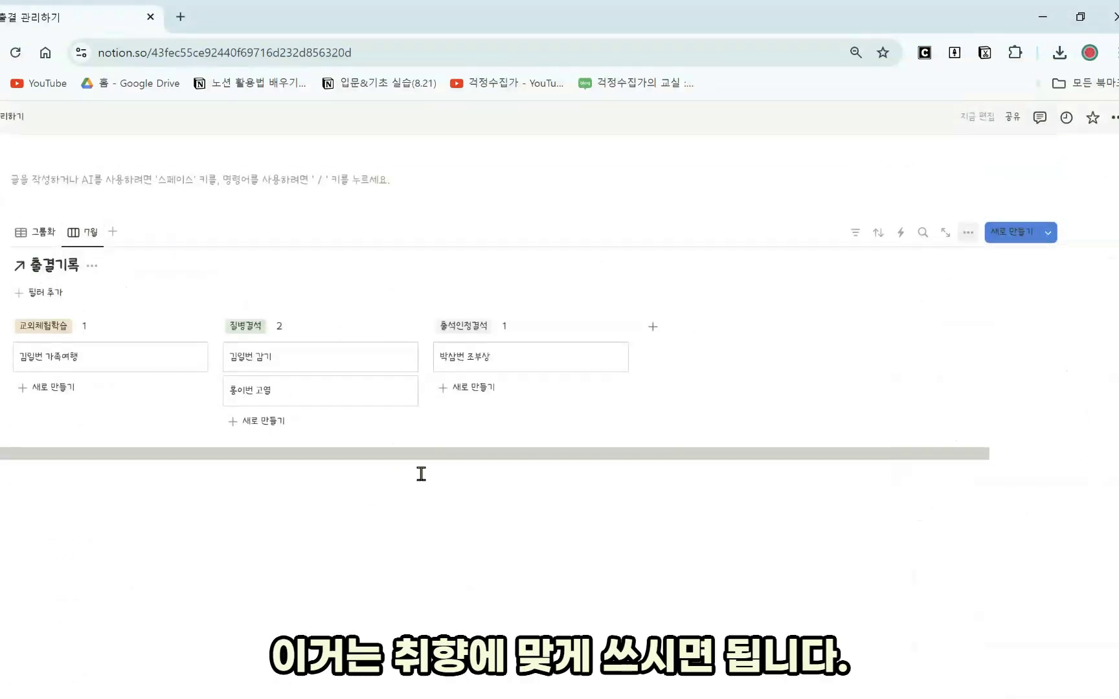
- Examine how the 그룹화 view sorts the absence records by type and compare it with the original 7월 table
{"action": "scroll", "coordinate": [389, 479], "scroll_direction": "up", "scroll_amount": 2}
{"action": "left_click", "coordinate": [43, 316]}
{"action": "scroll", "coordinate": [270, 532], "scroll_direction": "down", "scroll_amount": 1}
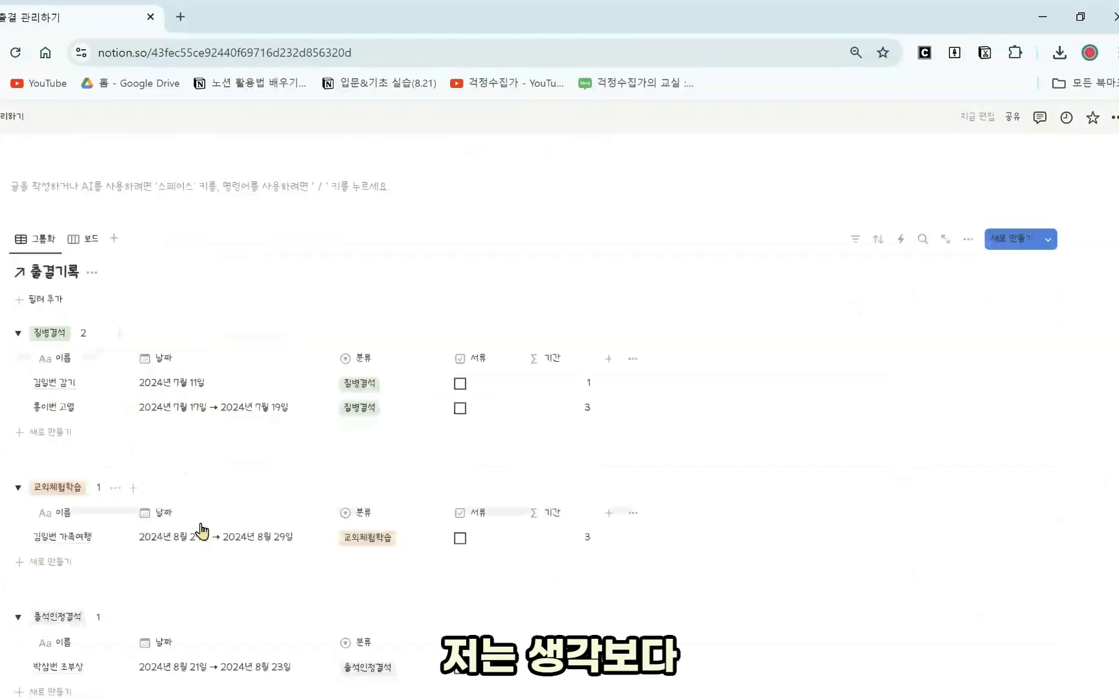
{"action": "scroll", "coordinate": [518, 467], "scroll_direction": "down", "scroll_amount": 1}
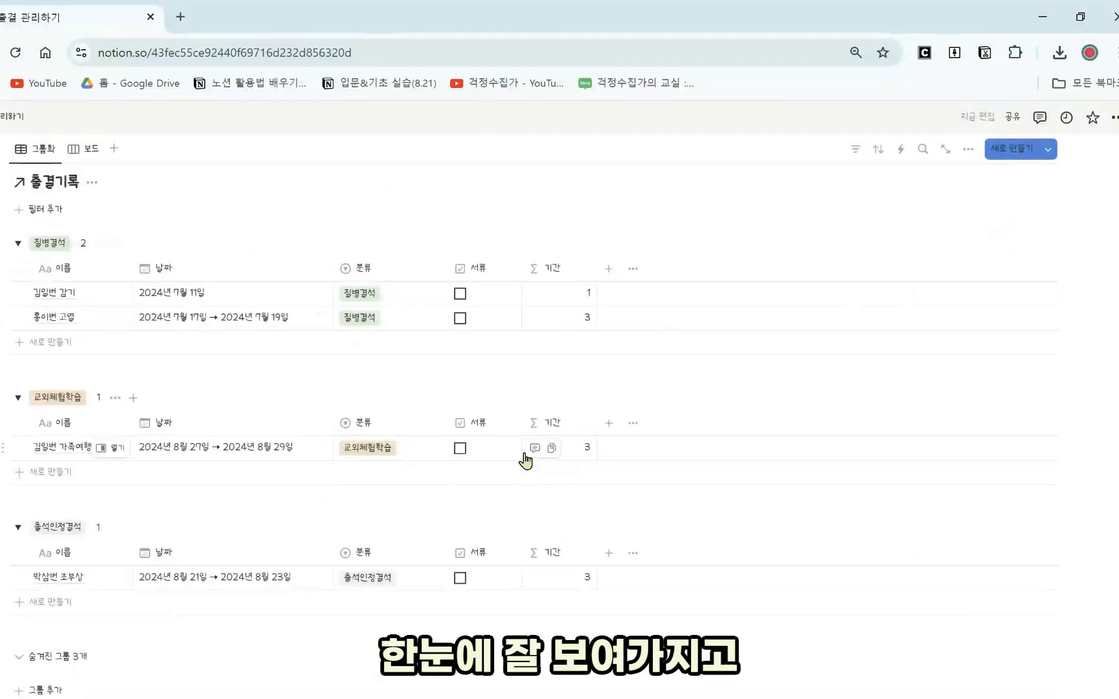
{"action": "scroll", "coordinate": [462, 499], "scroll_direction": "up", "scroll_amount": 1}
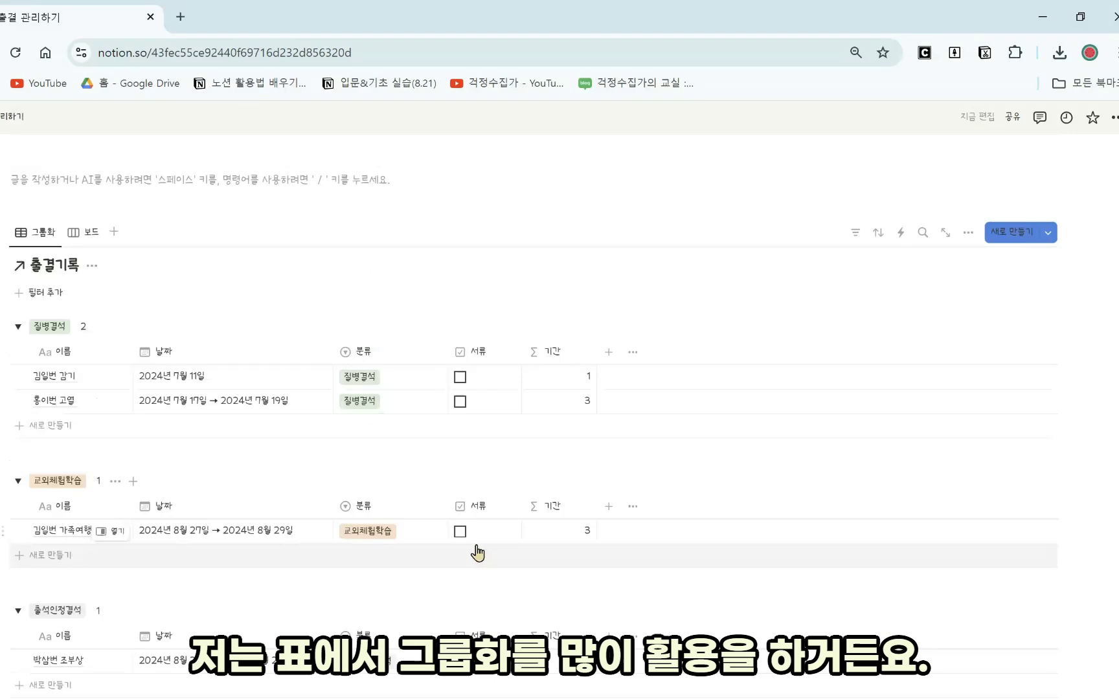
{"action": "scroll", "coordinate": [242, 520], "scroll_direction": "down", "scroll_amount": 2}
{"action": "scroll", "coordinate": [208, 347], "scroll_direction": "up", "scroll_amount": 1}
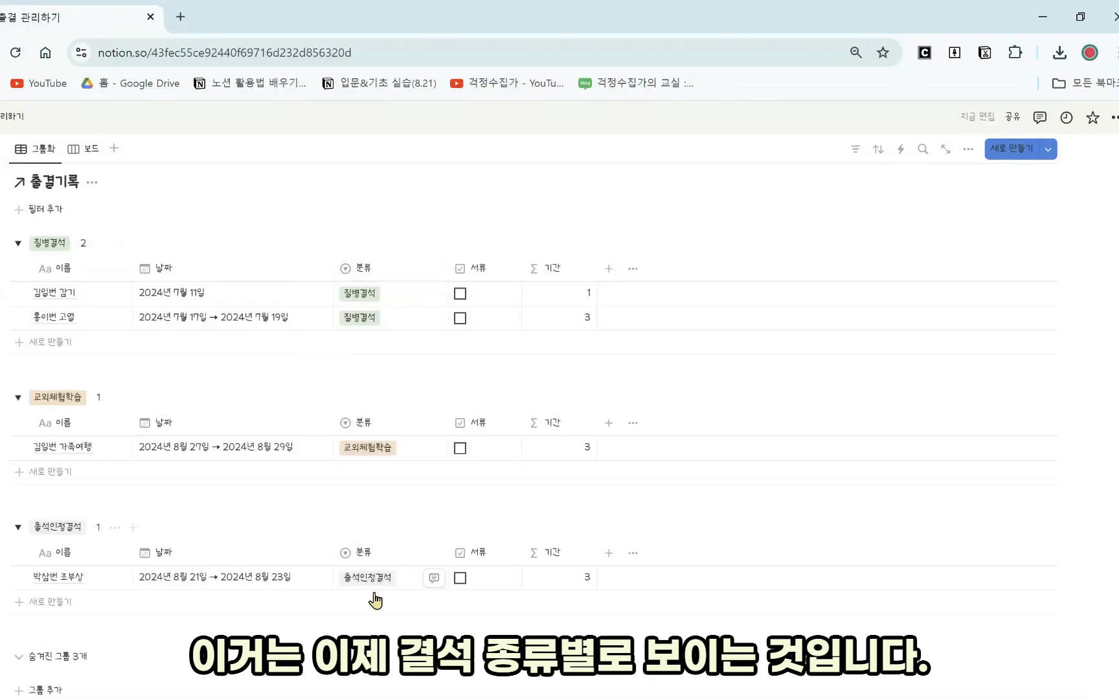
{"action": "scroll", "coordinate": [376, 601], "scroll_direction": "up", "scroll_amount": 4}
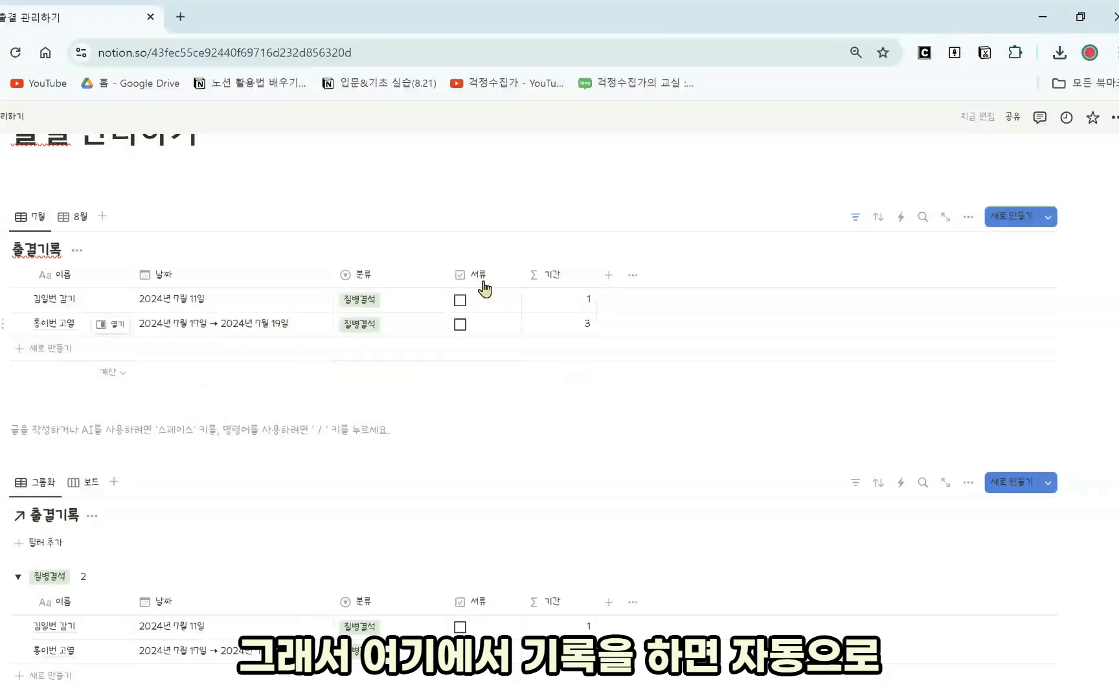
{"action": "scroll", "coordinate": [380, 420], "scroll_direction": "down", "scroll_amount": 2}
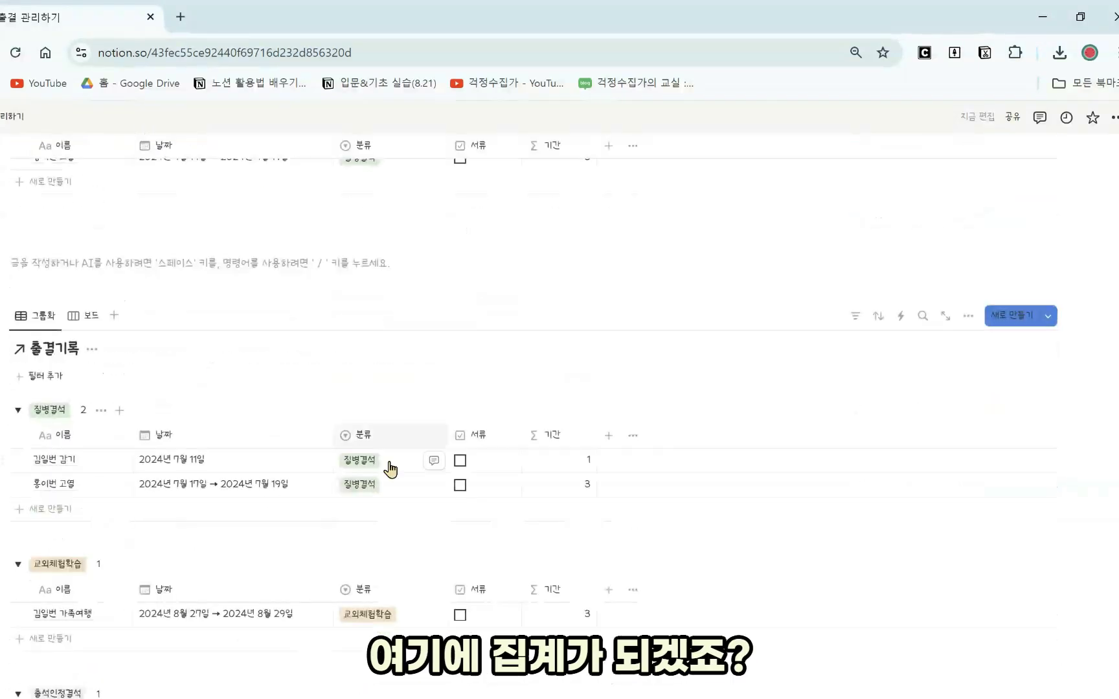
{"action": "scroll", "coordinate": [163, 460], "scroll_direction": "up", "scroll_amount": 2}
{"action": "scroll", "coordinate": [163, 460], "scroll_direction": "up", "scroll_amount": 1}
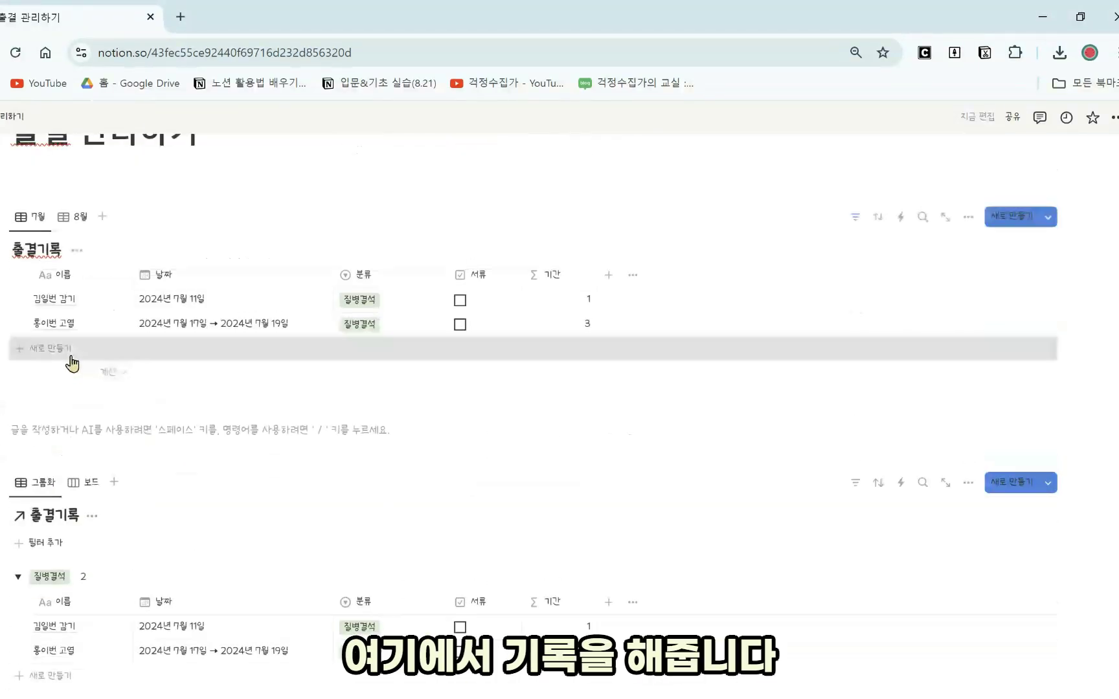
- Add a record with the student's name and 가족여행 to the 7월 table, with 날짜 from July 1 to July 5, 2024
{"action": "left_click", "coordinate": [65, 350]}
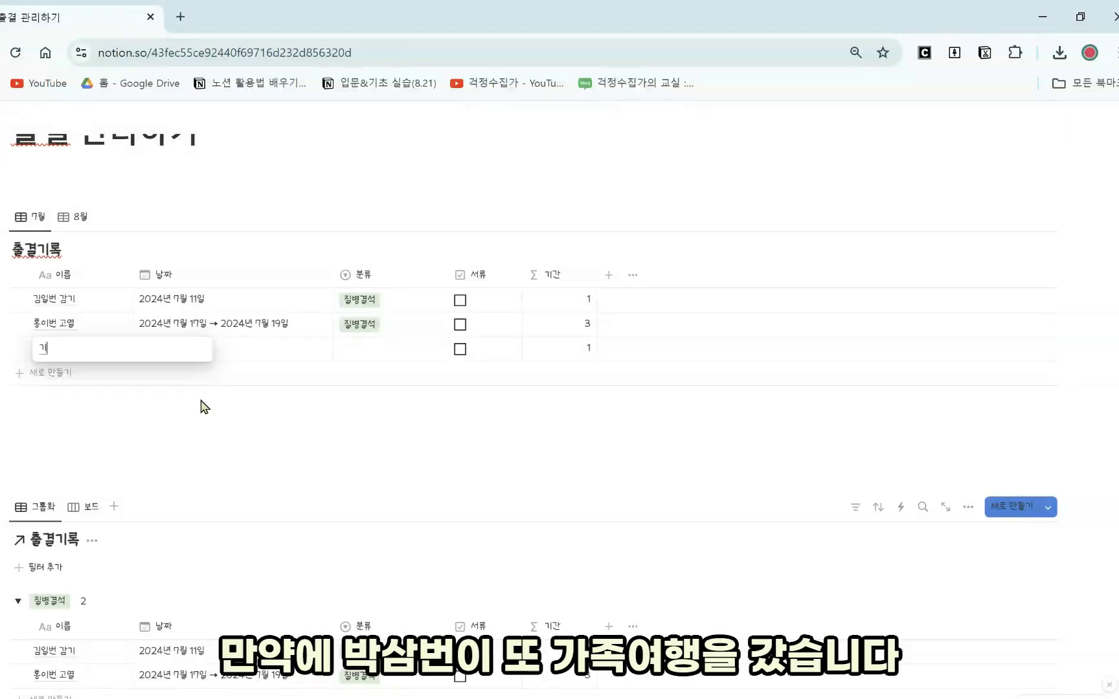
{"action": "type", "text": "박삼번 갔"}
{"action": "left_click", "coordinate": [205, 406]}
{"action": "left_click", "coordinate": [250, 349]}
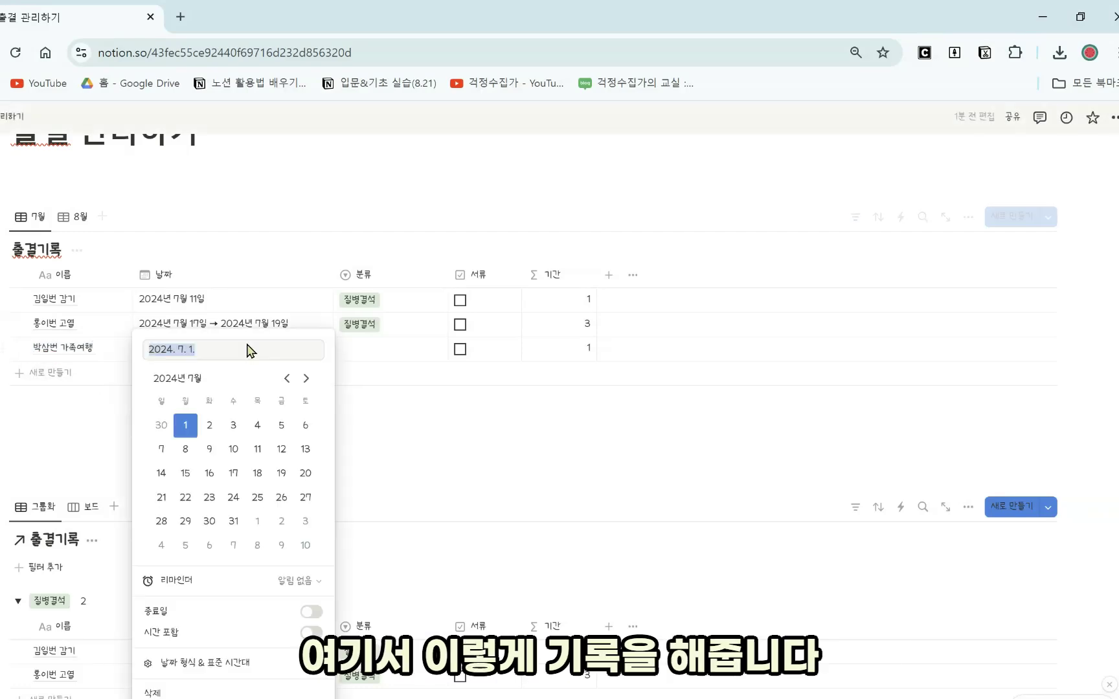
{"action": "left_click", "coordinate": [313, 614]}
{"action": "left_click", "coordinate": [281, 425]}
{"action": "left_click", "coordinate": [380, 353]}
- Set the new record's 분류 to 교외체험학습 and check its entry in the 그룹화 view
{"action": "left_click", "coordinate": [380, 350]}
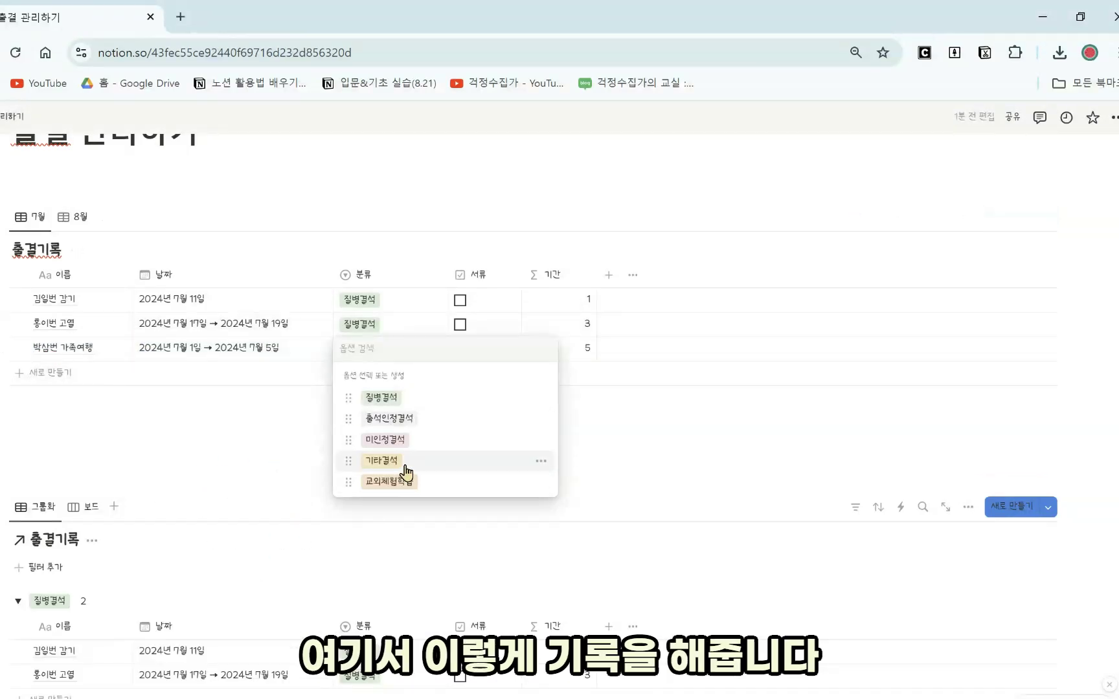
{"action": "left_click", "coordinate": [389, 482]}
{"action": "left_click", "coordinate": [670, 475]}
{"action": "scroll", "coordinate": [331, 603], "scroll_direction": "down", "scroll_amount": 4}
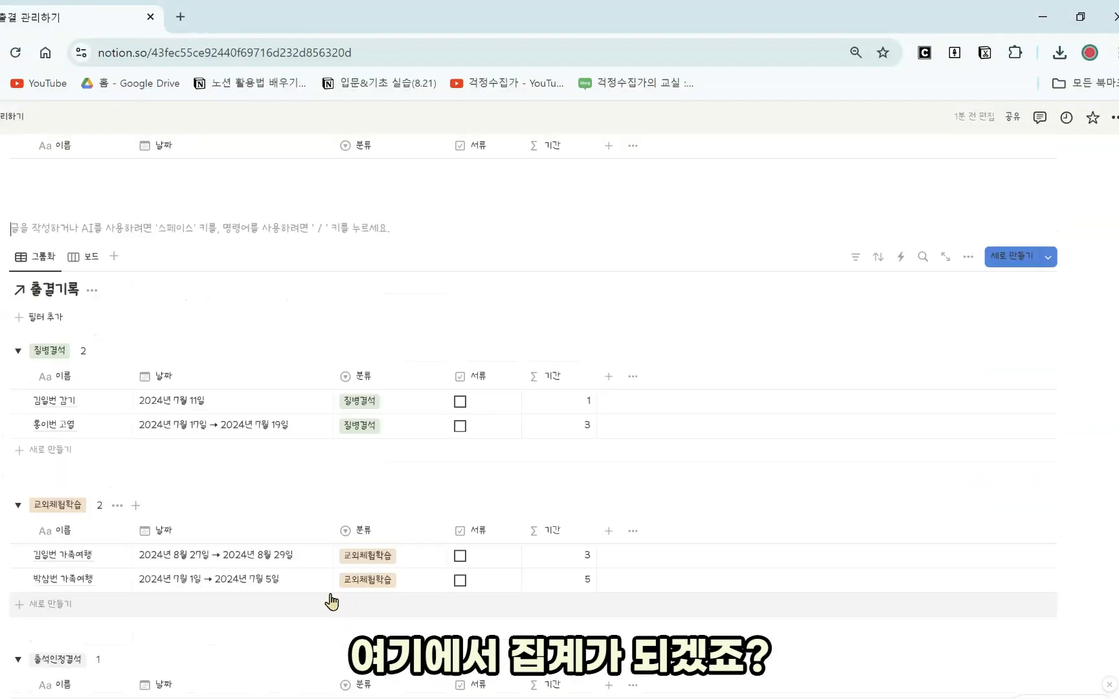
{"action": "scroll", "coordinate": [332, 602], "scroll_direction": "down", "scroll_amount": 3}
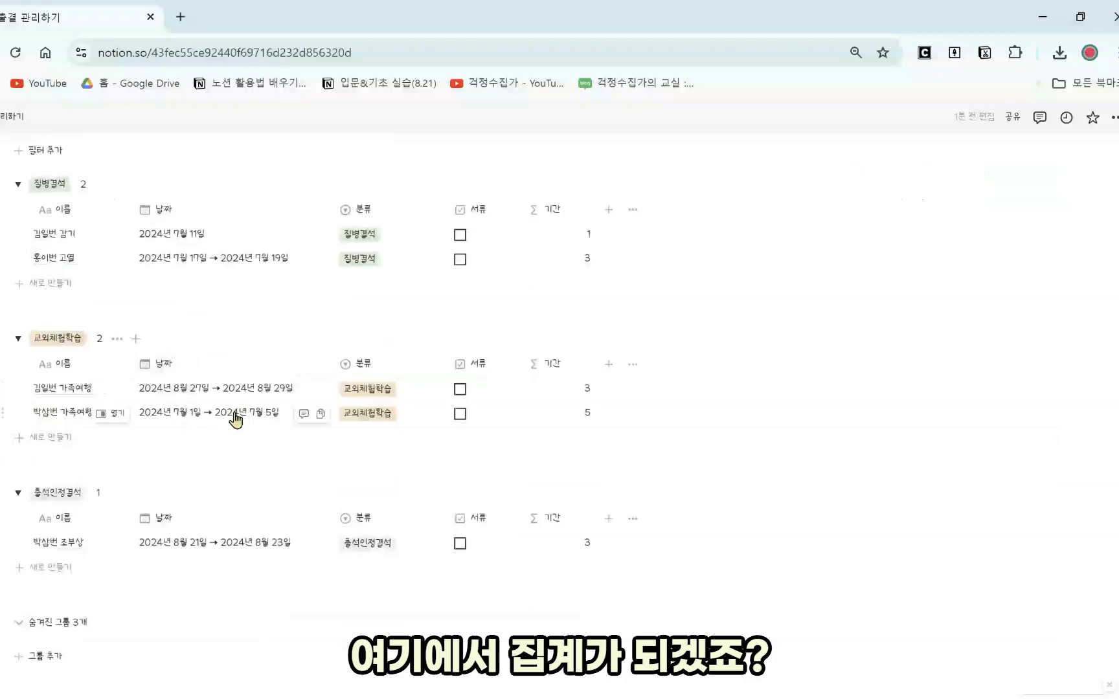
{"action": "scroll", "coordinate": [236, 421], "scroll_direction": "up", "scroll_amount": 7}
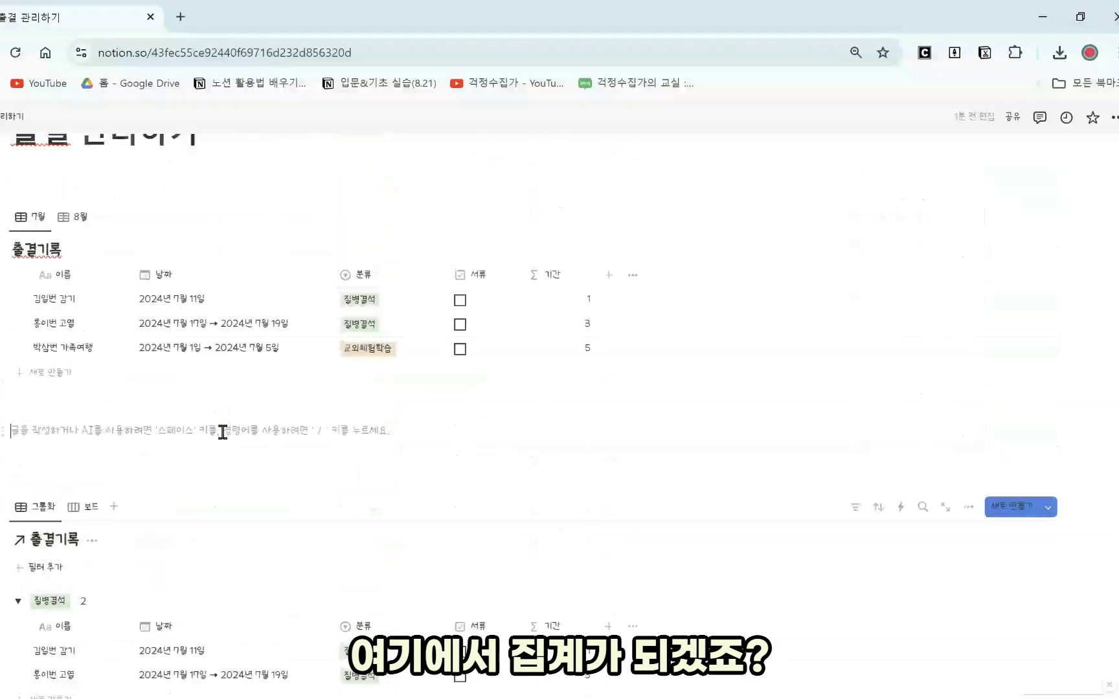
{"action": "scroll", "coordinate": [222, 433], "scroll_direction": "up", "scroll_amount": 1}
{"action": "scroll", "coordinate": [530, 536], "scroll_direction": "down", "scroll_amount": 5}
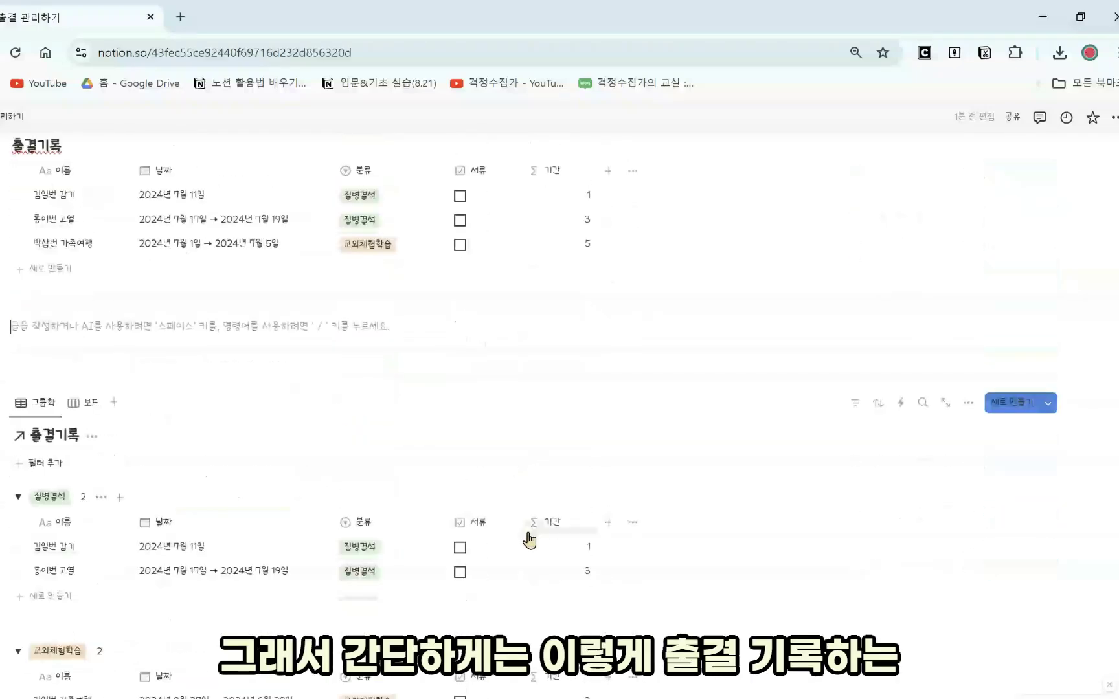
{"action": "scroll", "coordinate": [407, 555], "scroll_direction": "up", "scroll_amount": 5}
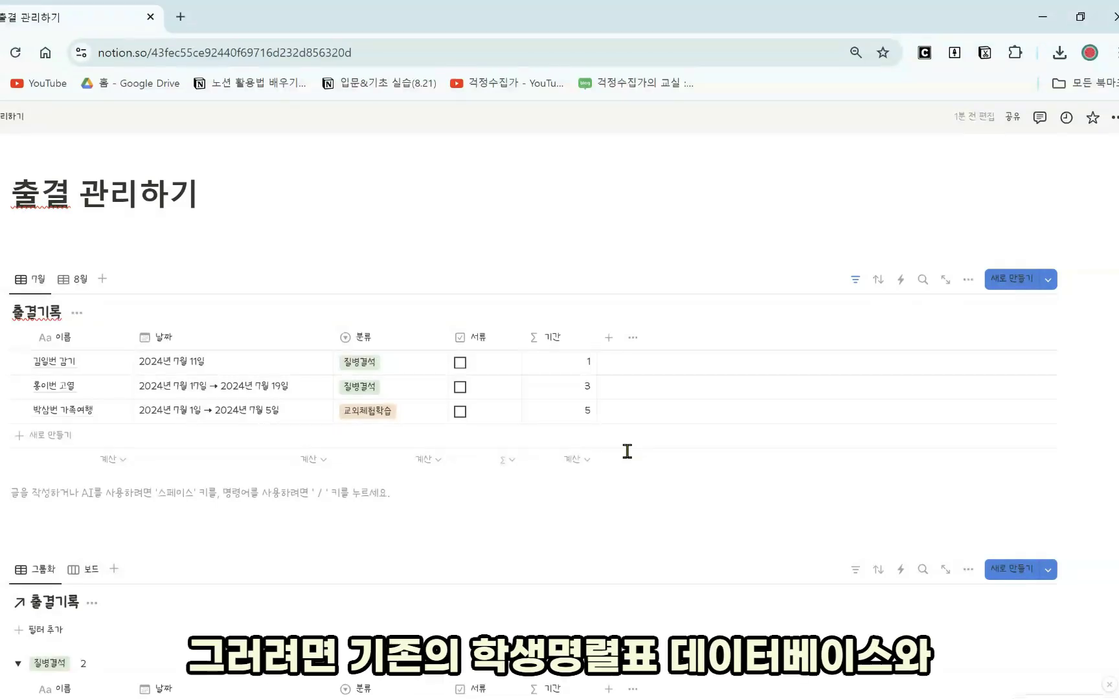
- Move the 학생명렬표(3) database up the page so it sits directly below the 출결기록 7월 table
{"action": "scroll", "coordinate": [627, 451], "scroll_direction": "down", "scroll_amount": 10}
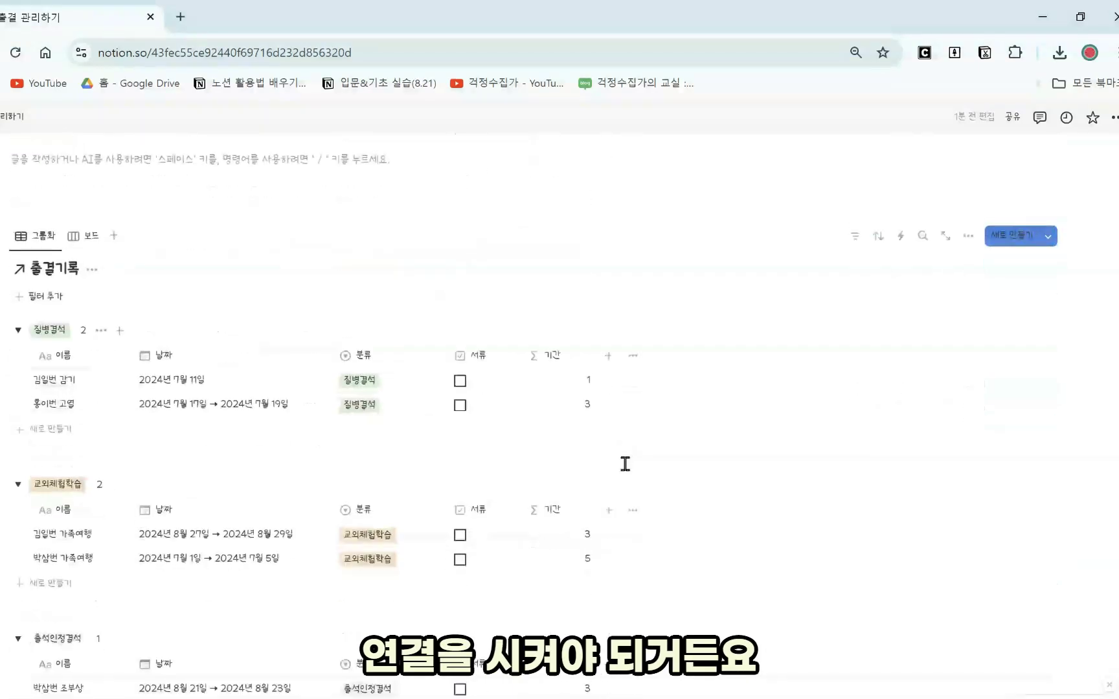
{"action": "scroll", "coordinate": [523, 532], "scroll_direction": "down", "scroll_amount": 10}
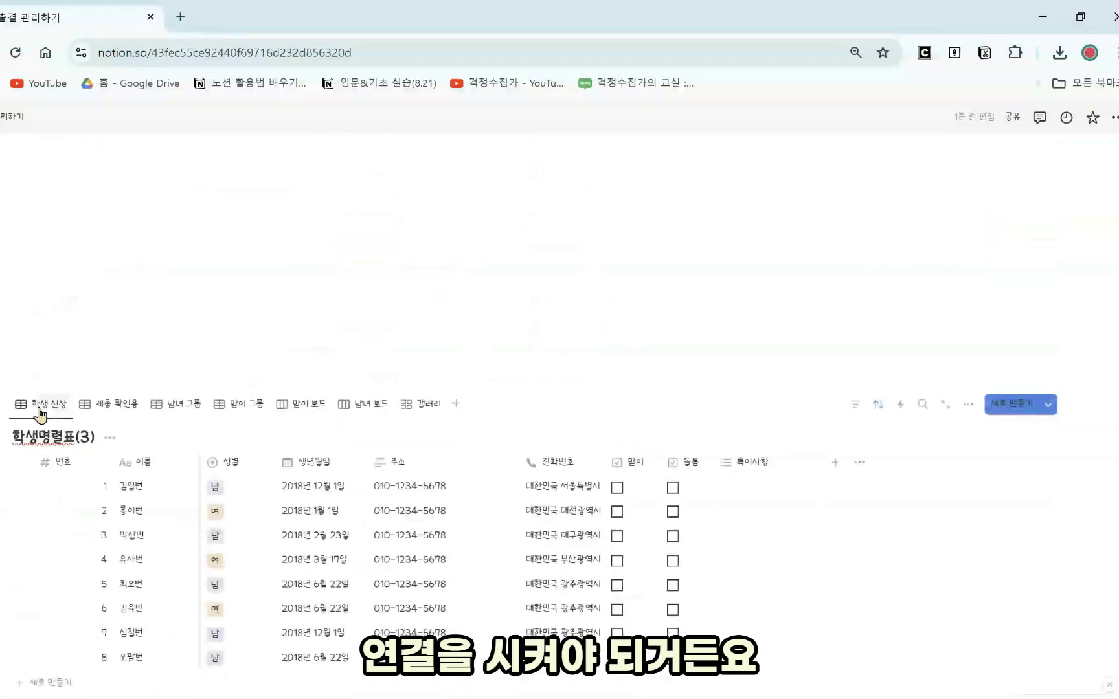
{"action": "scroll", "coordinate": [88, 320], "scroll_direction": "up", "scroll_amount": 10}
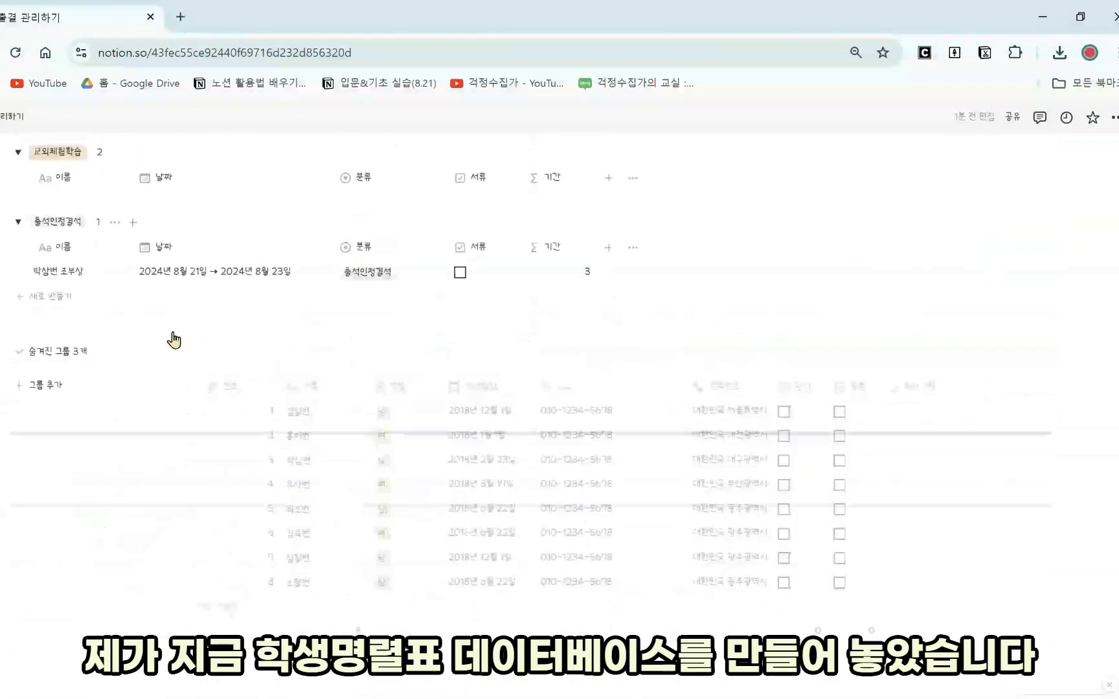
{"action": "left_click_drag", "start_coordinate": [182, 327], "coordinate": [62, 334]}
{"action": "scroll", "coordinate": [219, 317], "scroll_direction": "up", "scroll_amount": 3}
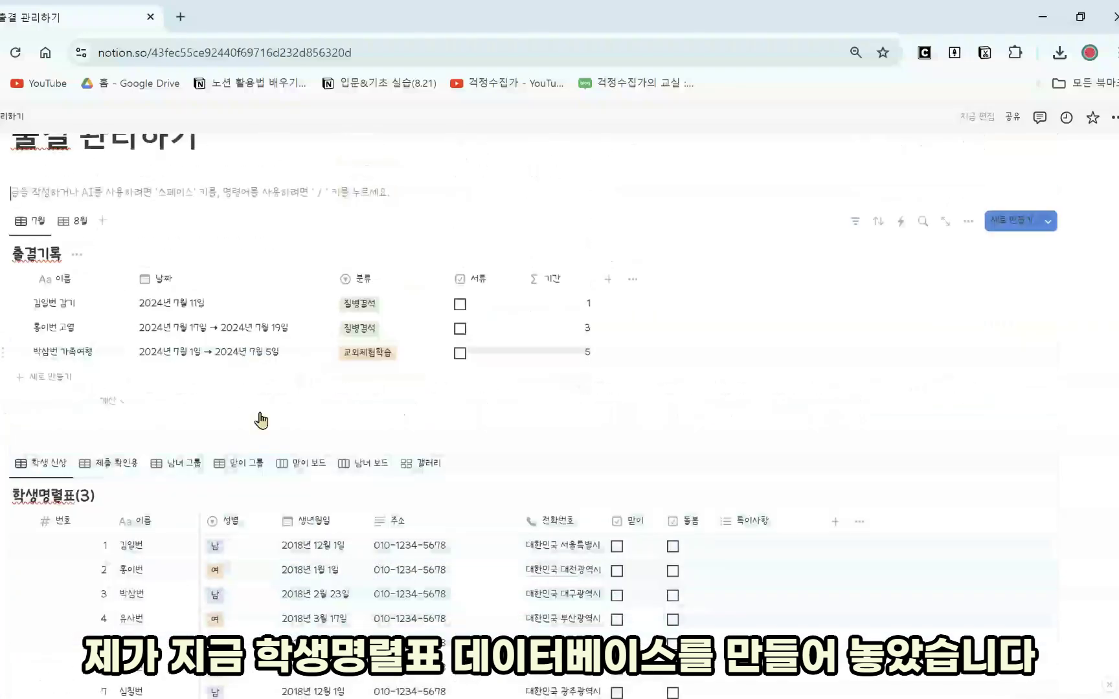
{"action": "scroll", "coordinate": [280, 474], "scroll_direction": "down", "scroll_amount": 1}
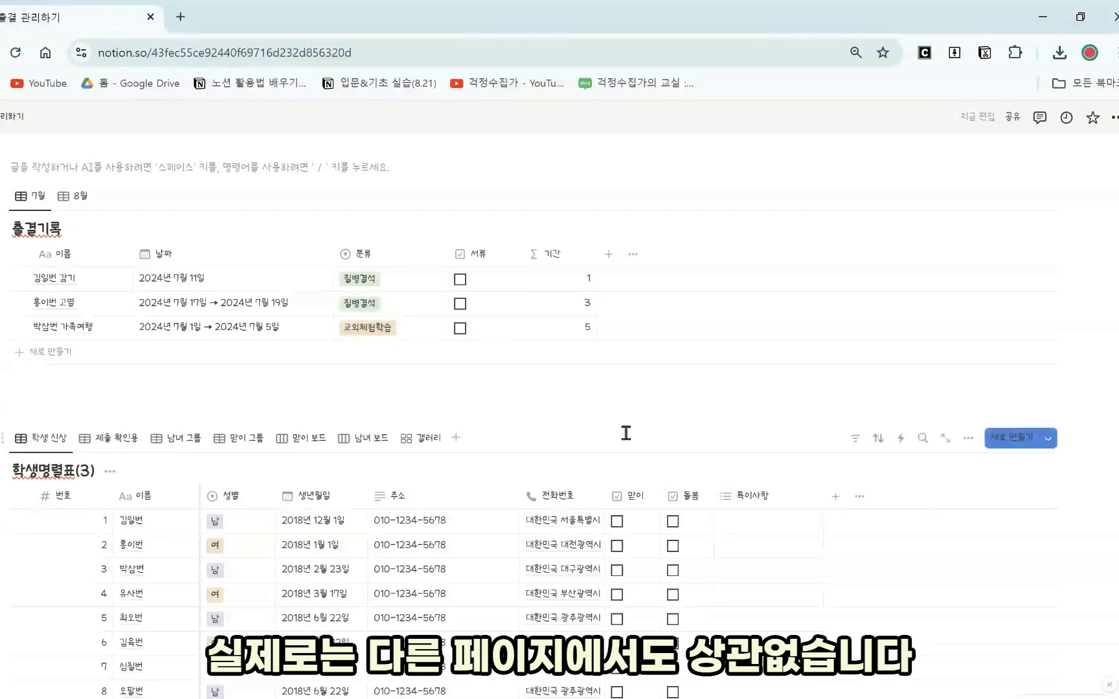
{"action": "scroll", "coordinate": [500, 374], "scroll_direction": "up", "scroll_amount": 2}
{"action": "scroll", "coordinate": [237, 264], "scroll_direction": "down", "scroll_amount": 2}
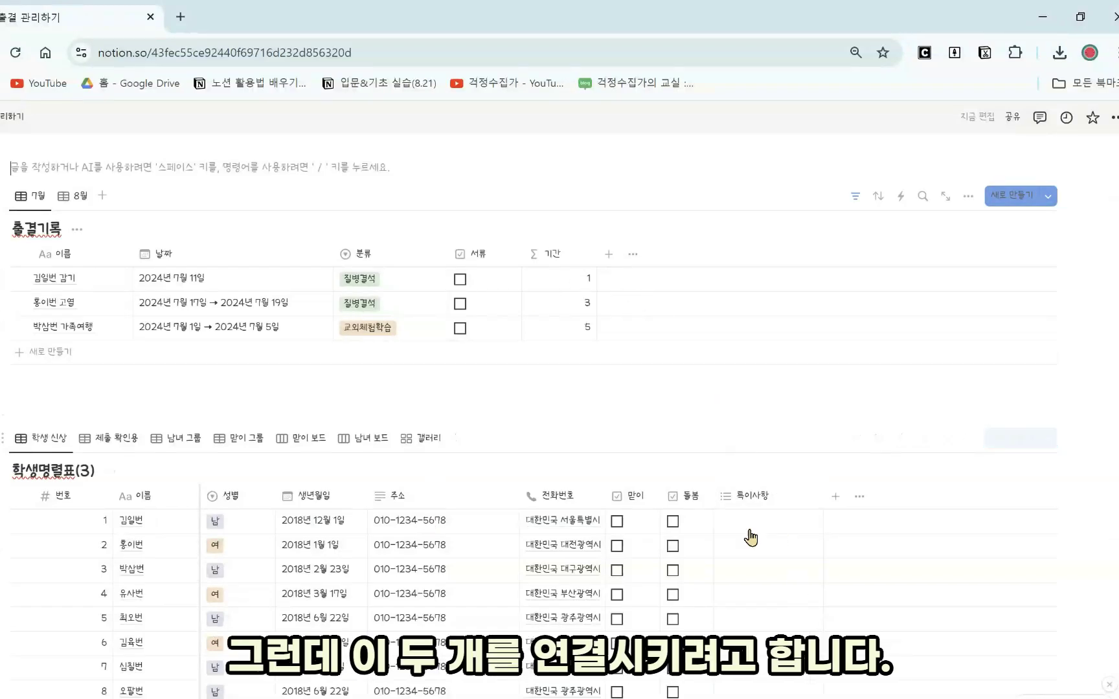
- Add a 관계형 property to 출결기록 that targets 학생명렬표(3), with the relation also shown on 학생명렬표(3)
{"action": "left_click", "coordinate": [609, 254]}
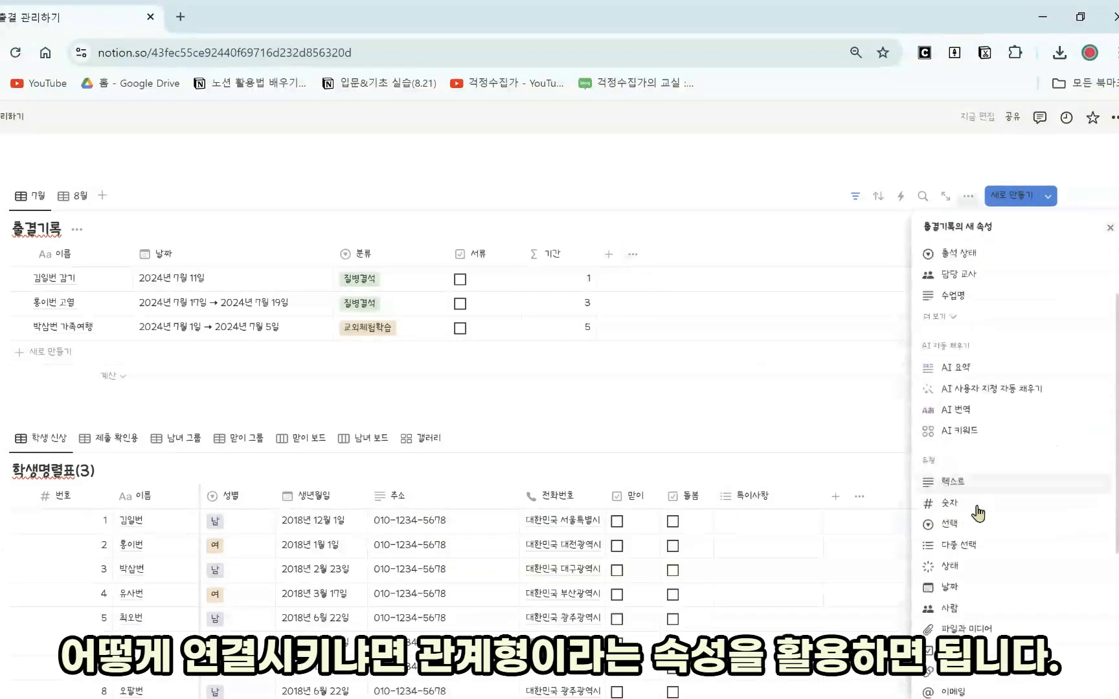
{"action": "scroll", "coordinate": [978, 514], "scroll_direction": "down", "scroll_amount": 3}
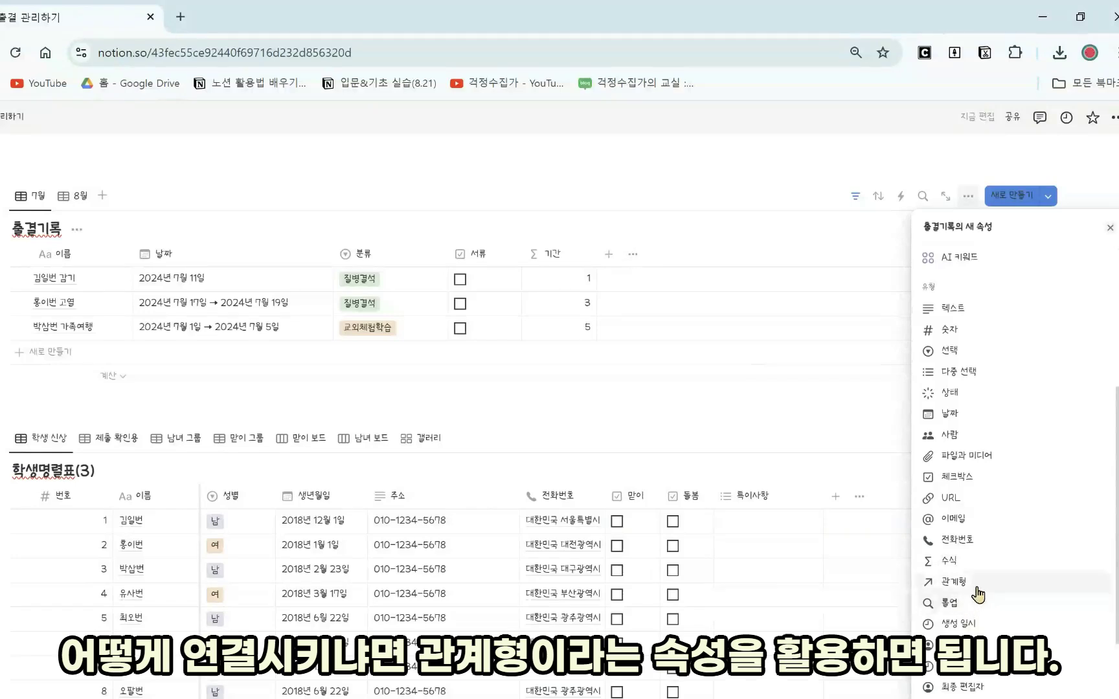
{"action": "left_click", "coordinate": [978, 594]}
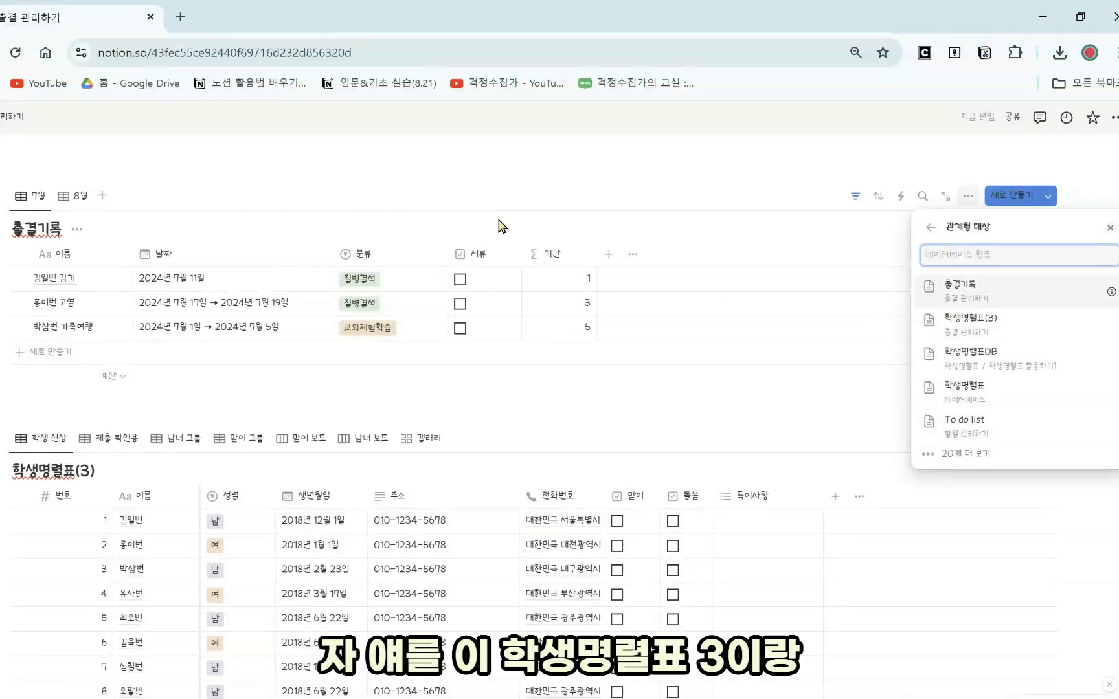
{"action": "left_click", "coordinate": [988, 335]}
{"action": "left_click", "coordinate": [1088, 333]}
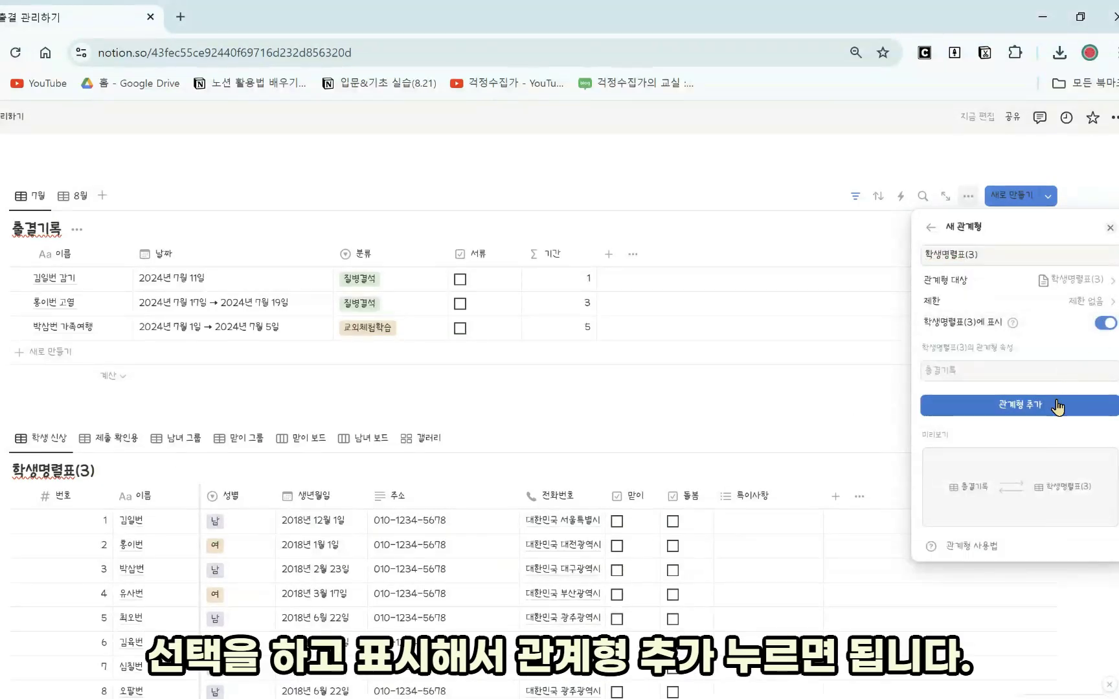
{"action": "left_click", "coordinate": [1057, 407]}
{"action": "left_click", "coordinate": [831, 414]}
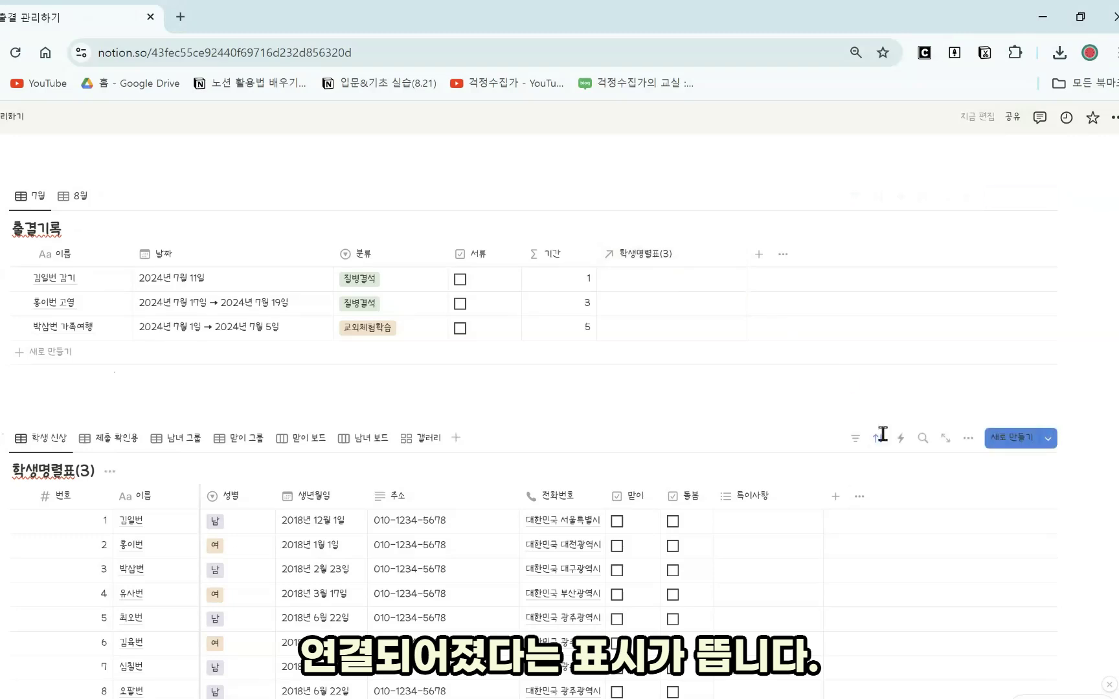
- Make the hidden 출결기록 relation property visible in the 학생명렬표(3) table
{"action": "left_click", "coordinate": [859, 496]}
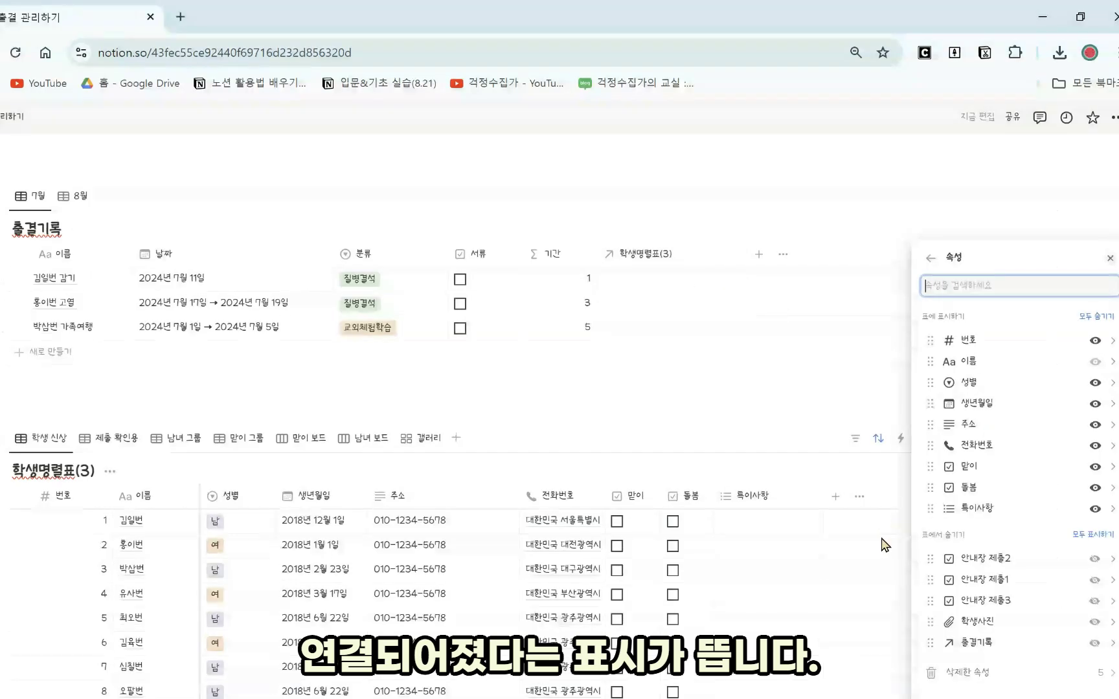
{"action": "left_click", "coordinate": [1095, 645]}
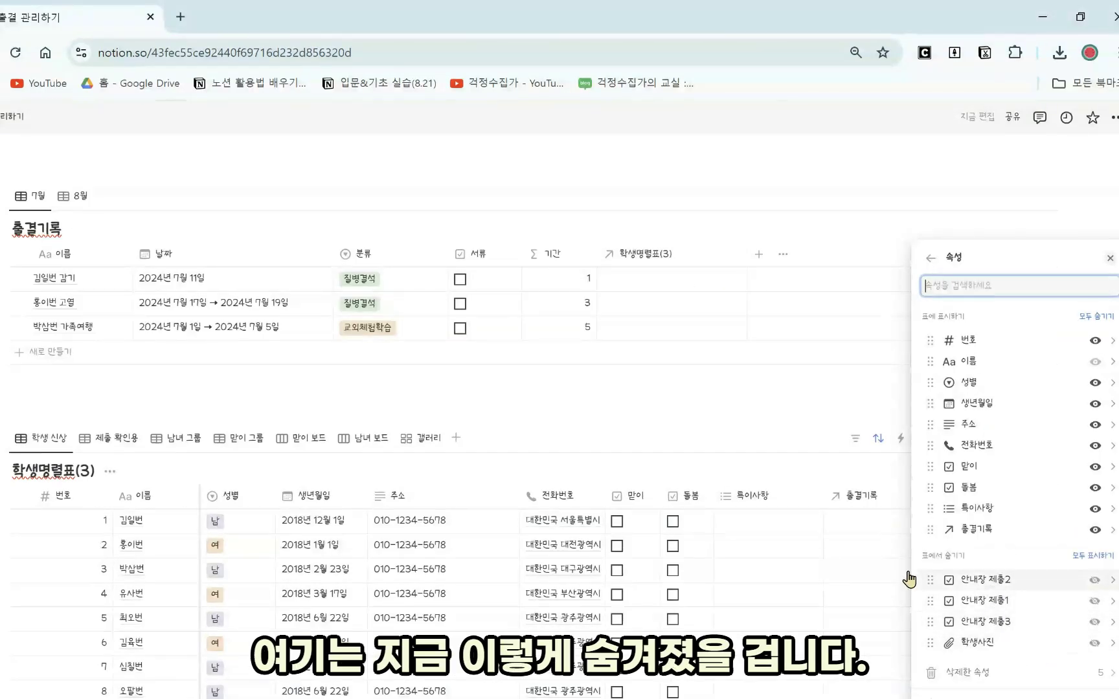
{"action": "left_click", "coordinate": [897, 576]}
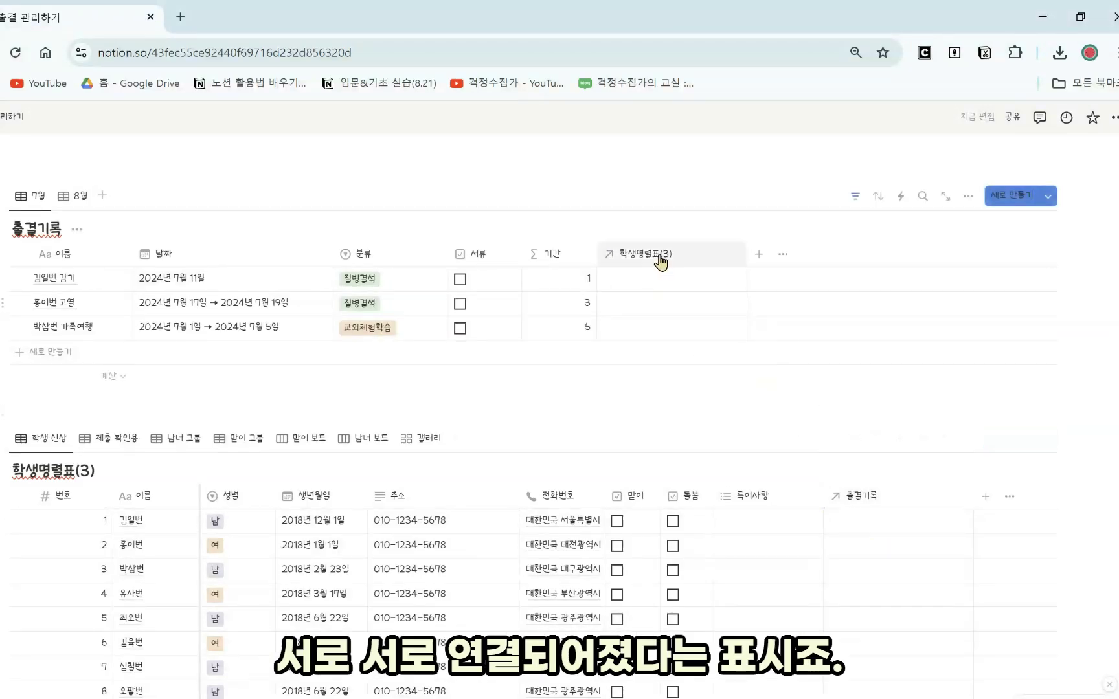
- Place the 학생명렬표(3) column between 이름 and 날짜 in the 출결기록 table, and rename the 이름 property as 비고
{"action": "left_click_drag", "start_coordinate": [667, 259], "coordinate": [622, 256]}
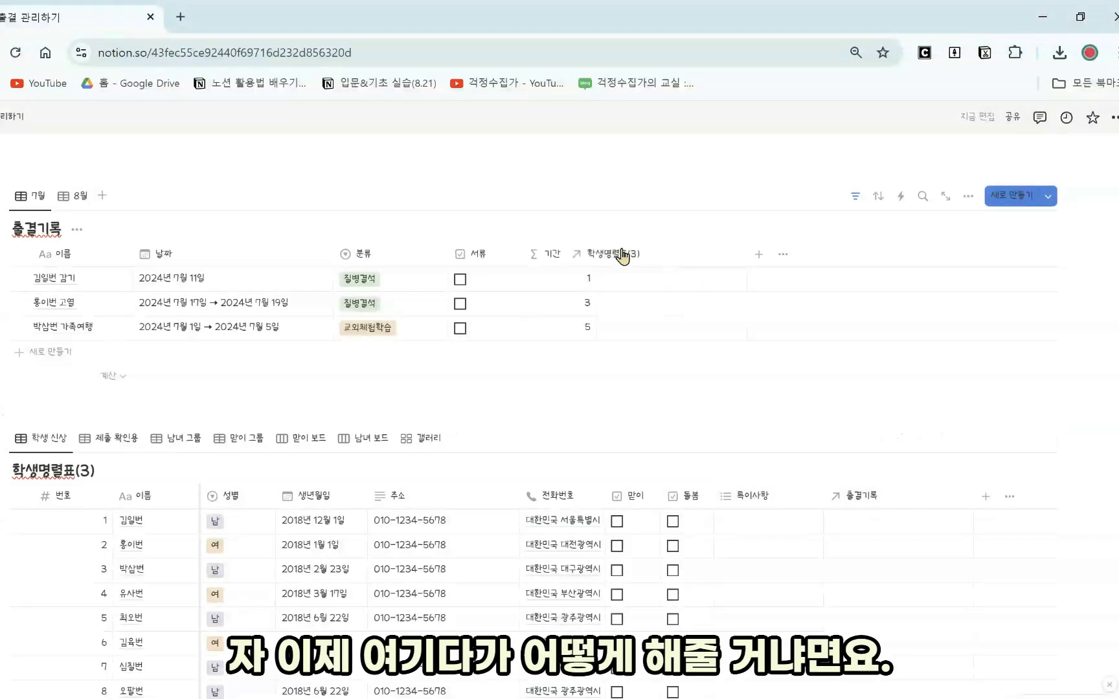
{"action": "left_click_drag", "start_coordinate": [335, 231], "coordinate": [200, 254]}
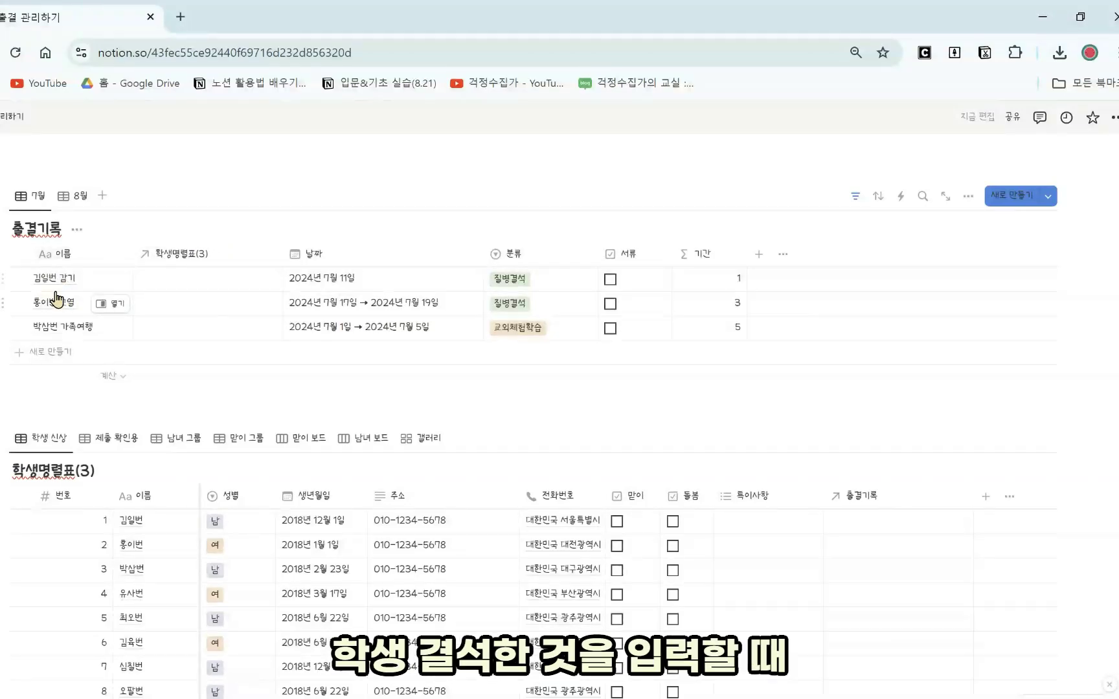
{"action": "left_click", "coordinate": [64, 255]}
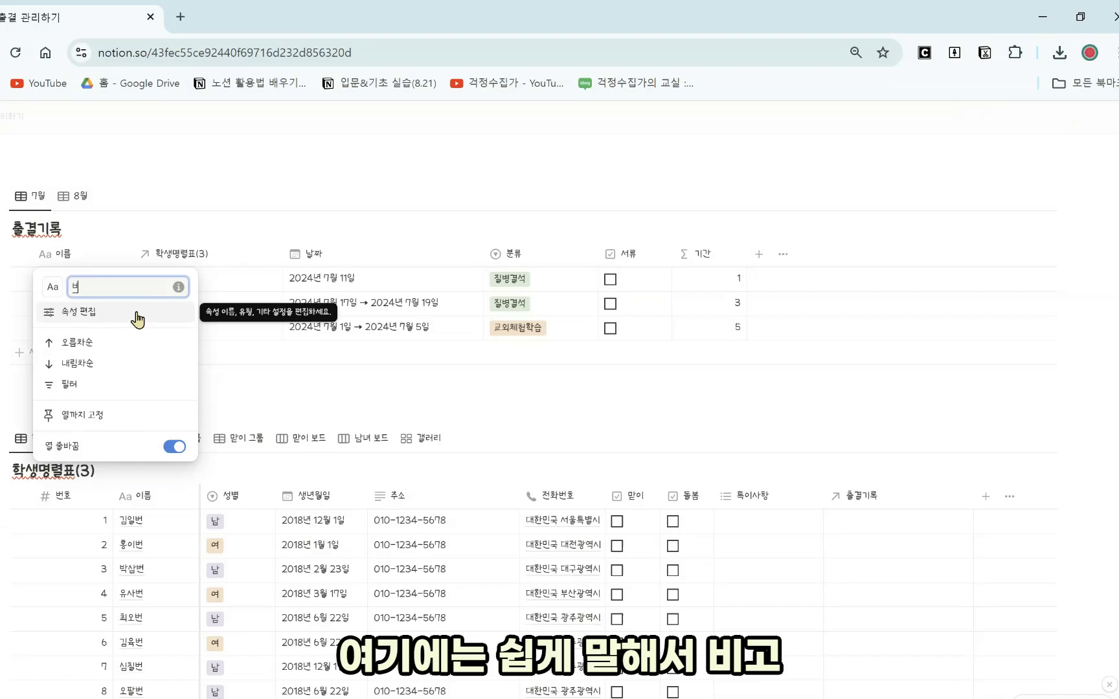
{"action": "type", "text": "비고"}
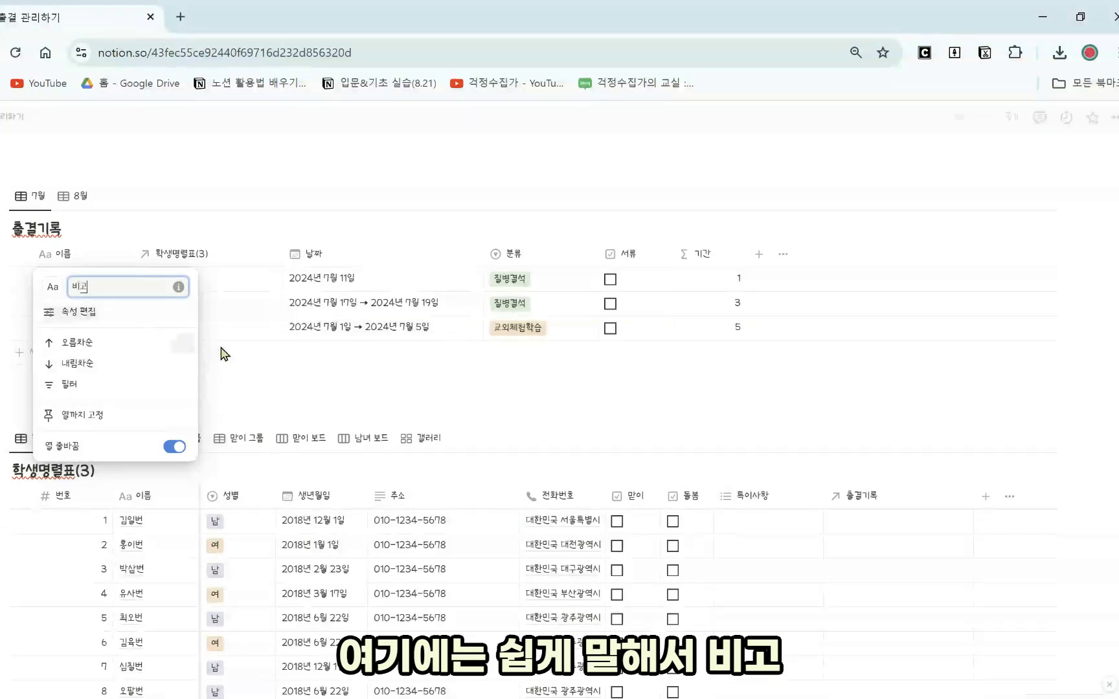
{"action": "left_click", "coordinate": [250, 327]}
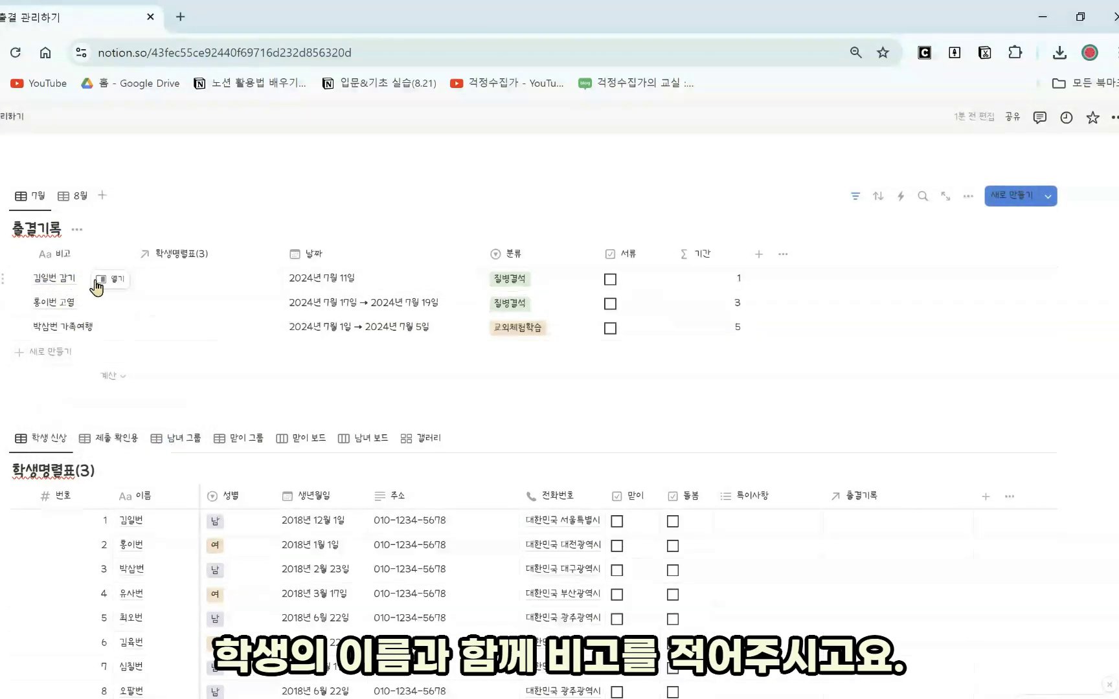
- Link the July 11 감기 record to the matching student's page in its 학생명렬표(3) property
{"action": "left_click", "coordinate": [207, 279]}
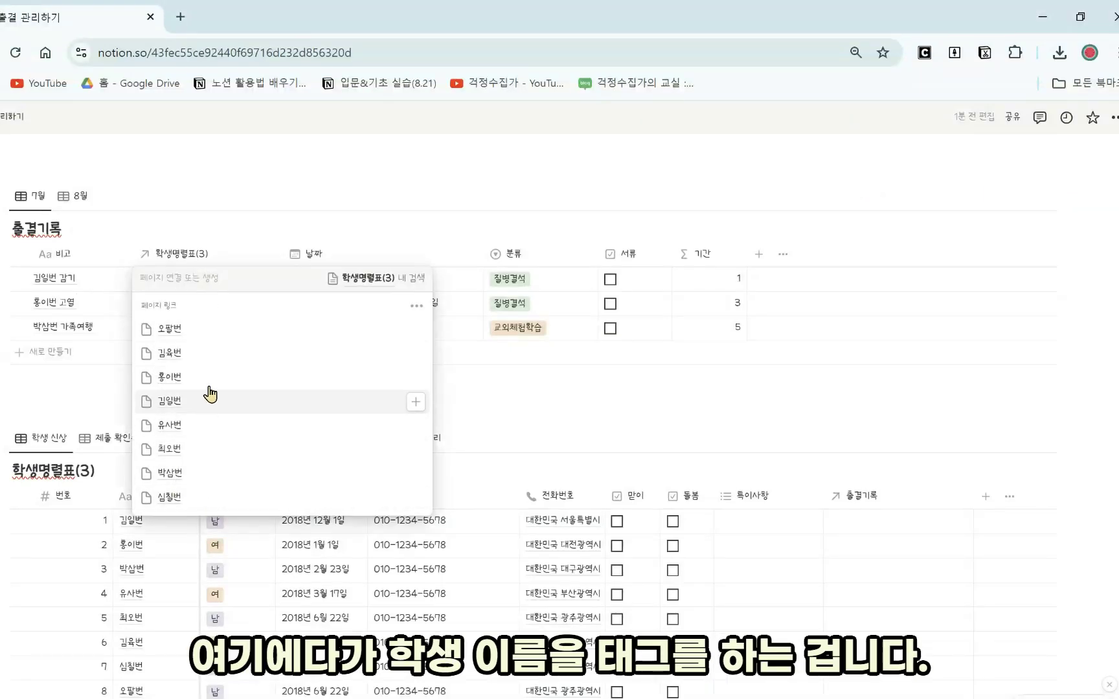
{"action": "left_click", "coordinate": [204, 407]}
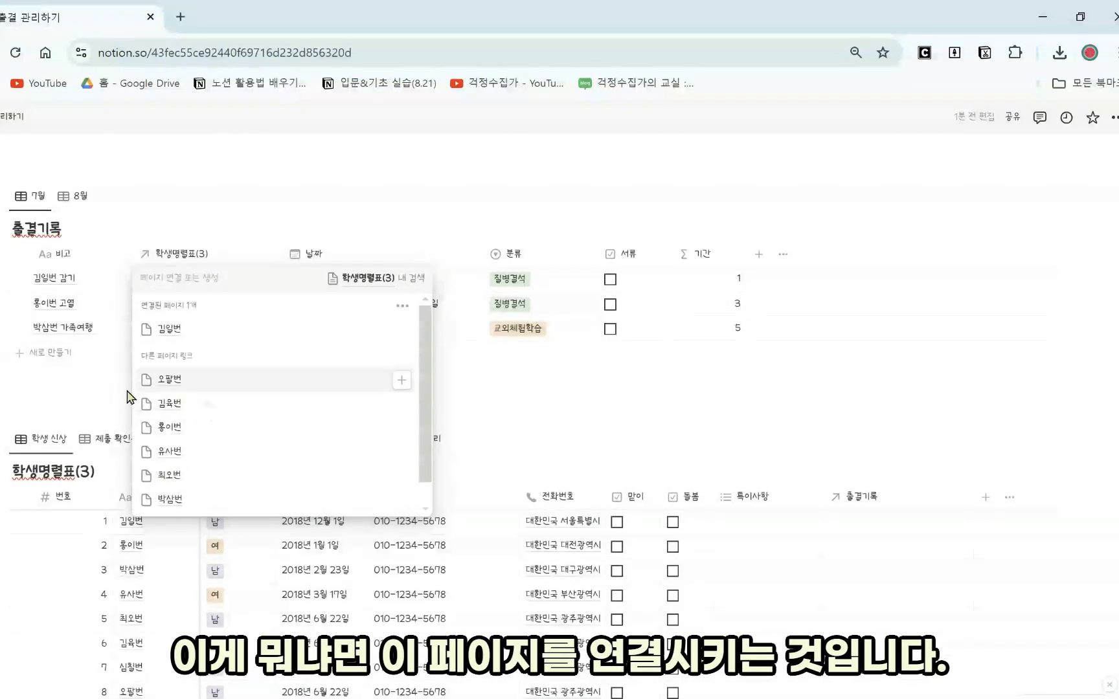
{"action": "left_click", "coordinate": [116, 391]}
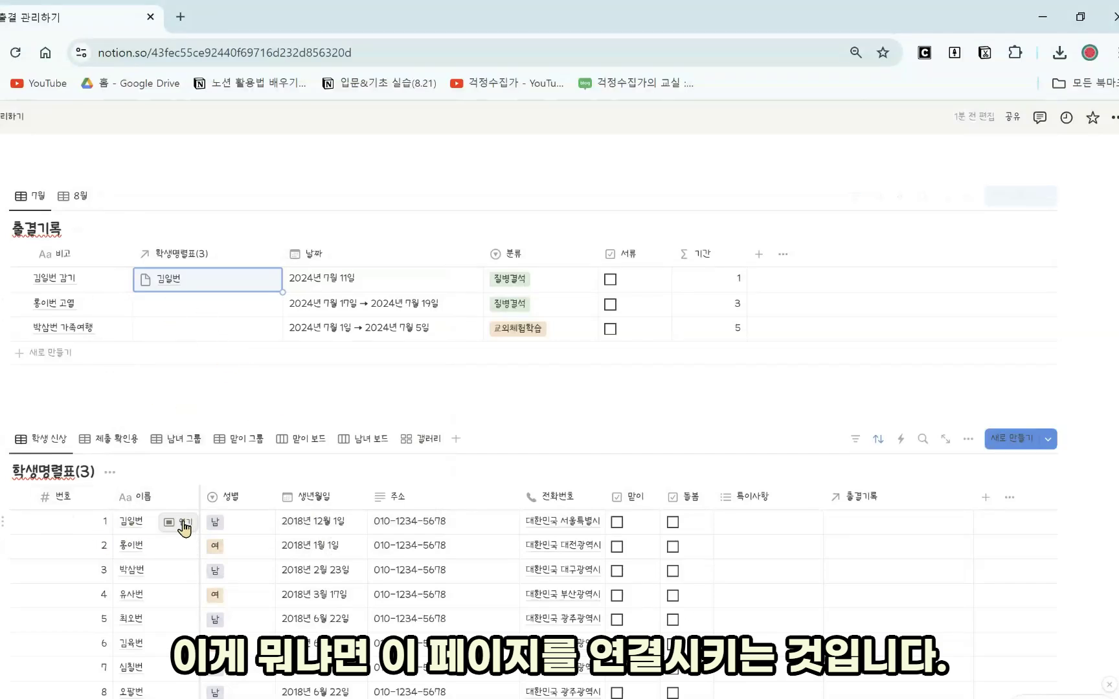
{"action": "scroll", "coordinate": [272, 405], "scroll_direction": "up", "scroll_amount": 1}
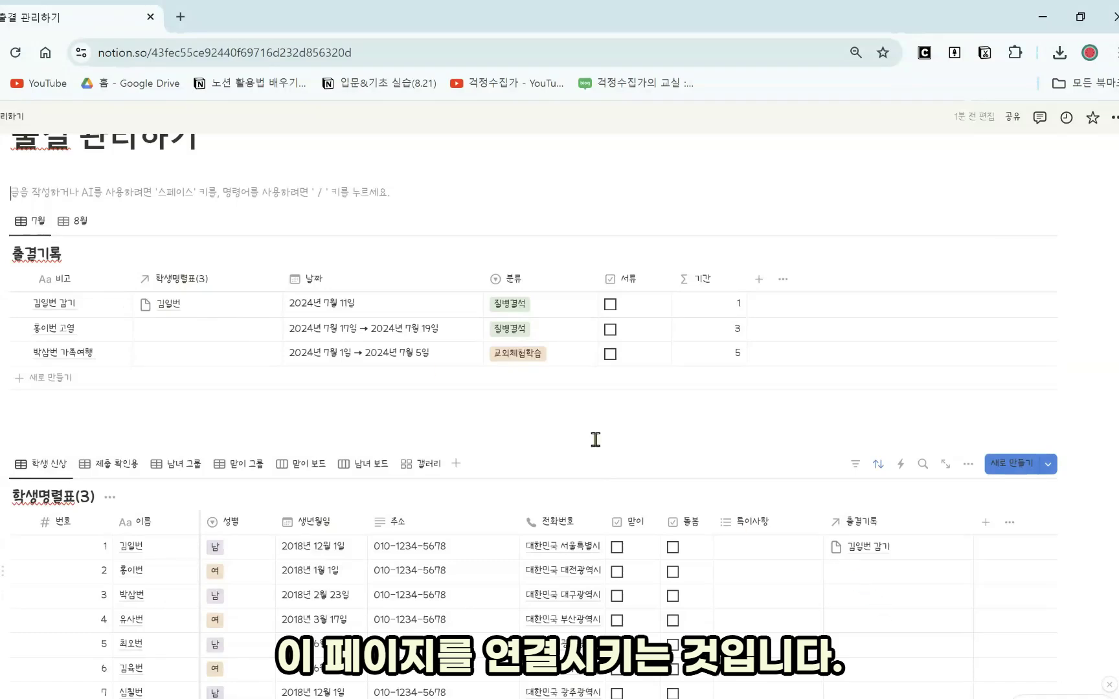
{"action": "scroll", "coordinate": [659, 572], "scroll_direction": "down", "scroll_amount": 3}
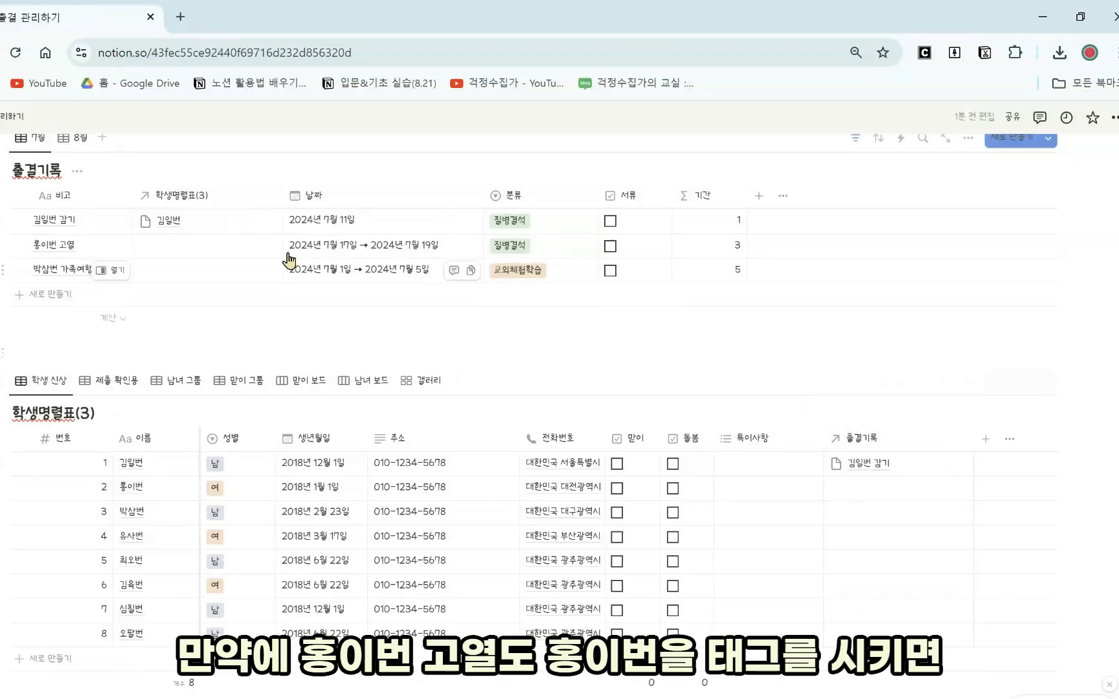
- Link the 고열 record to the matching student's page in its 학생명렬표(3) property
{"action": "left_click", "coordinate": [193, 256]}
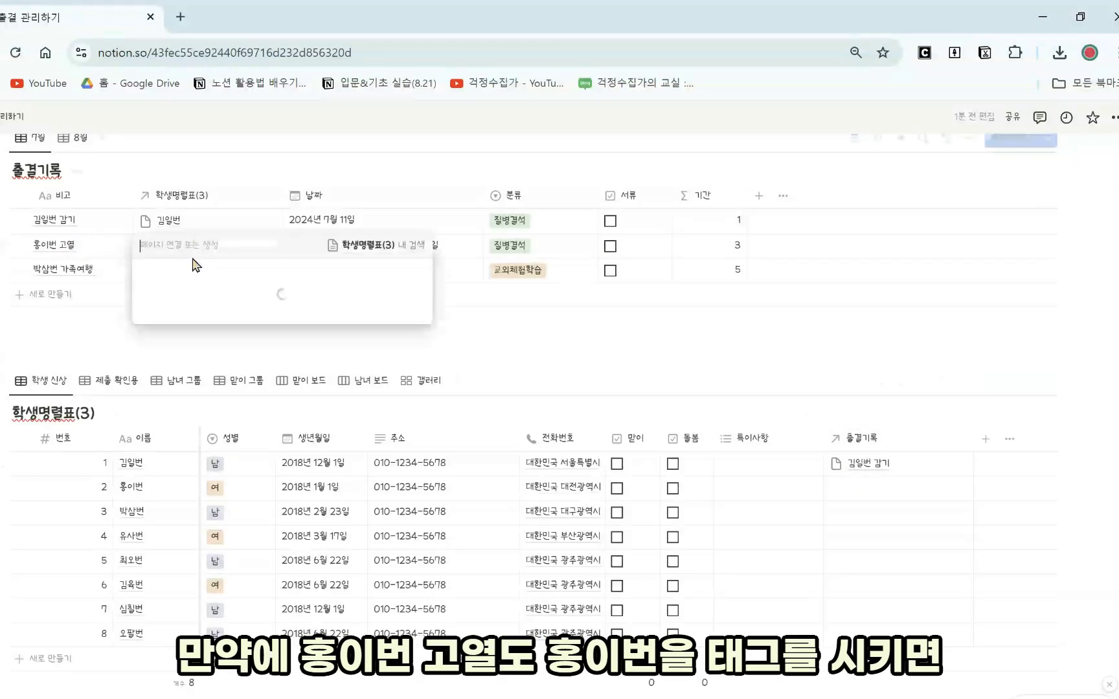
{"action": "left_click", "coordinate": [206, 347]}
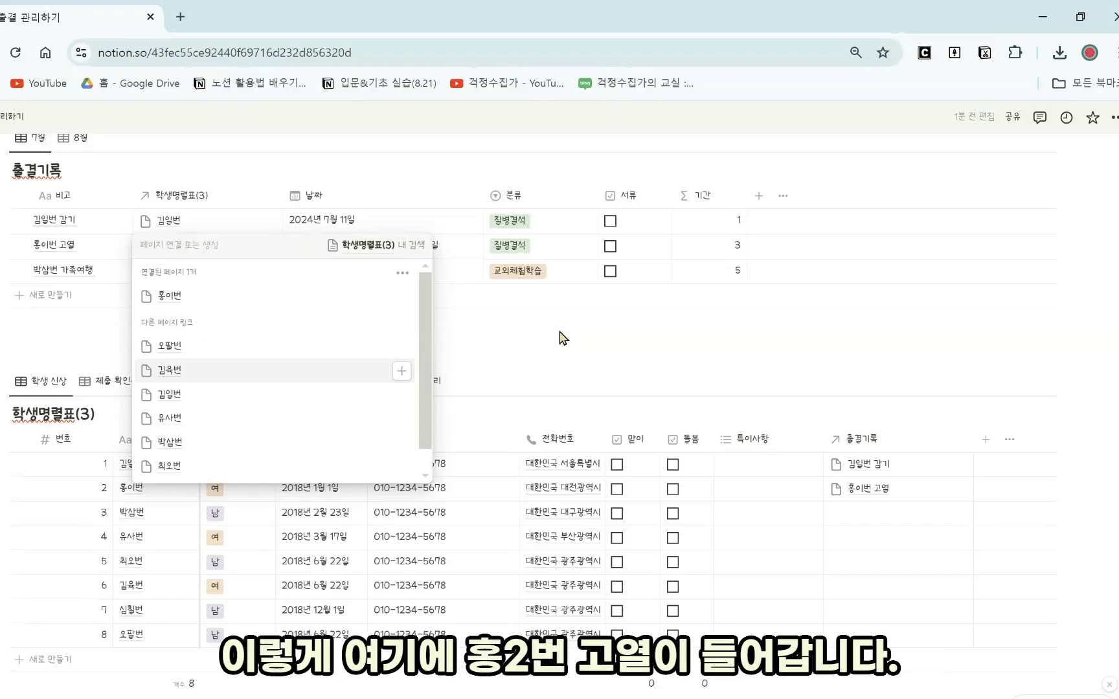
{"action": "key", "text": "Escape"}
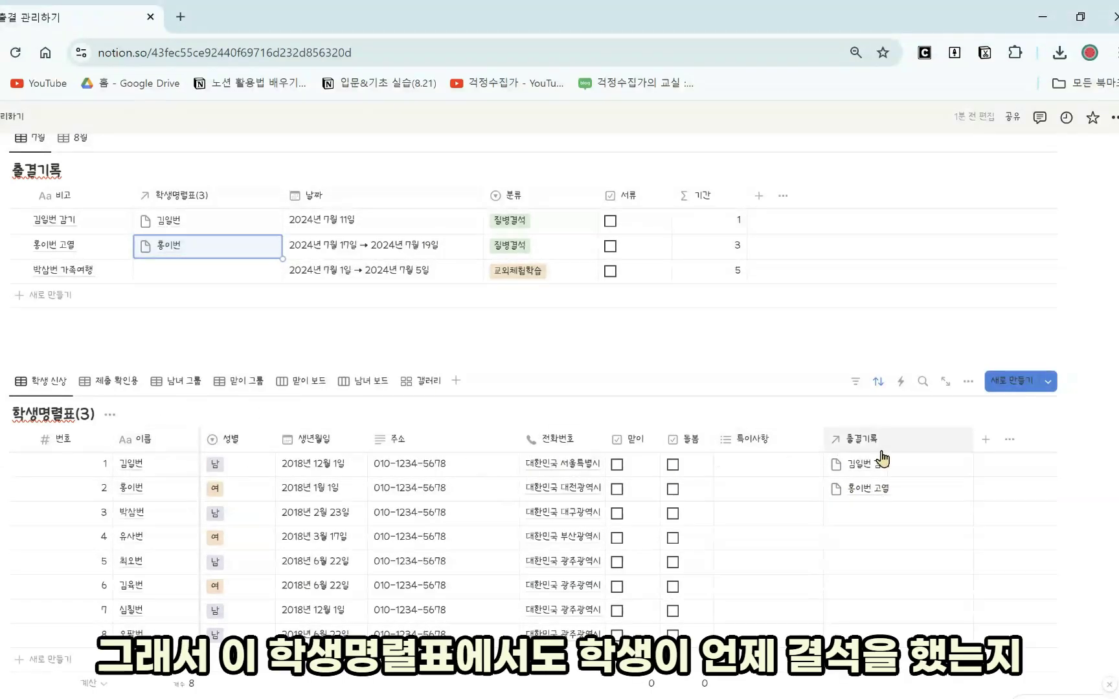
- View the linked 감기 record's page from the first student's 출결기록 entry, and check that entry's linked pages
{"action": "left_click", "coordinate": [881, 473]}
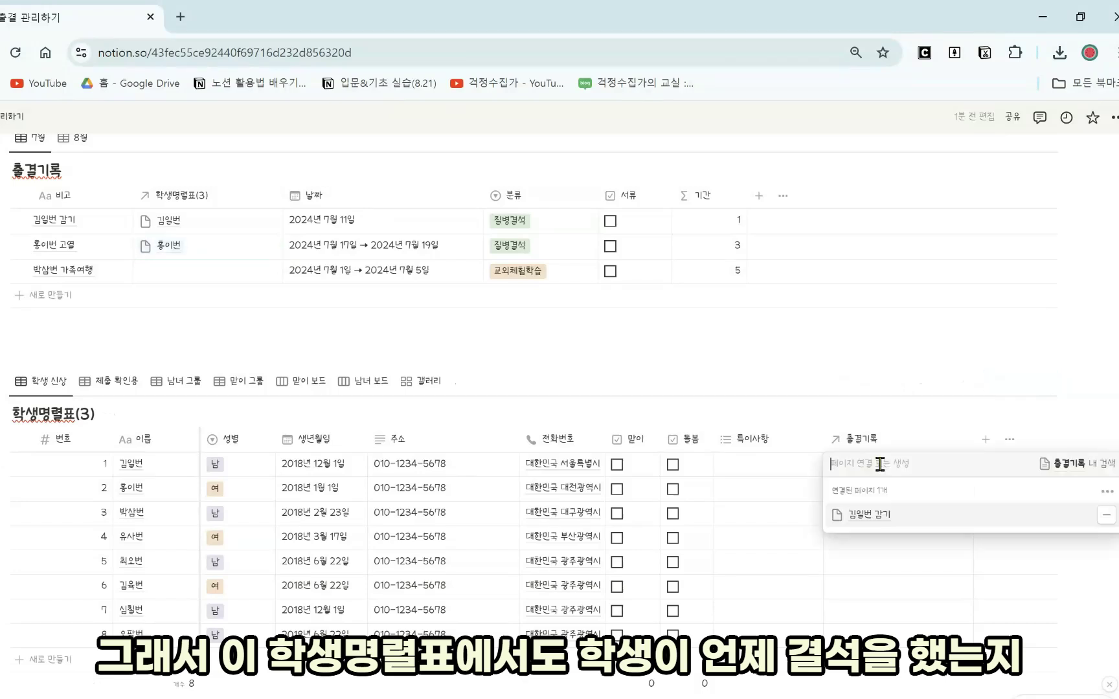
{"action": "left_click", "coordinate": [871, 515]}
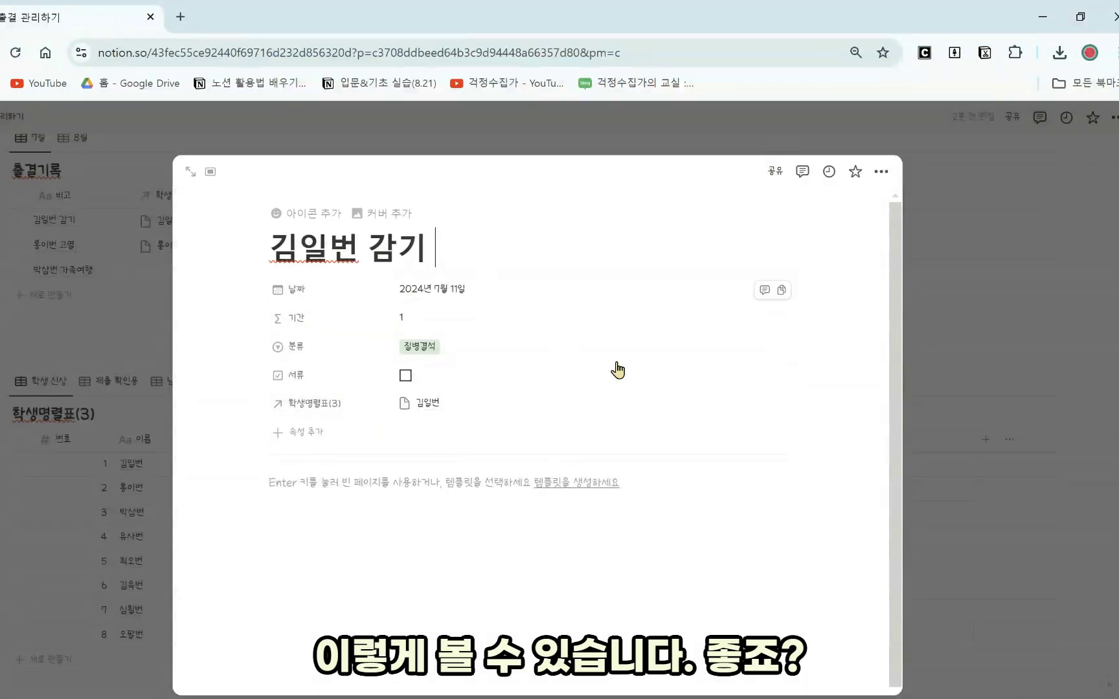
{"action": "left_click", "coordinate": [957, 502]}
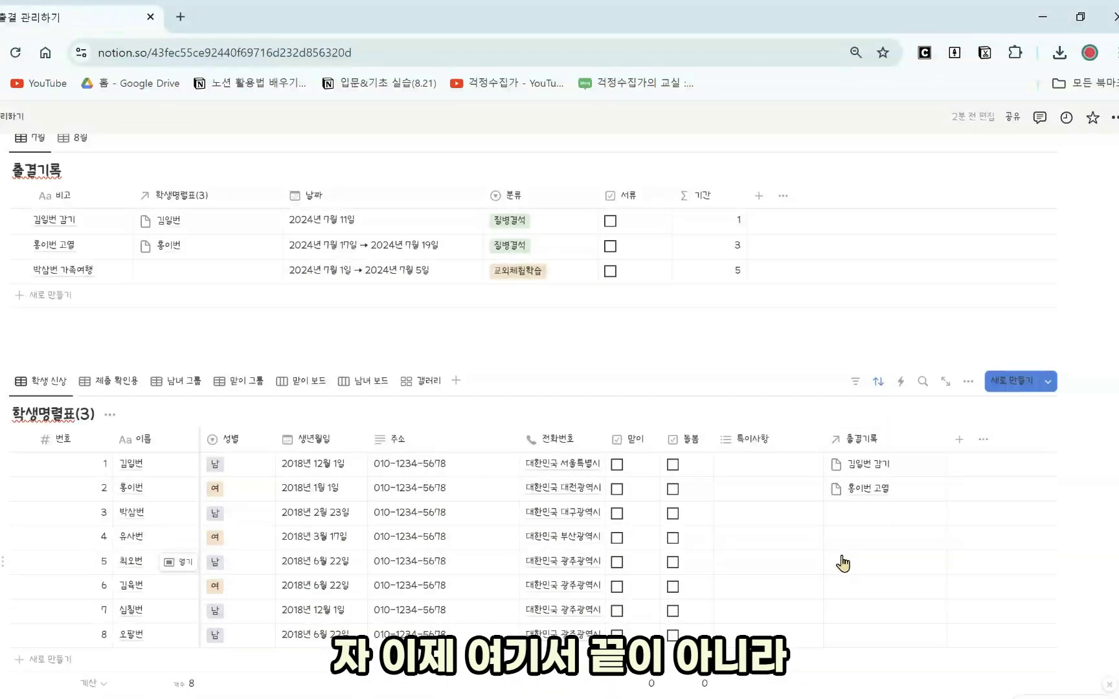
{"action": "left_click", "coordinate": [896, 472]}
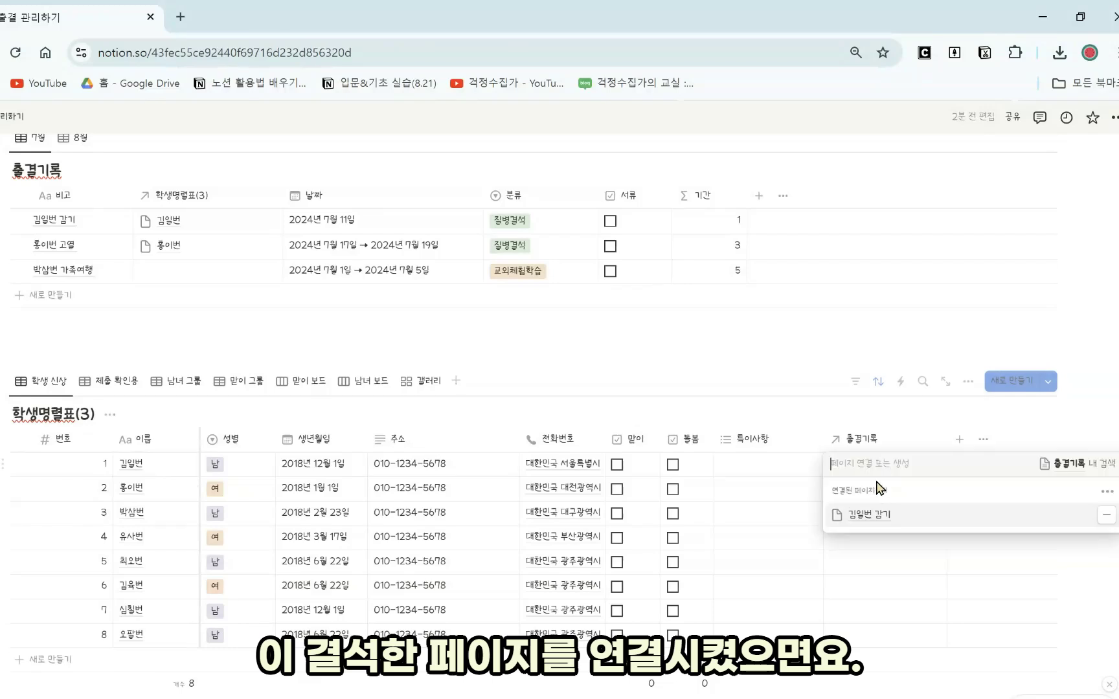
{"action": "left_click", "coordinate": [868, 564]}
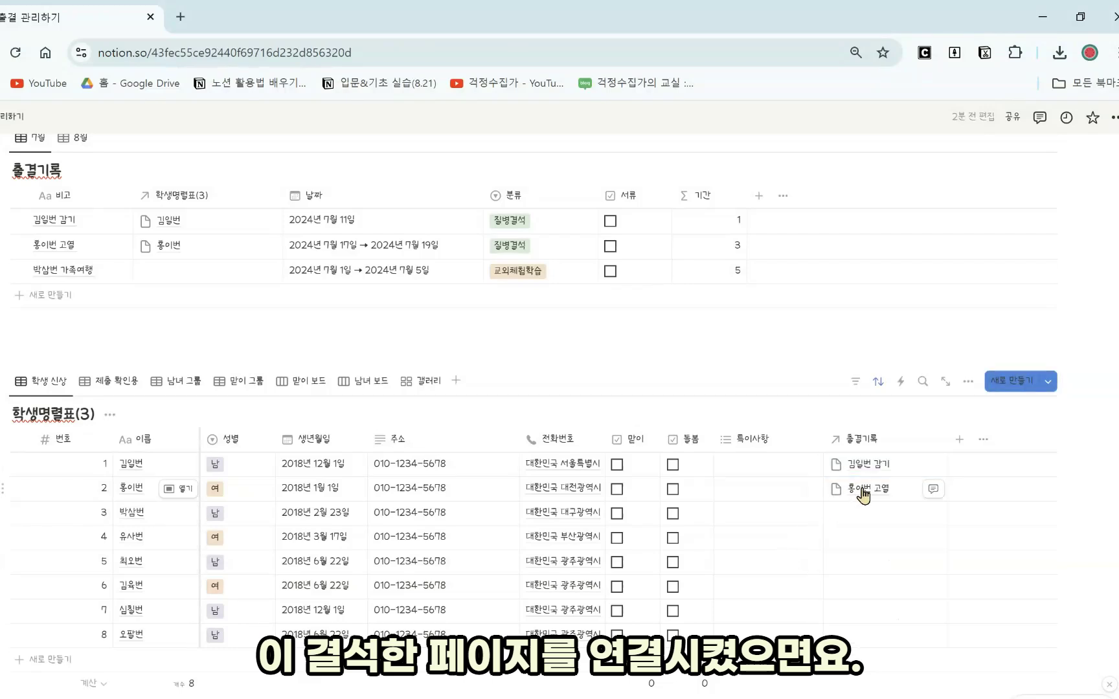
- Add a rollup property to the 학생명렬표(3) table that uses the 출결기록 relation
{"action": "left_click", "coordinate": [864, 489]}
{"action": "key", "text": "Escape"}
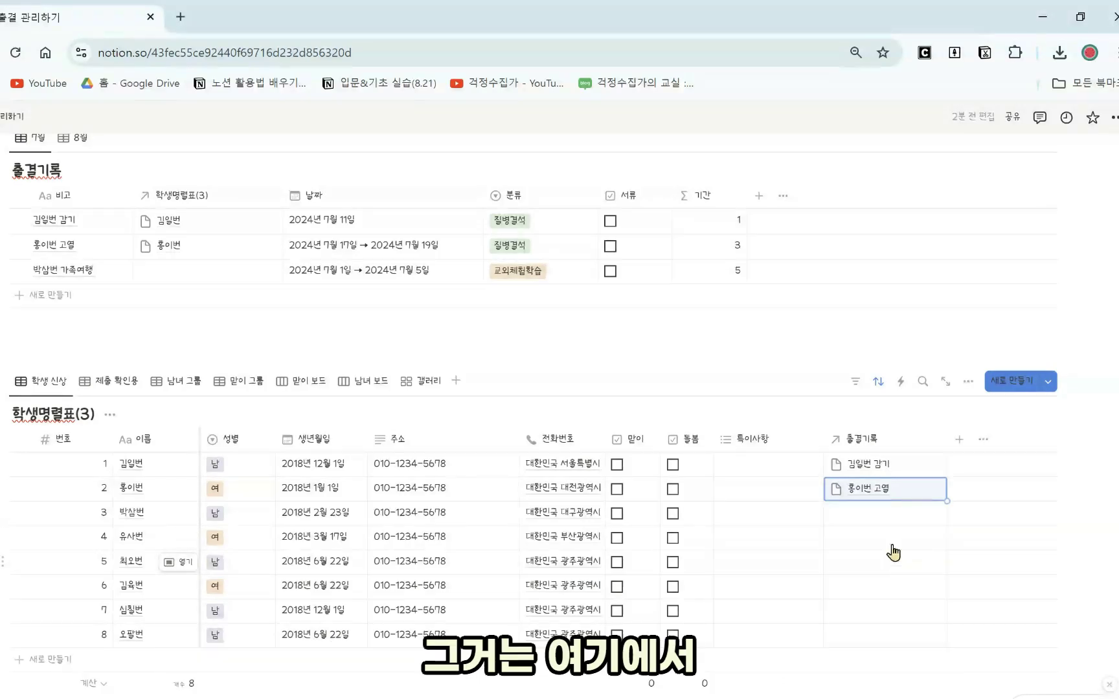
{"action": "left_click", "coordinate": [956, 443]}
{"action": "scroll", "coordinate": [965, 570], "scroll_direction": "down", "scroll_amount": 1}
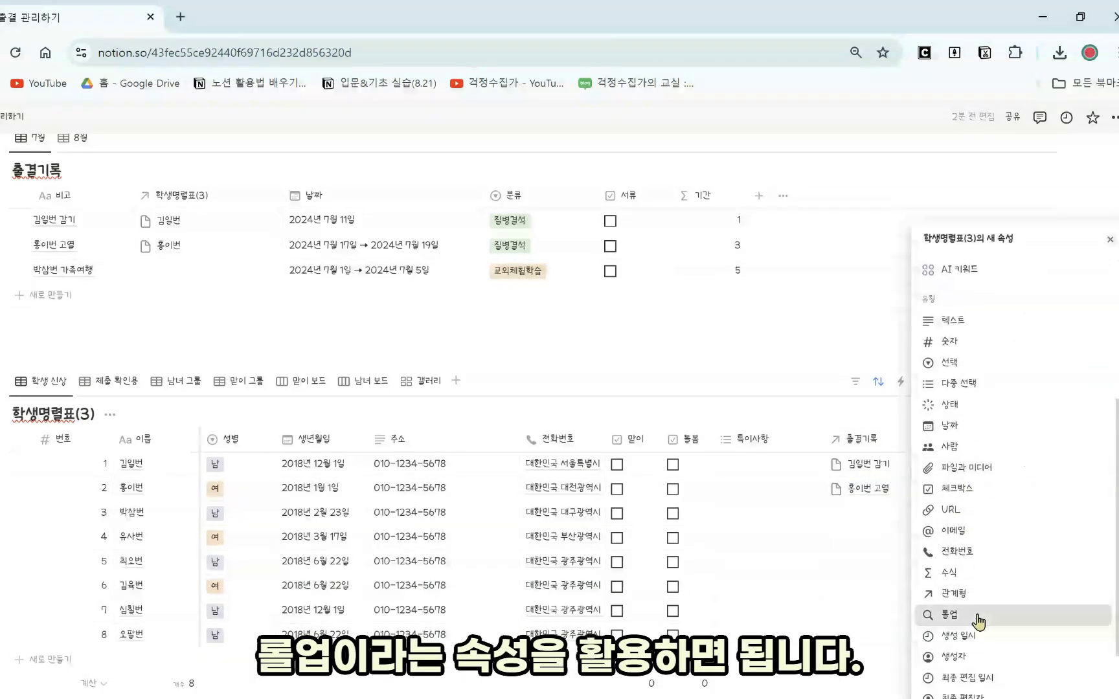
{"action": "left_click", "coordinate": [977, 617]}
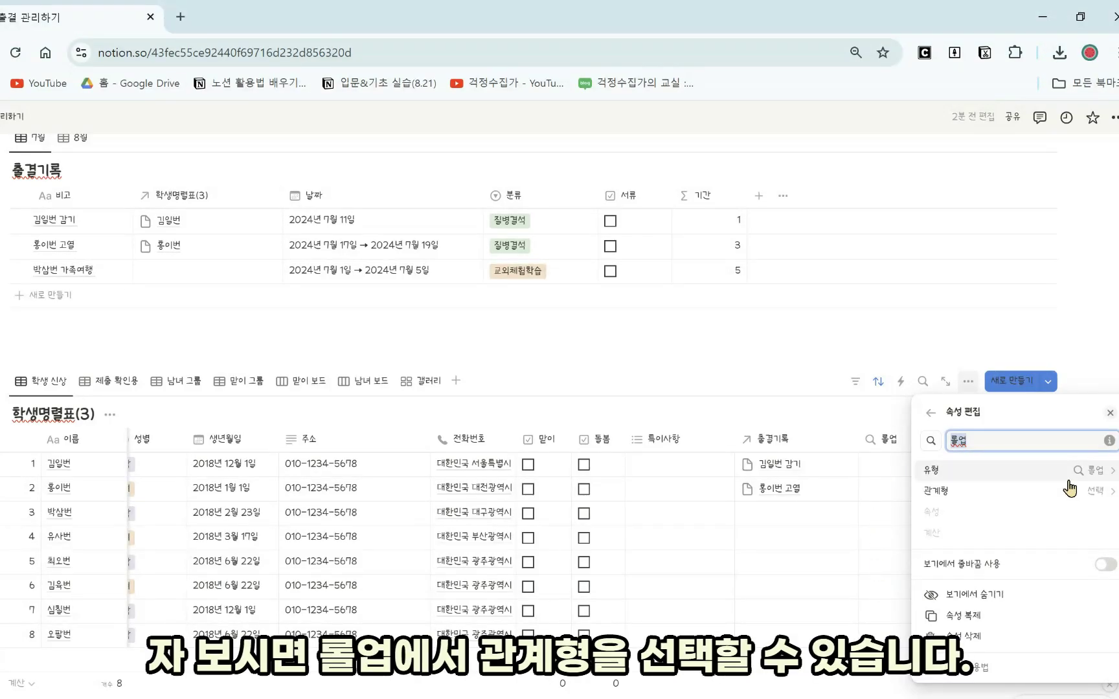
{"action": "left_click", "coordinate": [1094, 491]}
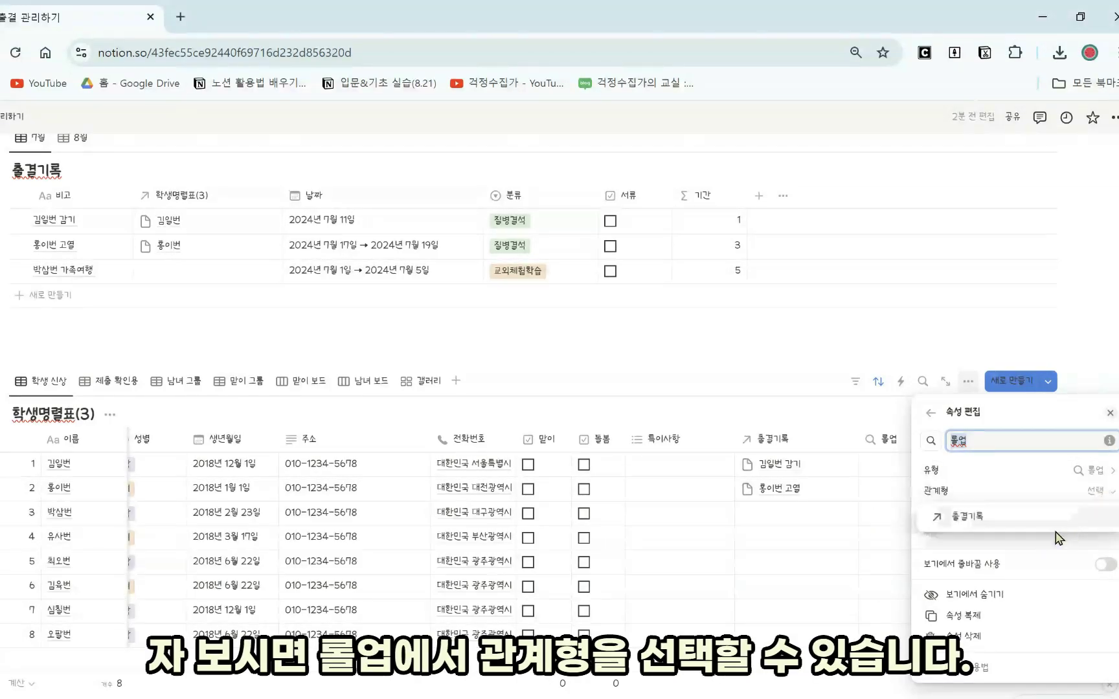
{"action": "left_click", "coordinate": [965, 518]}
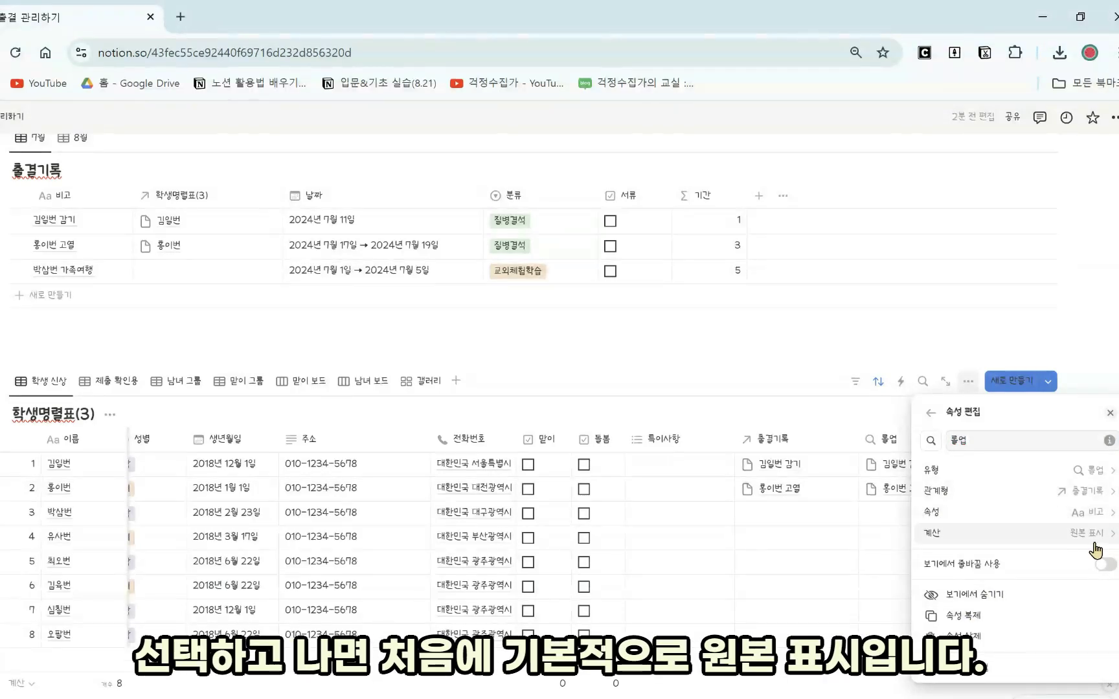
{"action": "left_click", "coordinate": [849, 574]}
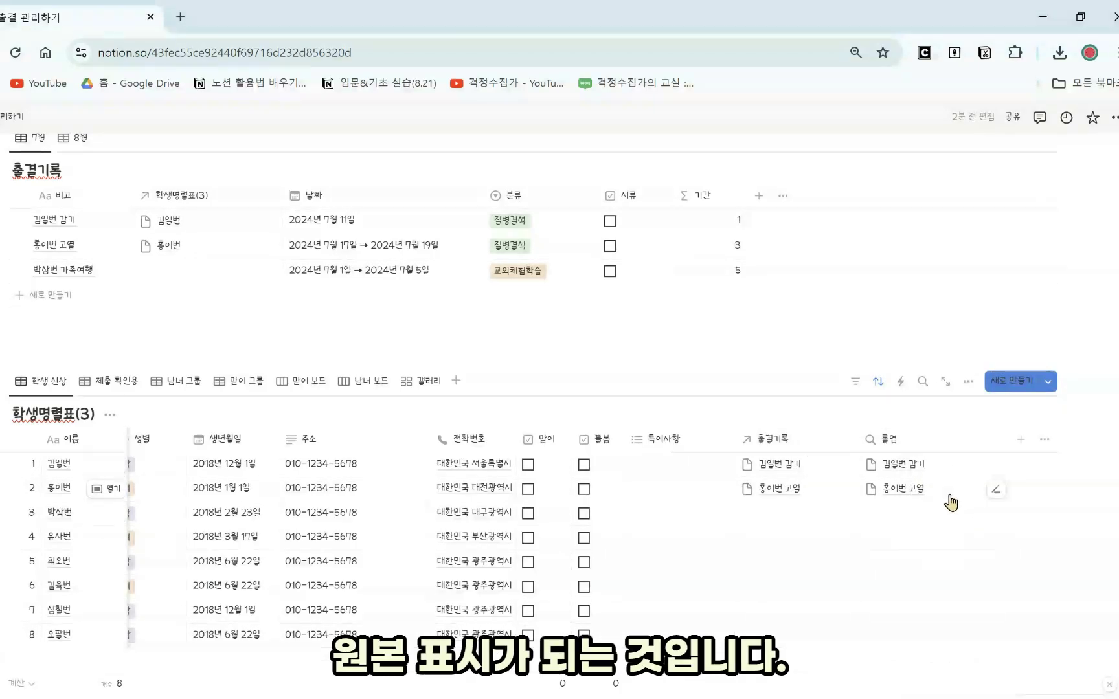
- Set the 롤업 property to roll up 기간 from the 출결기록 records and calculate it as 합계
{"action": "left_click", "coordinate": [952, 448]}
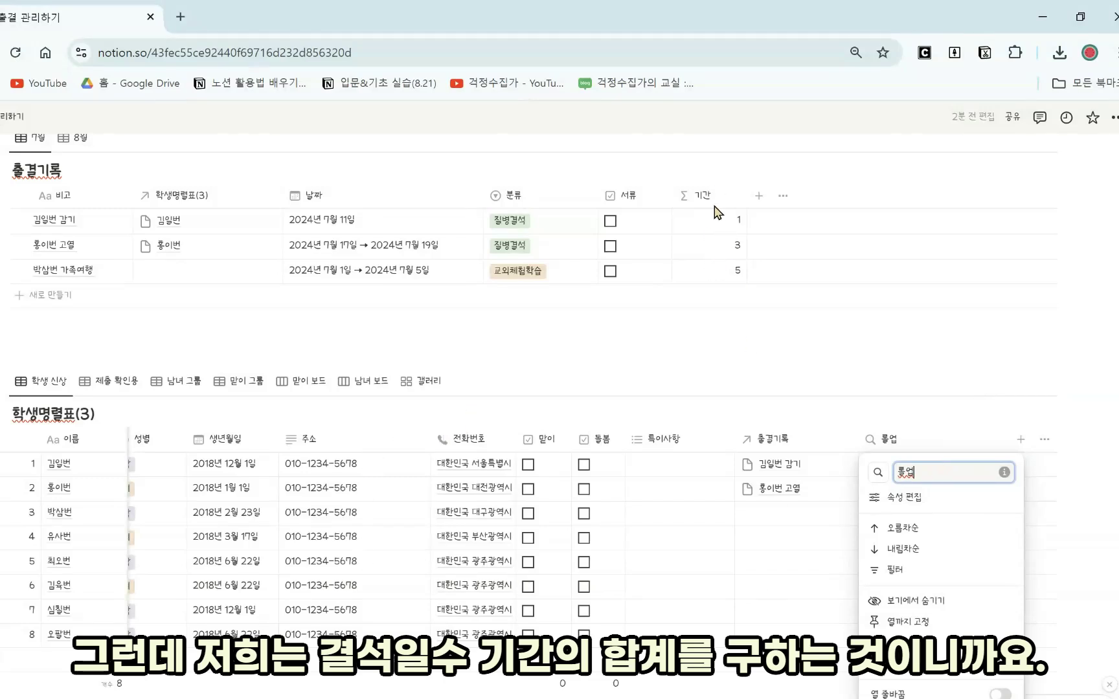
{"action": "left_click", "coordinate": [941, 497]}
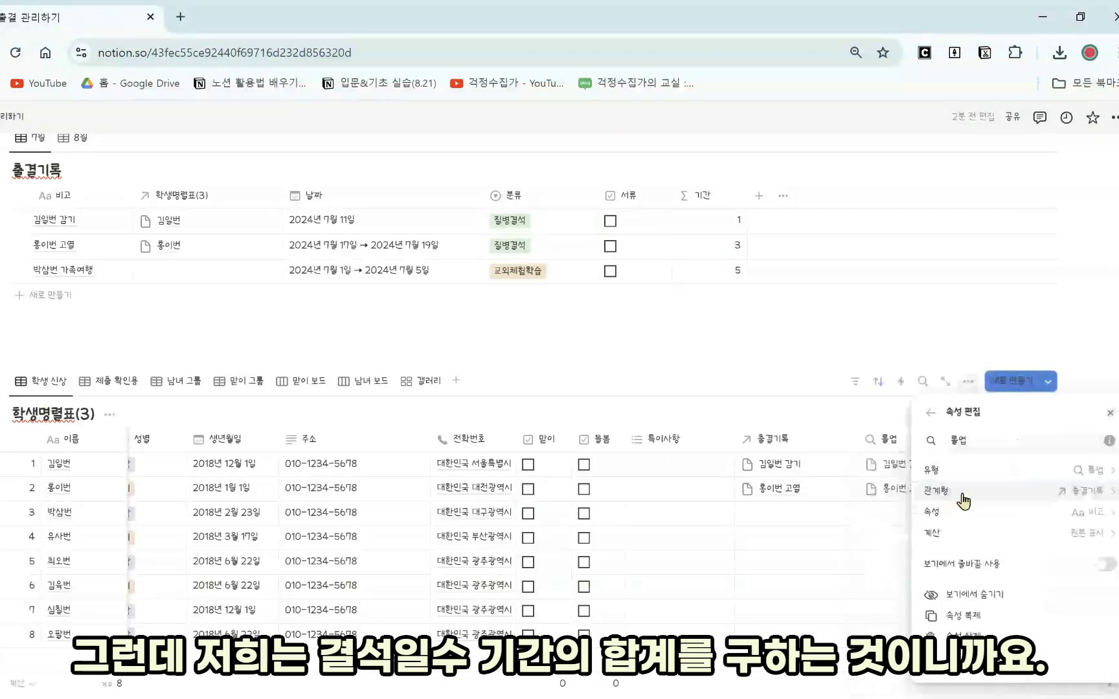
{"action": "left_click", "coordinate": [1050, 515]}
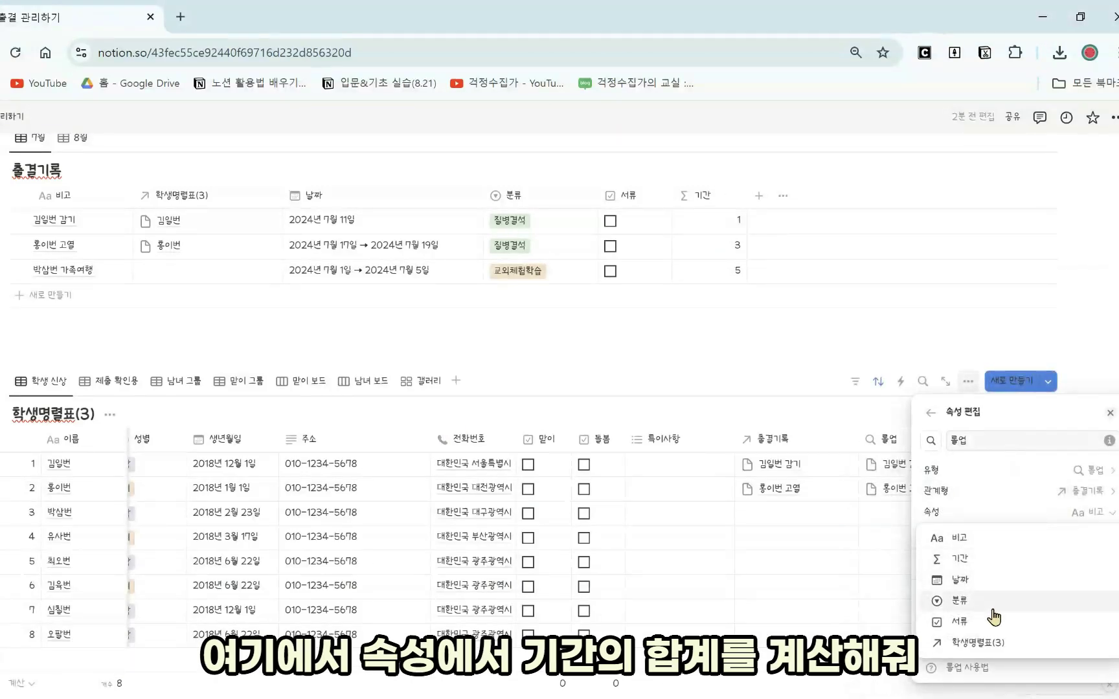
{"action": "left_click", "coordinate": [994, 559]}
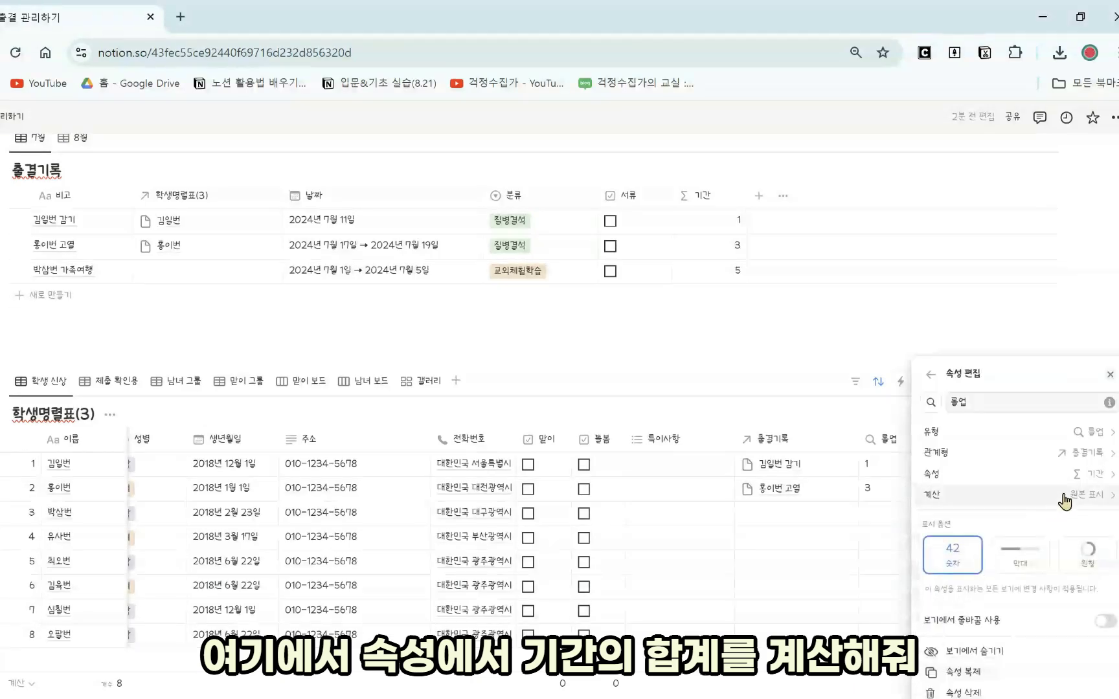
{"action": "left_click", "coordinate": [1064, 499]}
{"action": "mouse_move", "coordinate": [1004, 607]}
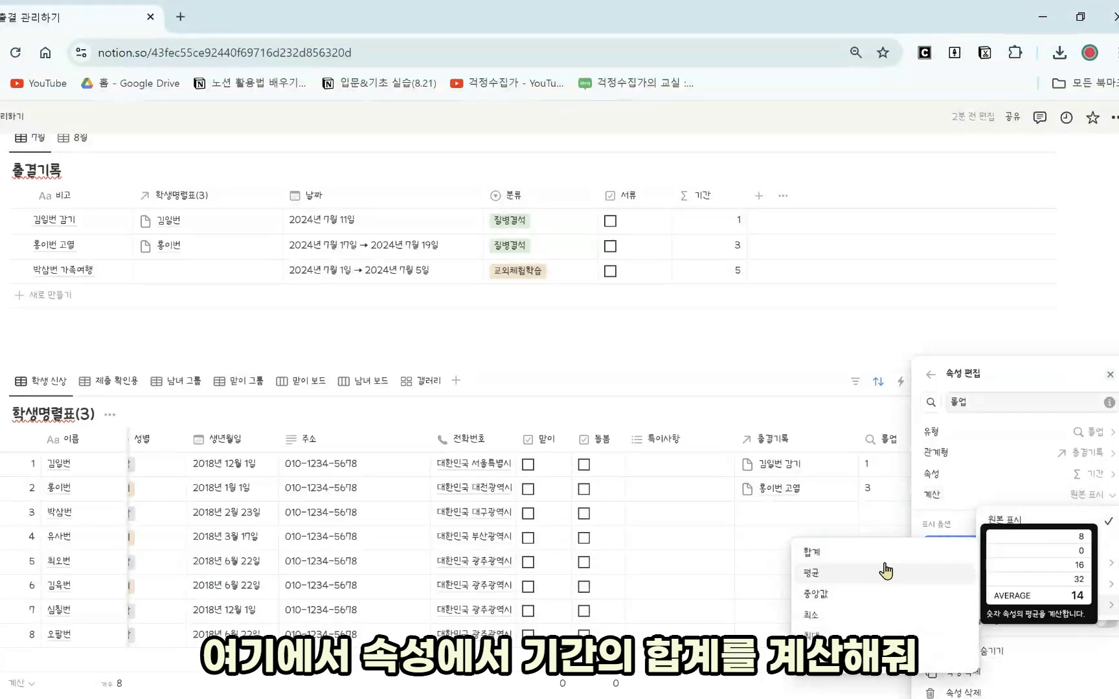
{"action": "left_click", "coordinate": [817, 553]}
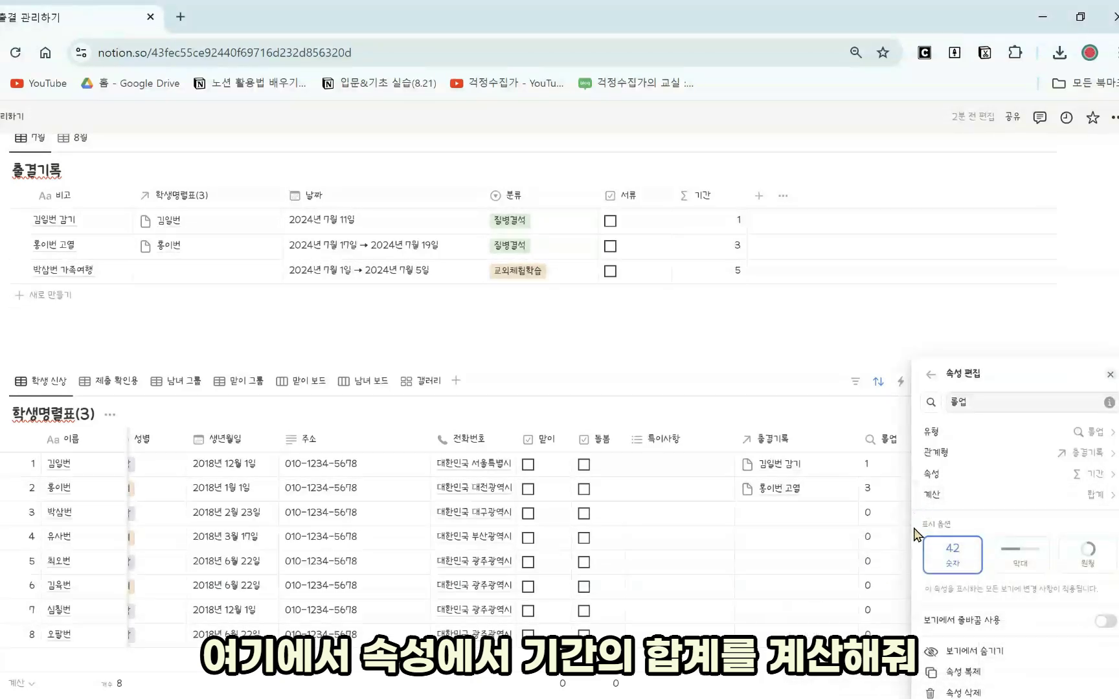
{"action": "left_click", "coordinate": [844, 562]}
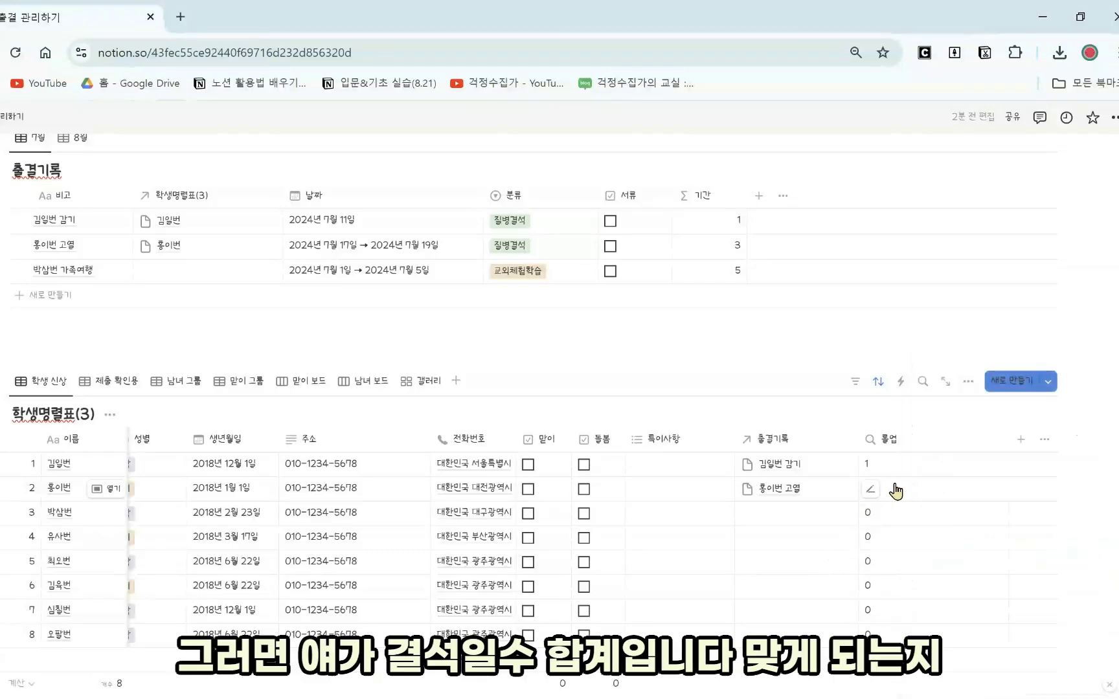
- Rename the rollup property in 학생명렬표(3) as 결석일수 합계
{"action": "left_click", "coordinate": [926, 451]}
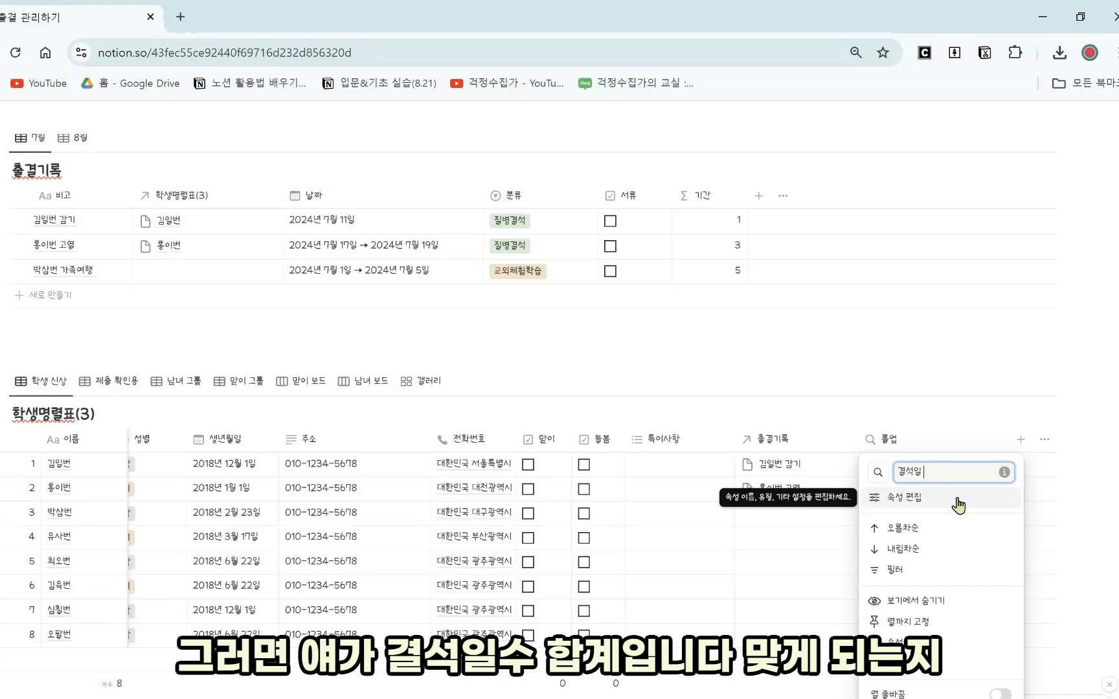
{"action": "type", "text": "합계"}
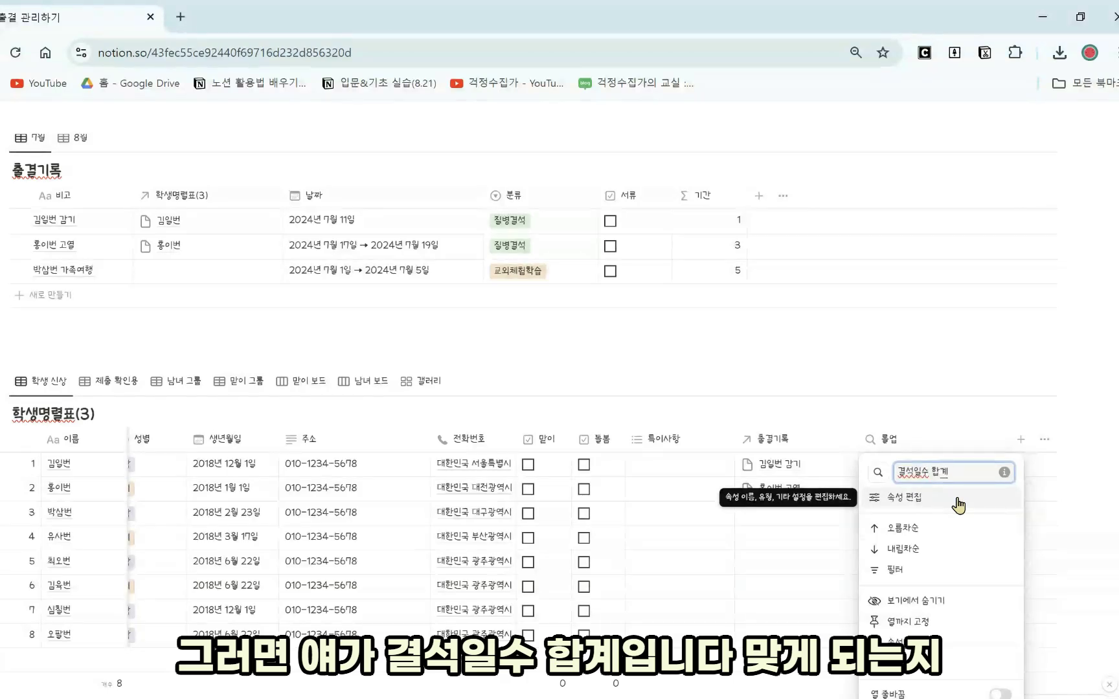
{"action": "key", "text": "Return"}
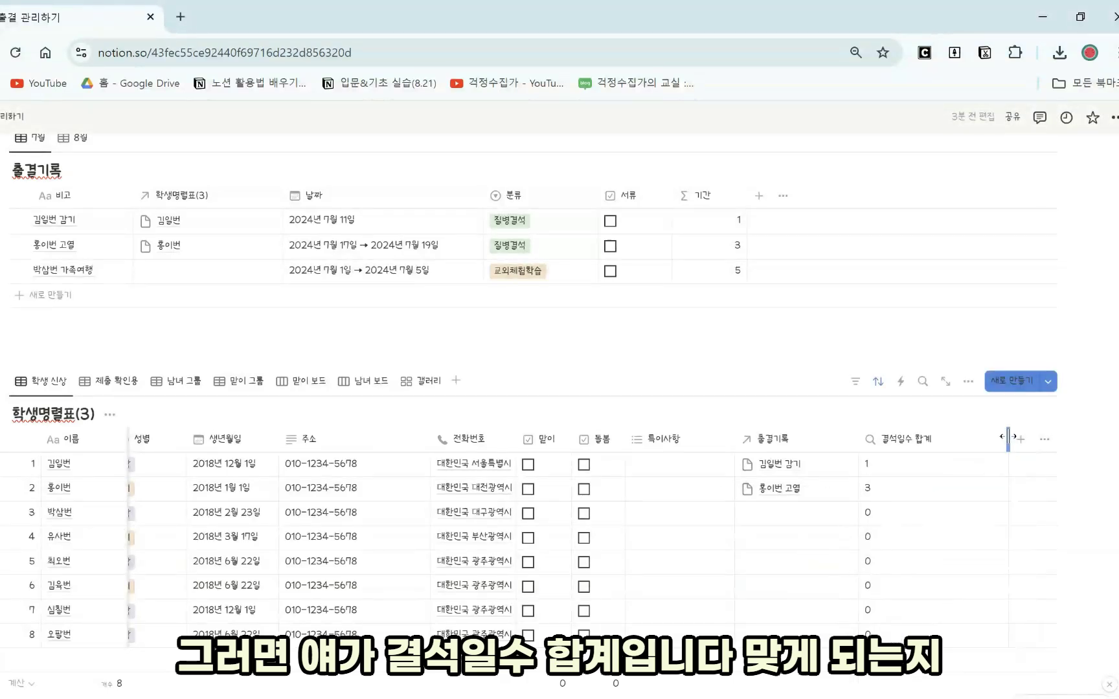
{"action": "scroll", "coordinate": [699, 485], "scroll_direction": "left", "scroll_amount": 2}
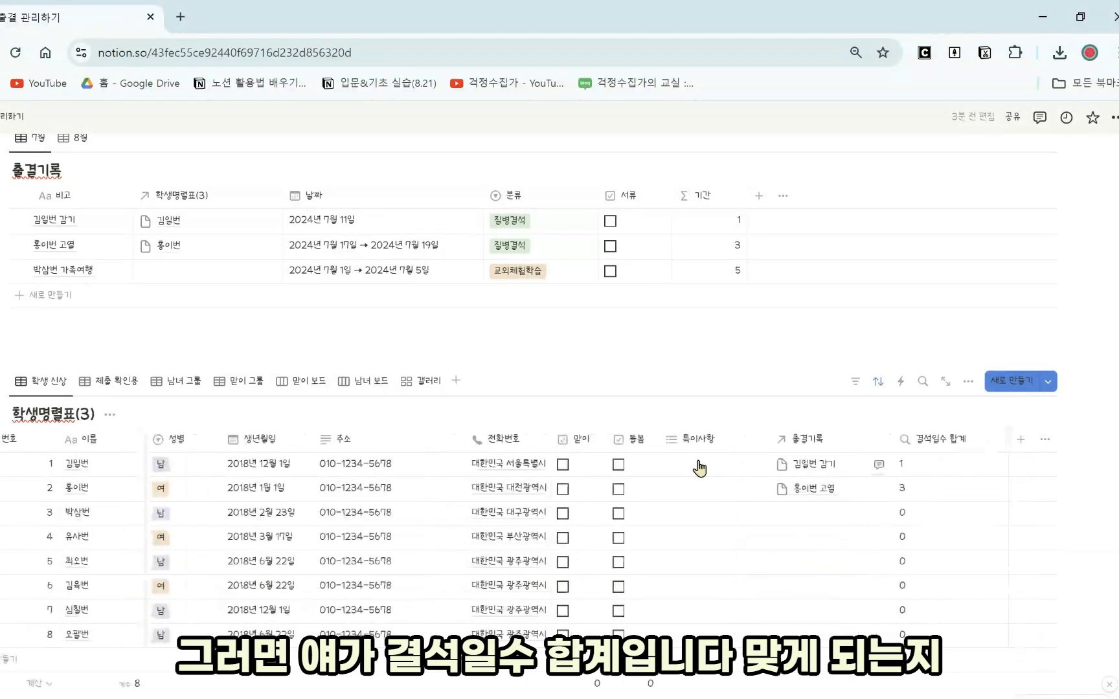
- Add a record to the 출결기록 7월 view with the first student's name followed by 두통 as its 비고
{"action": "left_click", "coordinate": [59, 295]}
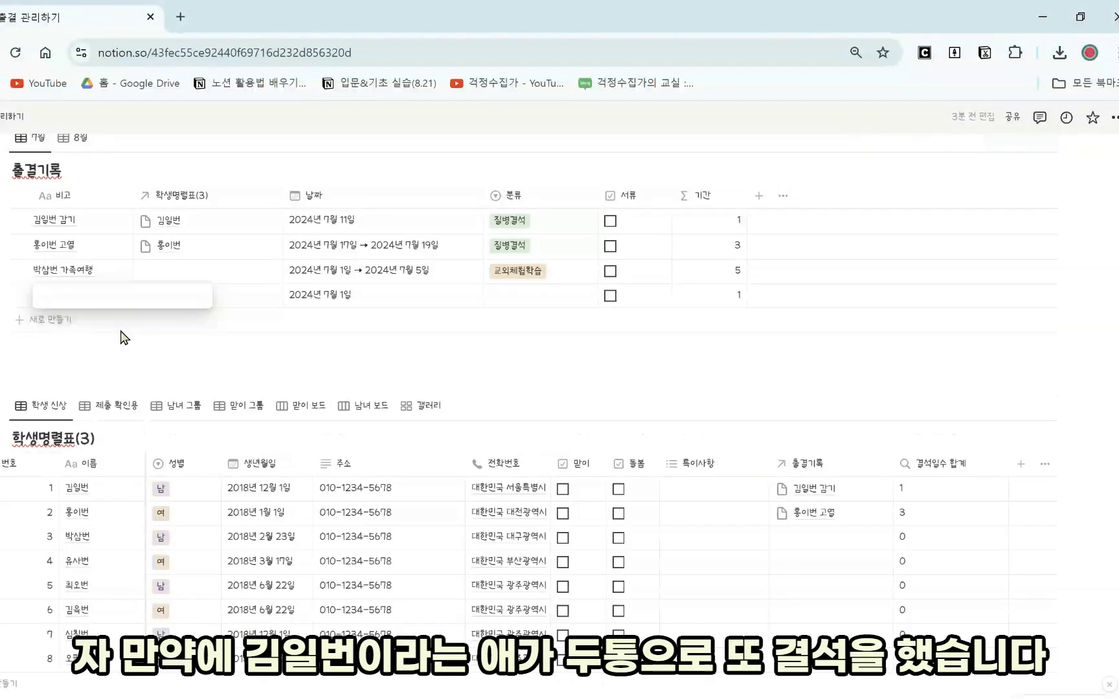
{"action": "type", "text": "김이"}
{"action": "type", "text": "번"}
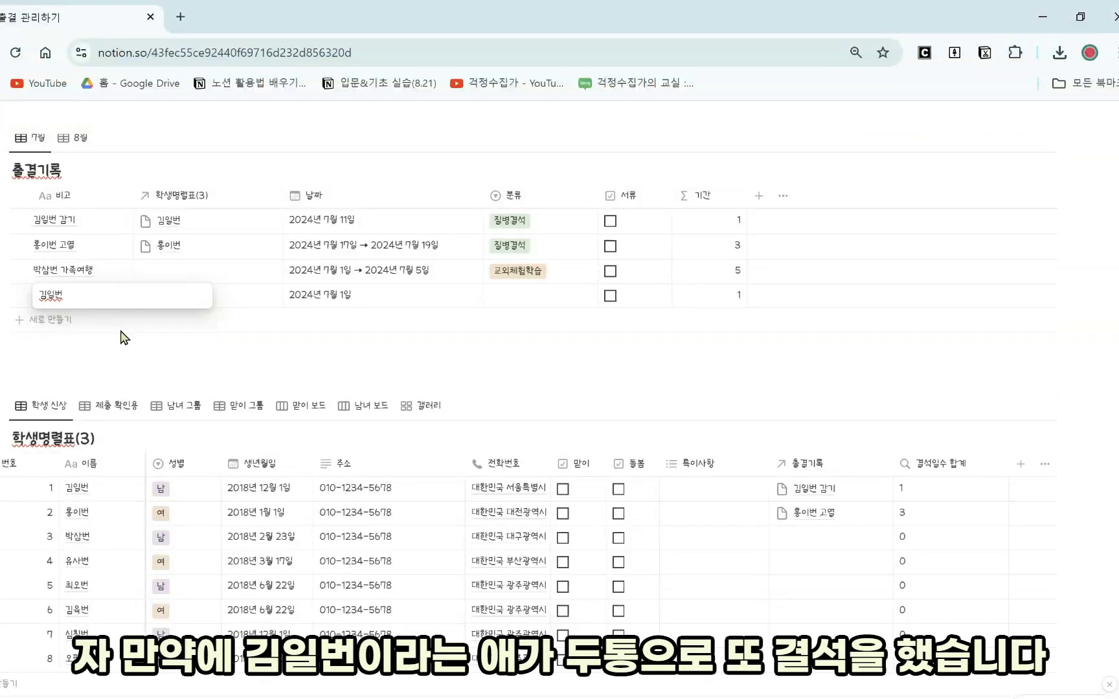
{"action": "type", "text": " 두통"}
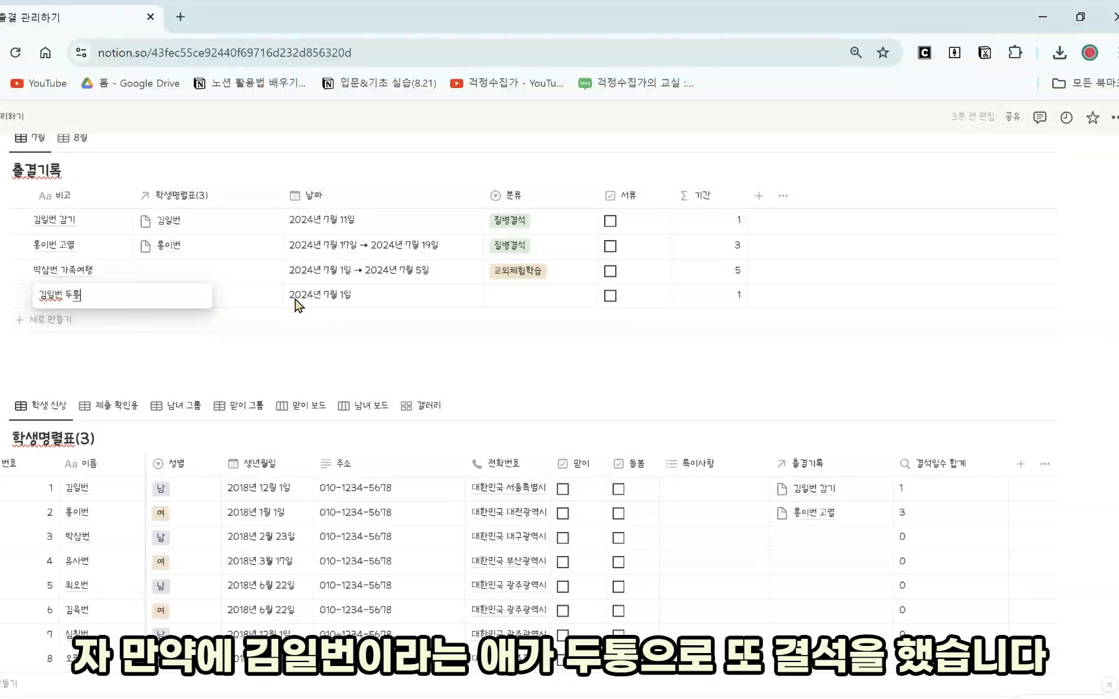
- Set the 두통 record's 날짜 to a range from July 23 to July 26, 2024
{"action": "left_click", "coordinate": [343, 301]}
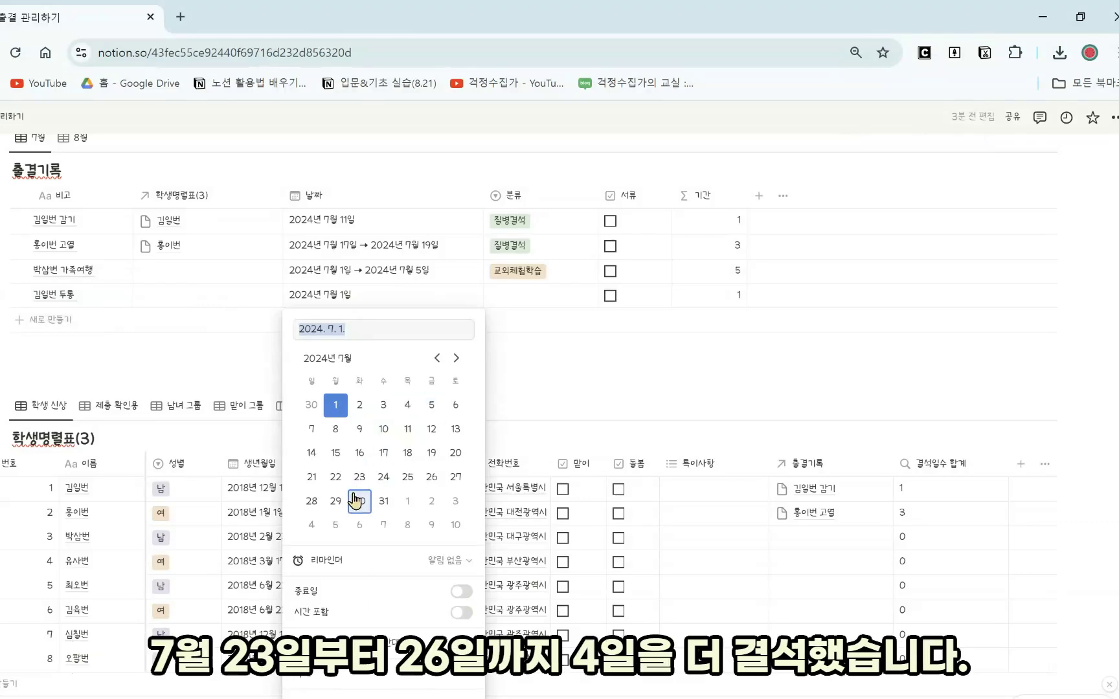
{"action": "left_click", "coordinate": [360, 479]}
{"action": "left_click", "coordinate": [461, 591]}
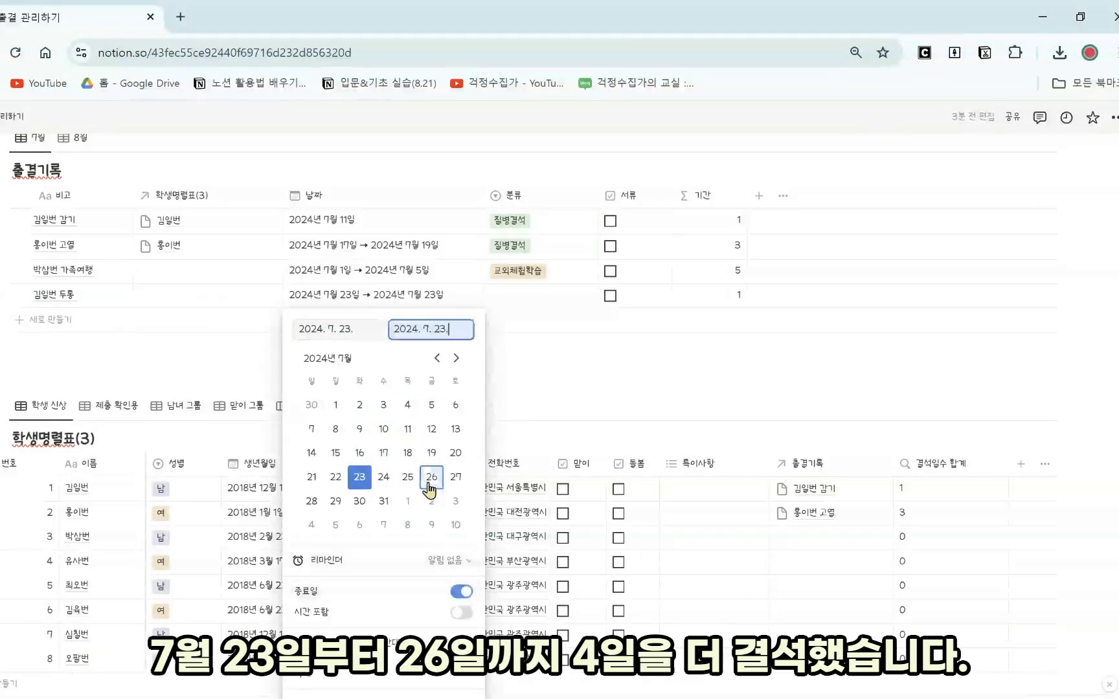
{"action": "left_click", "coordinate": [432, 480]}
{"action": "left_click", "coordinate": [586, 382]}
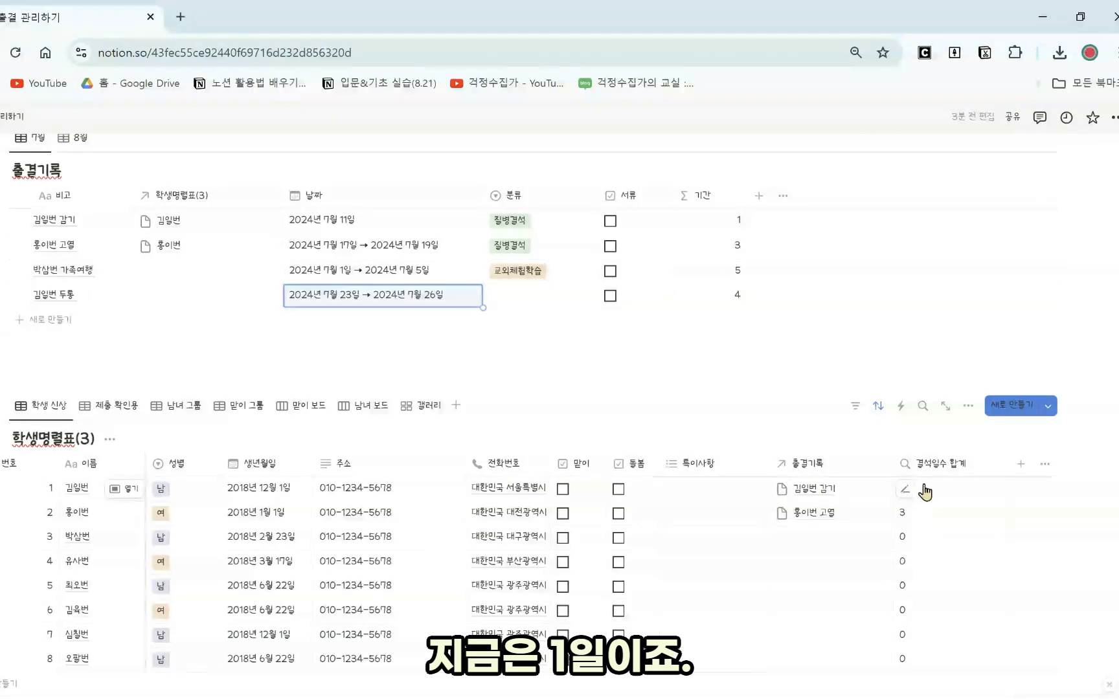
- Classify the 두통 record as 질병결석 and link it to the first student's page in 학생명렬표(3)
{"action": "left_click", "coordinate": [540, 298]}
{"action": "left_click", "coordinate": [547, 352]}
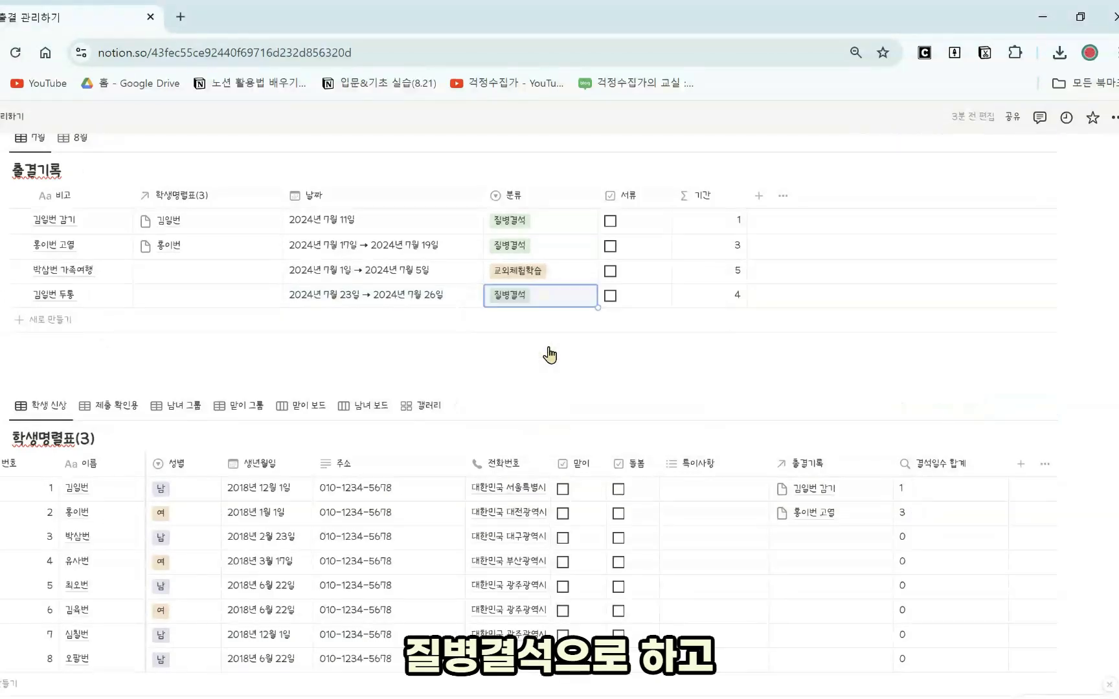
{"action": "left_click", "coordinate": [208, 301]}
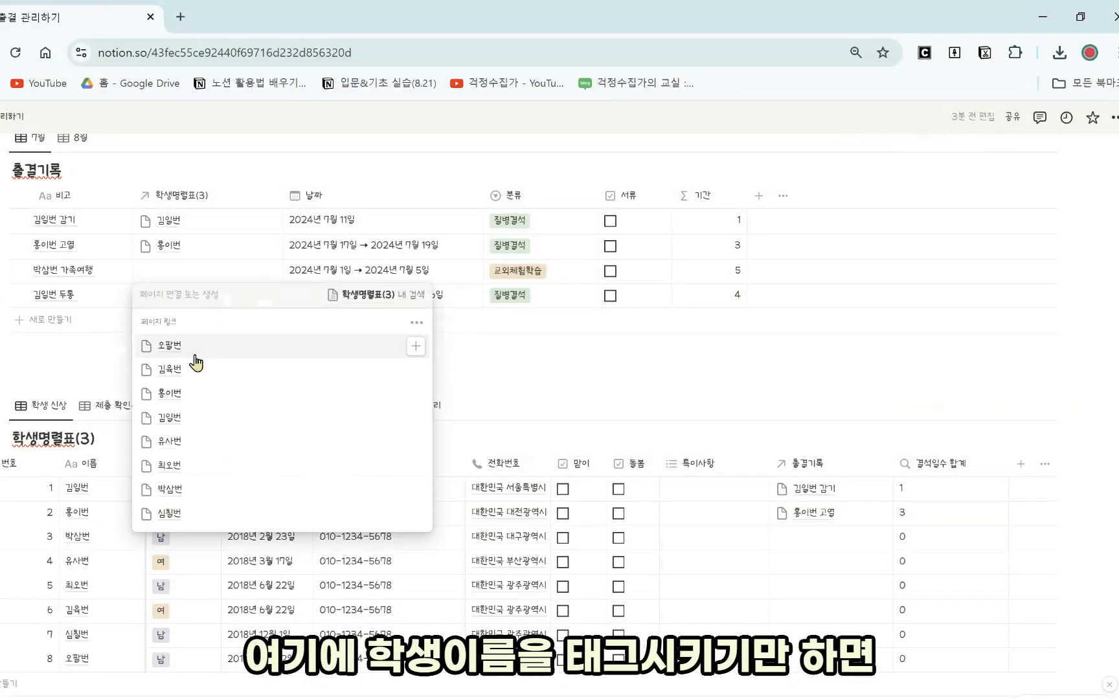
{"action": "left_click", "coordinate": [191, 426]}
{"action": "key", "text": "Escape"}
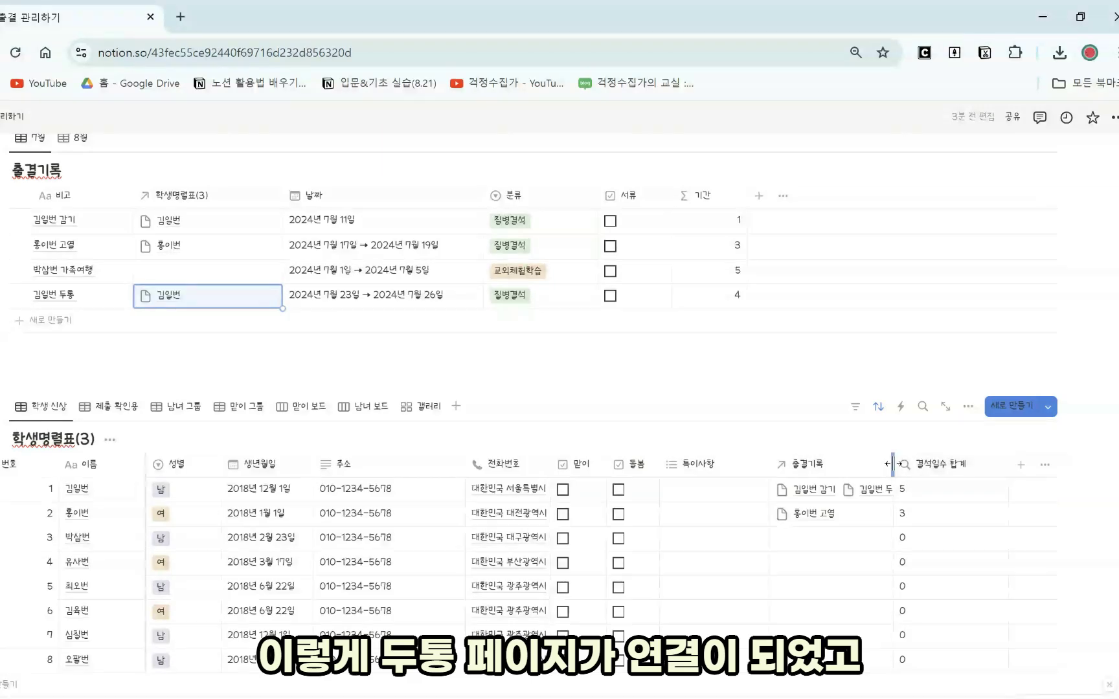
- Widen the 출결기록 column in 학생명렬표(3) to fit both linked pages, and compare the two tables' absence entries
{"action": "left_click_drag", "start_coordinate": [893, 464], "coordinate": [913, 464]}
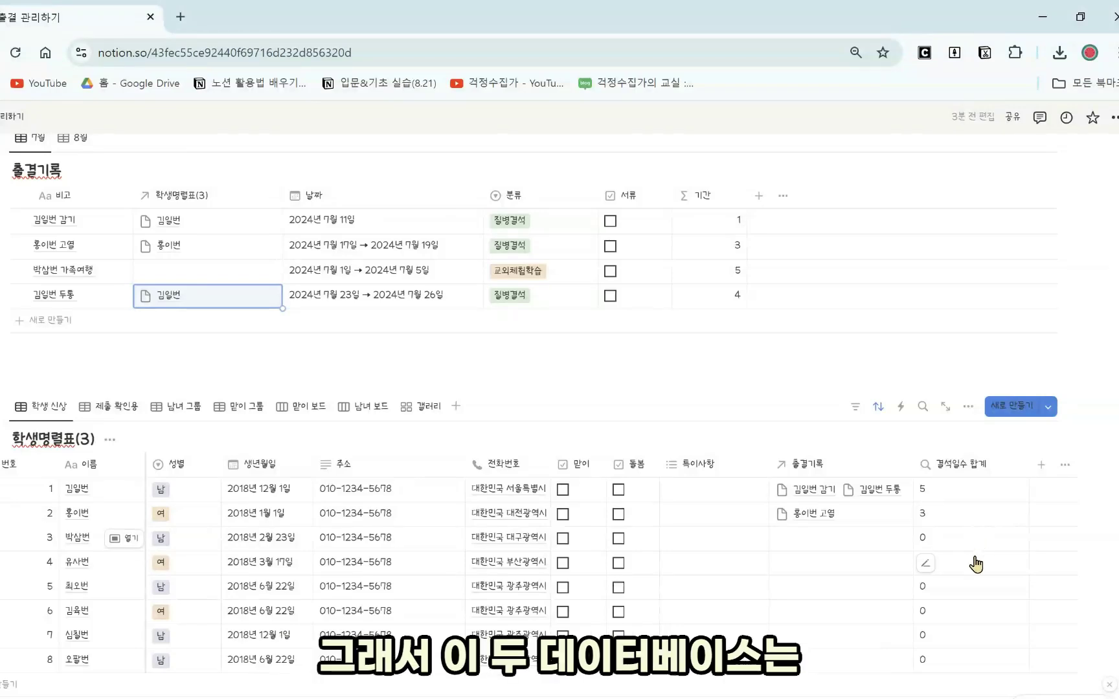
{"action": "scroll", "coordinate": [861, 563], "scroll_direction": "up", "scroll_amount": 2}
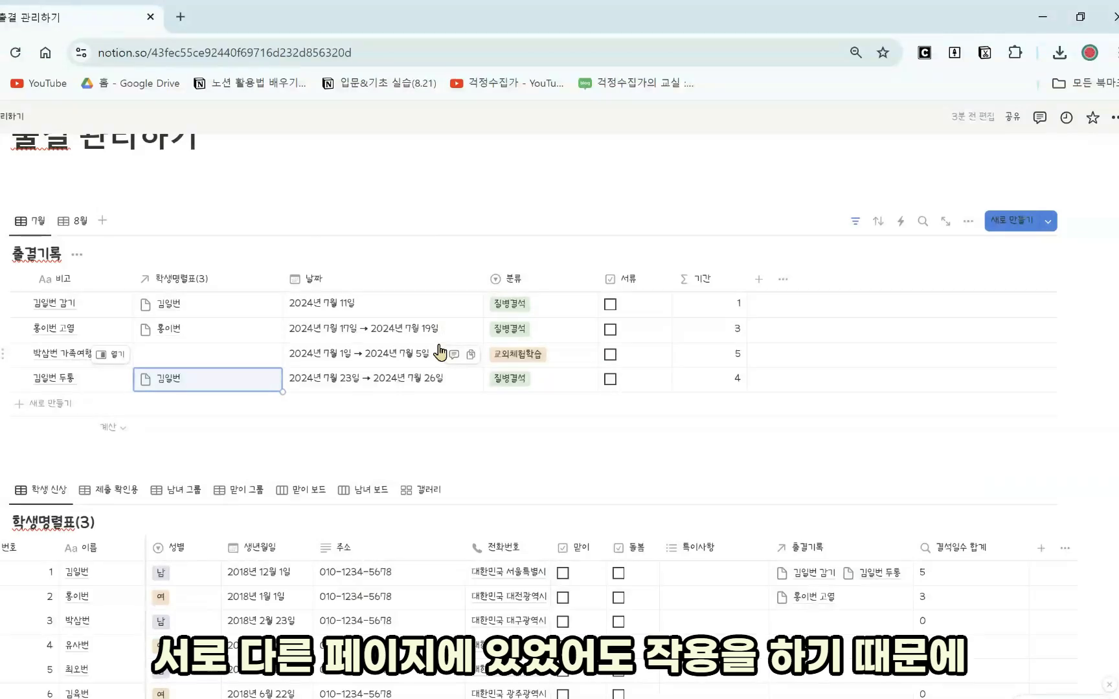
{"action": "scroll", "coordinate": [440, 359], "scroll_direction": "down", "scroll_amount": 2}
{"action": "scroll", "coordinate": [440, 421], "scroll_direction": "up", "scroll_amount": 2}
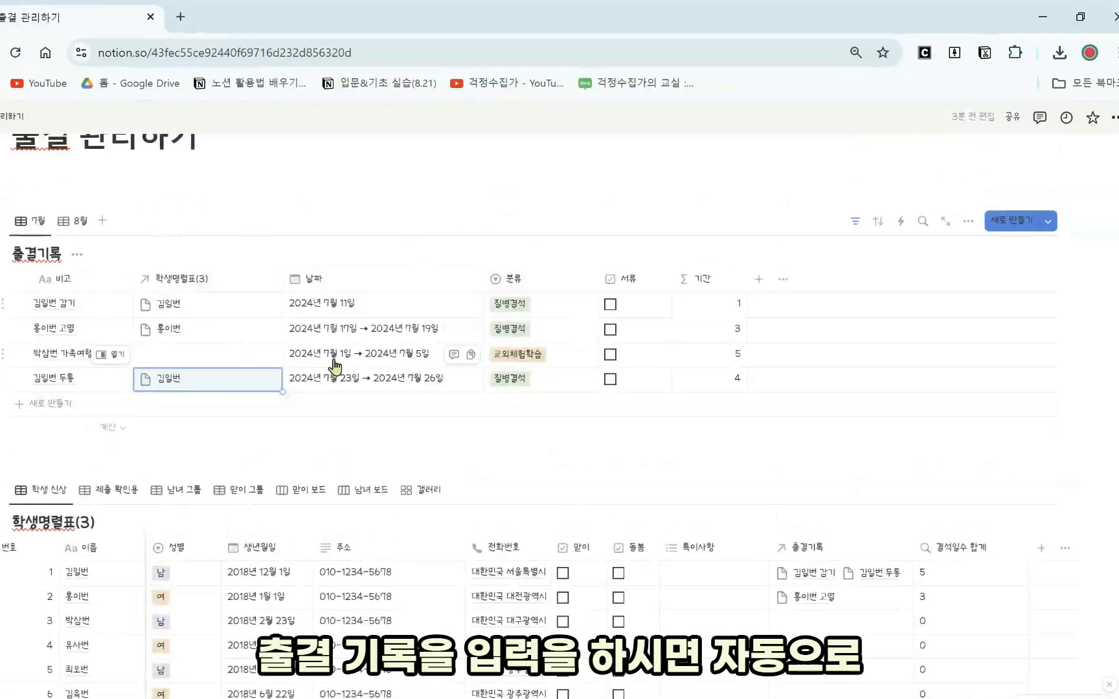
{"action": "scroll", "coordinate": [495, 336], "scroll_direction": "down", "scroll_amount": 3}
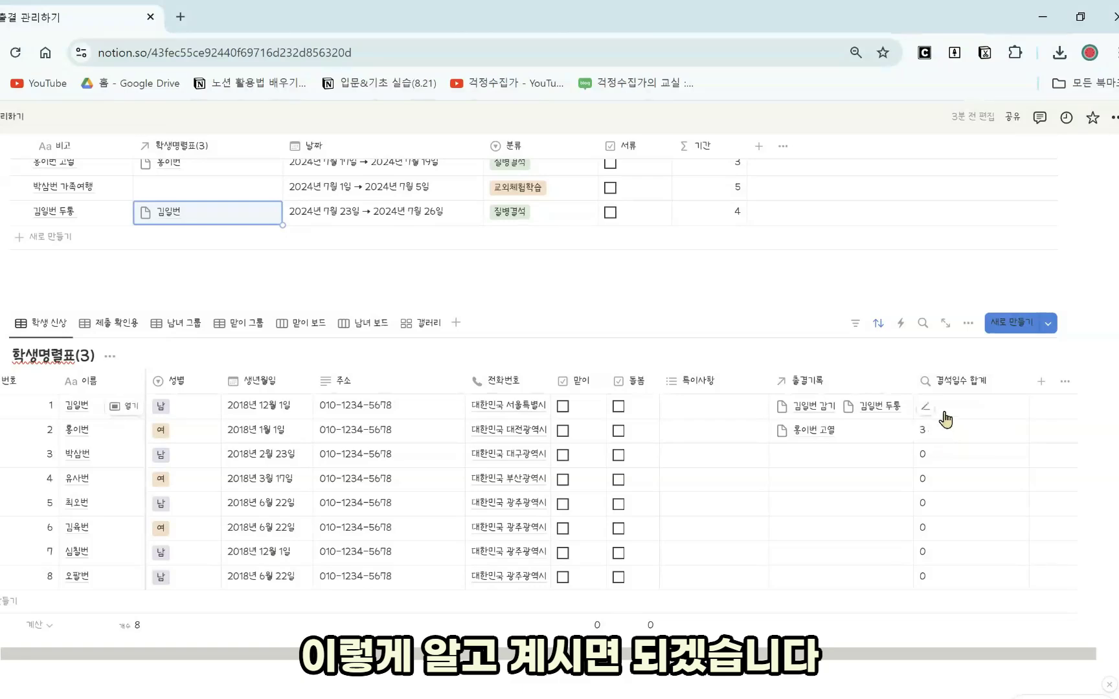
{"action": "scroll", "coordinate": [910, 483], "scroll_direction": "up", "scroll_amount": 1}
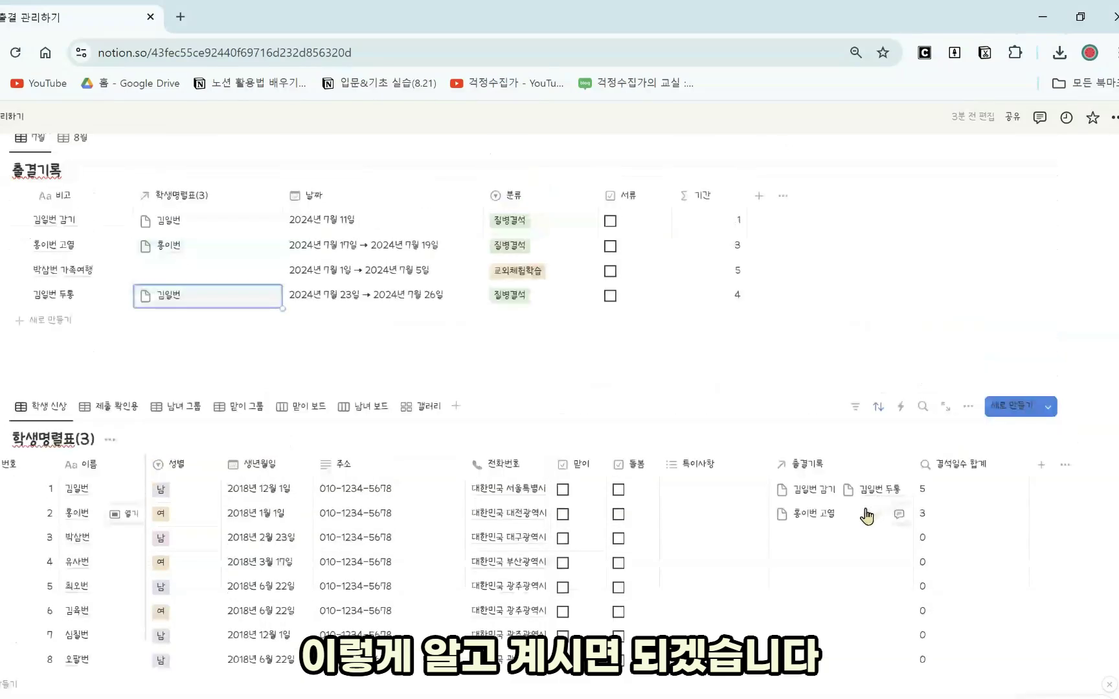
- Try hiding the 출결기록 column in the 학생 신상 view of 학생명렬표(3), and undo the hiding
{"action": "left_click", "coordinate": [832, 473]}
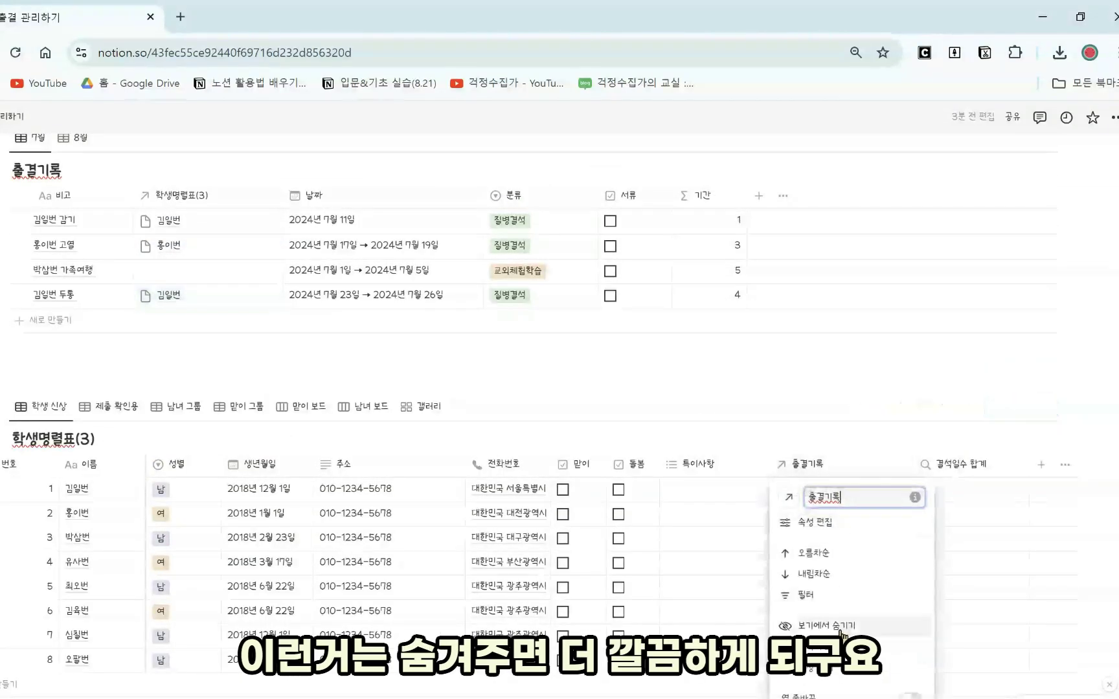
{"action": "left_click", "coordinate": [869, 626]}
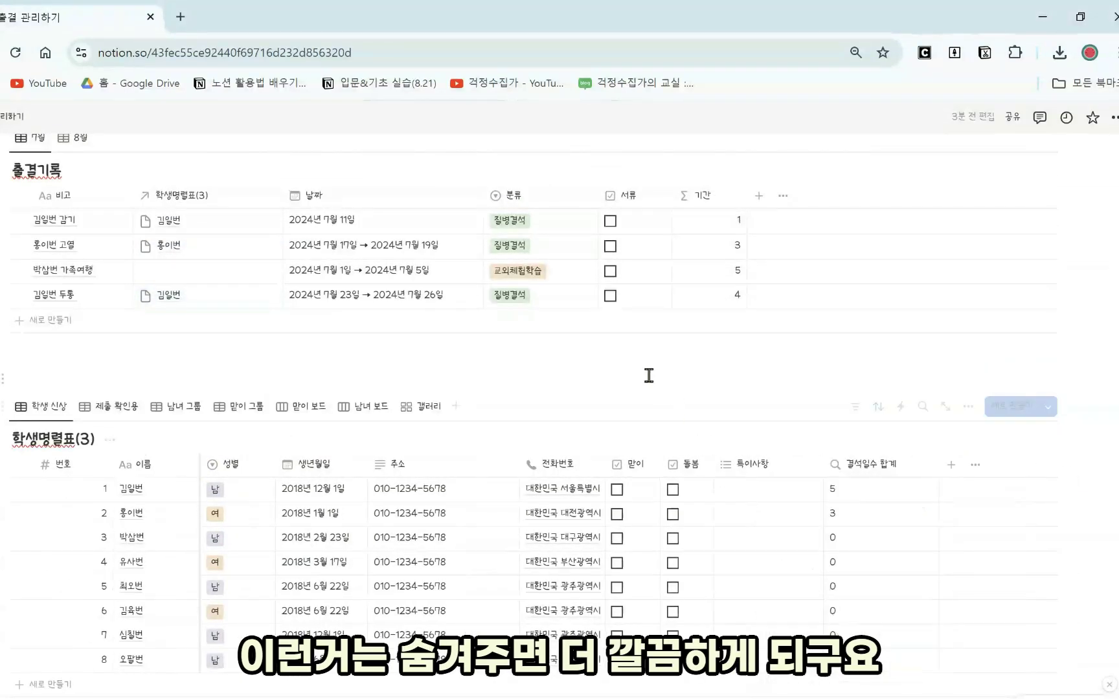
{"action": "scroll", "coordinate": [582, 362], "scroll_direction": "up", "scroll_amount": 1}
{"action": "left_click", "coordinate": [197, 293]}
{"action": "left_click", "coordinate": [220, 280]}
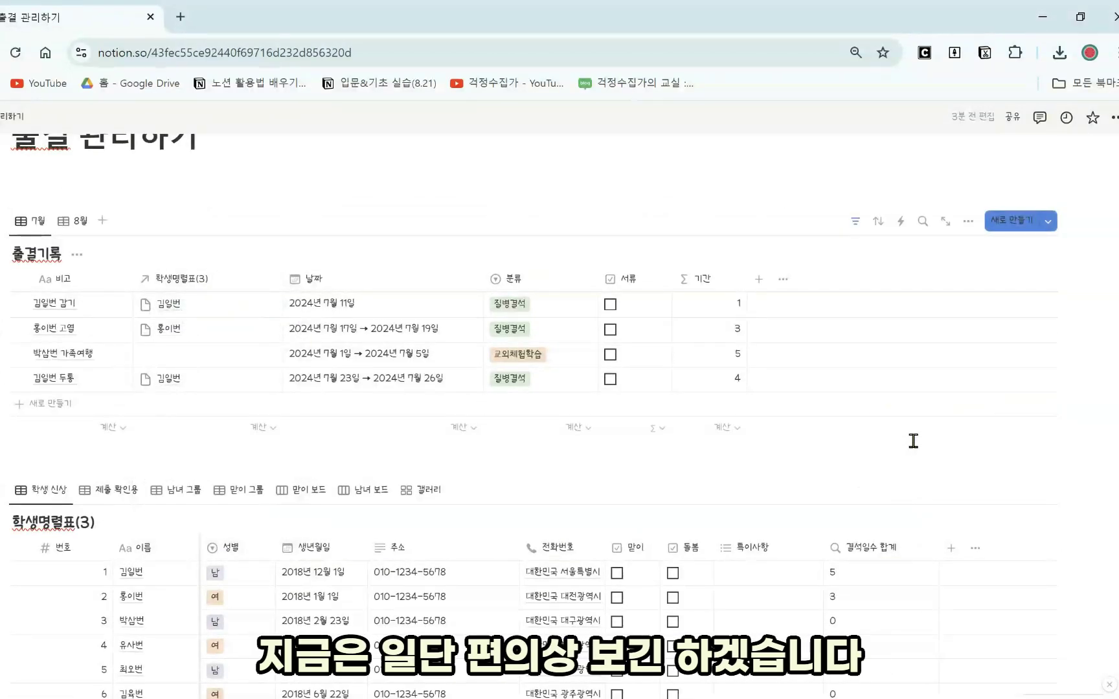
{"action": "key", "text": "ctrl+z"}
{"action": "scroll", "coordinate": [933, 589], "scroll_direction": "down", "scroll_amount": 1}
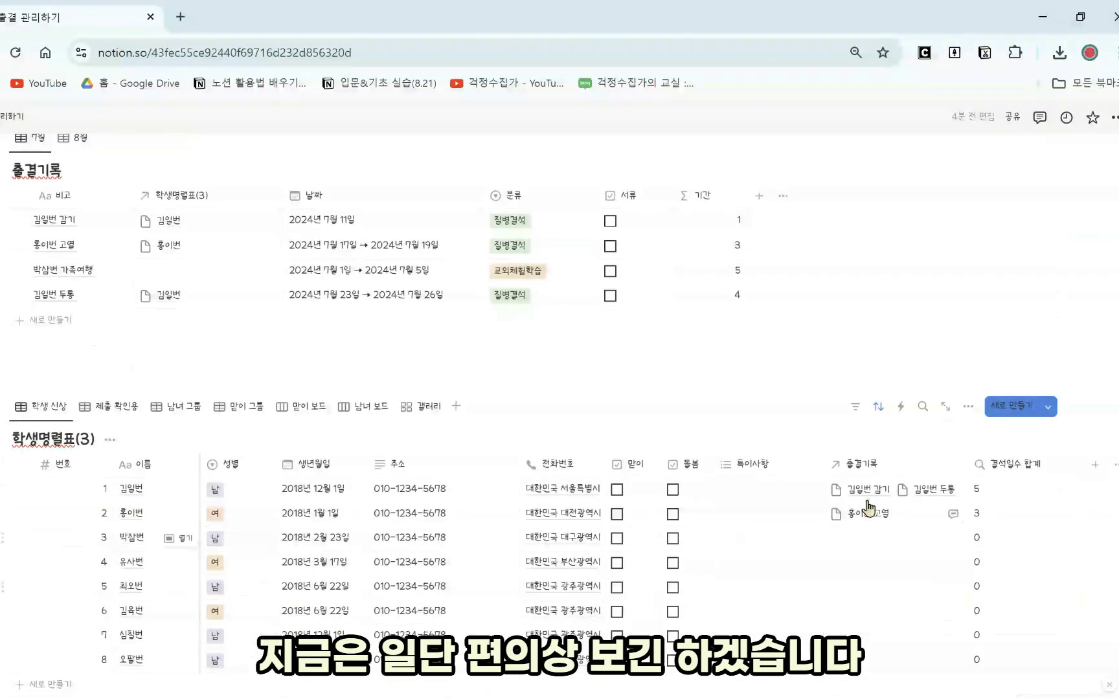
- Narrow the 특이사항 column in 학생명렬표(3), and place the 학생명렬표(3) column right after 비고 in the 8월 view of 출결기록
{"action": "left_click_drag", "start_coordinate": [828, 466], "coordinate": [798, 467]}
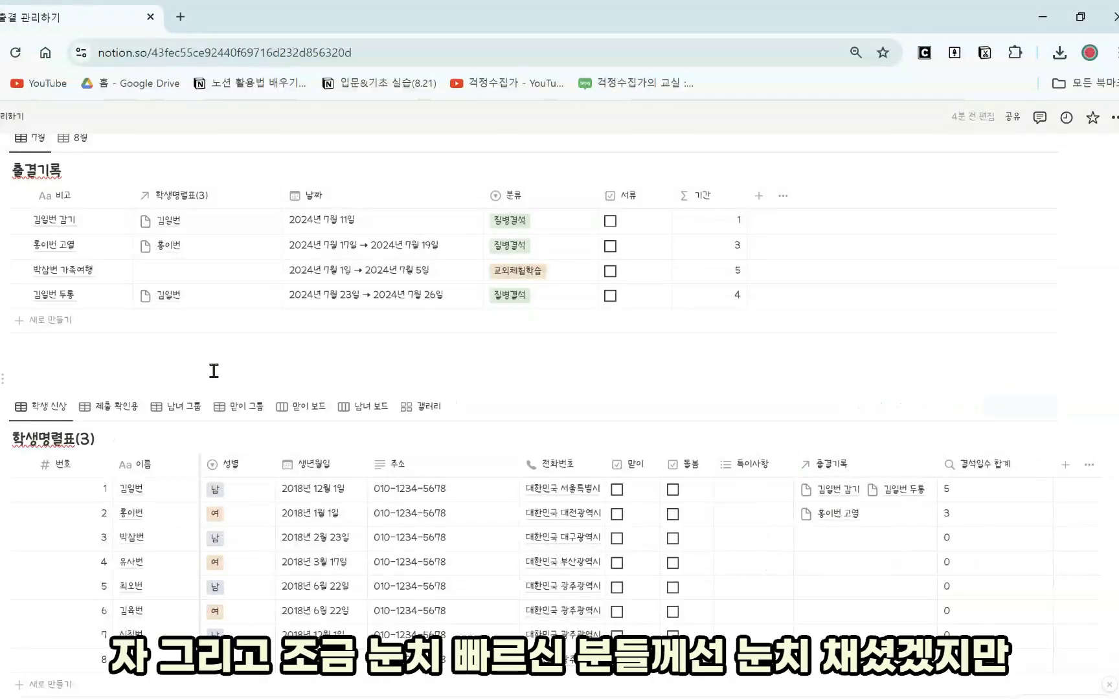
{"action": "scroll", "coordinate": [195, 390], "scroll_direction": "up", "scroll_amount": 1}
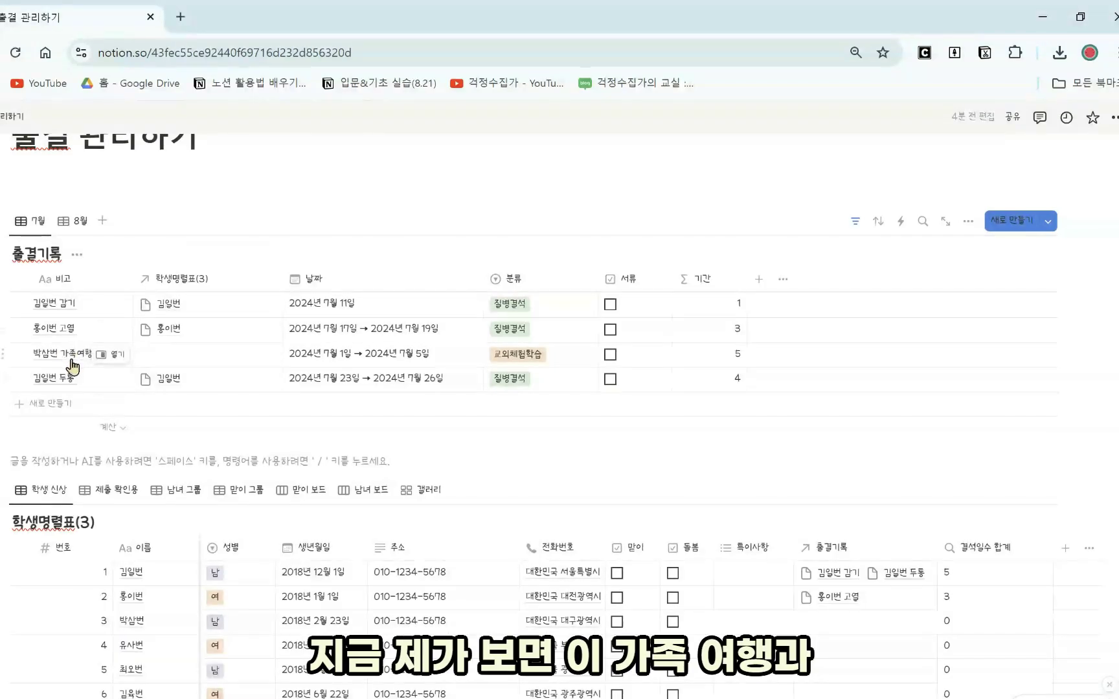
{"action": "left_click", "coordinate": [81, 222]}
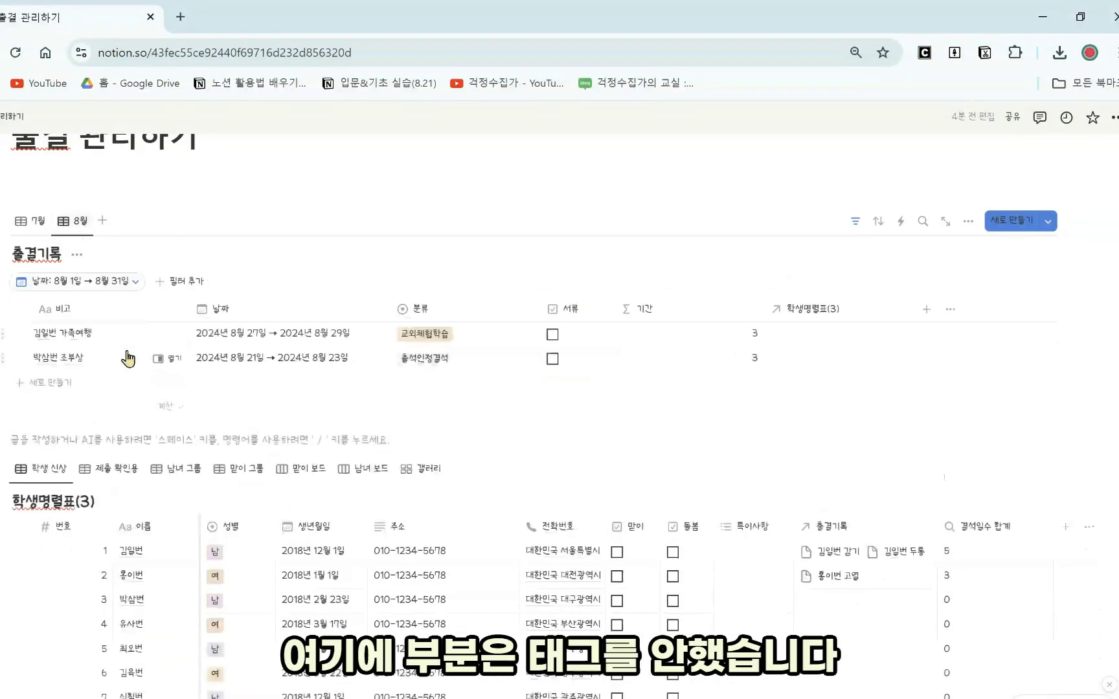
{"action": "left_click_drag", "start_coordinate": [823, 312], "coordinate": [240, 312]}
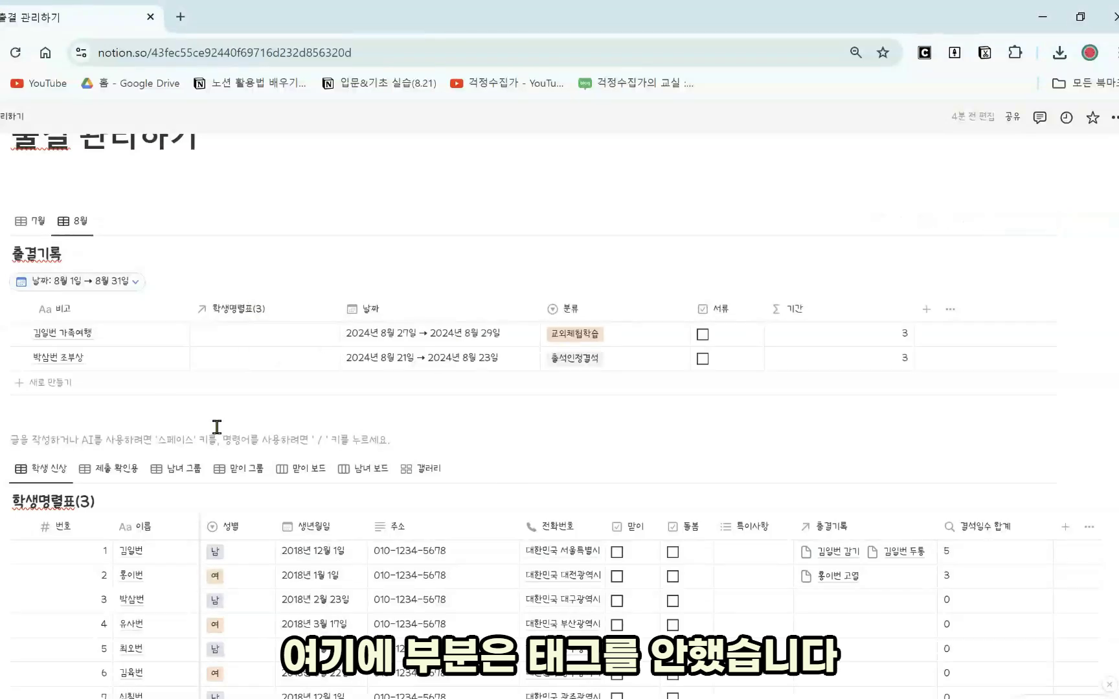
- Compare the unlinked records in the 7월 and 8월 views, and rename the 학생명렬표(3) relation property of 출결기록 to 실제결석
{"action": "left_click", "coordinate": [31, 221]}
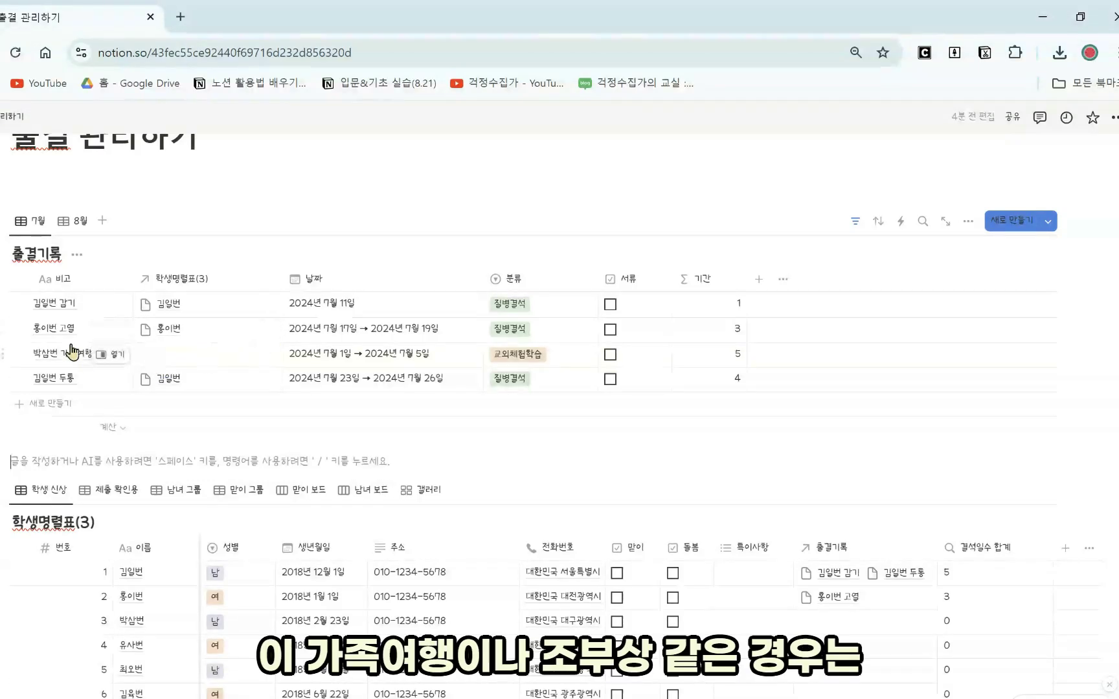
{"action": "left_click", "coordinate": [76, 221]}
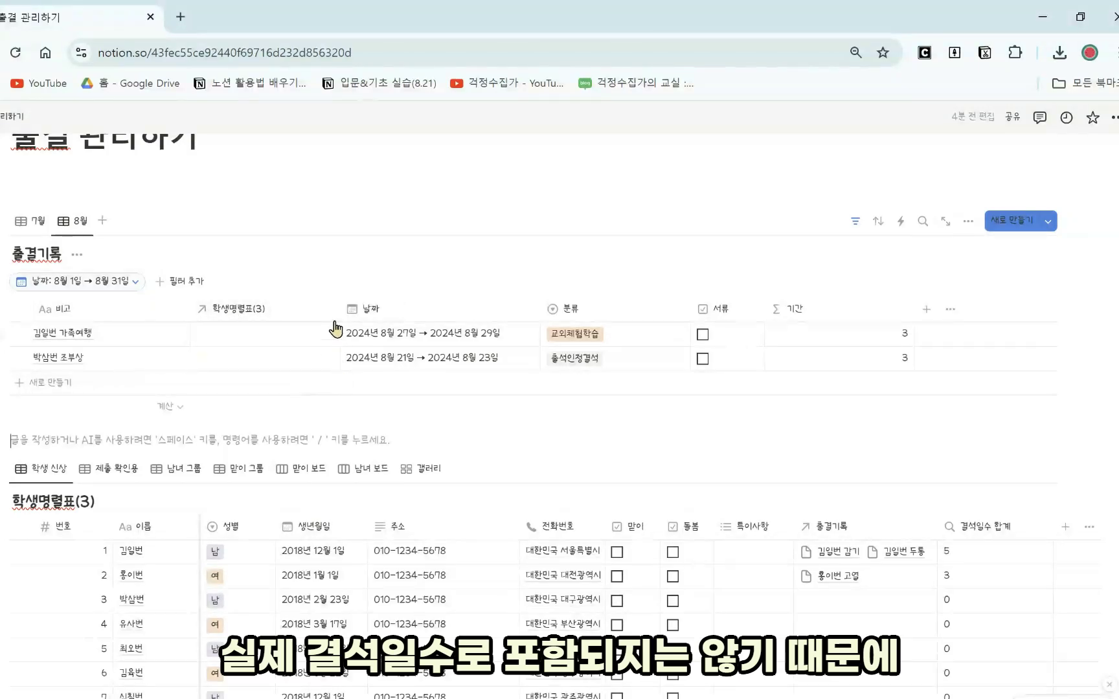
{"action": "left_click", "coordinate": [31, 220]}
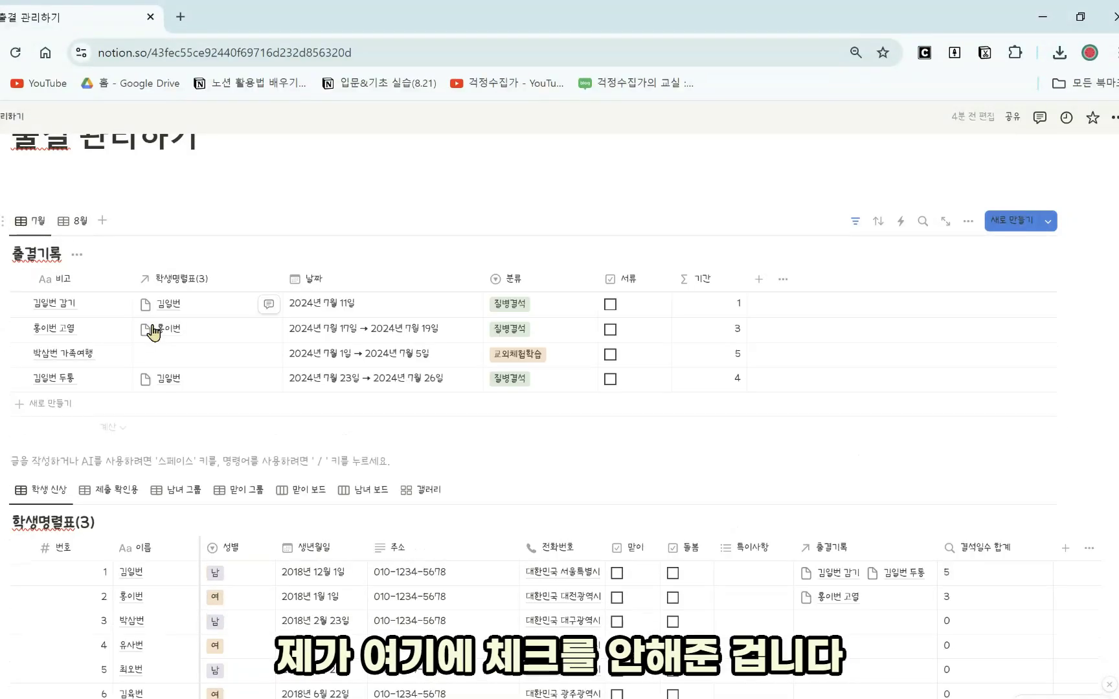
{"action": "scroll", "coordinate": [383, 556], "scroll_direction": "down", "scroll_amount": 2}
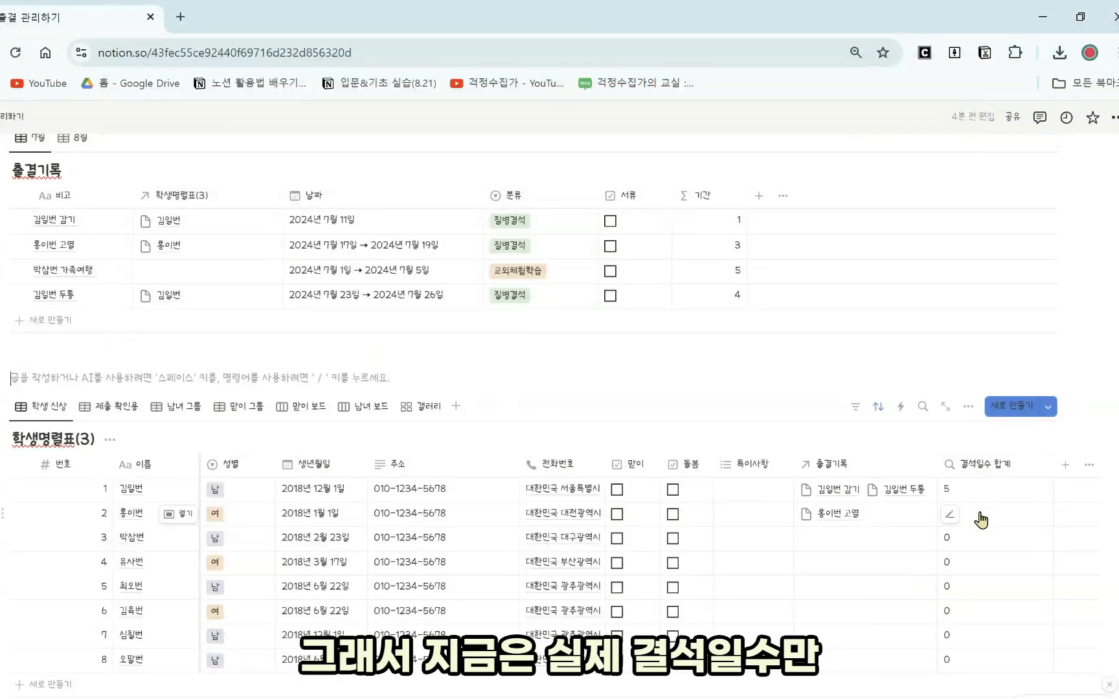
{"action": "left_click", "coordinate": [187, 195]}
{"action": "key", "text": "ctrl+a"}
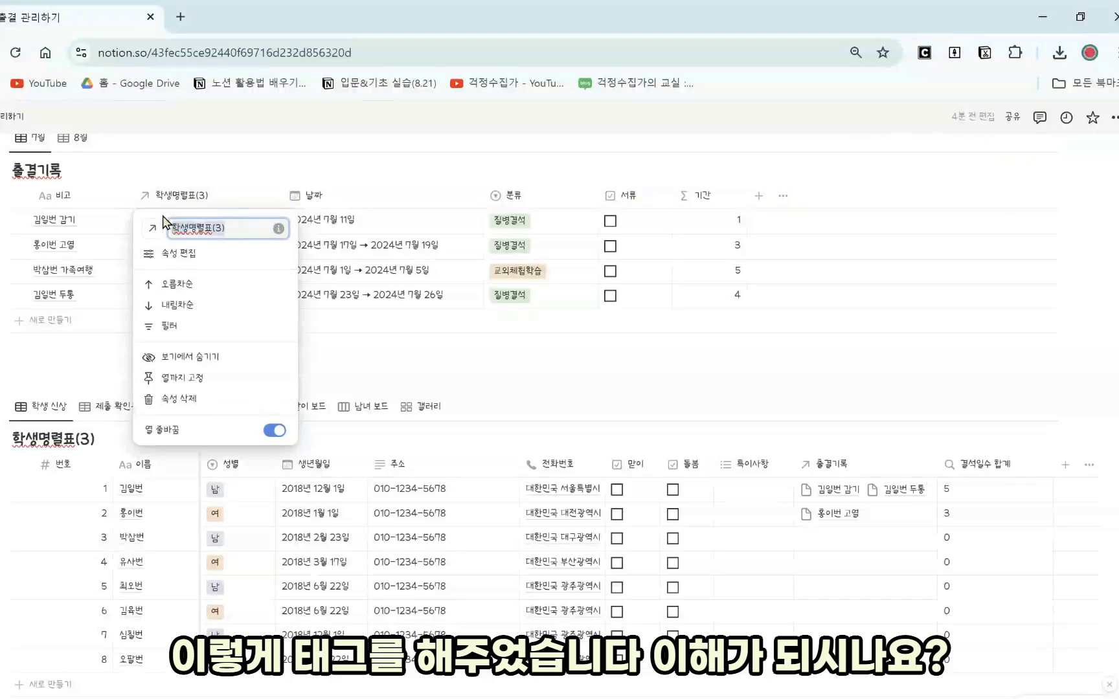
{"action": "type", "text": "실제결석"}
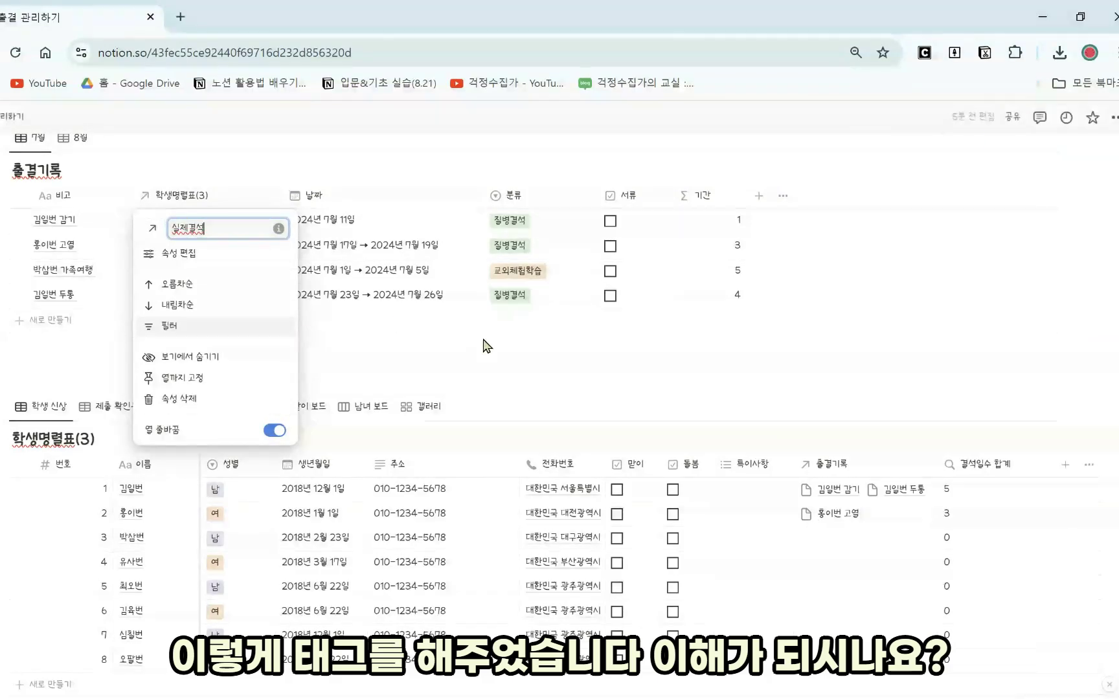
{"action": "left_click", "coordinate": [486, 347]}
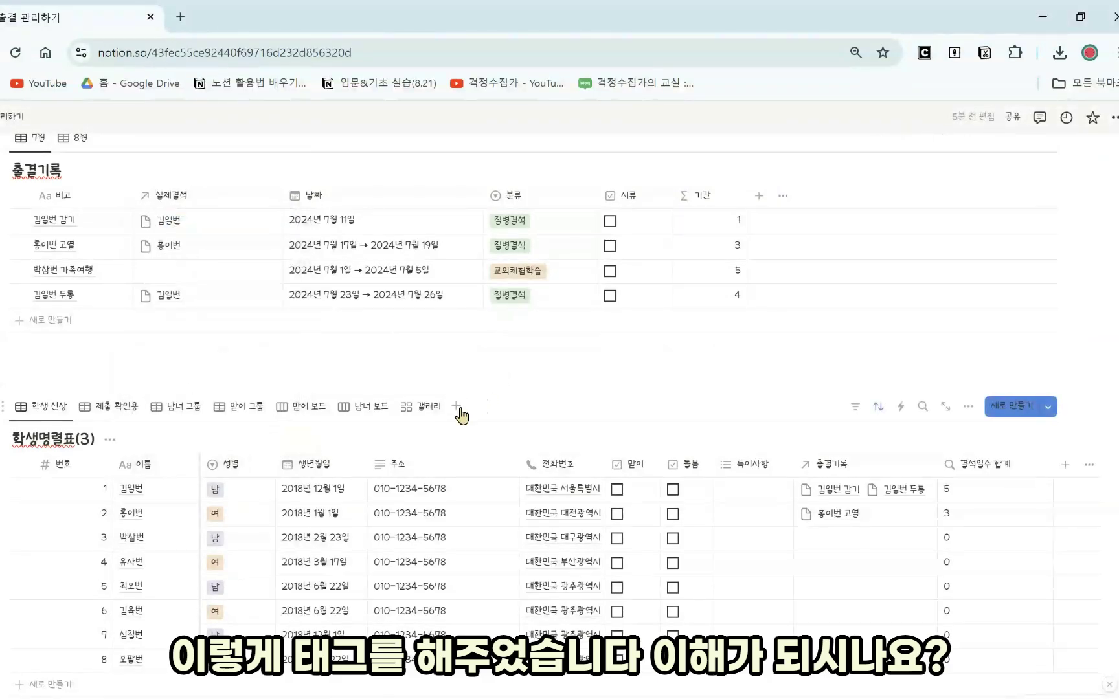
- Add a calendar view to the 출결기록 database
{"action": "scroll", "coordinate": [460, 424], "scroll_direction": "up", "scroll_amount": 2}
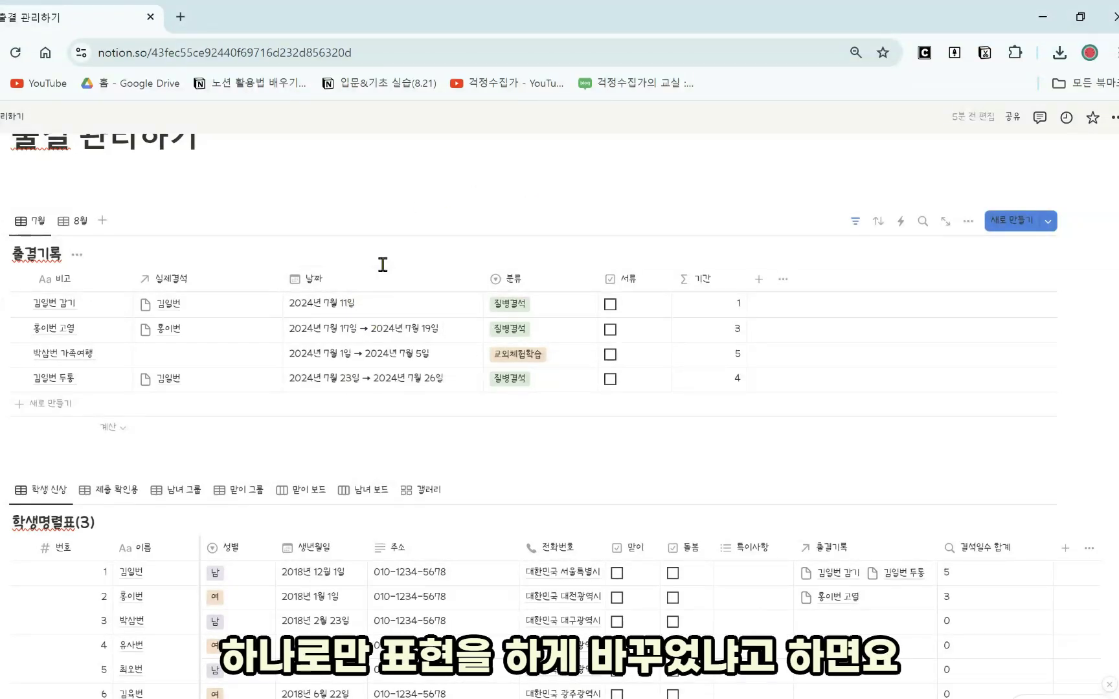
{"action": "left_click", "coordinate": [102, 221]}
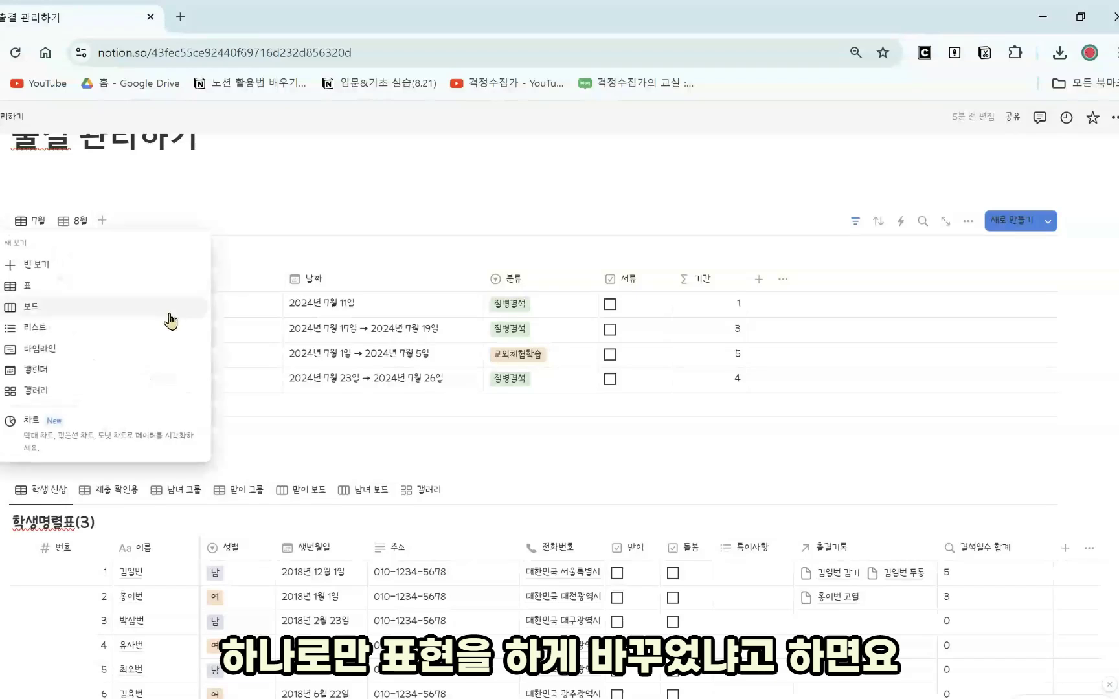
{"action": "left_click", "coordinate": [88, 371]}
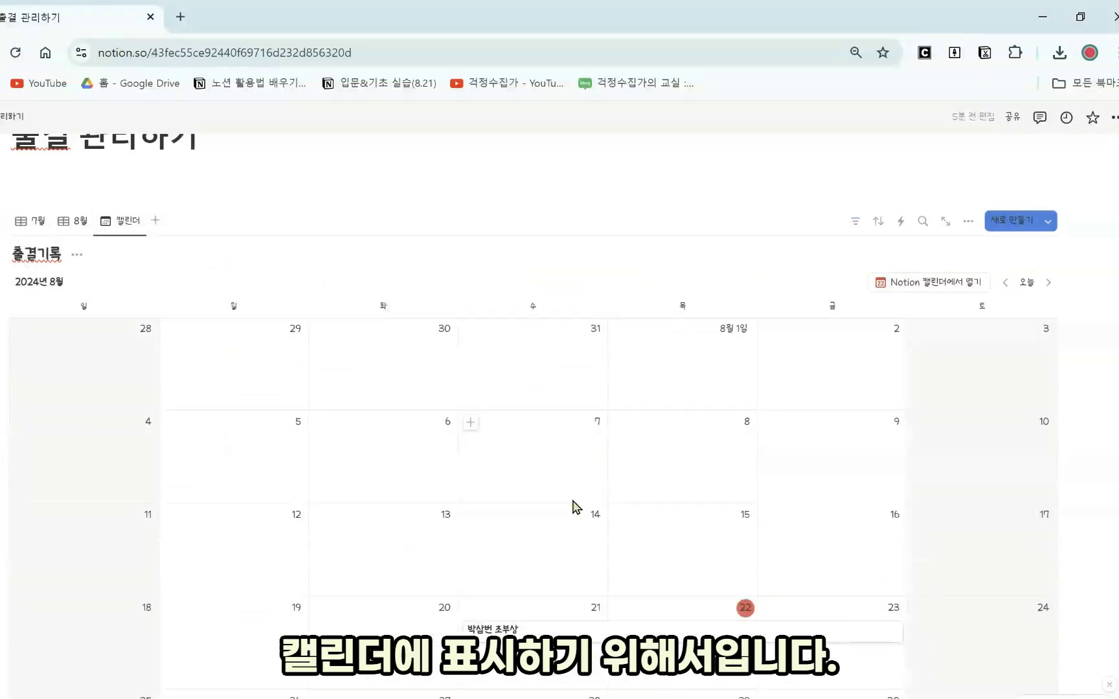
{"action": "scroll", "coordinate": [572, 507], "scroll_direction": "down", "scroll_amount": 2}
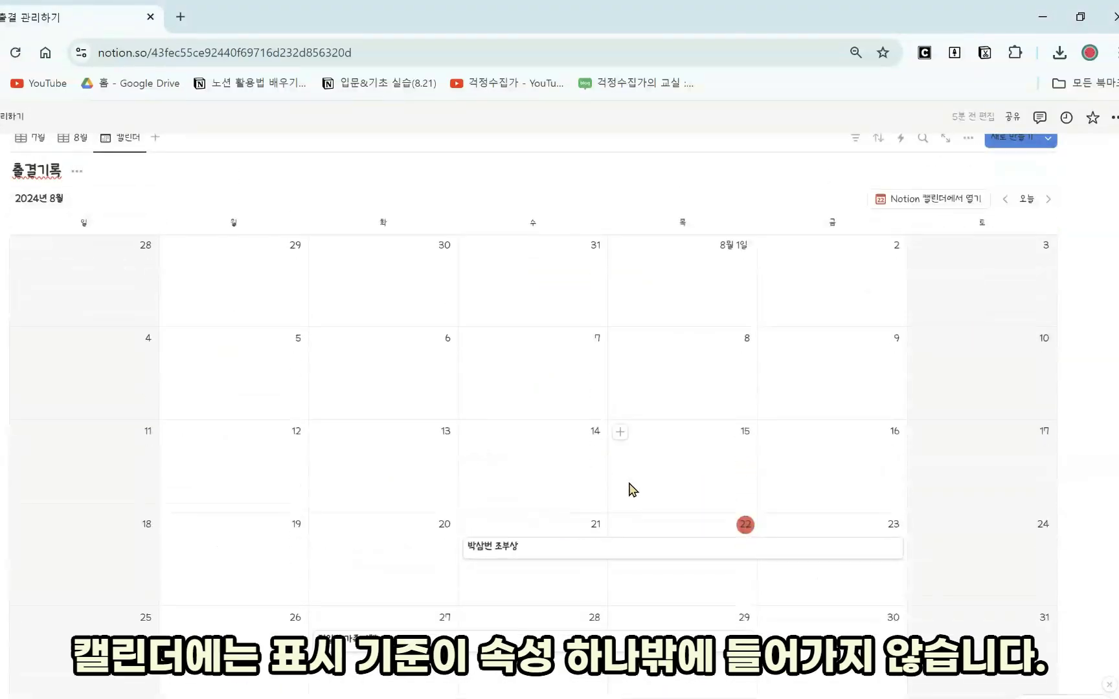
- Check in the calendar view's layout settings which property its entries are shown by, keeping 날짜 selected
{"action": "scroll", "coordinate": [769, 408], "scroll_direction": "up", "scroll_amount": 2}
{"action": "left_click", "coordinate": [969, 221]}
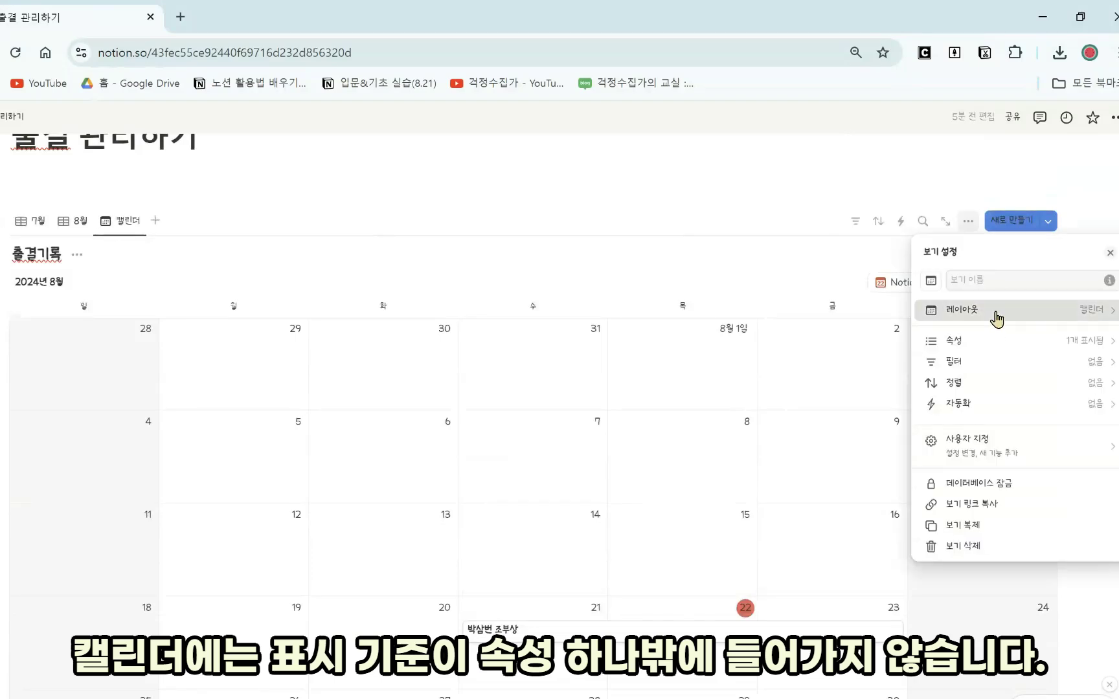
{"action": "left_click", "coordinate": [966, 311]}
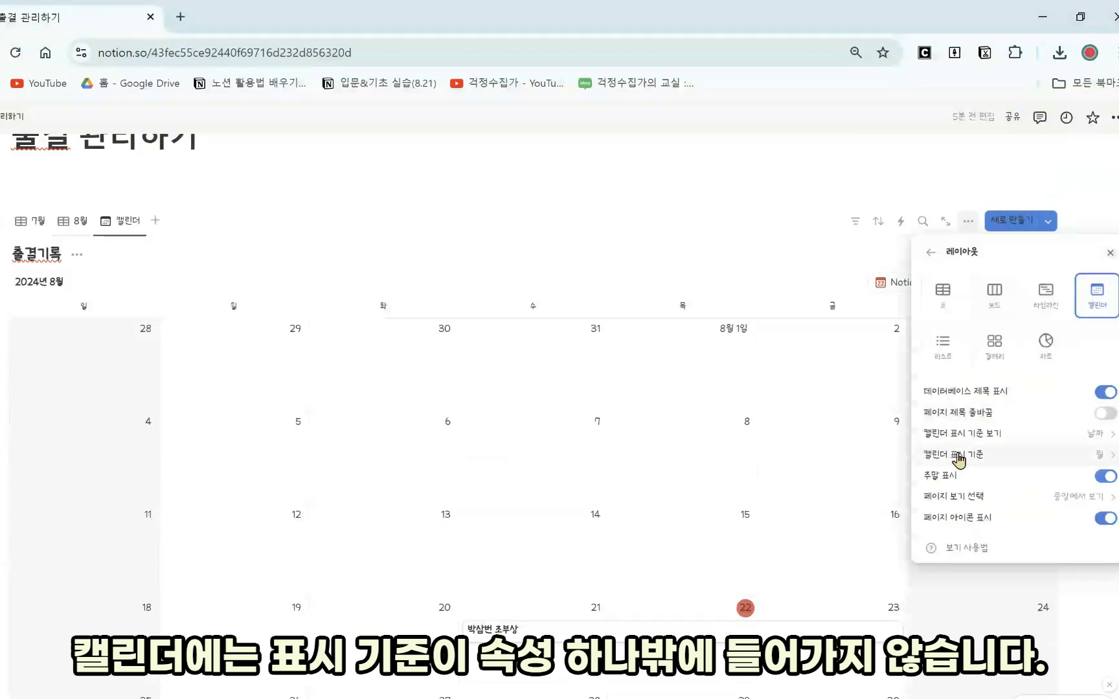
{"action": "left_click", "coordinate": [1024, 437]}
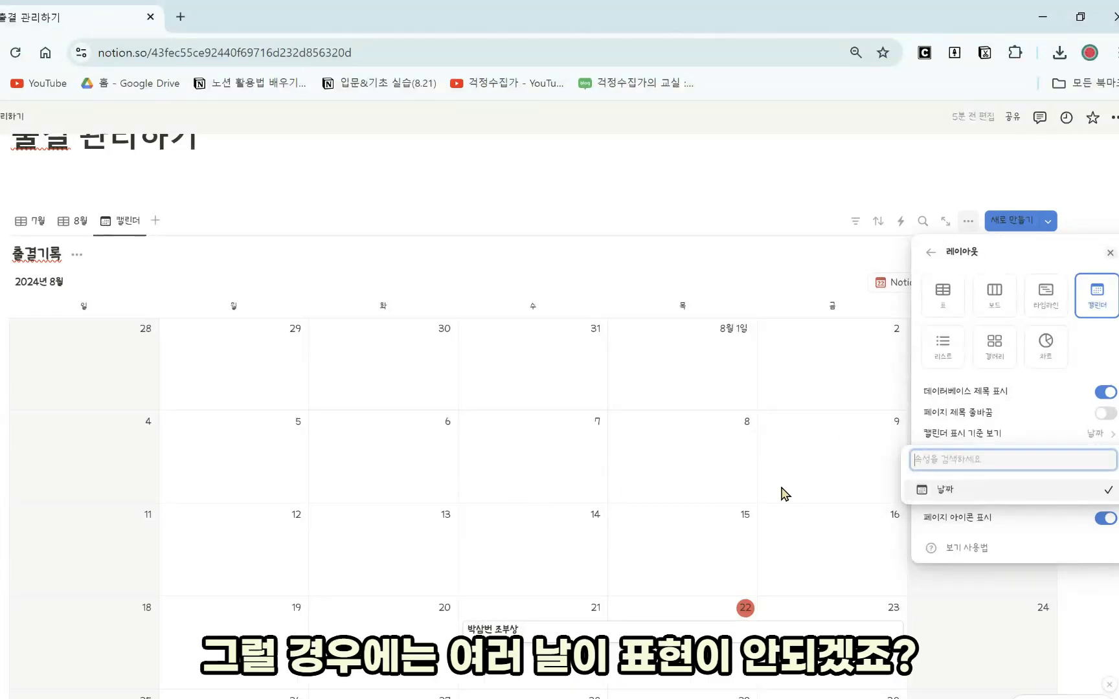
{"action": "left_click", "coordinate": [999, 499]}
{"action": "left_click", "coordinate": [767, 526]}
{"action": "scroll", "coordinate": [700, 544], "scroll_direction": "down", "scroll_amount": 1}
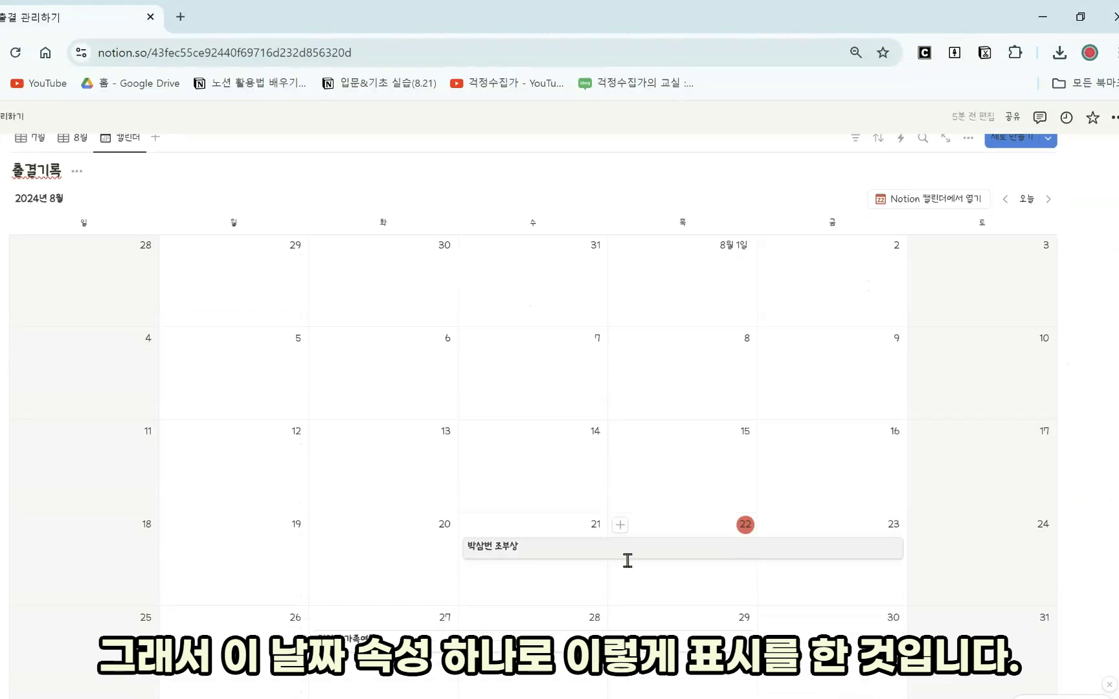
{"action": "scroll", "coordinate": [469, 482], "scroll_direction": "up", "scroll_amount": 1}
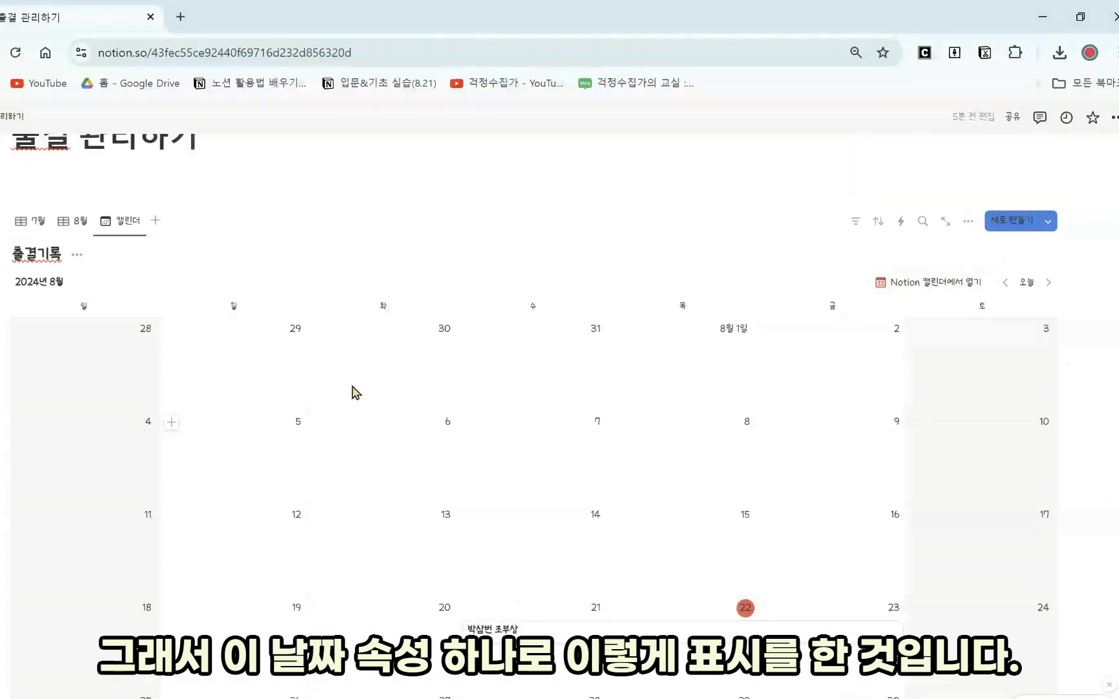
- Bring the calendar to July 2024 and show the 분류 and 기간 properties on its entries
{"action": "left_click", "coordinate": [1005, 282]}
{"action": "scroll", "coordinate": [647, 512], "scroll_direction": "down", "scroll_amount": 1}
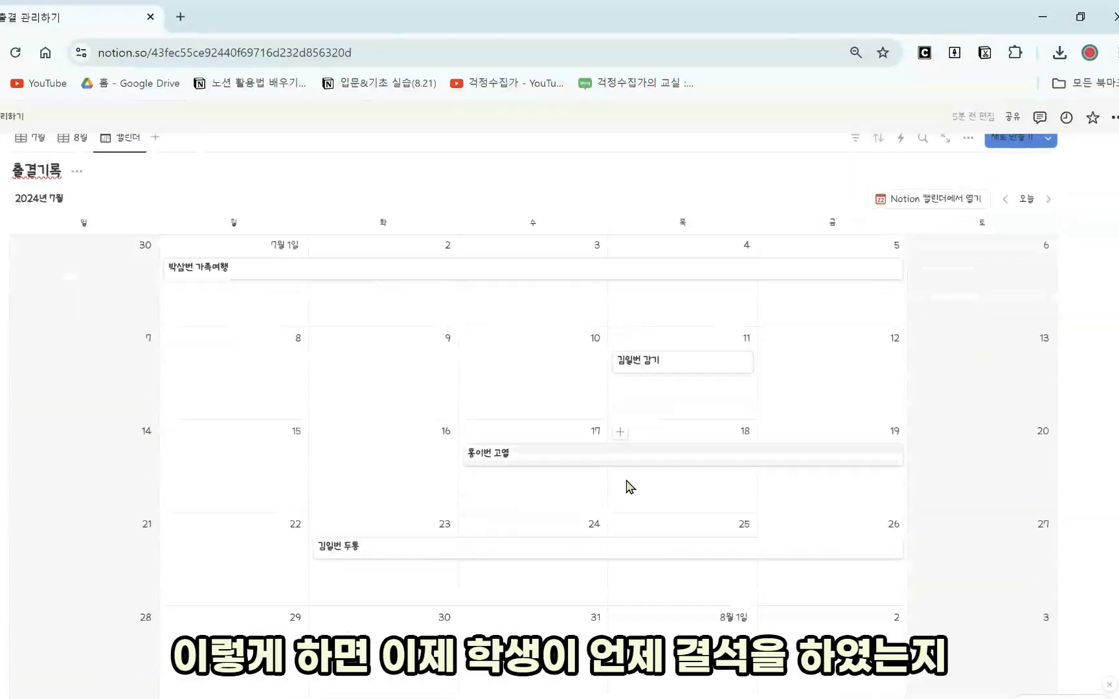
{"action": "scroll", "coordinate": [817, 445], "scroll_direction": "up", "scroll_amount": 1}
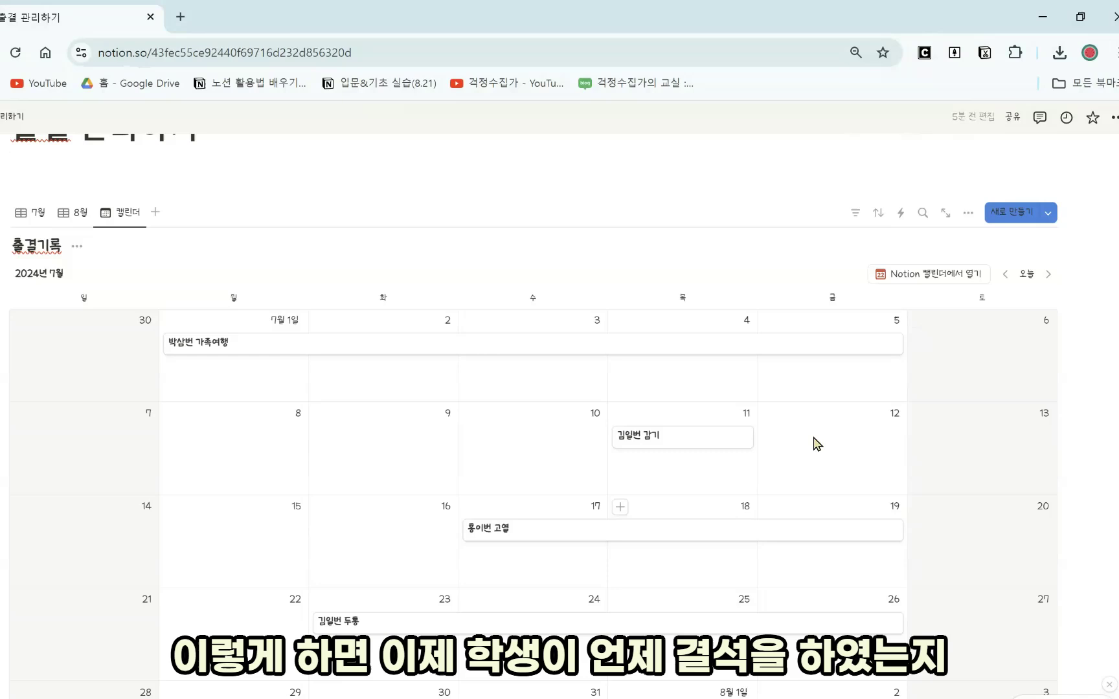
{"action": "left_click", "coordinate": [969, 221]}
{"action": "left_click", "coordinate": [1002, 352]}
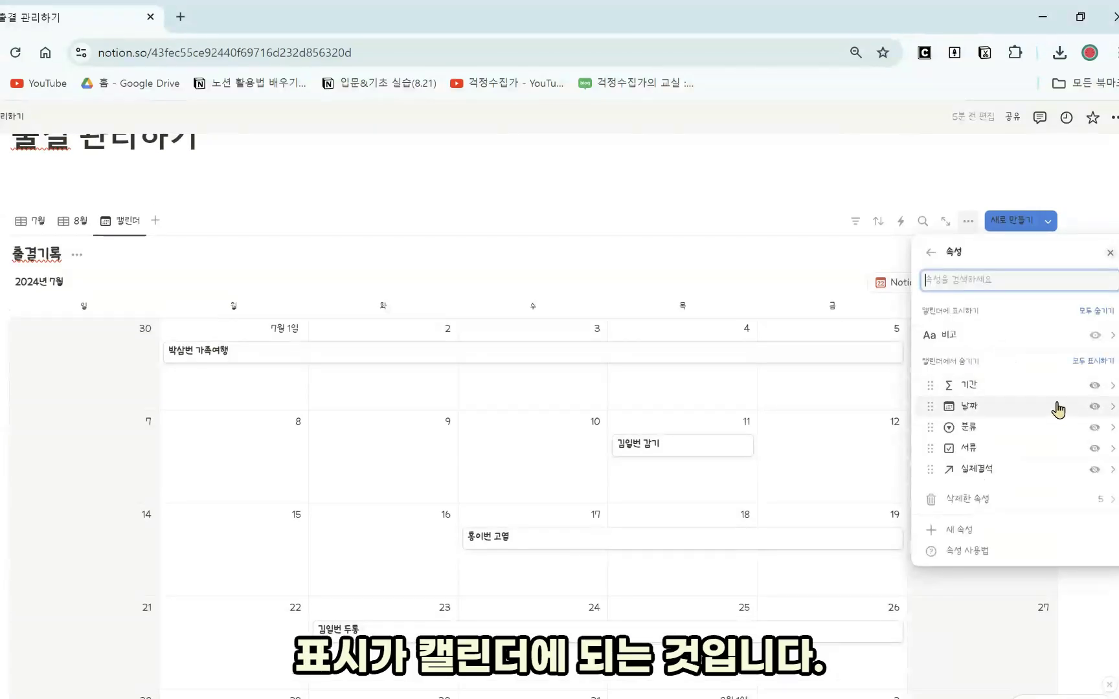
{"action": "left_click", "coordinate": [1094, 428]}
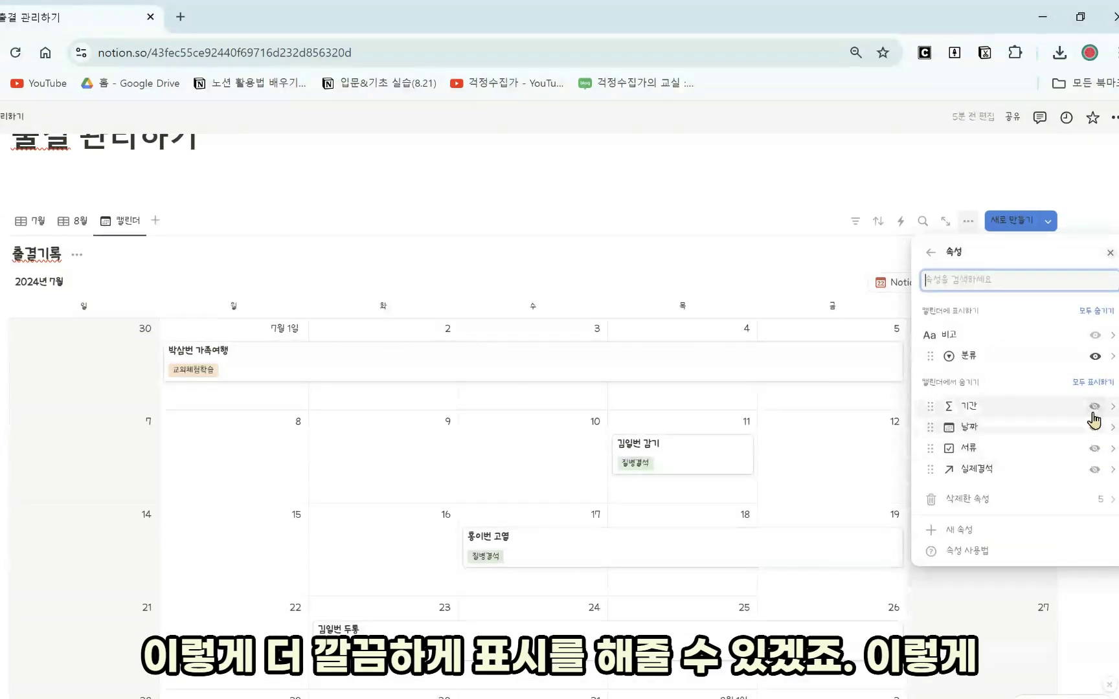
{"action": "left_click", "coordinate": [1094, 407]}
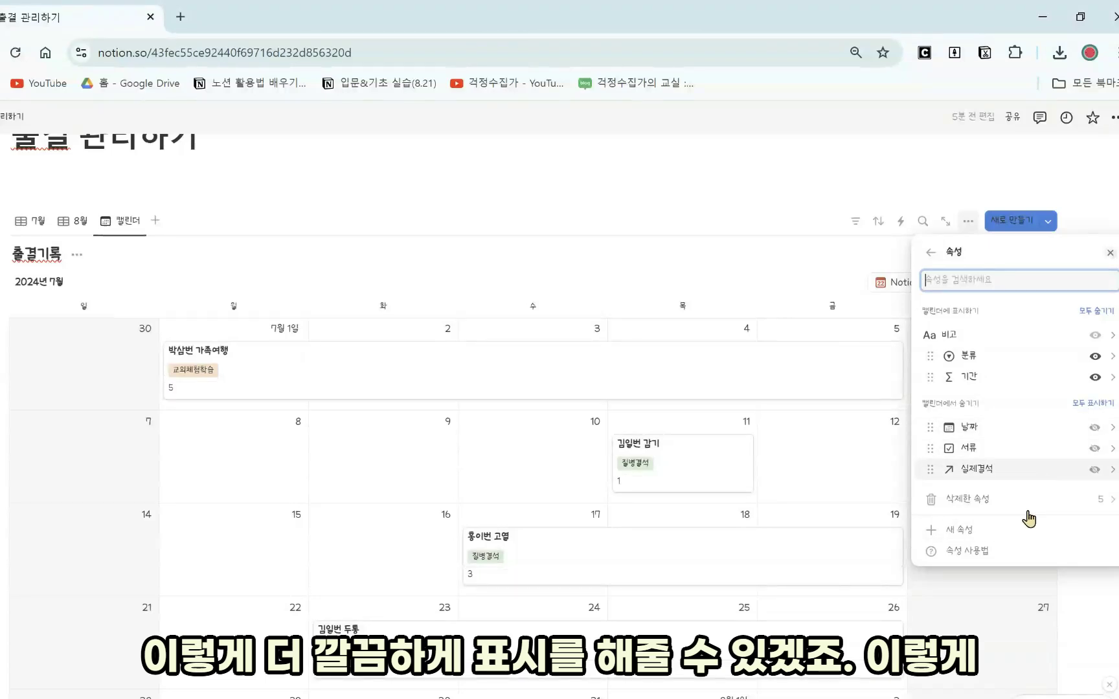
{"action": "left_click", "coordinate": [861, 499]}
{"action": "scroll", "coordinate": [719, 555], "scroll_direction": "down", "scroll_amount": 2}
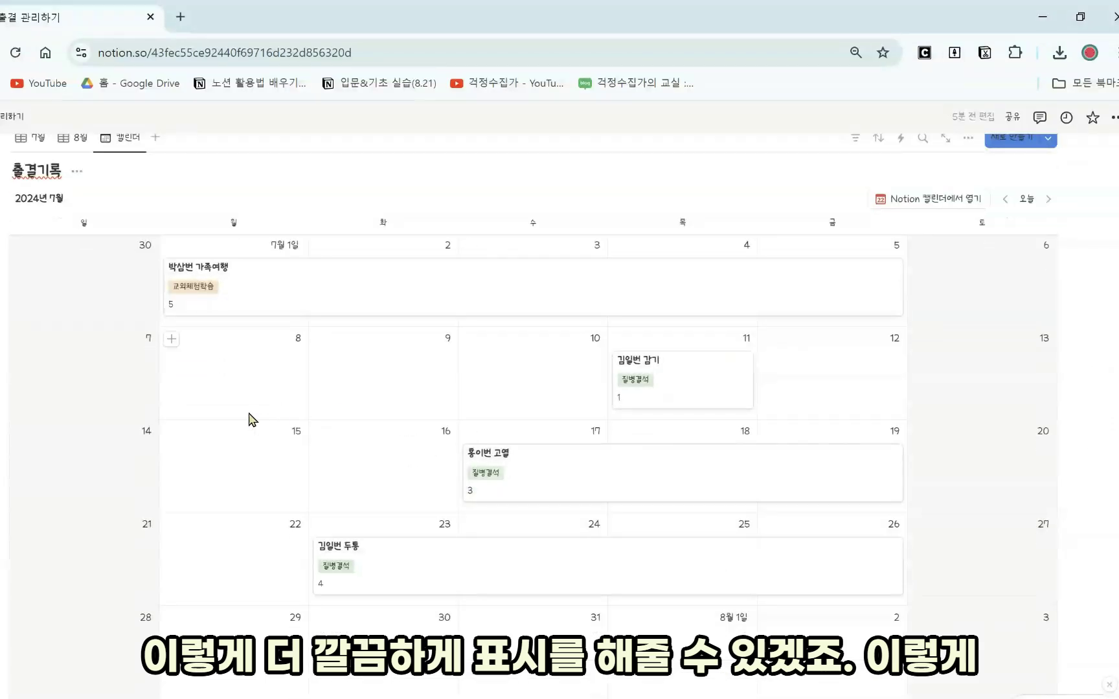
{"action": "scroll", "coordinate": [648, 550], "scroll_direction": "up", "scroll_amount": 2}
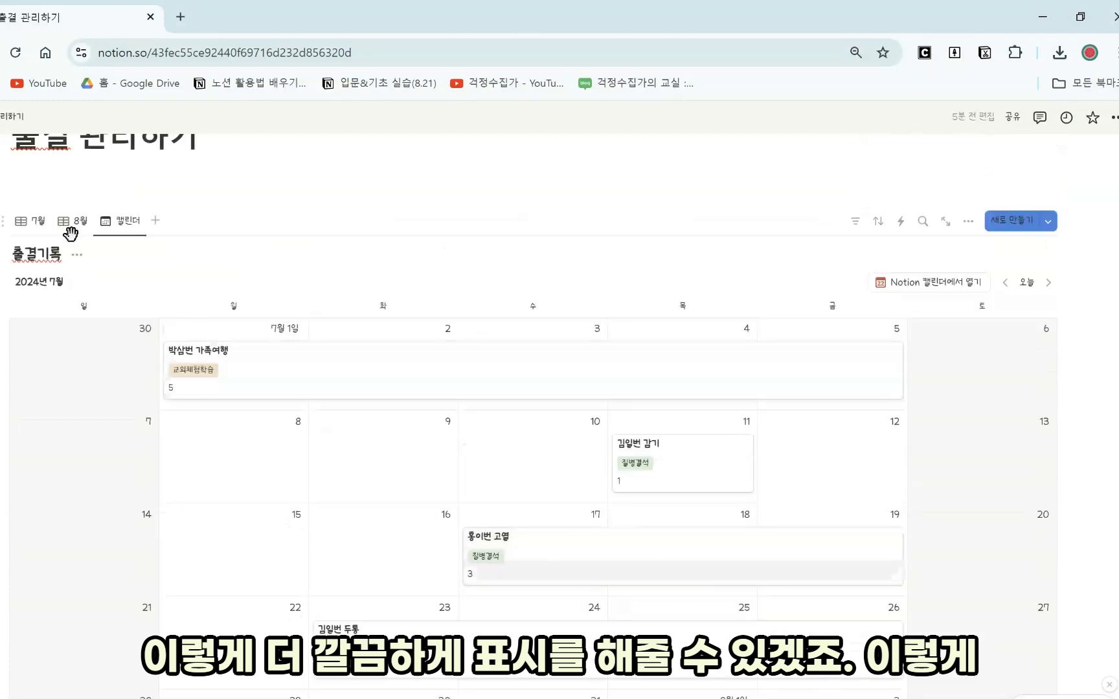
- In the 7월 view, examine the 날짜 property's settings and the end-date option of the first record's date without changing them
{"action": "left_click", "coordinate": [34, 220]}
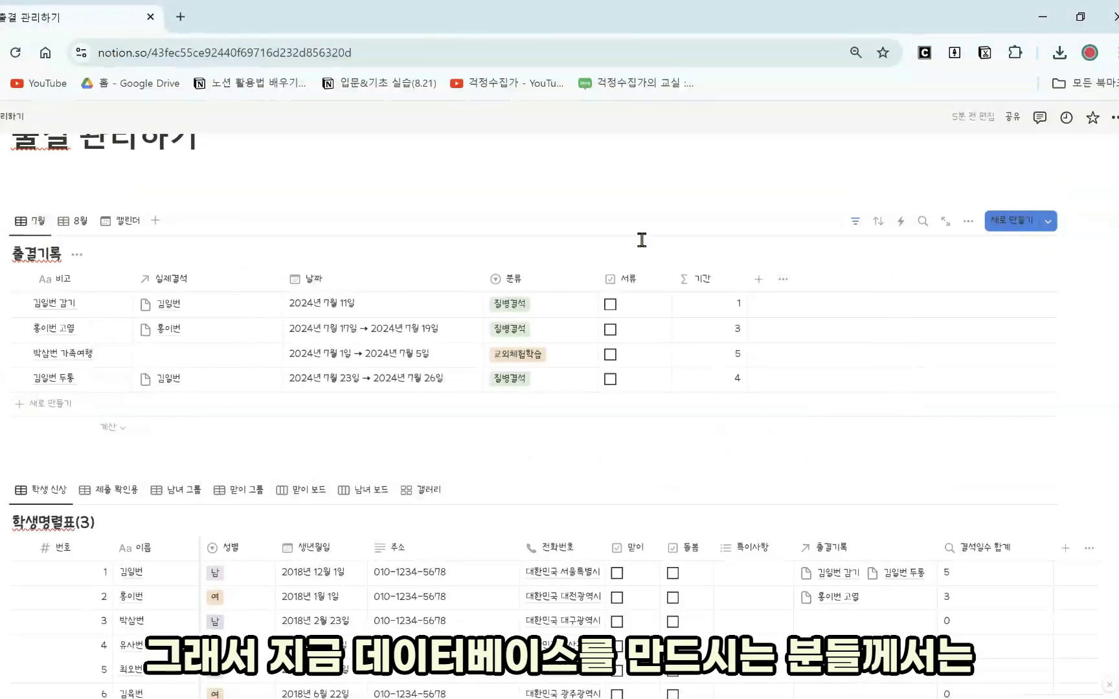
{"action": "left_click", "coordinate": [332, 280]}
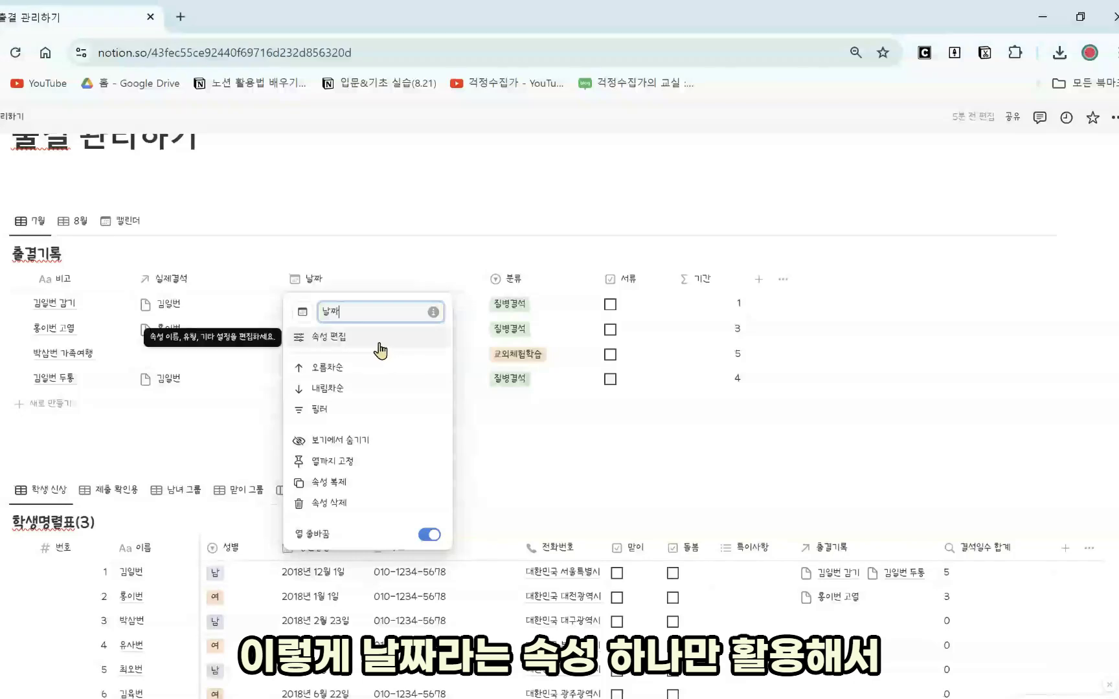
{"action": "left_click", "coordinate": [367, 285]}
{"action": "left_click", "coordinate": [369, 285]}
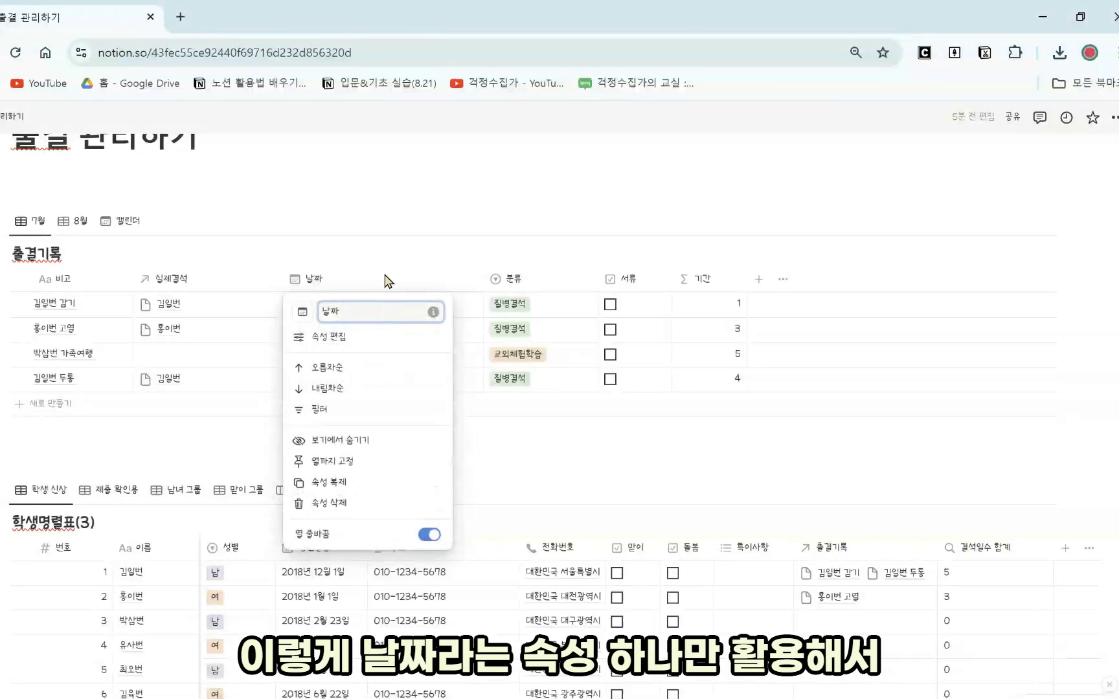
{"action": "left_click", "coordinate": [367, 338]}
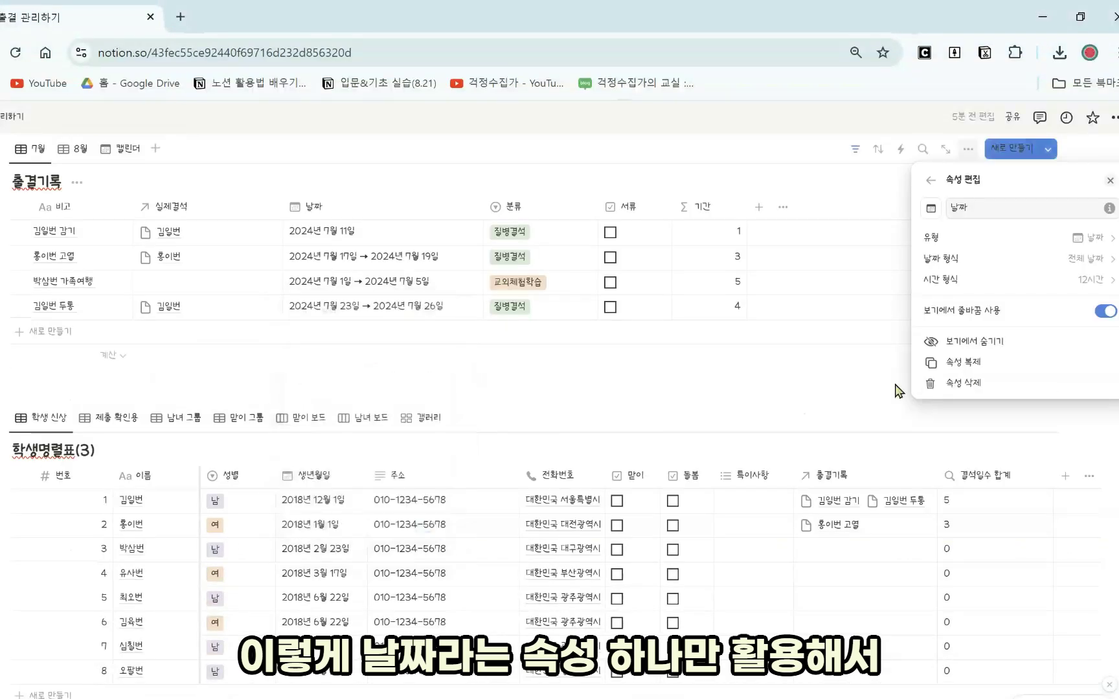
{"action": "left_click", "coordinate": [362, 250]}
{"action": "left_click", "coordinate": [357, 233]}
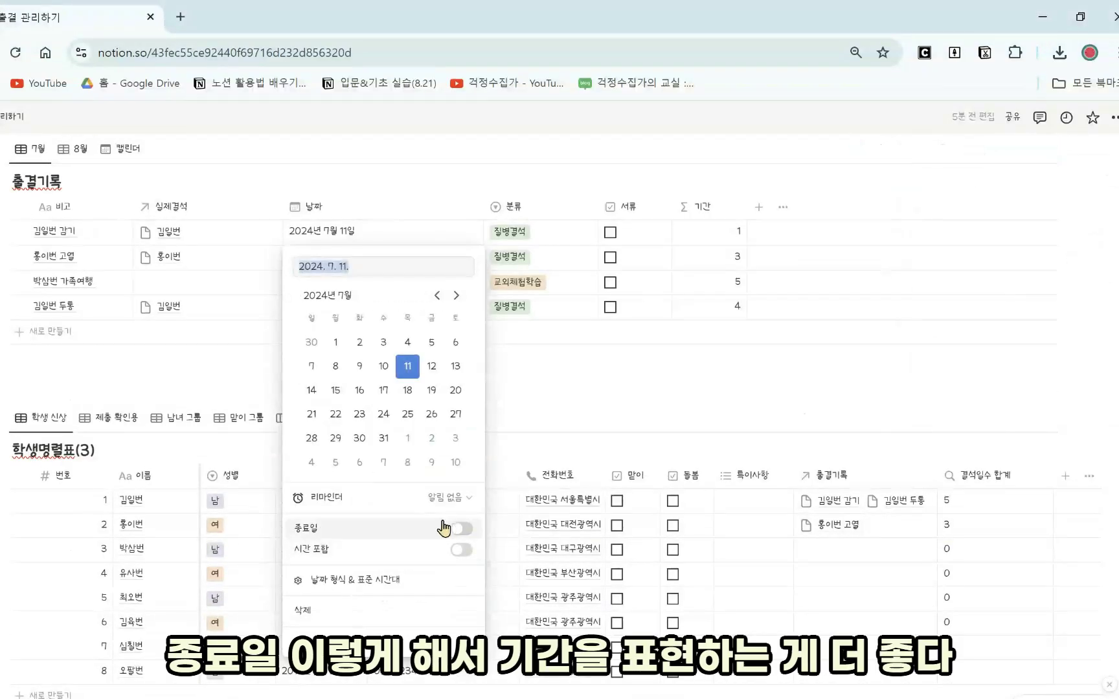
{"action": "key", "text": "Escape"}
{"action": "scroll", "coordinate": [512, 425], "scroll_direction": "up", "scroll_amount": 2}
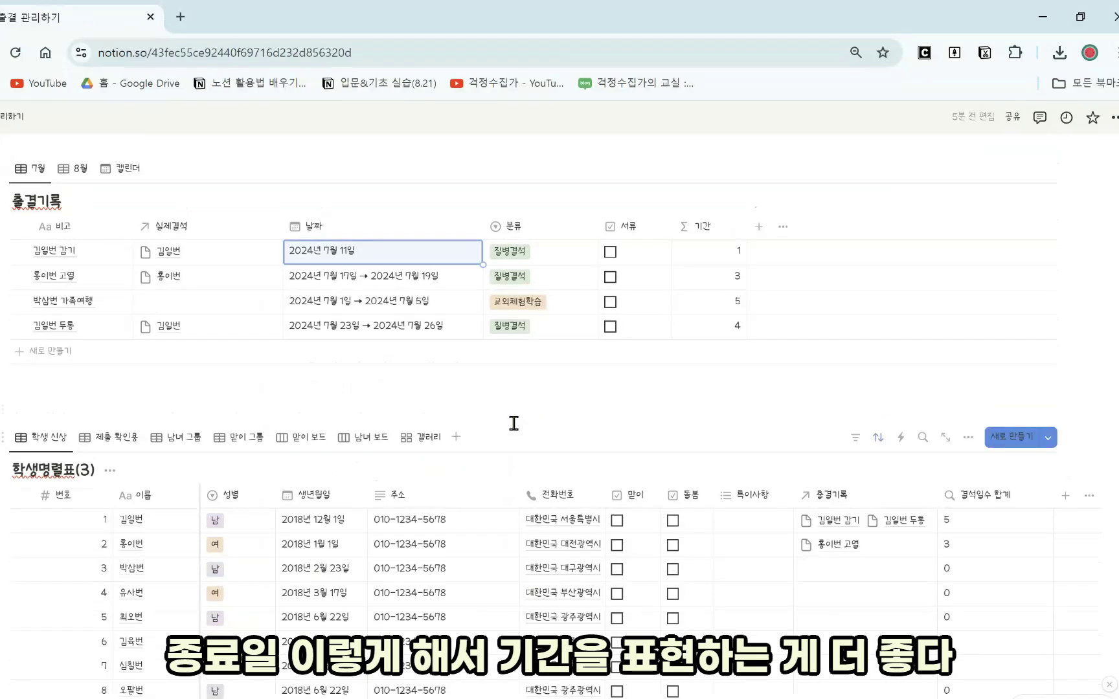
- Return to the calendar view of 출결기록 and show August 2024
{"action": "left_click", "coordinate": [128, 233]}
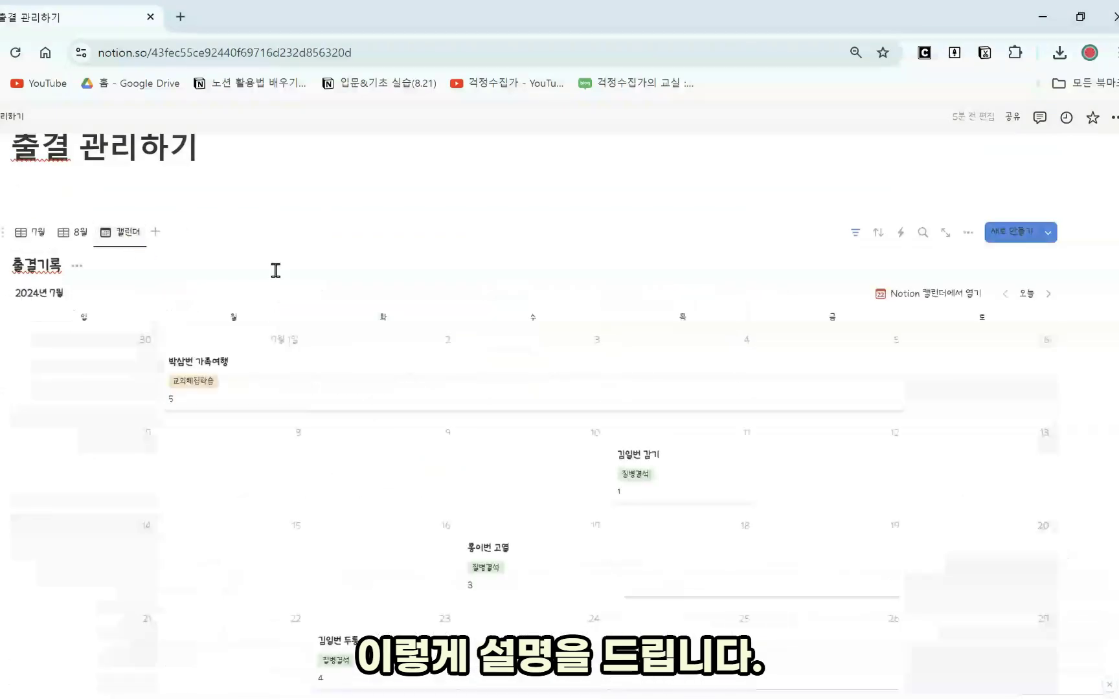
{"action": "scroll", "coordinate": [704, 552], "scroll_direction": "down", "scroll_amount": 2}
{"action": "left_click", "coordinate": [1048, 210]}
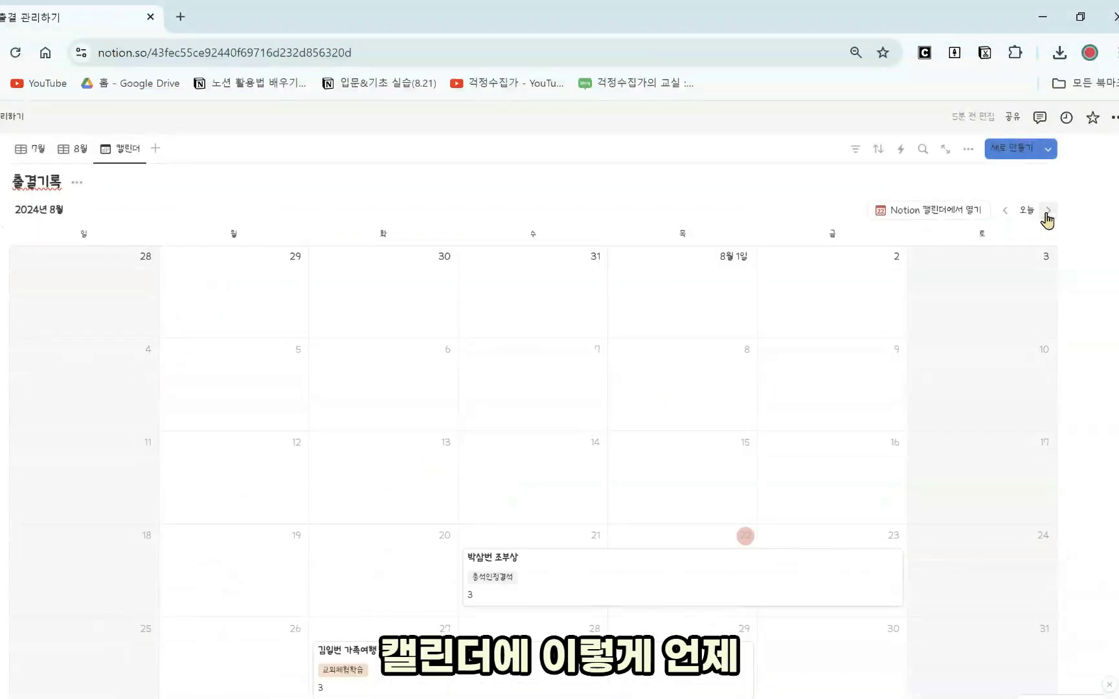
- Return from the calendar to the 7월 view of 출결기록 and narrow the 실제결석 column slightly
{"action": "scroll", "coordinate": [442, 460], "scroll_direction": "down", "scroll_amount": 3}
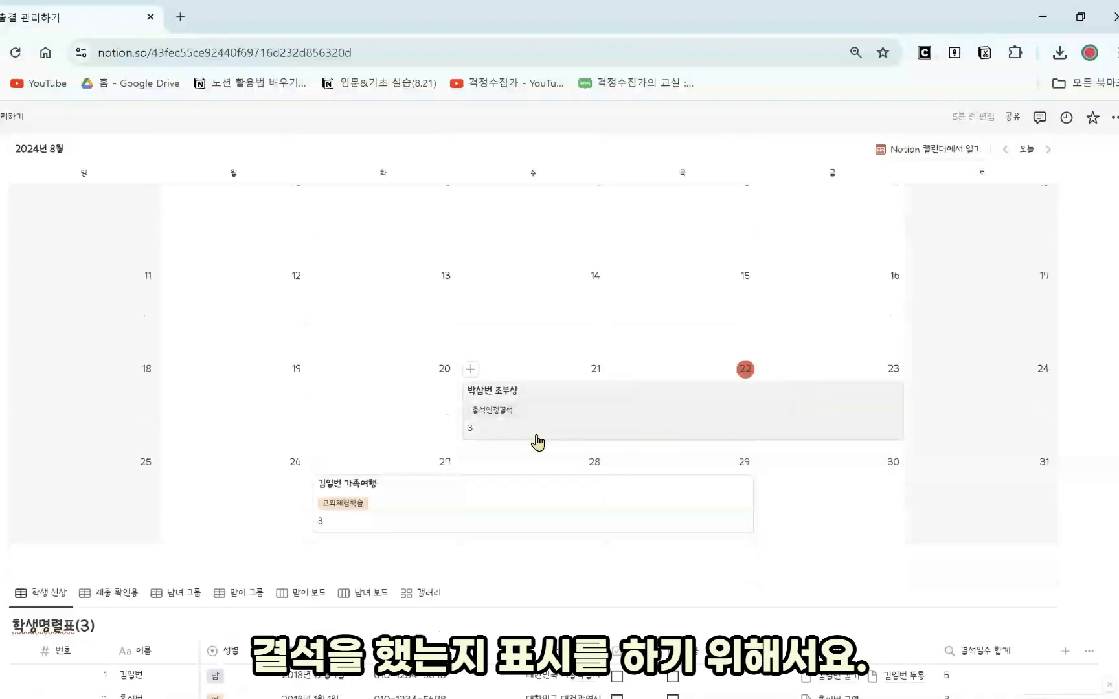
{"action": "scroll", "coordinate": [537, 442], "scroll_direction": "up", "scroll_amount": 3}
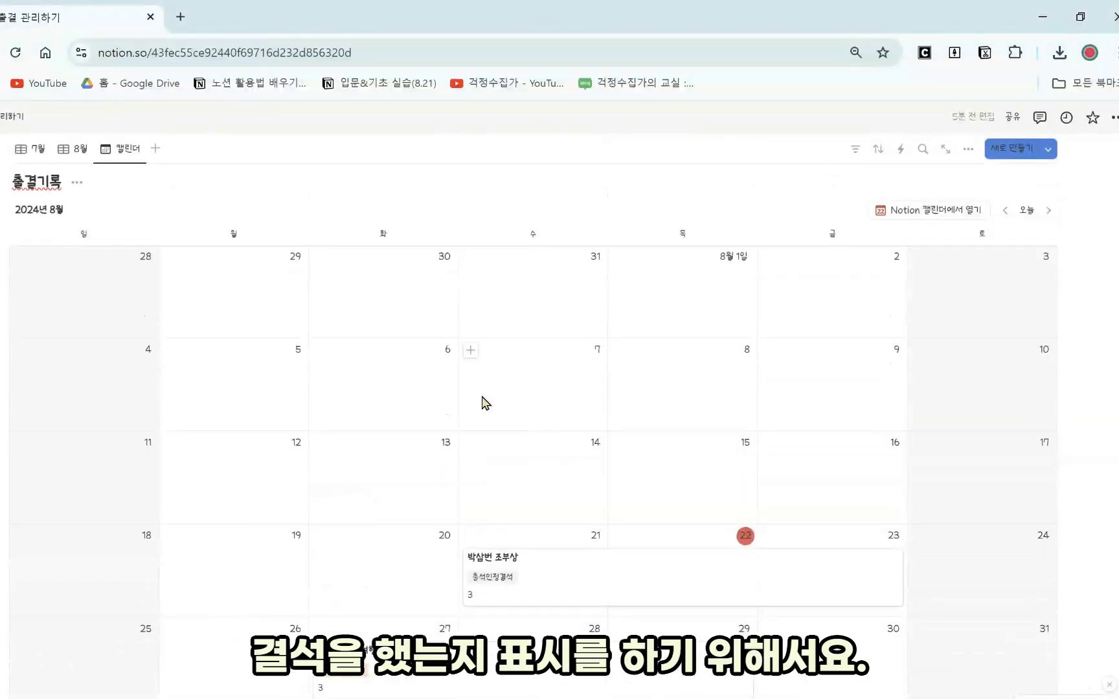
{"action": "left_click", "coordinate": [52, 148]}
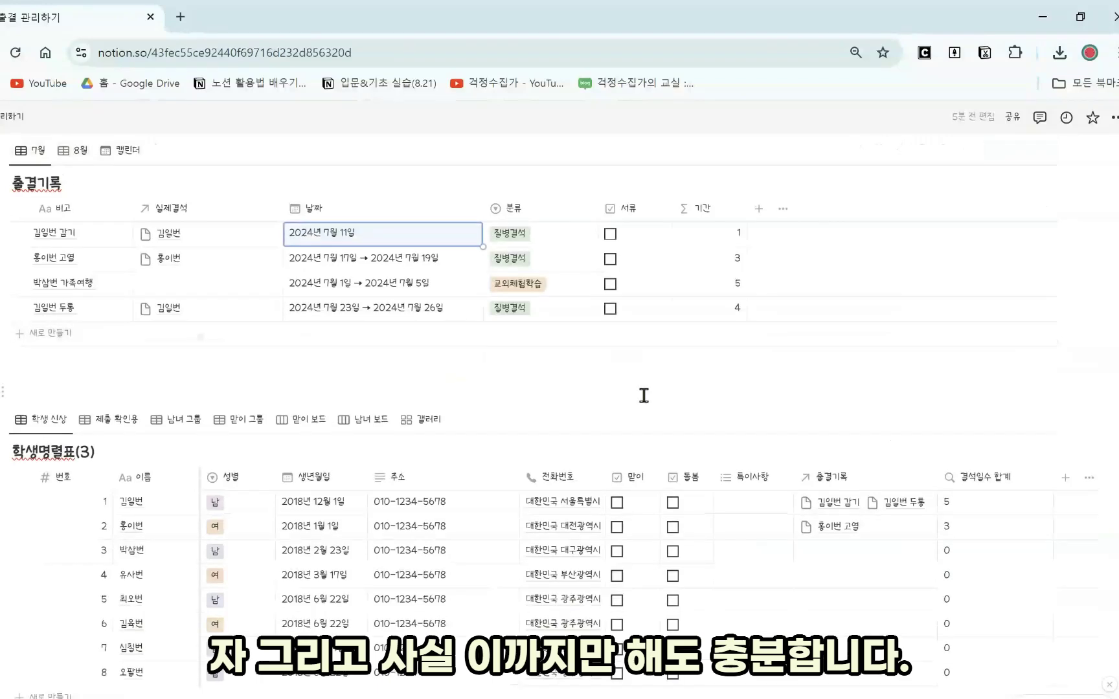
{"action": "scroll", "coordinate": [643, 395], "scroll_direction": "up", "scroll_amount": 1}
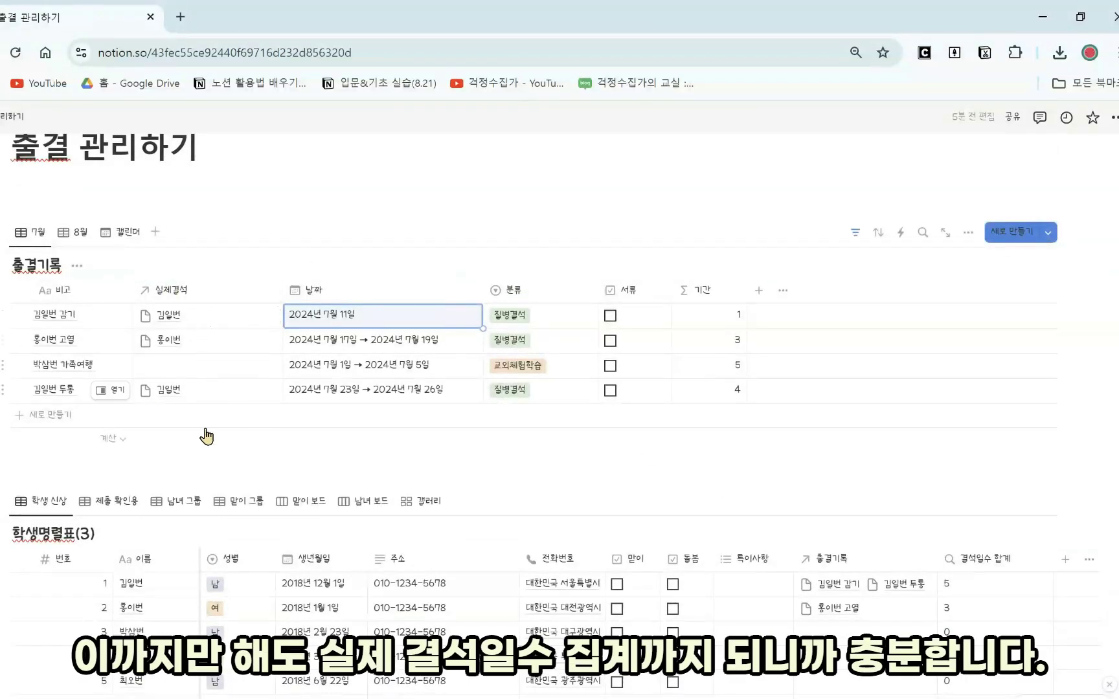
{"action": "scroll", "coordinate": [965, 578], "scroll_direction": "down", "scroll_amount": 1}
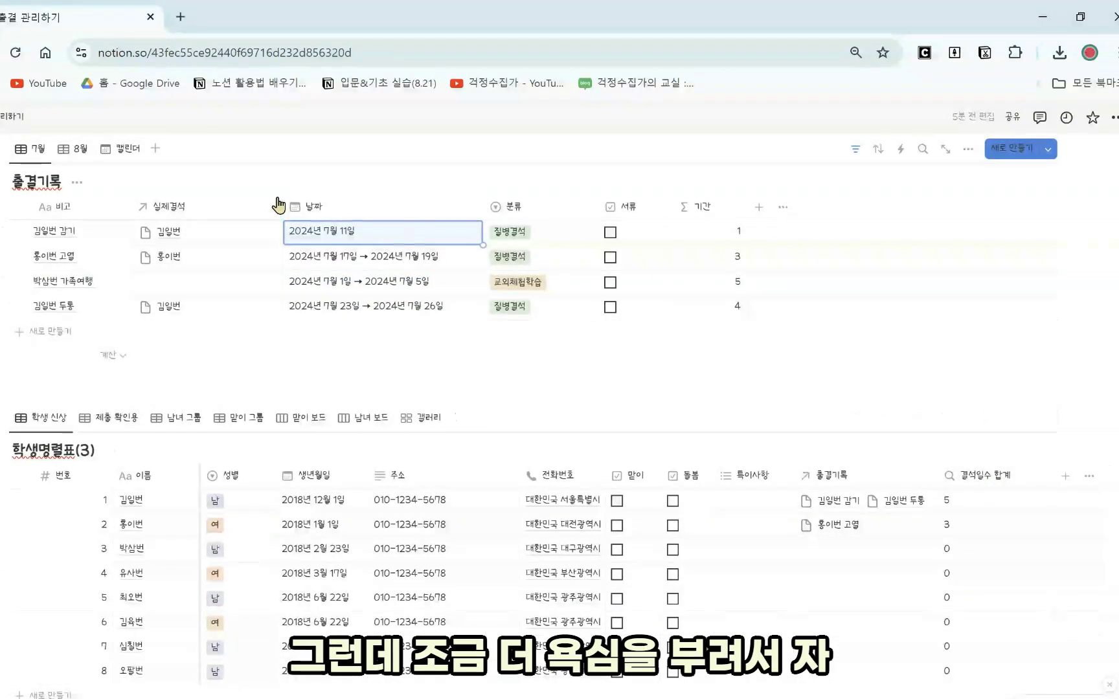
{"action": "left_click_drag", "start_coordinate": [280, 206], "coordinate": [262, 206]}
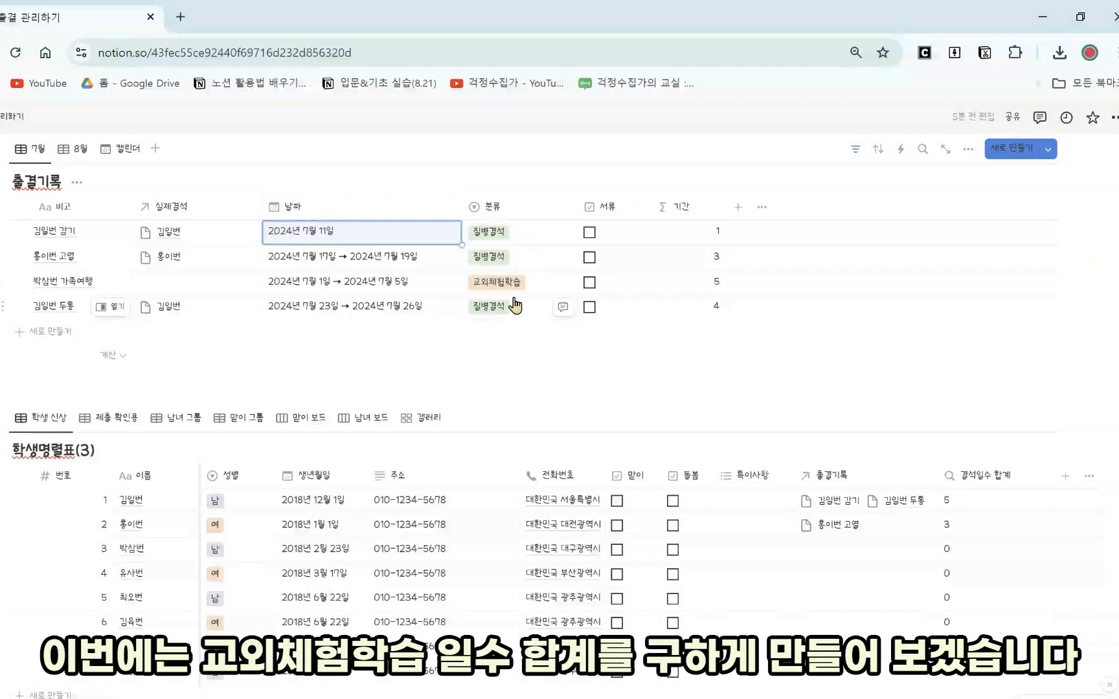
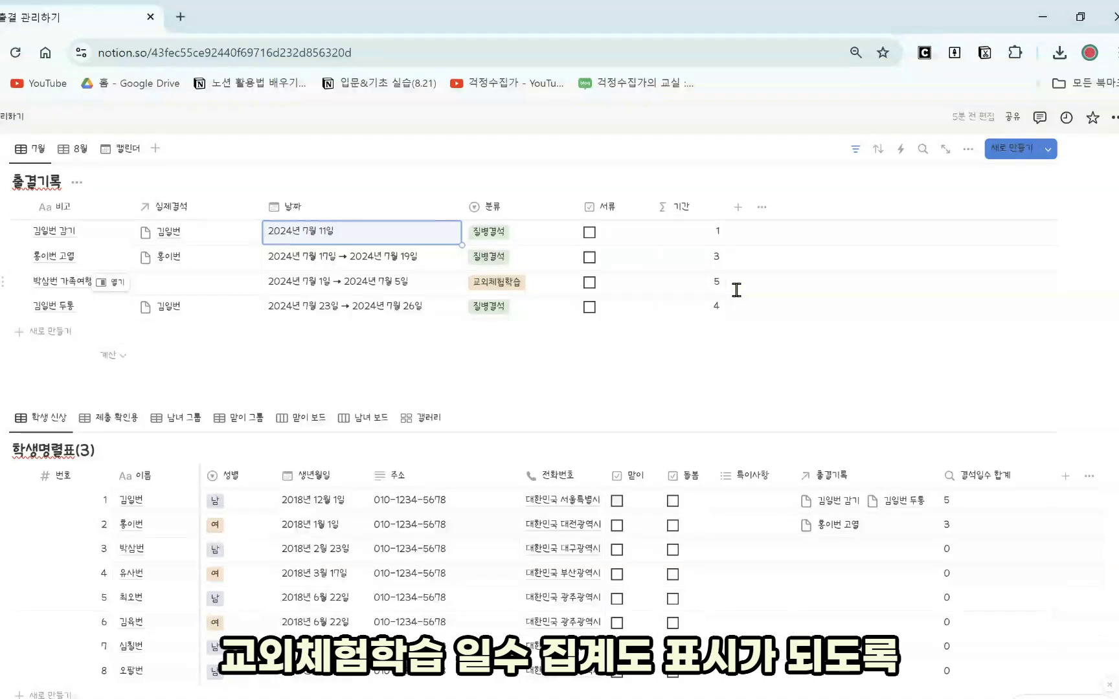
- Add another relation property to 출결기록 that targets 학생명렬표(3) and is also shown in 학생명렬표(3)
{"action": "left_click", "coordinate": [738, 209]}
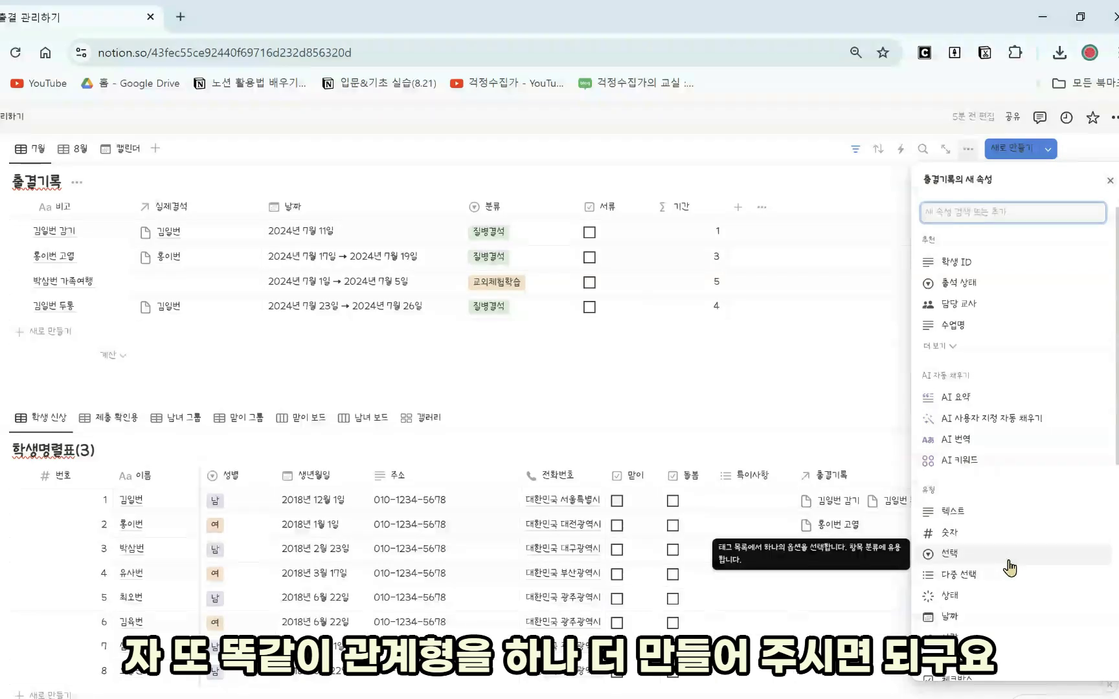
{"action": "scroll", "coordinate": [1004, 583], "scroll_direction": "down", "scroll_amount": 3}
{"action": "left_click", "coordinate": [988, 619]}
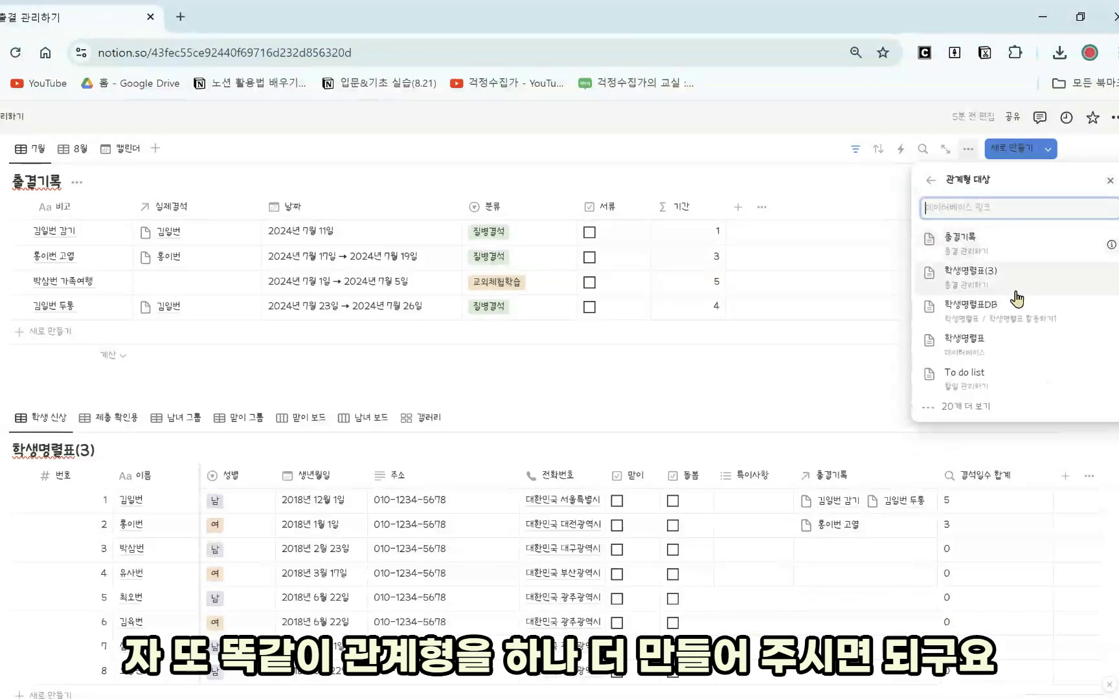
{"action": "left_click", "coordinate": [1009, 282]}
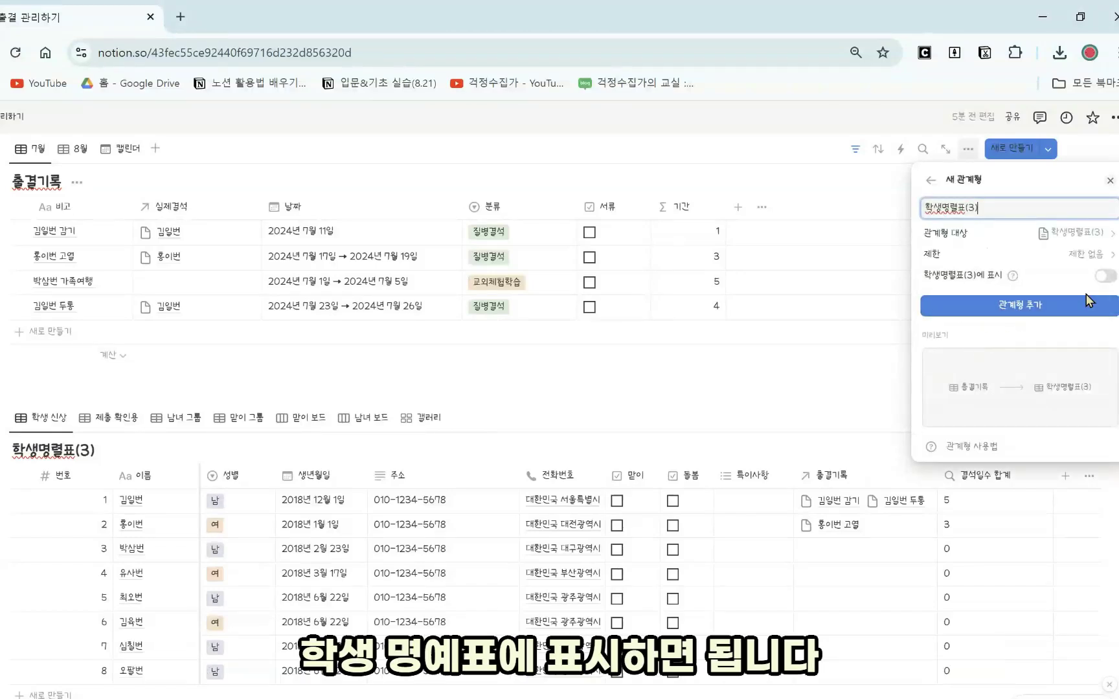
{"action": "left_click", "coordinate": [1101, 278]}
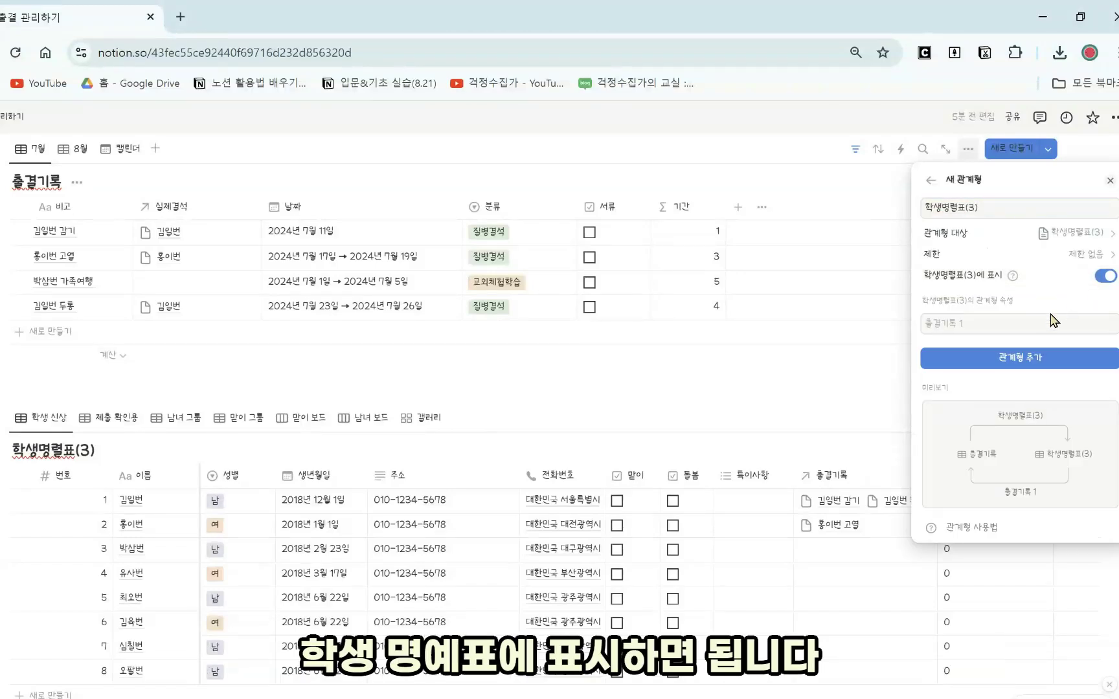
{"action": "left_click", "coordinate": [1037, 366]}
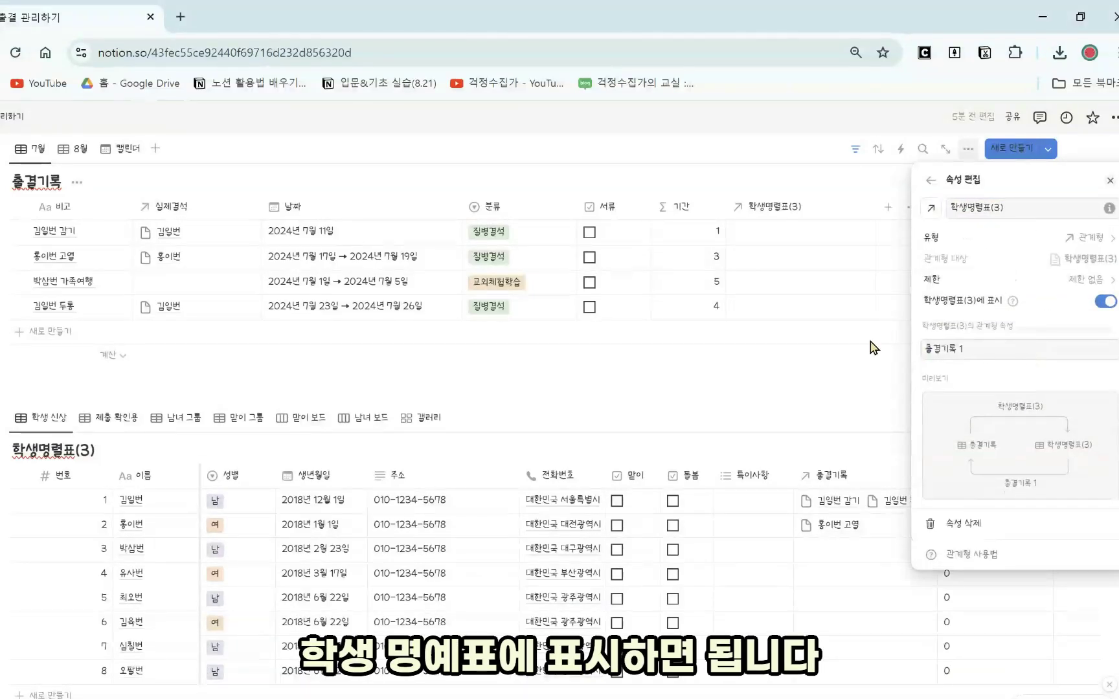
- Rename the new relation property in 출결기록 as 교외체험학습
{"action": "left_click", "coordinate": [807, 253]}
{"action": "left_click", "coordinate": [800, 207]}
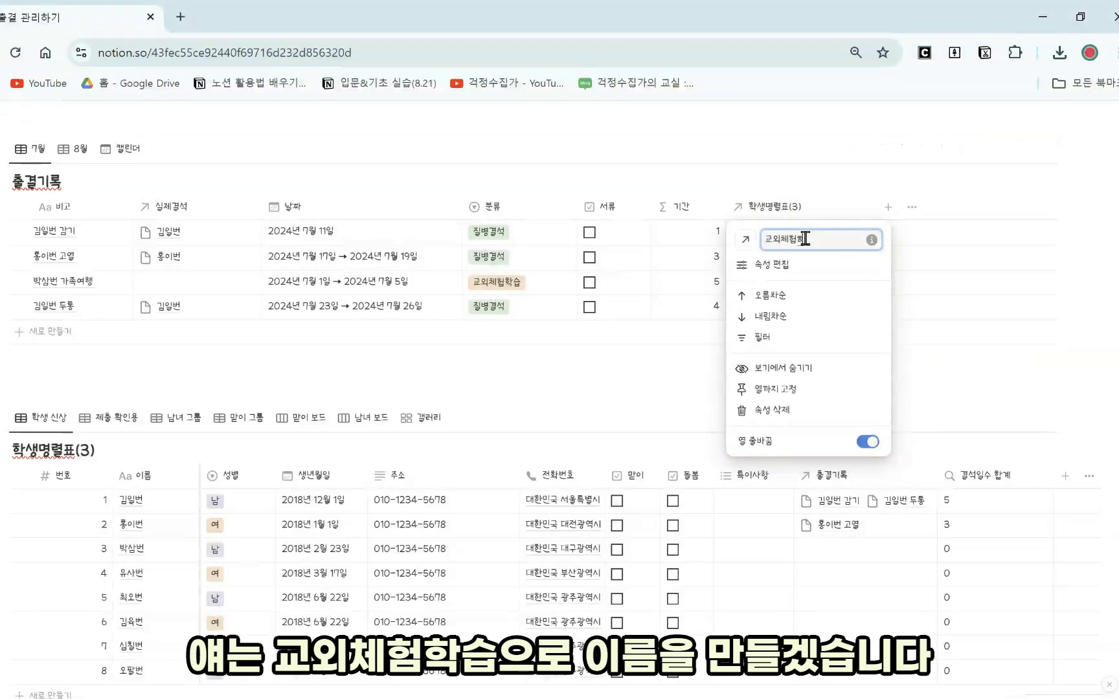
{"action": "type", "text": "교외체험학습"}
{"action": "key", "text": "Return"}
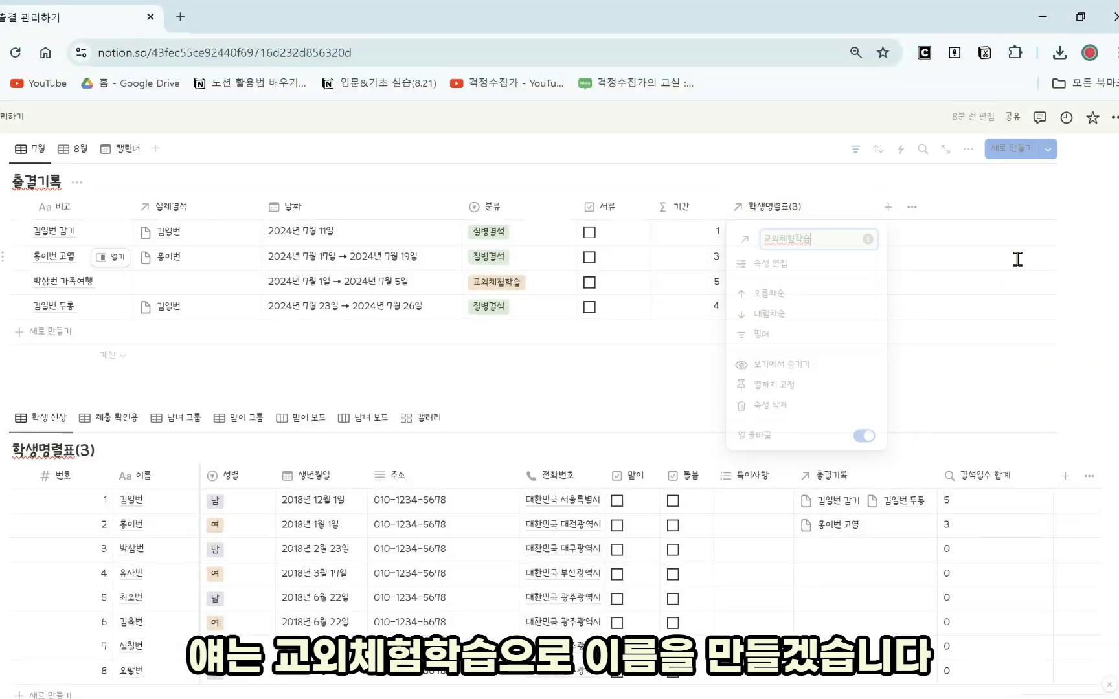
- Make the hidden 출결기록 1 relation property visible in the 학생명렬표(3) table
{"action": "left_click", "coordinate": [1066, 476]}
{"action": "scroll", "coordinate": [1010, 570], "scroll_direction": "down", "scroll_amount": 2}
{"action": "left_click", "coordinate": [907, 593]}
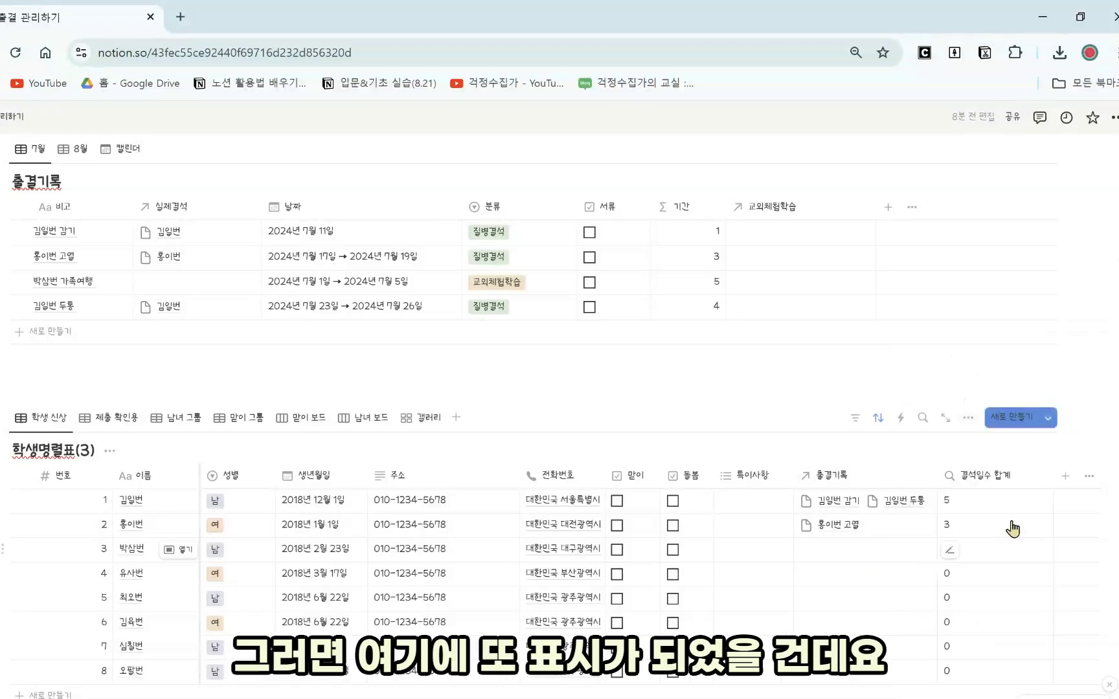
{"action": "left_click", "coordinate": [1086, 480]}
{"action": "scroll", "coordinate": [1036, 583], "scroll_direction": "down", "scroll_amount": 1}
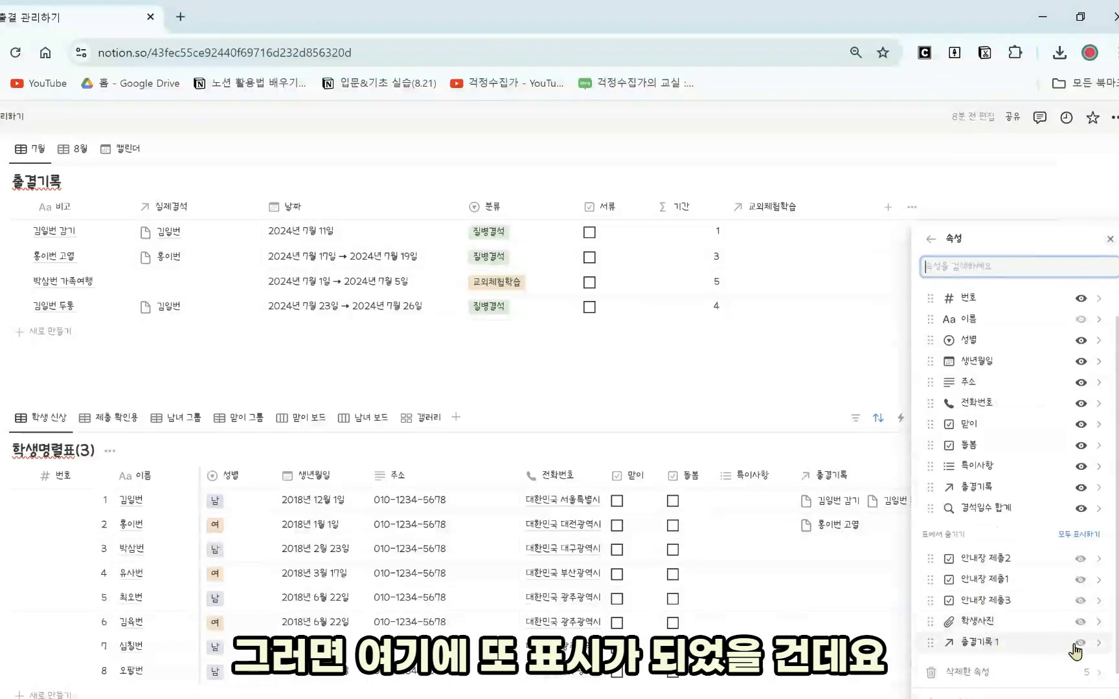
{"action": "left_click", "coordinate": [875, 601]}
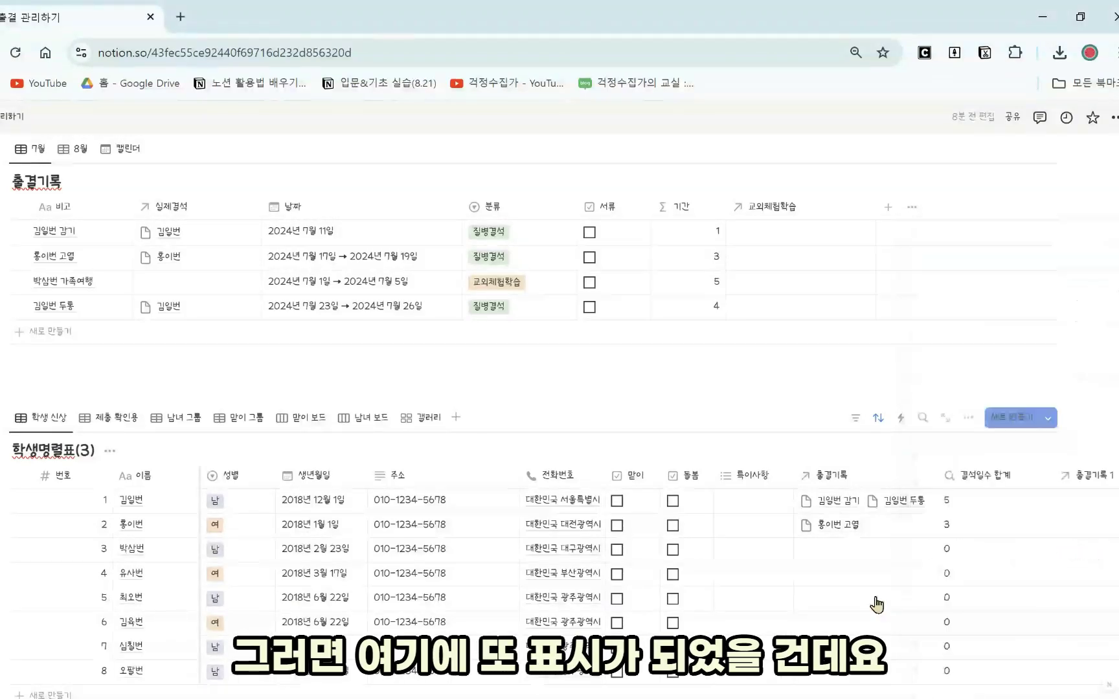
- Rename the 출결기록 1 property in 학생명렬표(3) as 교외체험학습
{"action": "left_click", "coordinate": [1090, 484]}
{"action": "key", "text": "BackSpace"}
{"action": "key", "text": "BackSpace"}
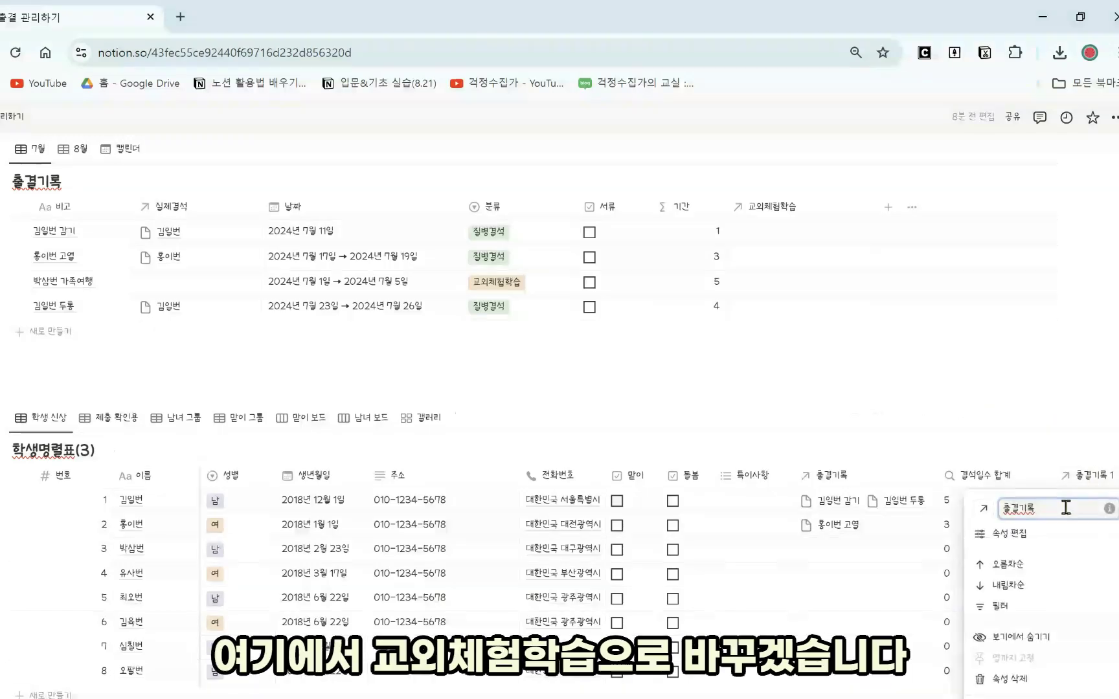
{"action": "key", "text": "BackSpace"}
{"action": "key", "text": "BackSpace"}
{"action": "key", "text": "BackSpace"}
{"action": "key", "text": "BackSpace"}
{"action": "type", "text": "교외체험"}
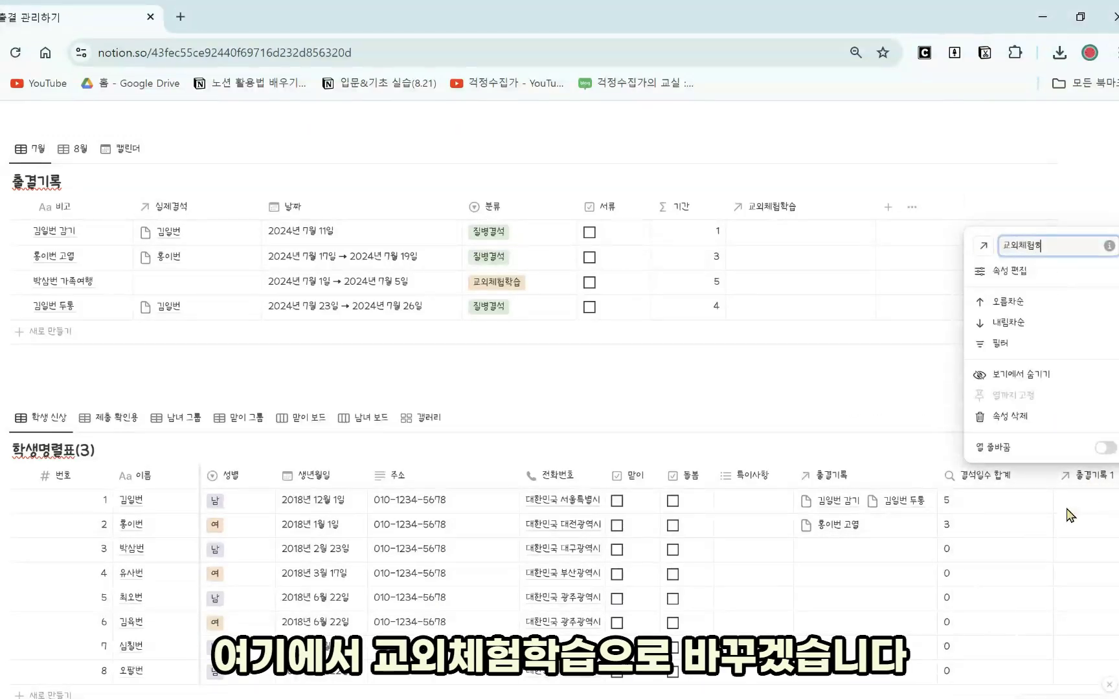
{"action": "type", "text": "학습"}
{"action": "key", "text": "Escape"}
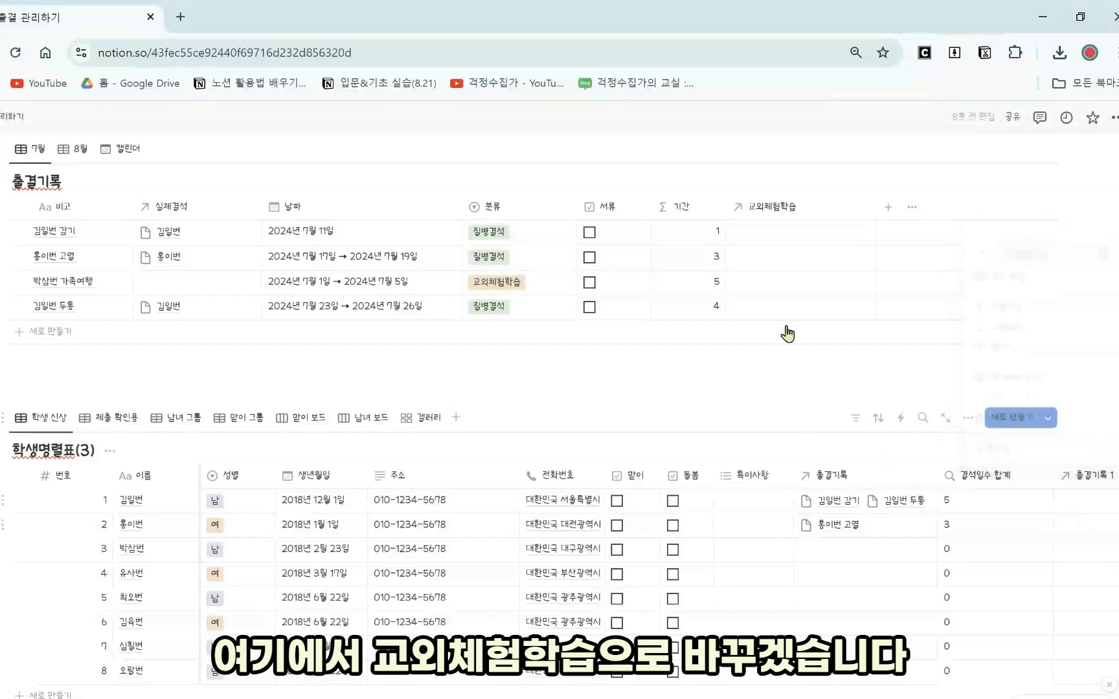
- Place the 교외체험학습 column right after 실제결석 in the 7월 view and link the July family-trip record to its student there
{"action": "left_click_drag", "start_coordinate": [789, 210], "coordinate": [237, 220]}
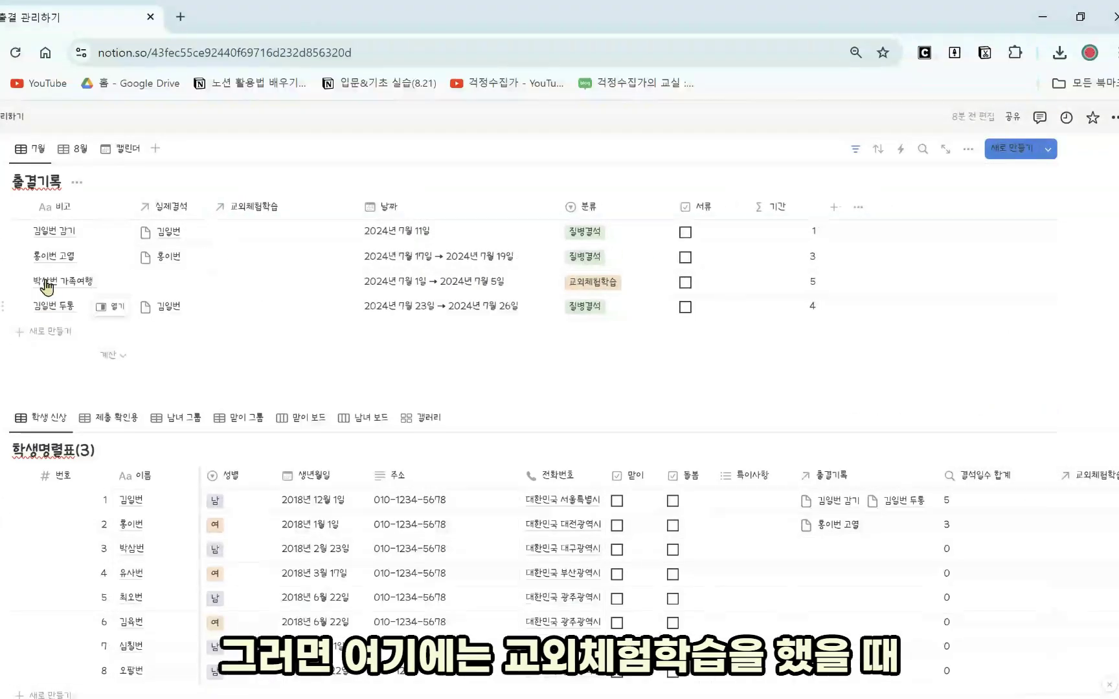
{"action": "left_click", "coordinate": [240, 293]}
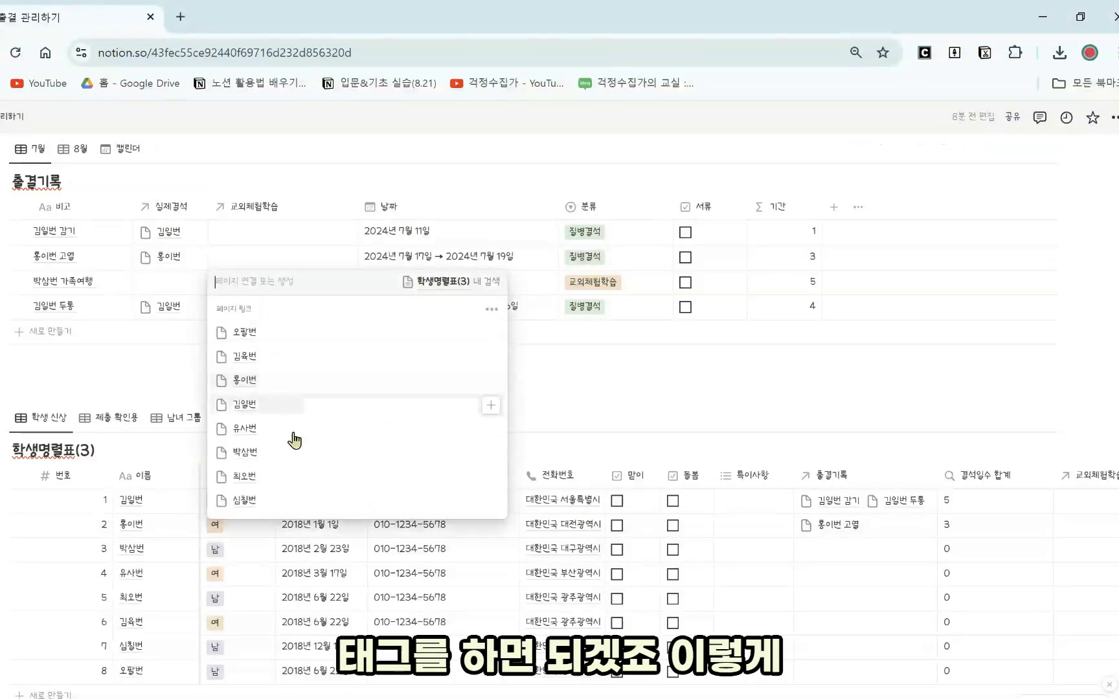
{"action": "left_click", "coordinate": [294, 452]}
{"action": "left_click", "coordinate": [620, 385]}
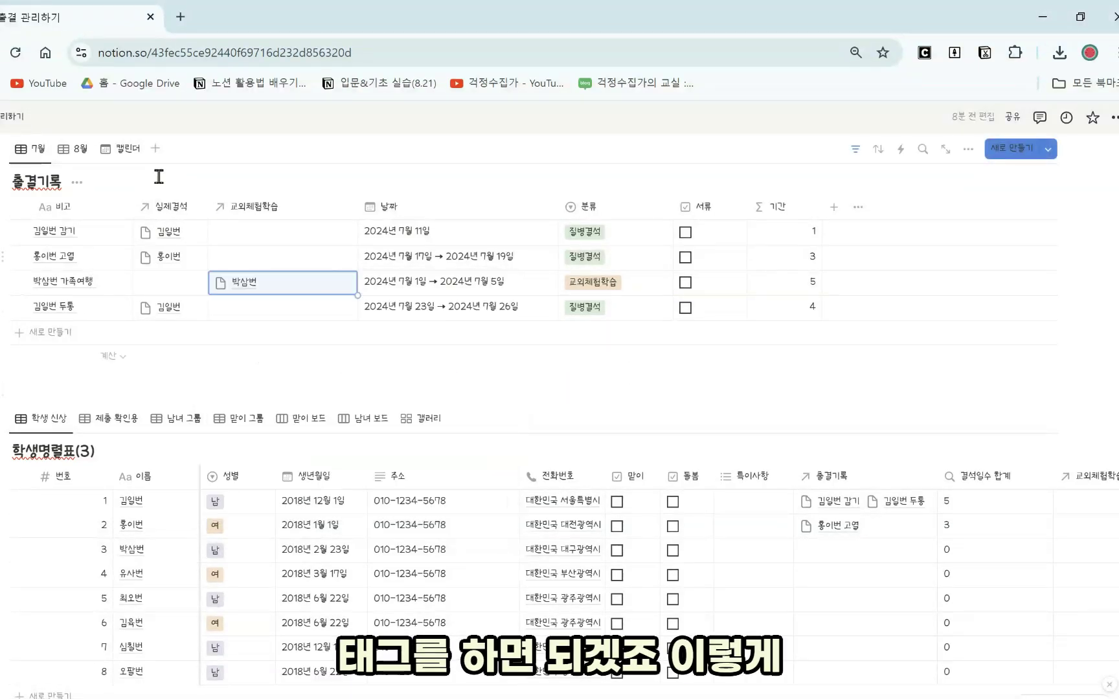
- In the 8월 view, link the family-trip record to its student in the 실제결석 property
{"action": "left_click", "coordinate": [76, 149]}
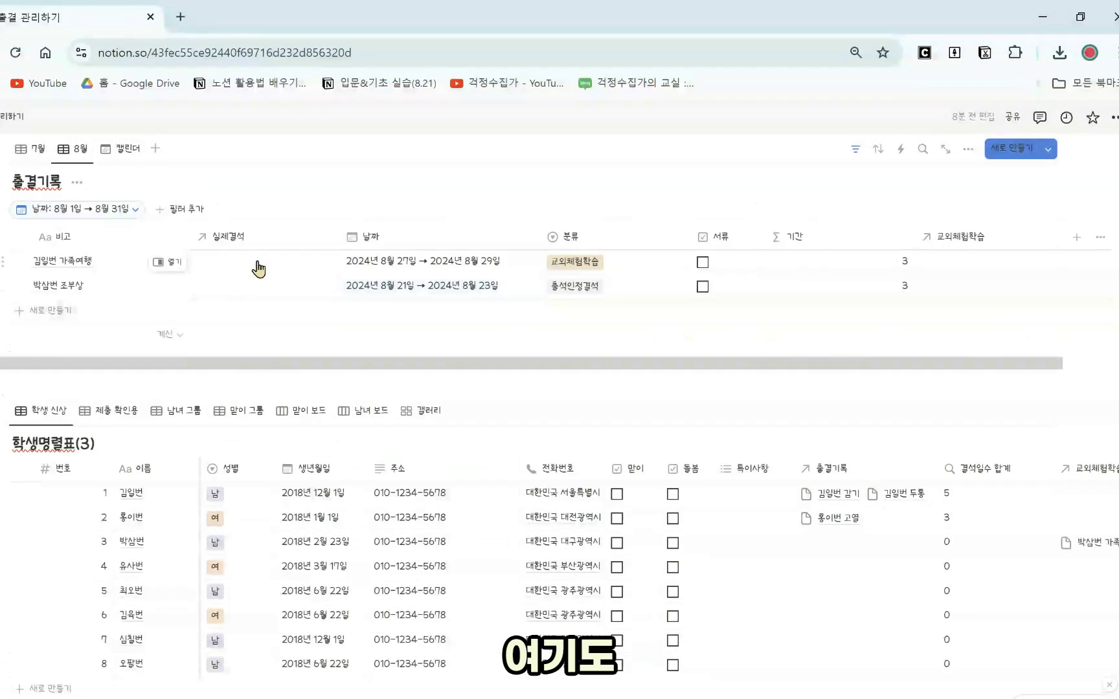
{"action": "left_click", "coordinate": [258, 265]}
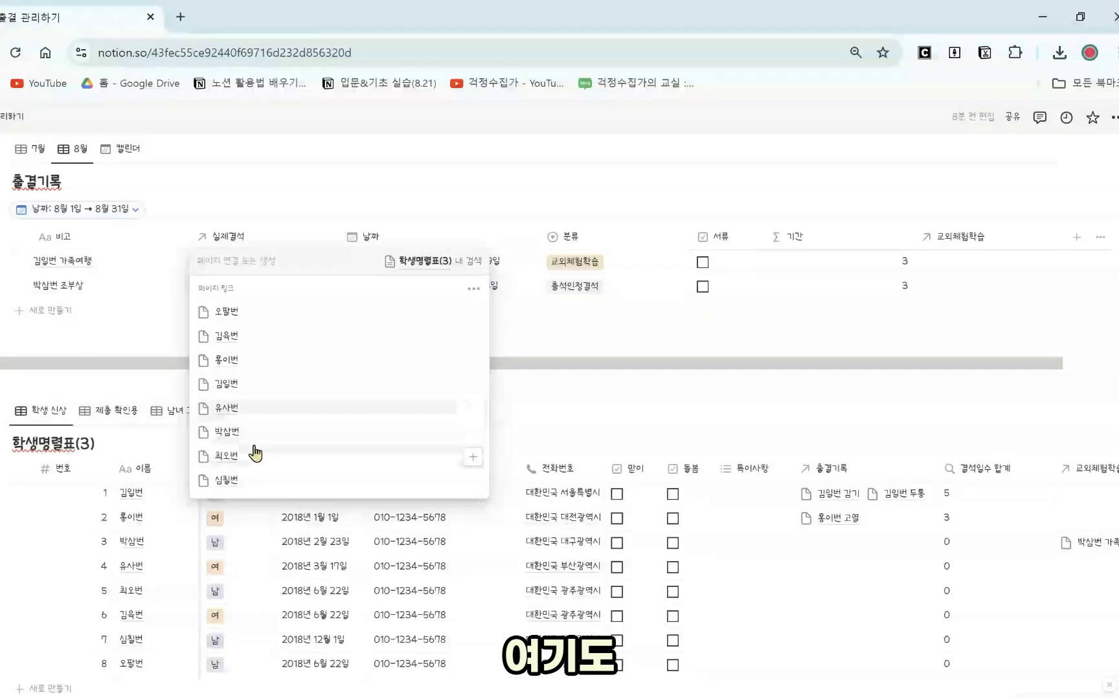
{"action": "left_click", "coordinate": [250, 387]}
{"action": "key", "text": "Escape"}
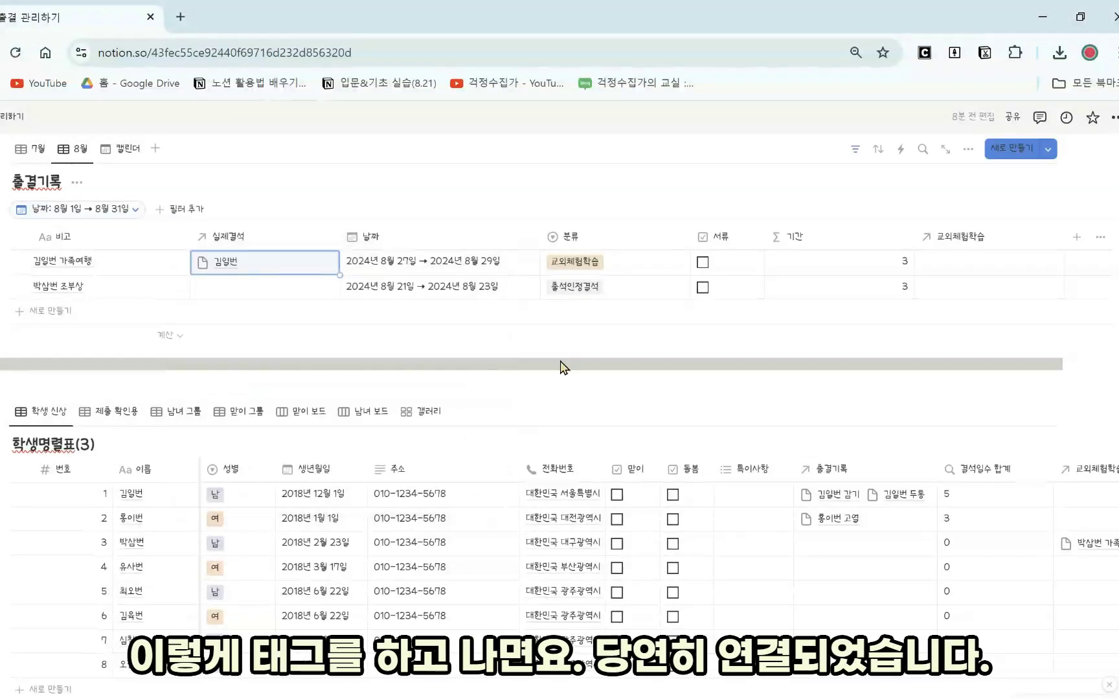
- Add a rollup property after the 교외체험학습 column in 학생명렬표(3)
{"action": "scroll", "coordinate": [639, 495], "scroll_direction": "down", "scroll_amount": 2}
{"action": "scroll", "coordinate": [712, 518], "scroll_direction": "right", "scroll_amount": 2}
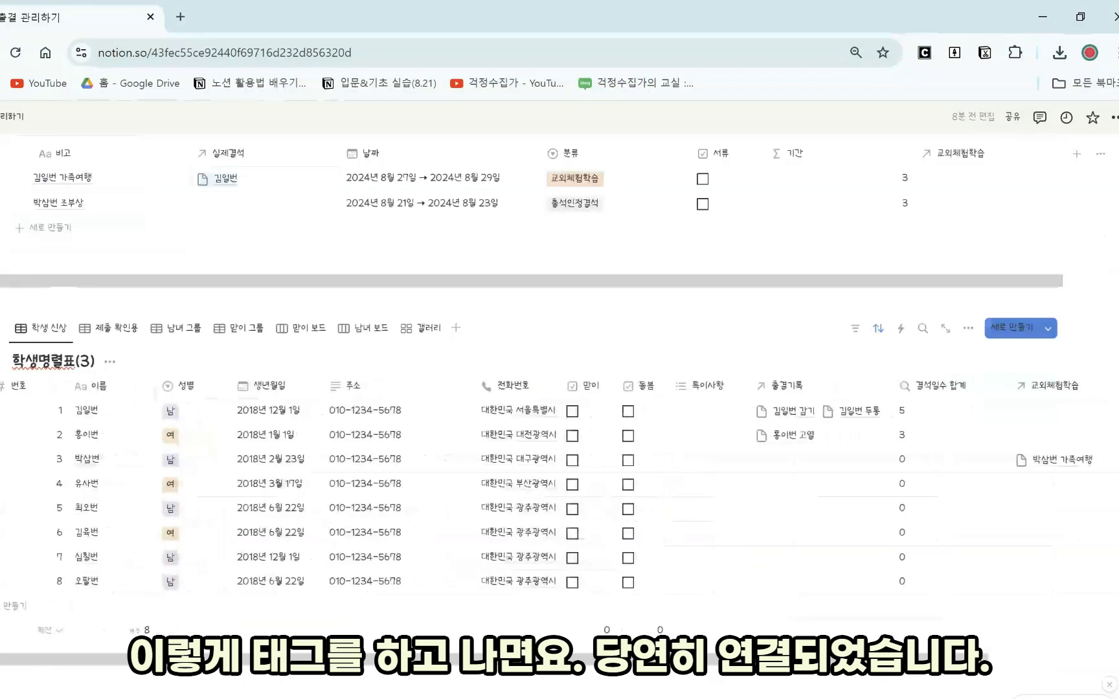
{"action": "scroll", "coordinate": [933, 507], "scroll_direction": "right", "scroll_amount": 5}
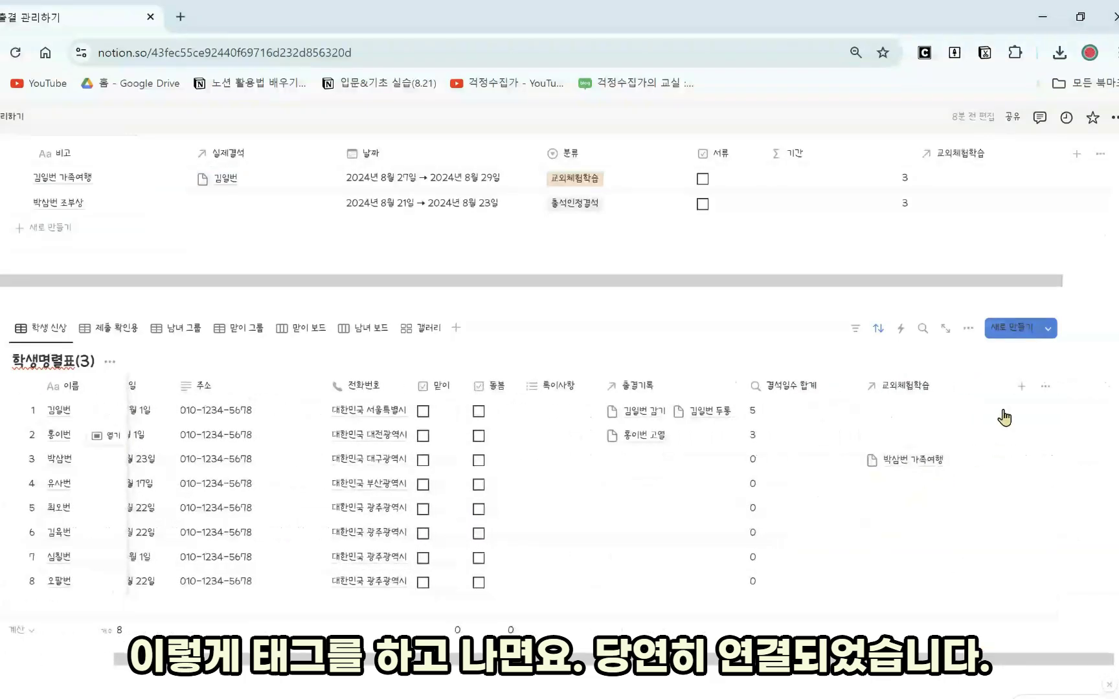
{"action": "left_click", "coordinate": [1021, 387]}
{"action": "scroll", "coordinate": [1000, 570], "scroll_direction": "down", "scroll_amount": 2}
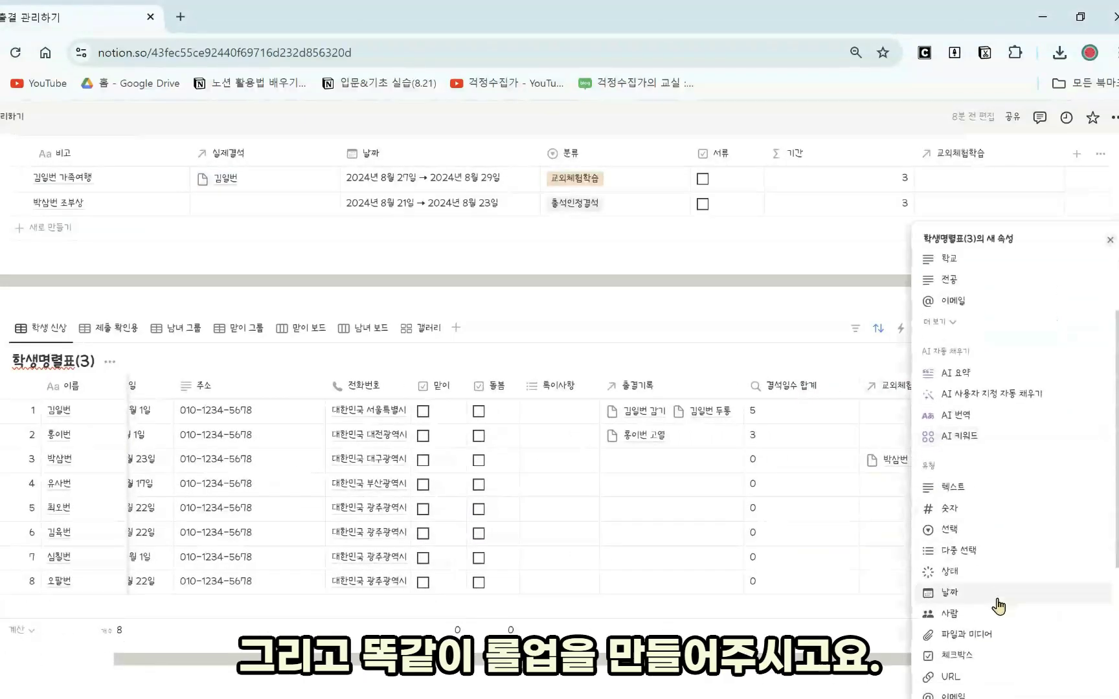
{"action": "scroll", "coordinate": [989, 648], "scroll_direction": "down", "scroll_amount": 5}
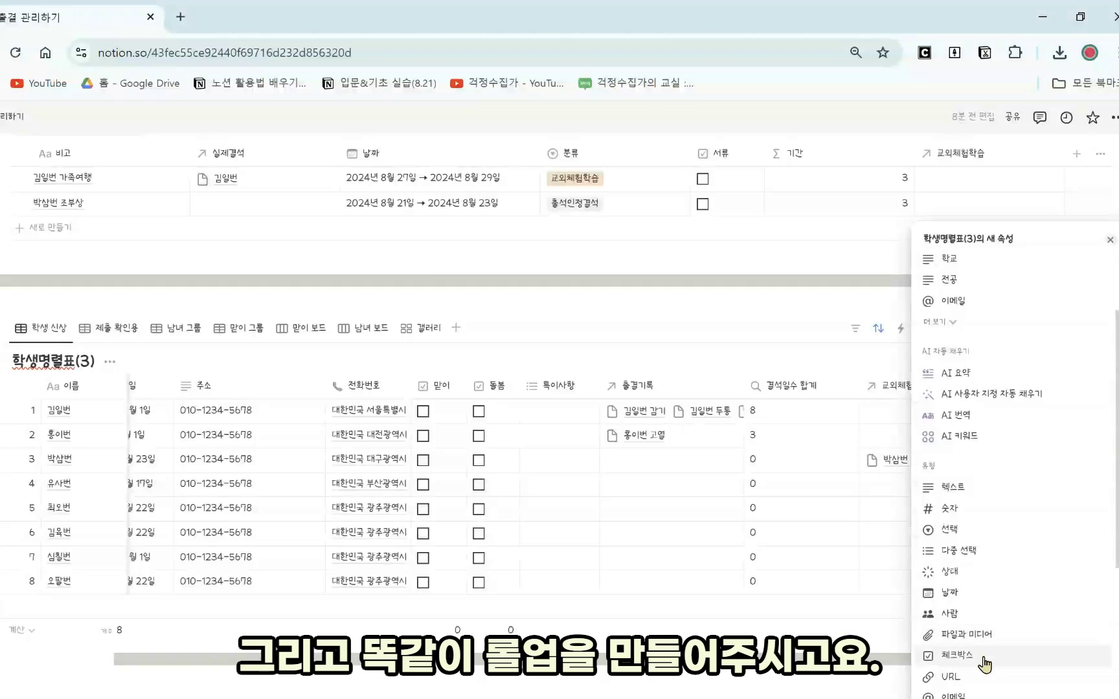
{"action": "left_click", "coordinate": [994, 623]}
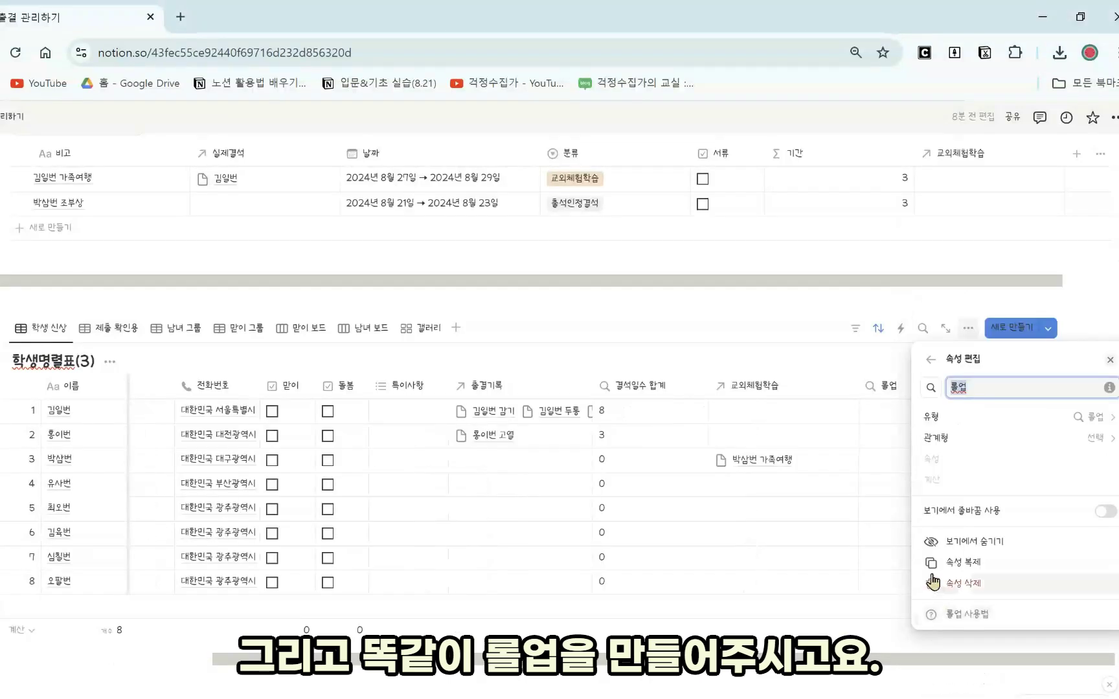
- Set the new rollup in 학생명렬표(3) to use the 교외체험학습 relation and calculate the 합계 of its 기간 property
{"action": "left_click", "coordinate": [1049, 441]}
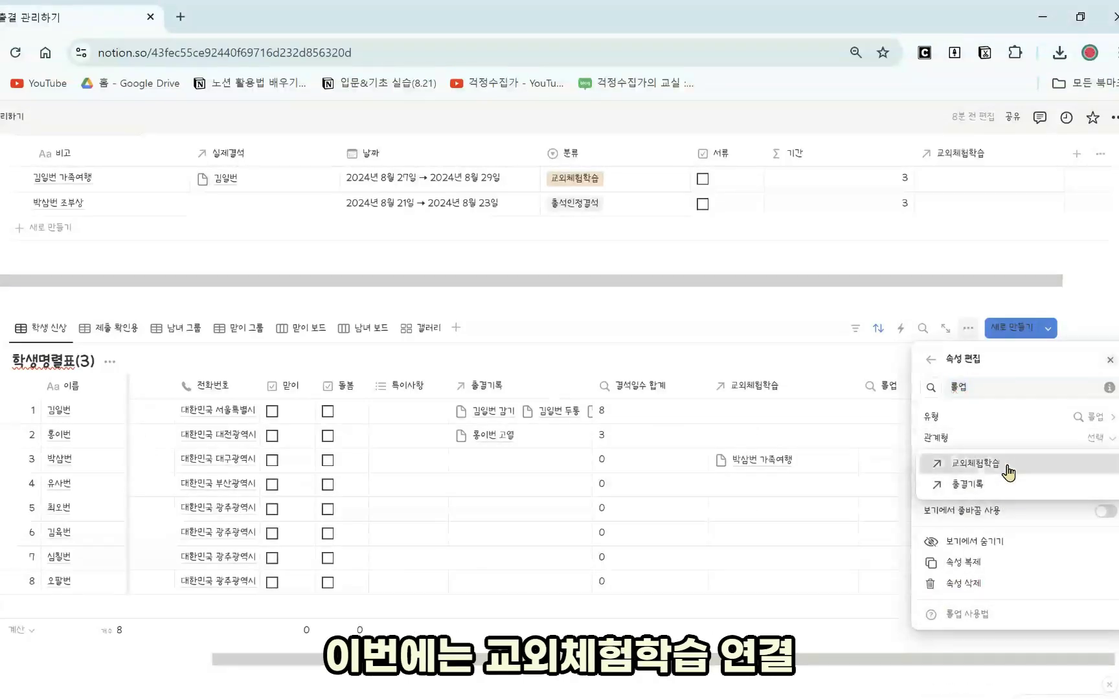
{"action": "left_click", "coordinate": [1009, 472]}
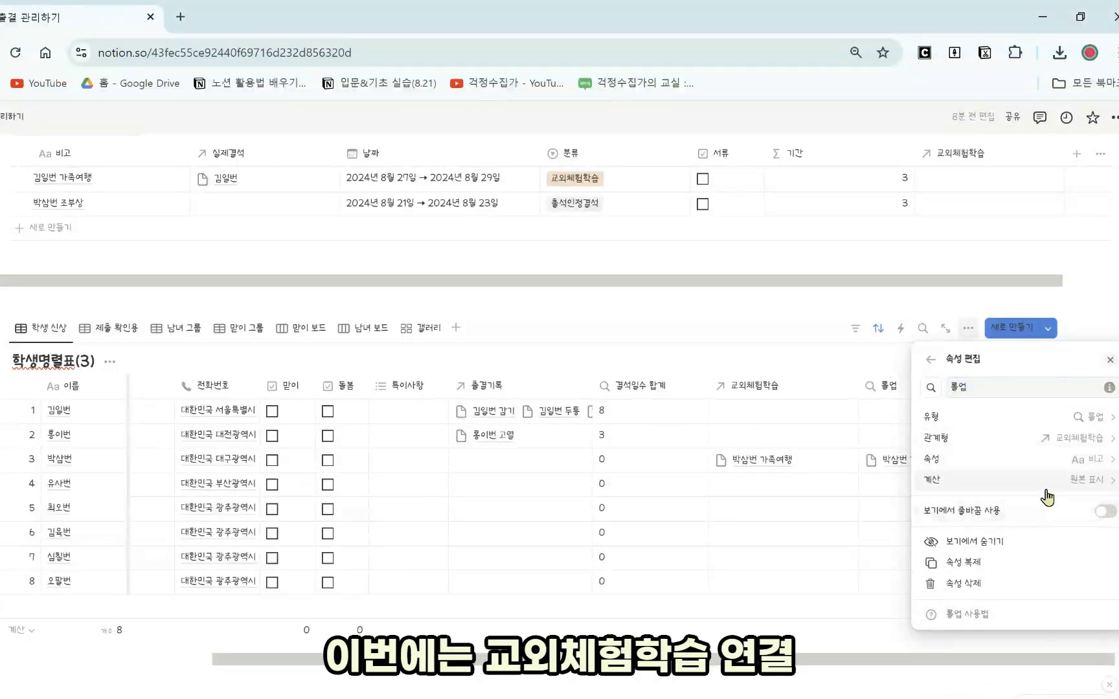
{"action": "left_click", "coordinate": [1082, 460]}
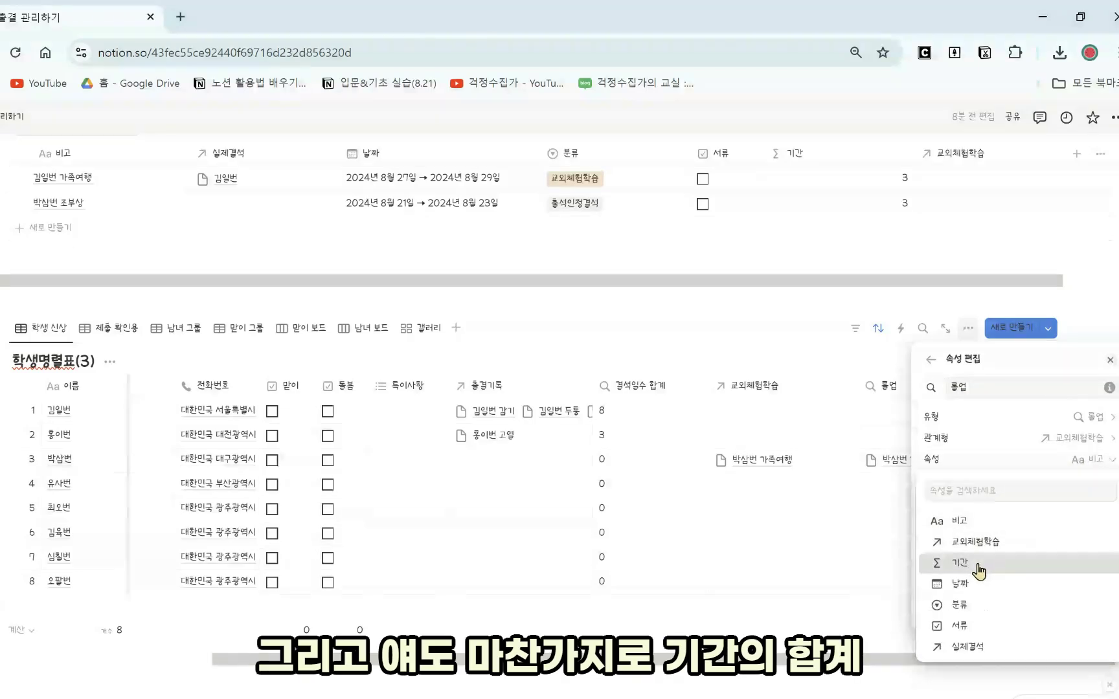
{"action": "left_click", "coordinate": [976, 575]}
{"action": "left_click", "coordinate": [1082, 479]}
{"action": "mouse_move", "coordinate": [1030, 555]}
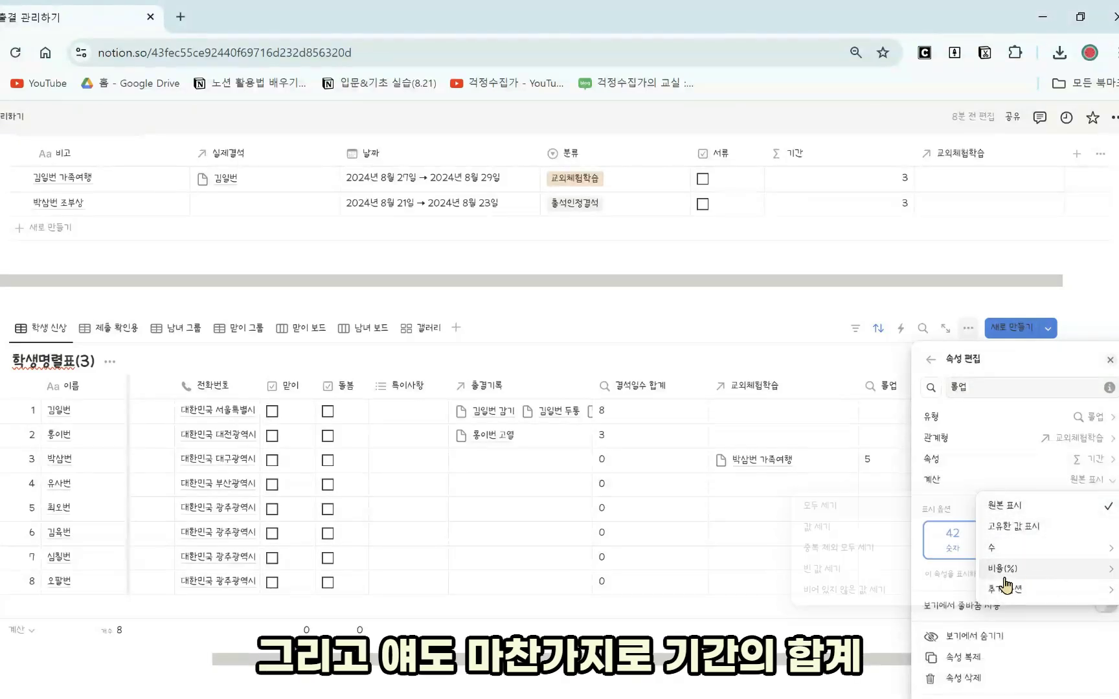
{"action": "mouse_move", "coordinate": [1030, 589]}
{"action": "left_click", "coordinate": [856, 551]}
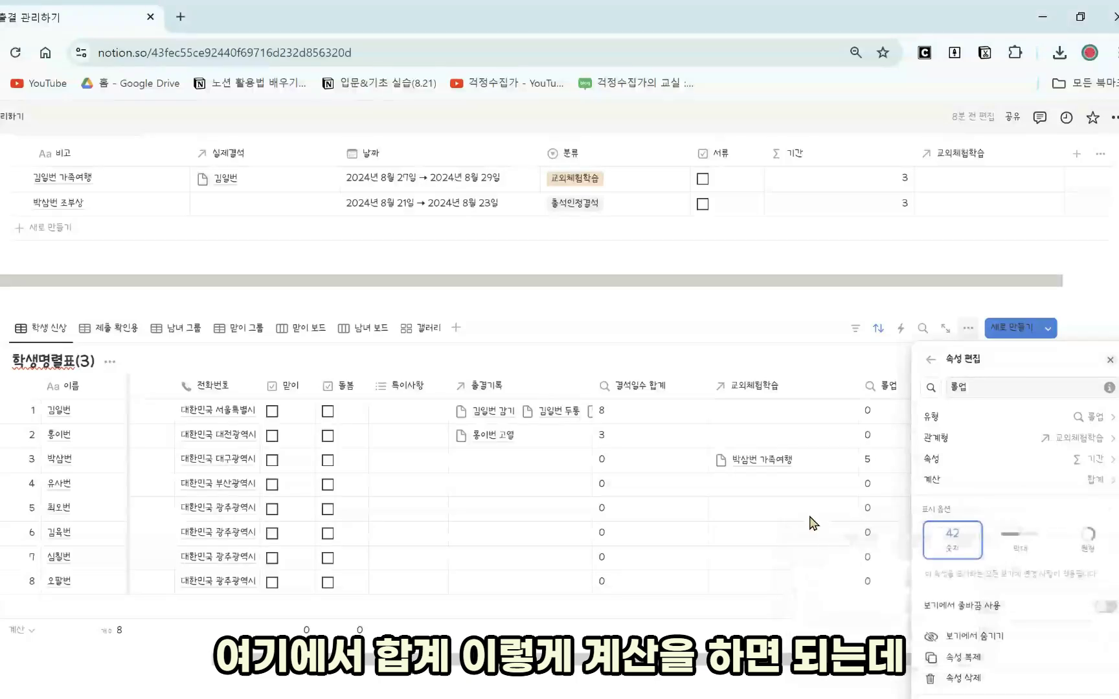
{"action": "left_click", "coordinate": [717, 581]}
{"action": "scroll", "coordinate": [650, 624], "scroll_direction": "left", "scroll_amount": 4}
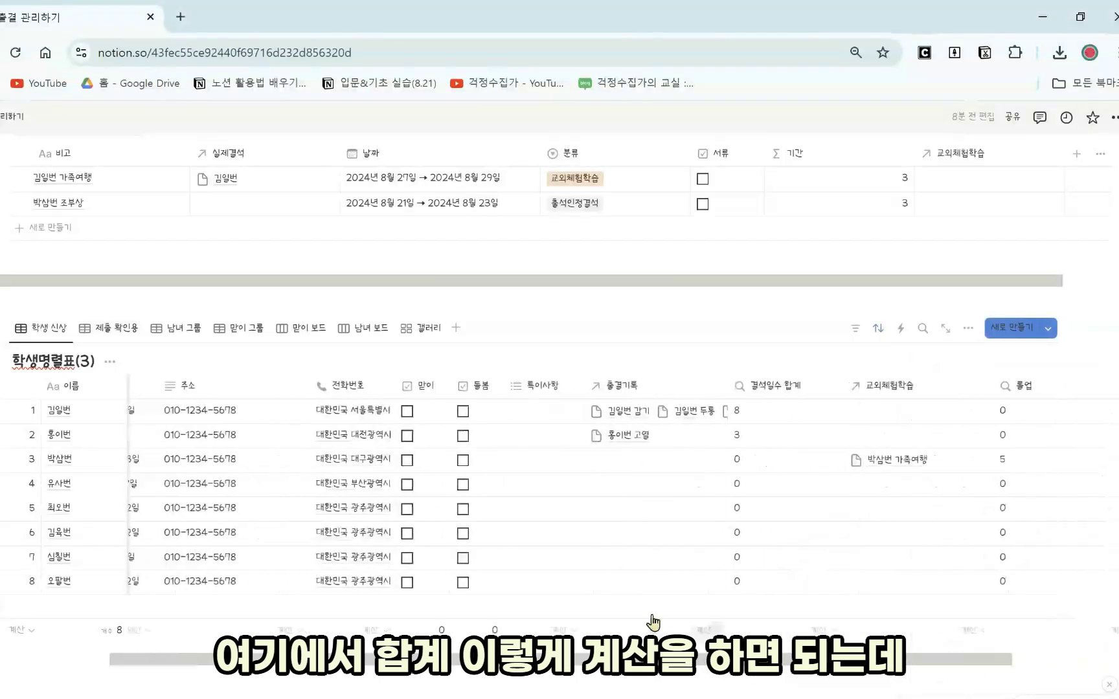
- Place the 교외체험학습 column right after 실제결석 in the 8월 view and link the August family-trip record to its student there
{"action": "scroll", "coordinate": [757, 425], "scroll_direction": "up", "scroll_amount": 2}
{"action": "scroll", "coordinate": [553, 349], "scroll_direction": "up", "scroll_amount": 2}
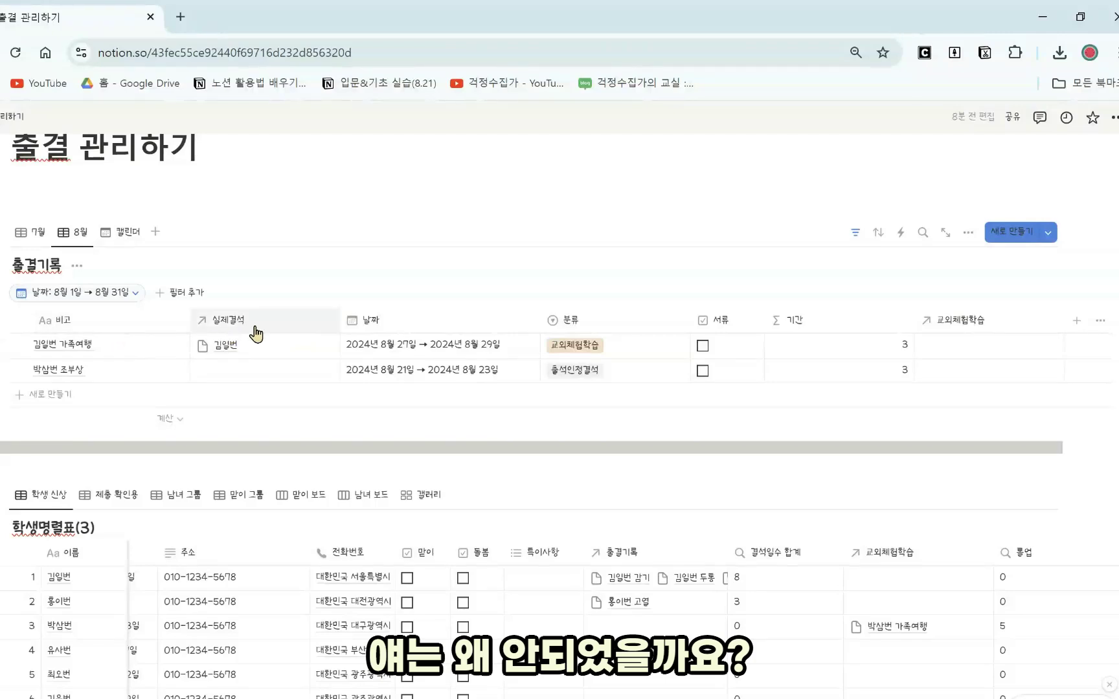
{"action": "left_click_drag", "start_coordinate": [945, 329], "coordinate": [330, 329]}
{"action": "left_click", "coordinate": [272, 353]}
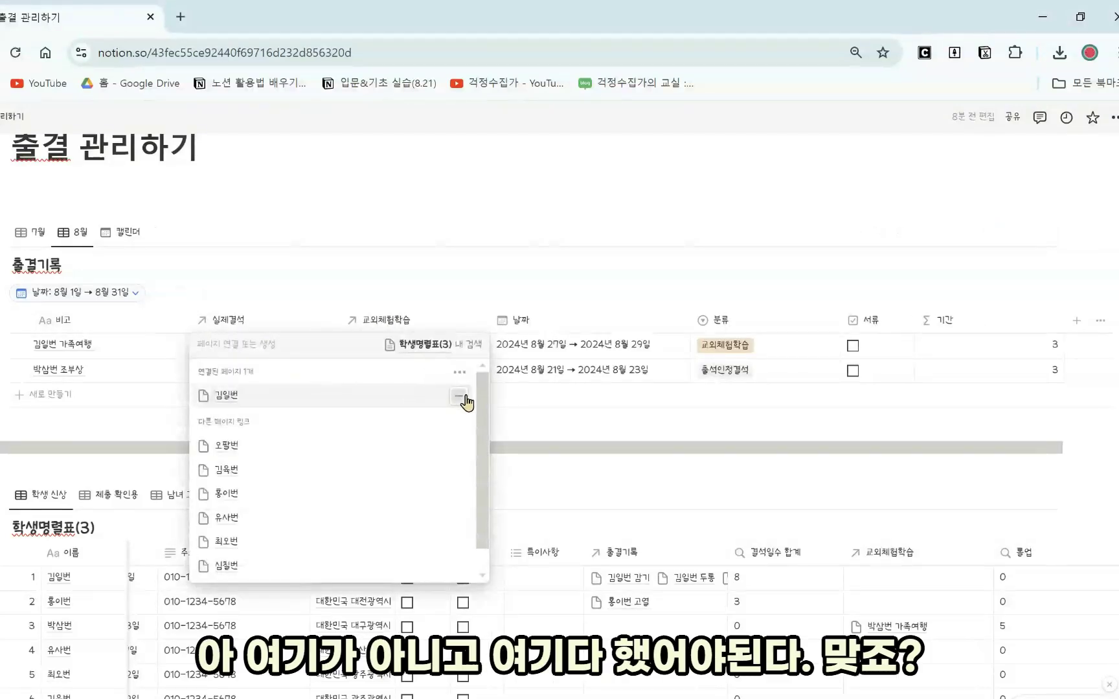
{"action": "key", "text": "Escape"}
{"action": "left_click", "coordinate": [425, 362]}
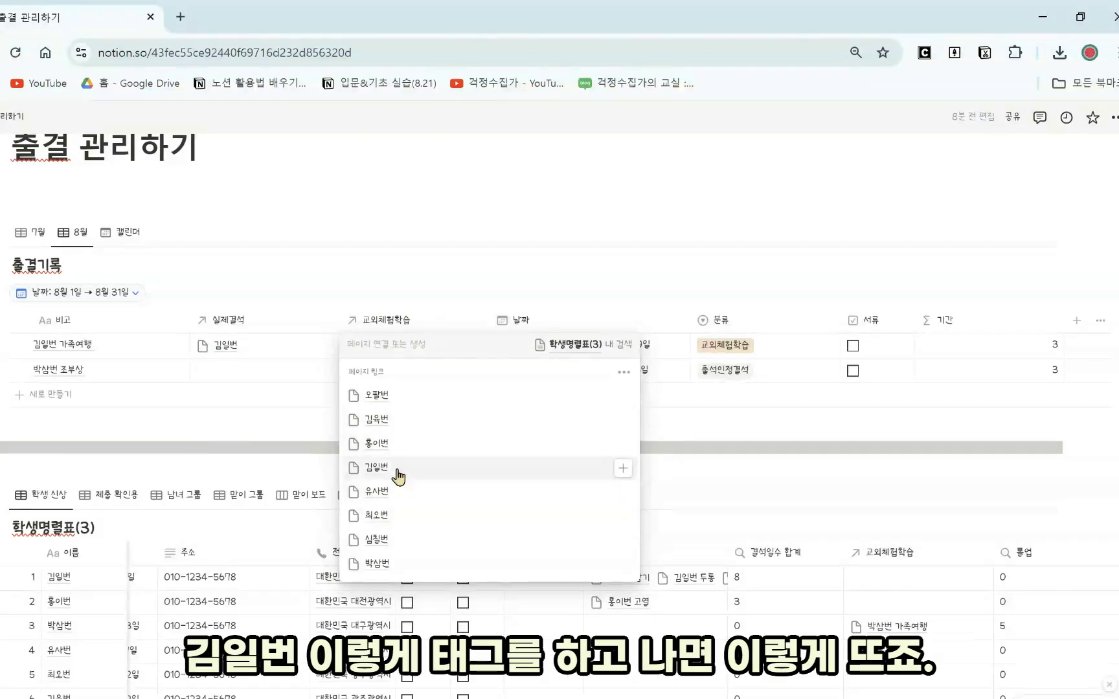
{"action": "left_click", "coordinate": [378, 467]}
{"action": "key", "text": "Escape"}
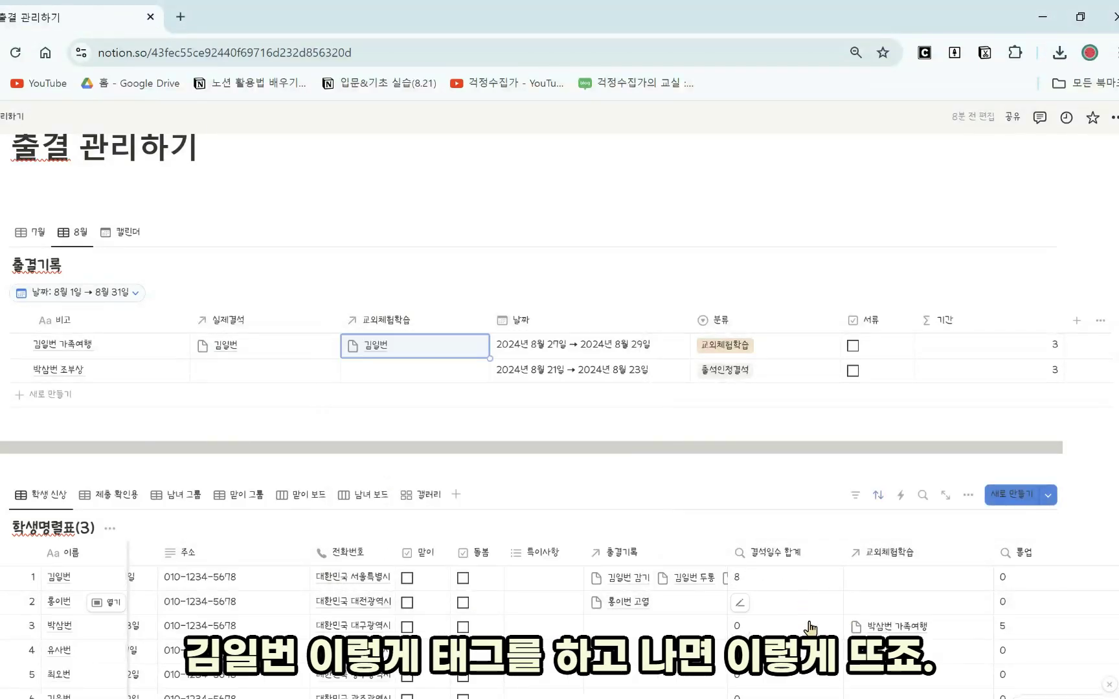
- Rename the new rollup property in 학생명렬표(3) as 교외체험학습일수
{"action": "scroll", "coordinate": [904, 629], "scroll_direction": "down", "scroll_amount": 1}
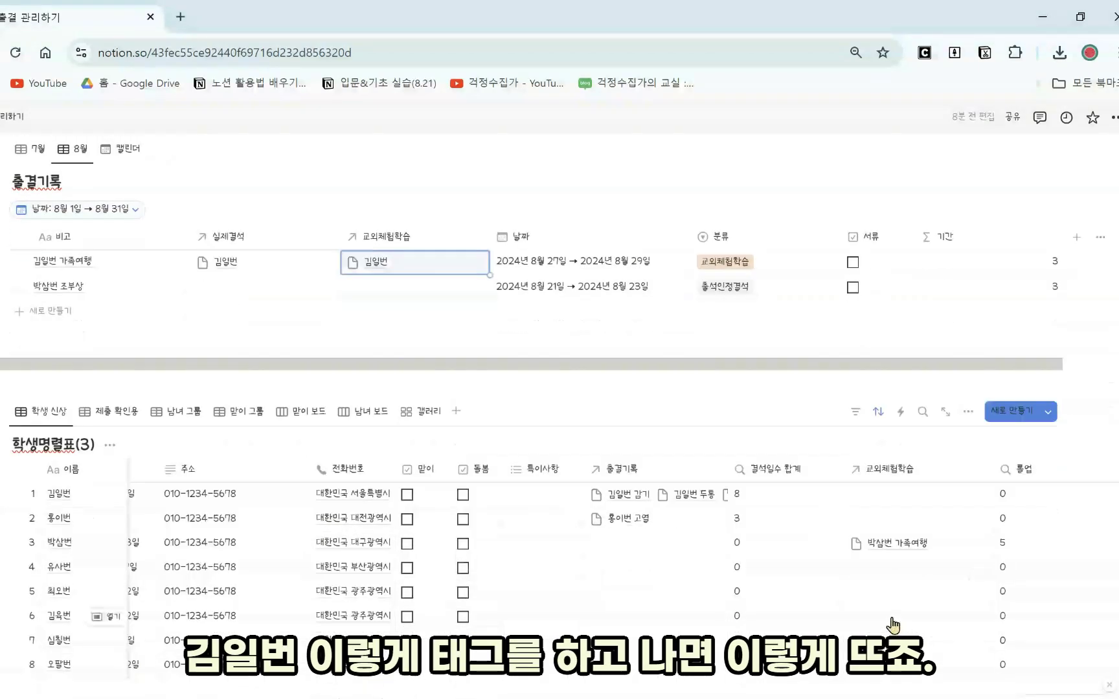
{"action": "scroll", "coordinate": [837, 605], "scroll_direction": "down", "scroll_amount": 1}
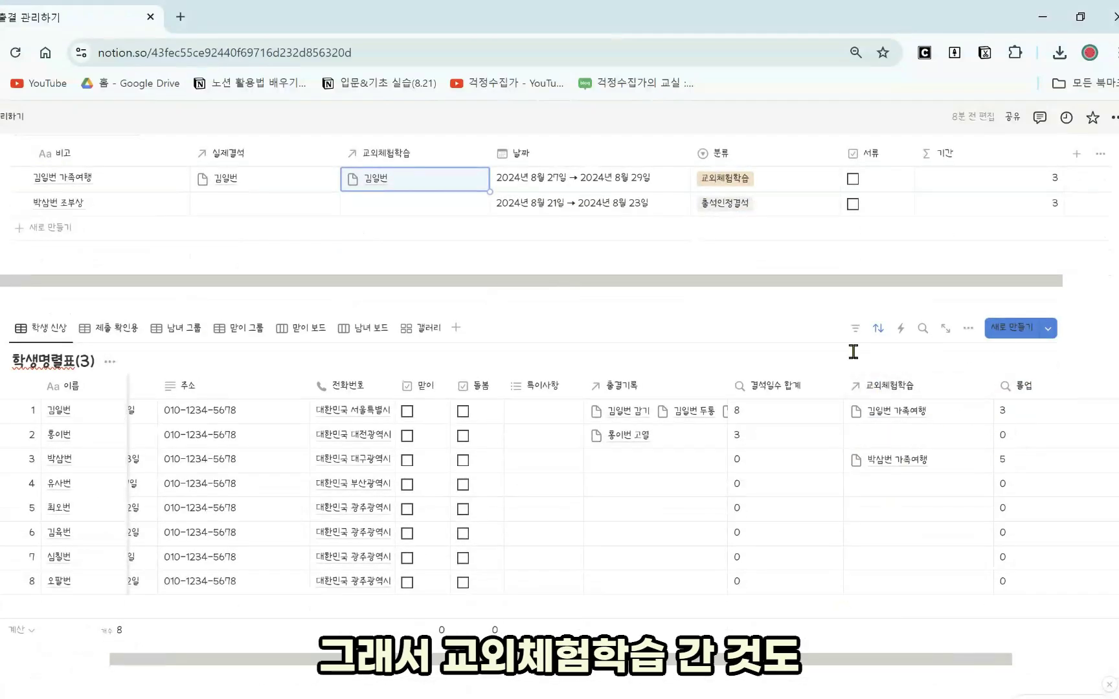
{"action": "left_click", "coordinate": [1022, 386]}
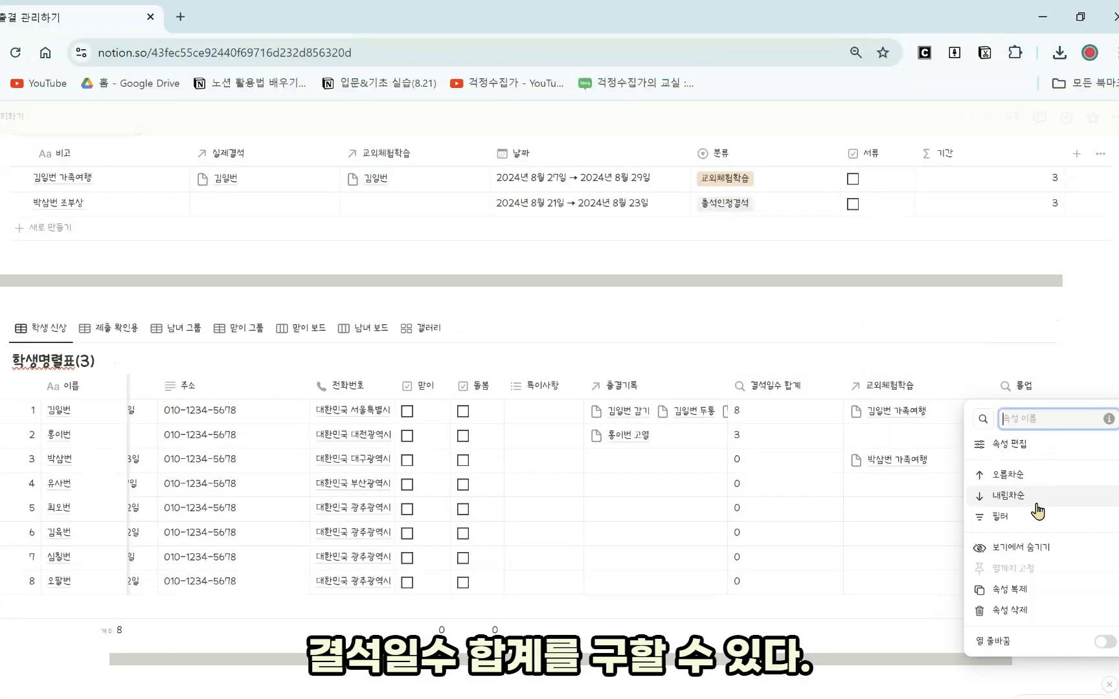
{"action": "type", "text": "교외체"}
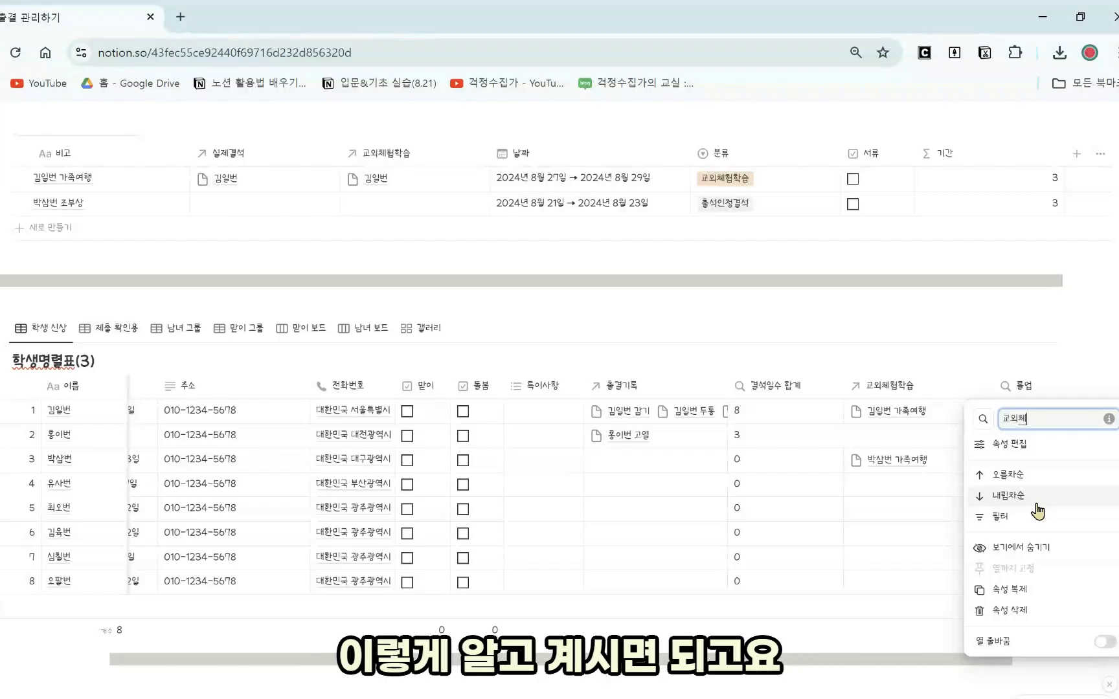
{"action": "type", "text": "험학습"}
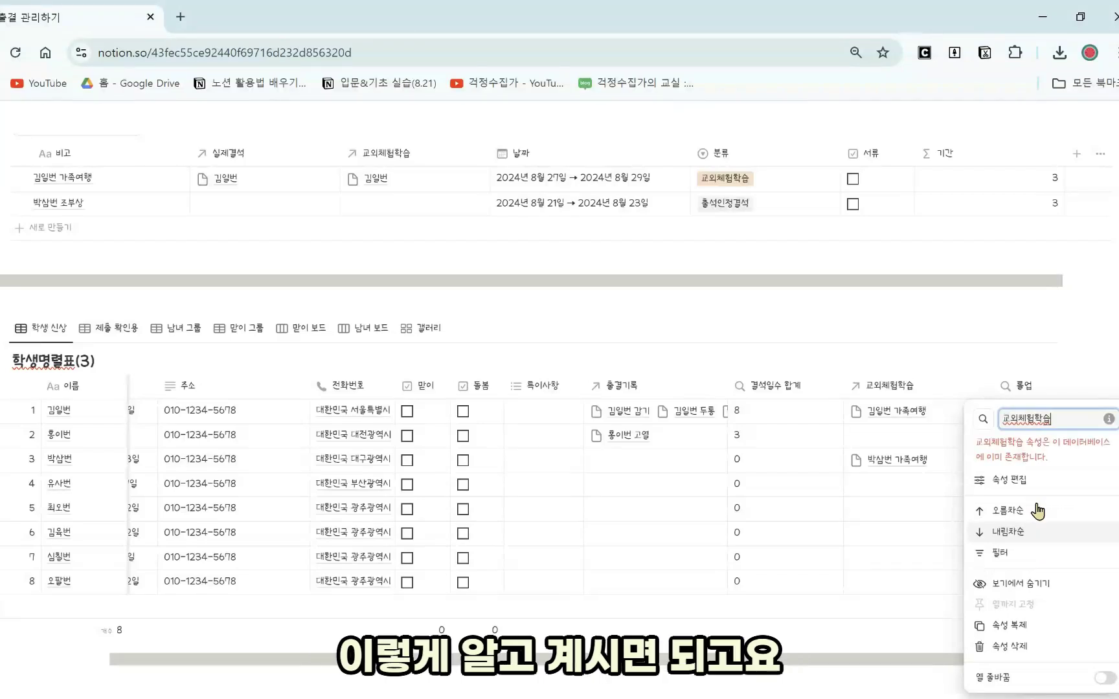
{"action": "type", "text": "열"}
{"action": "left_click", "coordinate": [924, 507]}
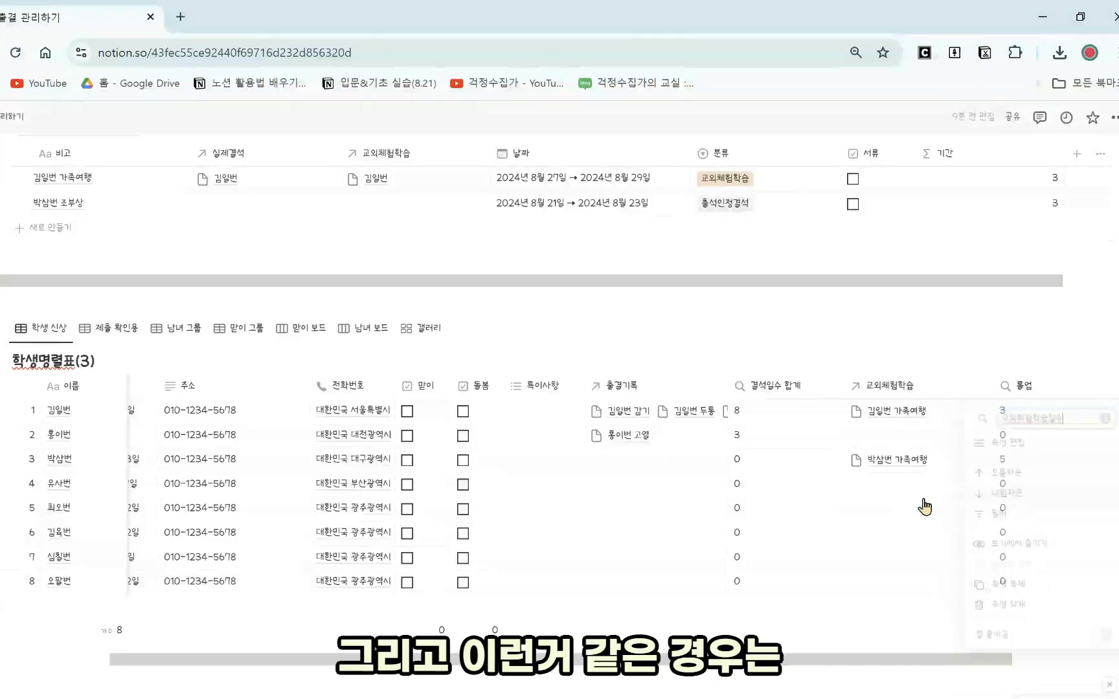
- Display the 교외체험학습일수 rollup as a ring (원형) with 나누기 set to 20
{"action": "left_click", "coordinate": [1039, 386]}
{"action": "left_click", "coordinate": [1039, 447]}
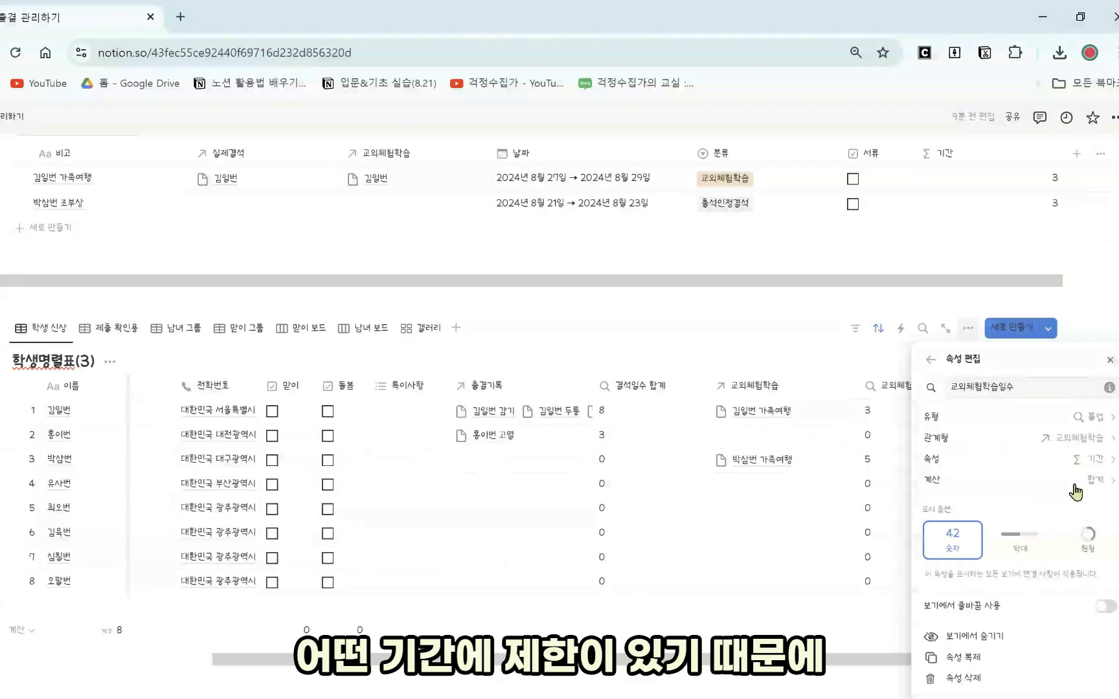
{"action": "left_click", "coordinate": [1027, 554]}
{"action": "left_click", "coordinate": [1089, 459]}
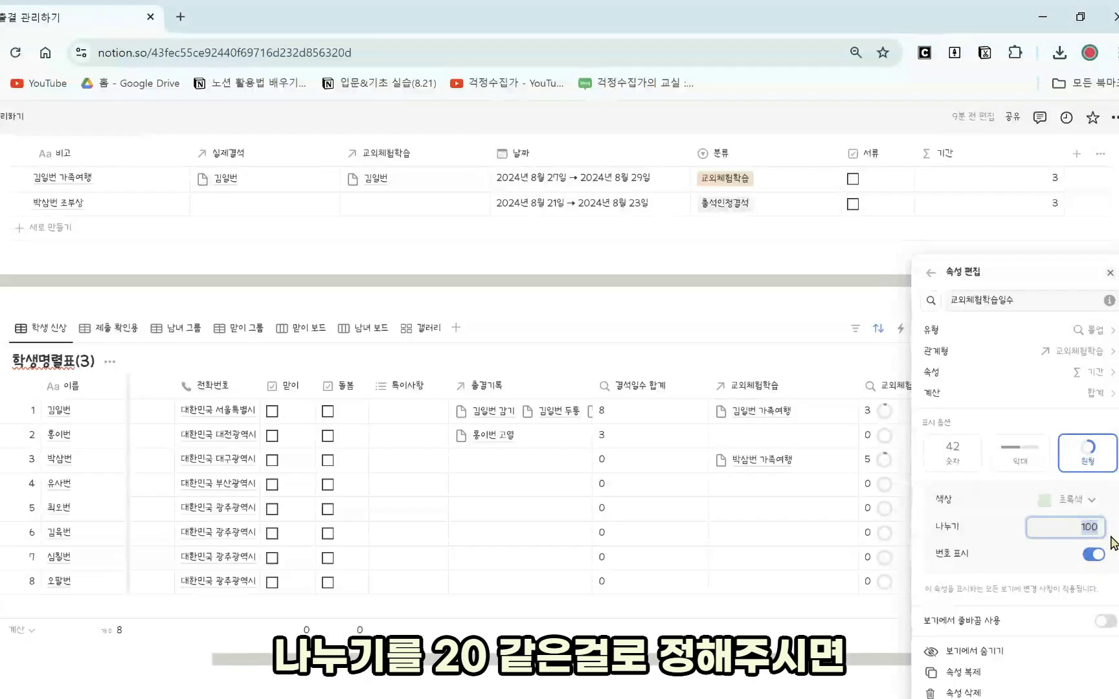
{"action": "left_click", "coordinate": [821, 549]}
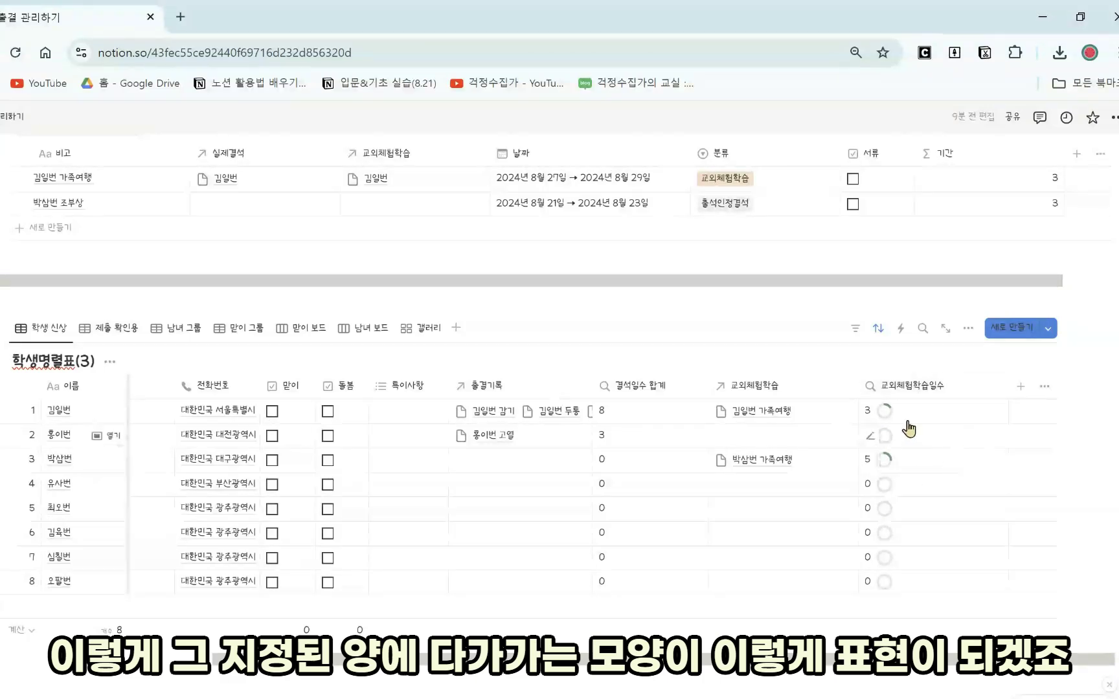
- Hide the 출결기록 and 교외체험학습 relation columns from the 학생 신상 view of 학생명렬표(3)
{"action": "left_click", "coordinate": [496, 384]}
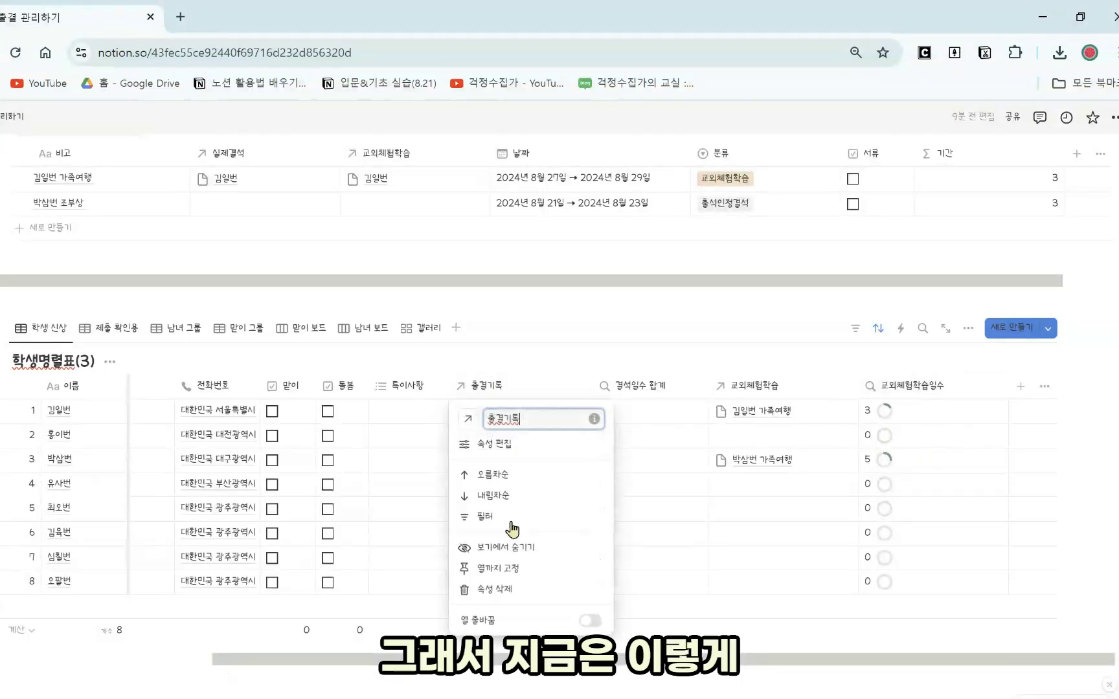
{"action": "left_click", "coordinate": [492, 552]}
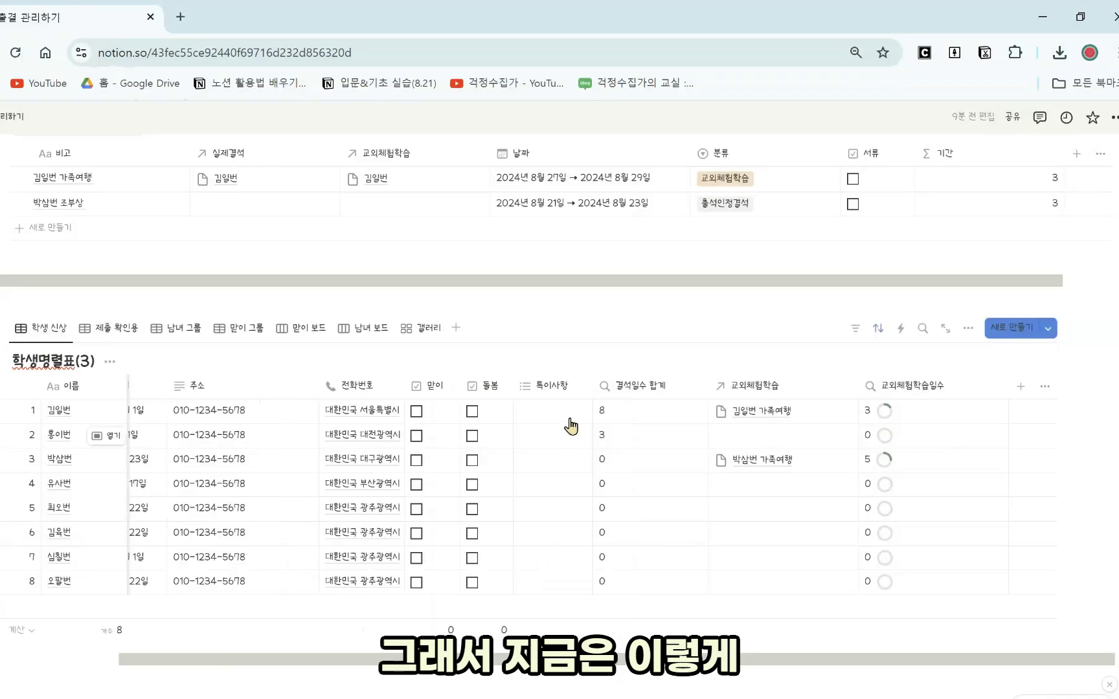
{"action": "left_click", "coordinate": [732, 386]}
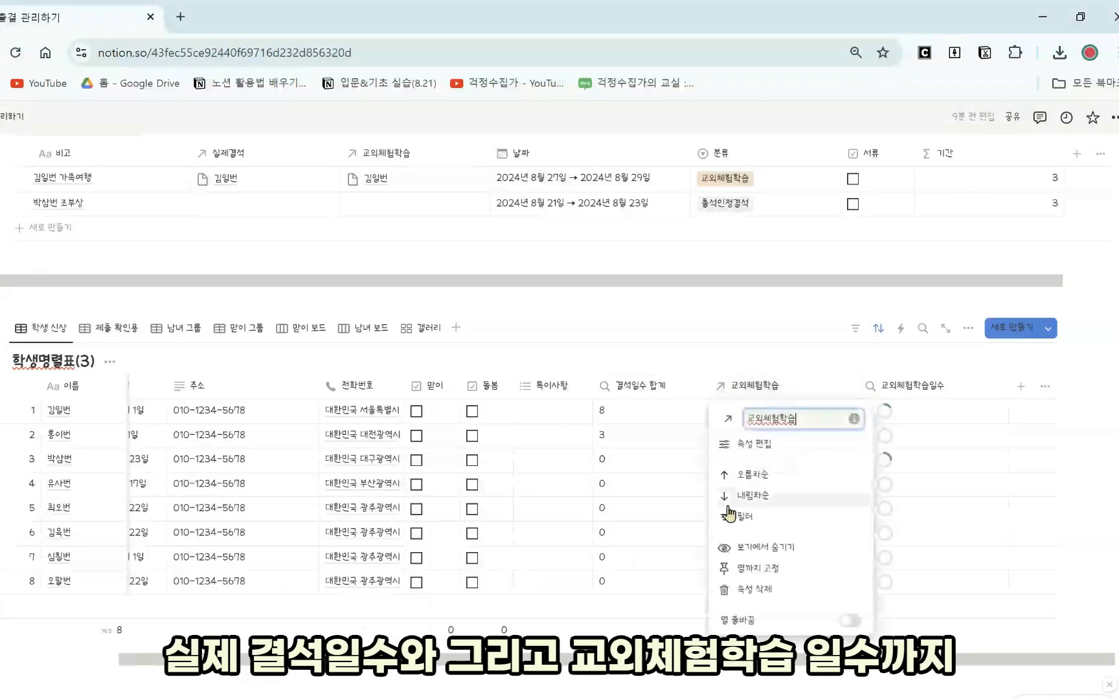
{"action": "left_click", "coordinate": [794, 550]}
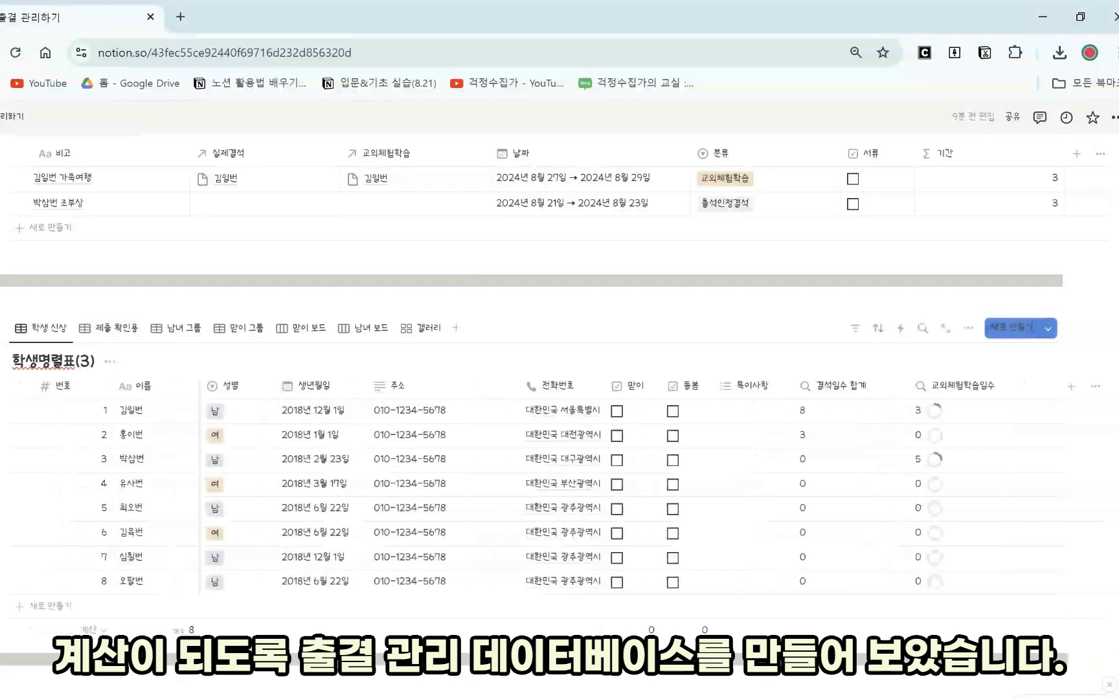
{"action": "scroll", "coordinate": [645, 598], "scroll_direction": "up", "scroll_amount": 3}
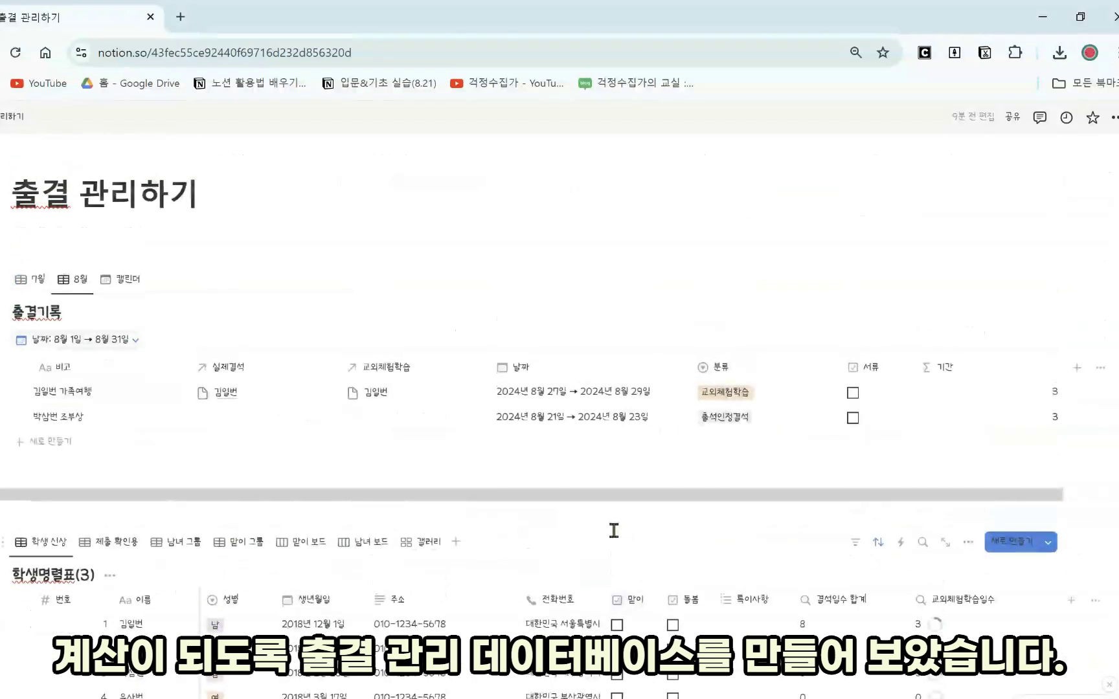